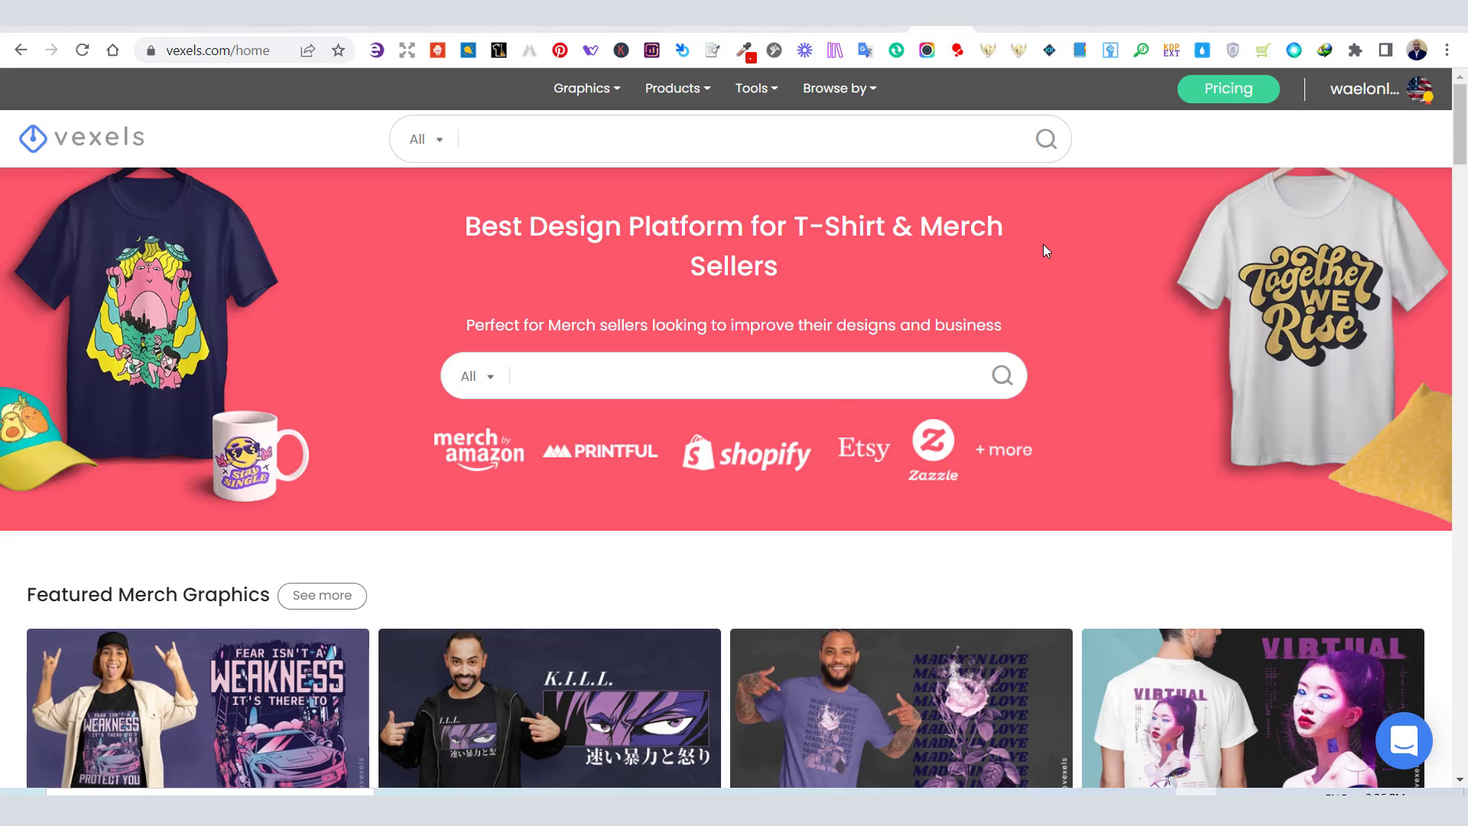
Look through the featured merch graphics, soccer and latest T-shirt design sections of the Vexels home page
scroll(1045, 251, "down", 4)
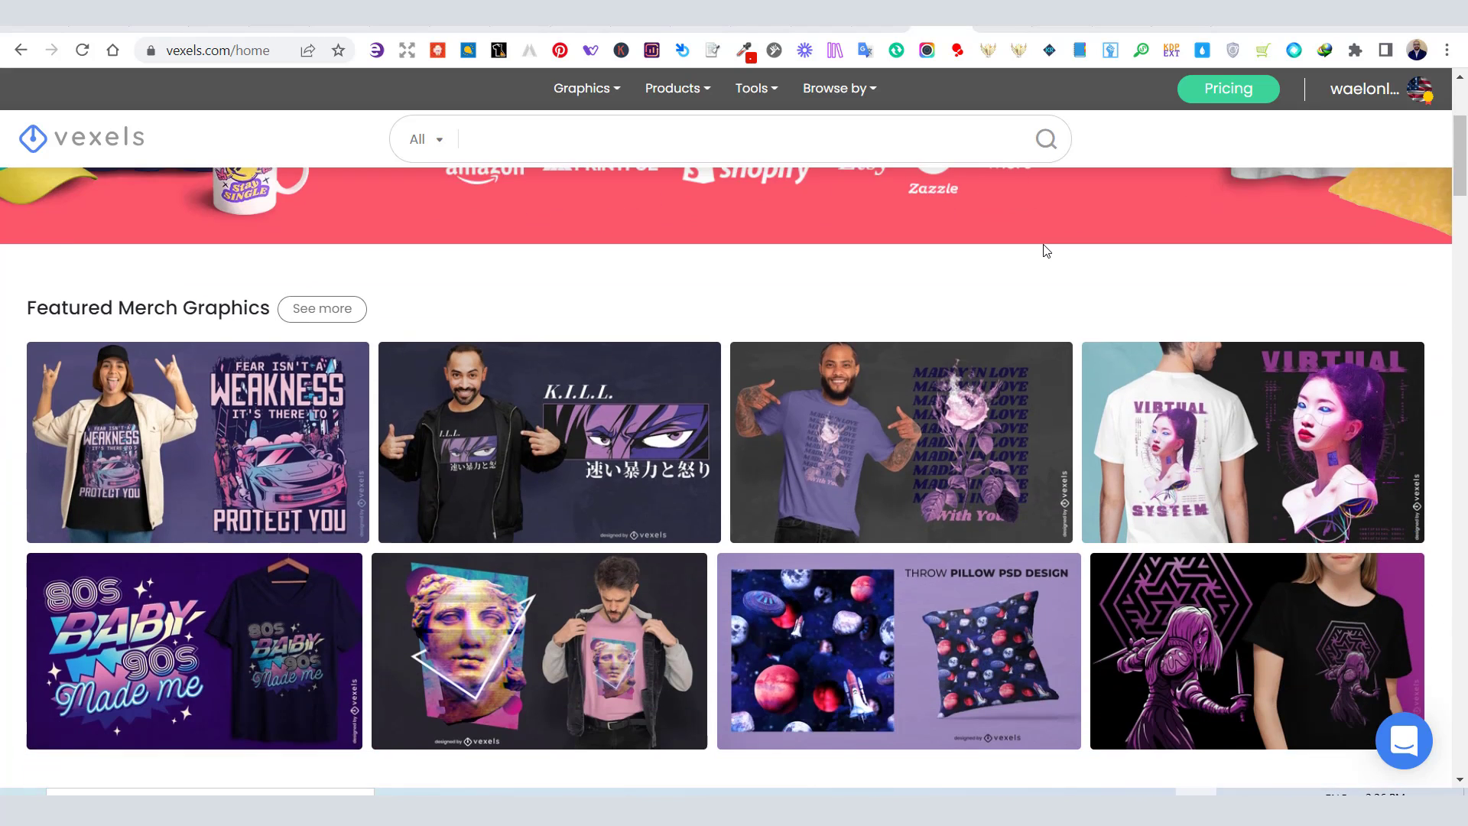
scroll(1045, 251, "down", 1)
scroll(1045, 250, "down", 1)
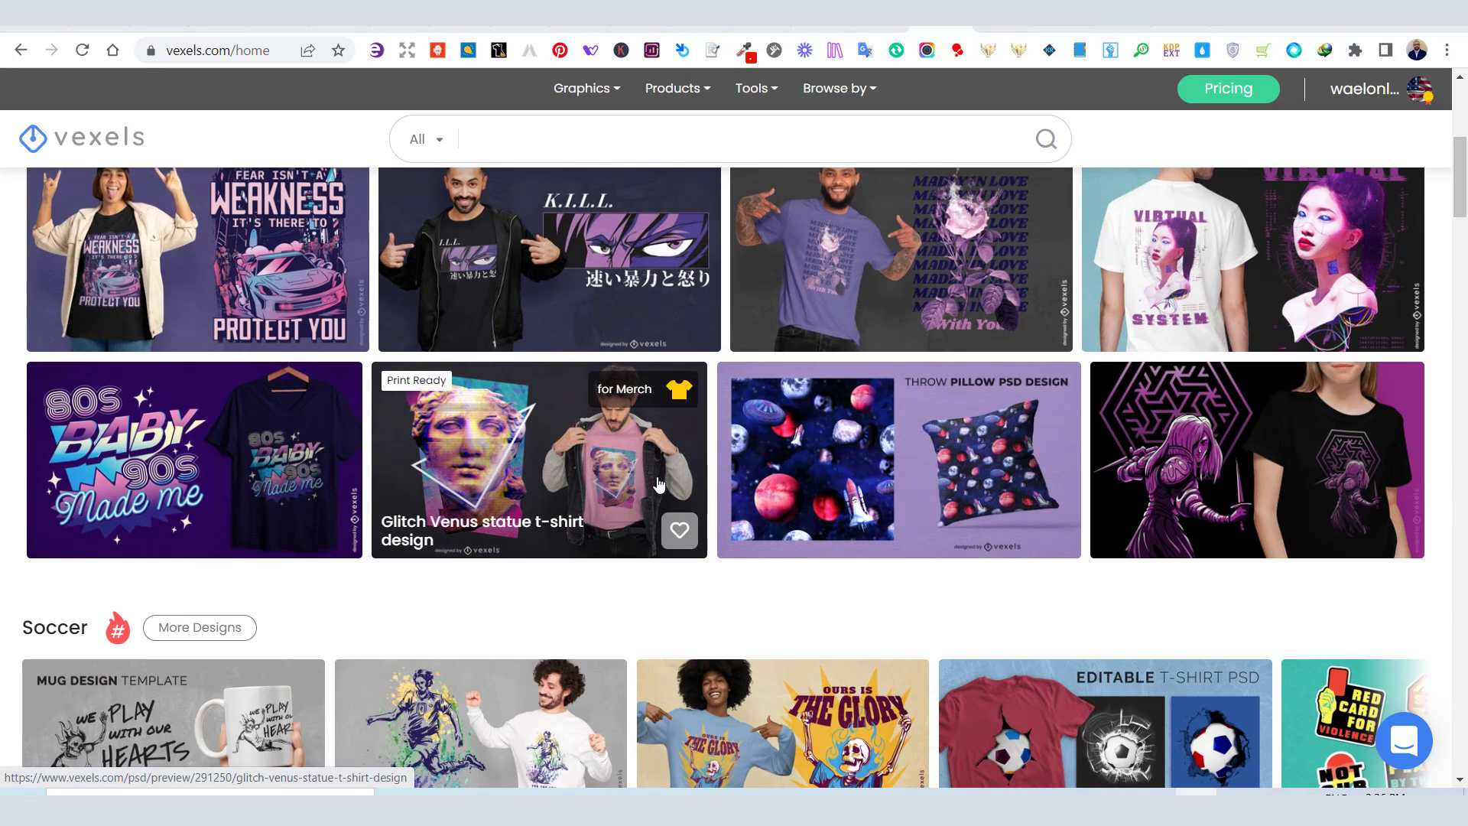
scroll(849, 329, "up", 1)
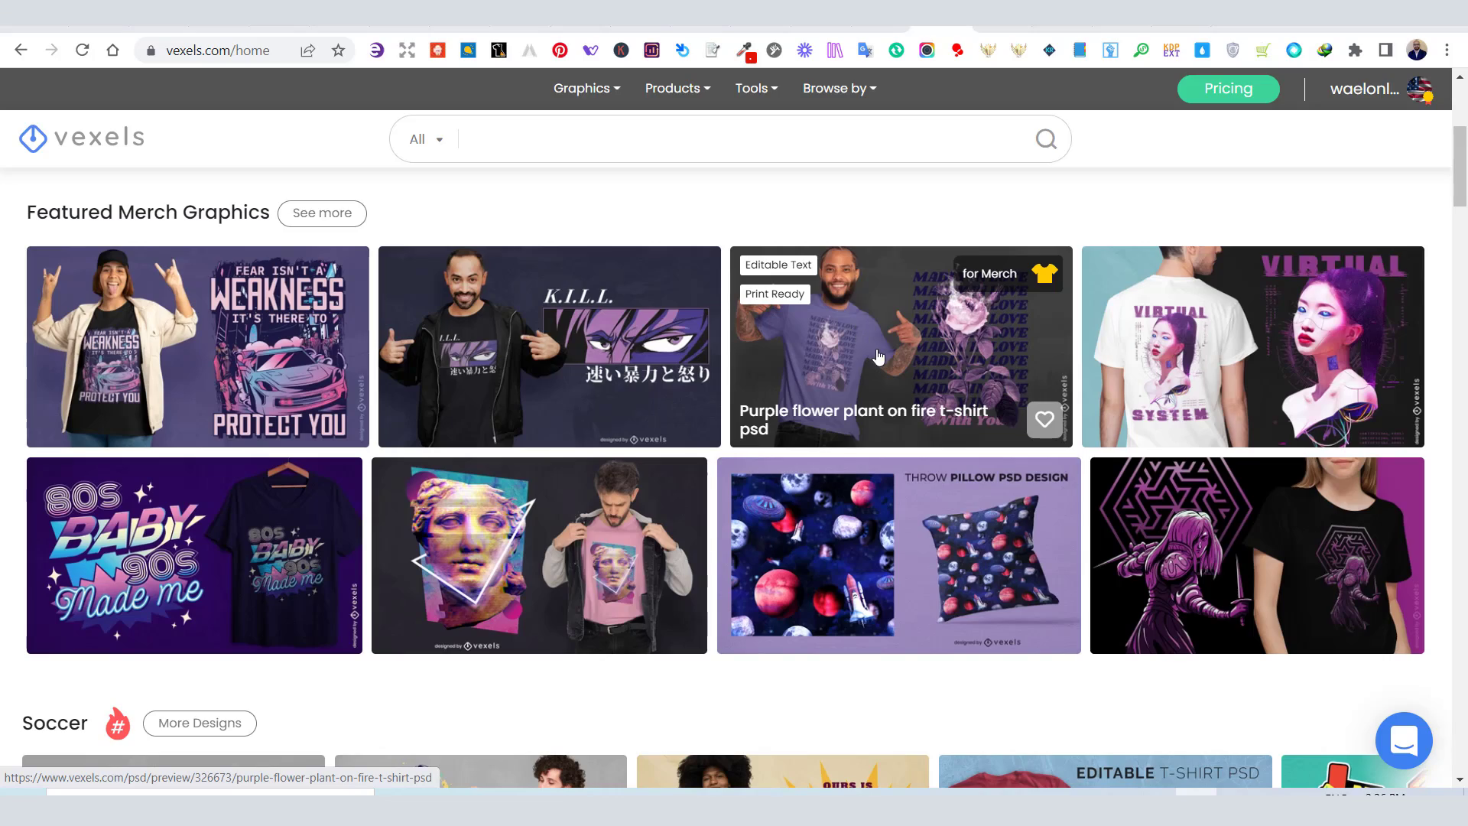
scroll(882, 358, "down", 6)
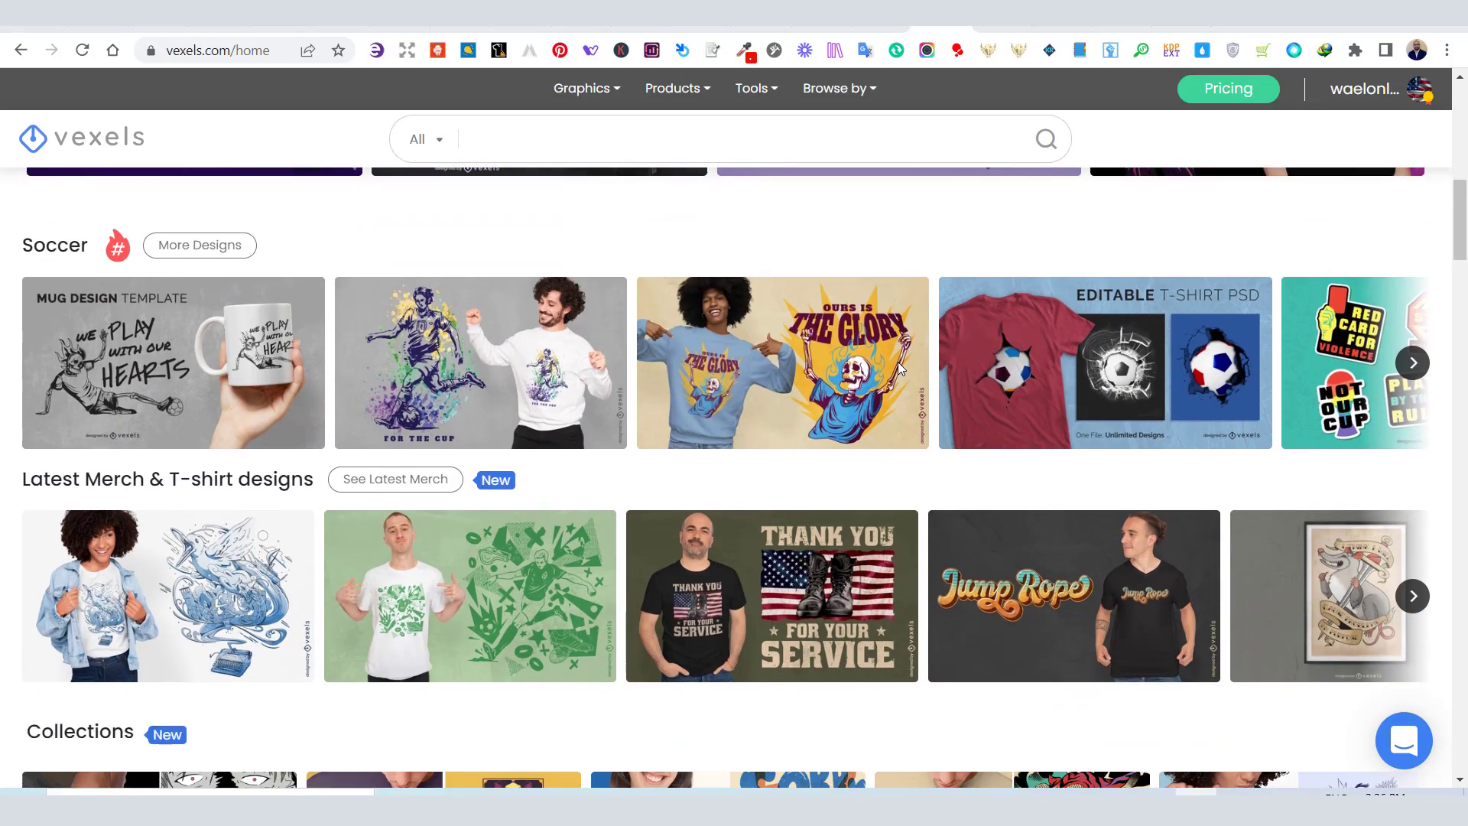
scroll(901, 370, "down", 4)
scroll(902, 372, "up", 10)
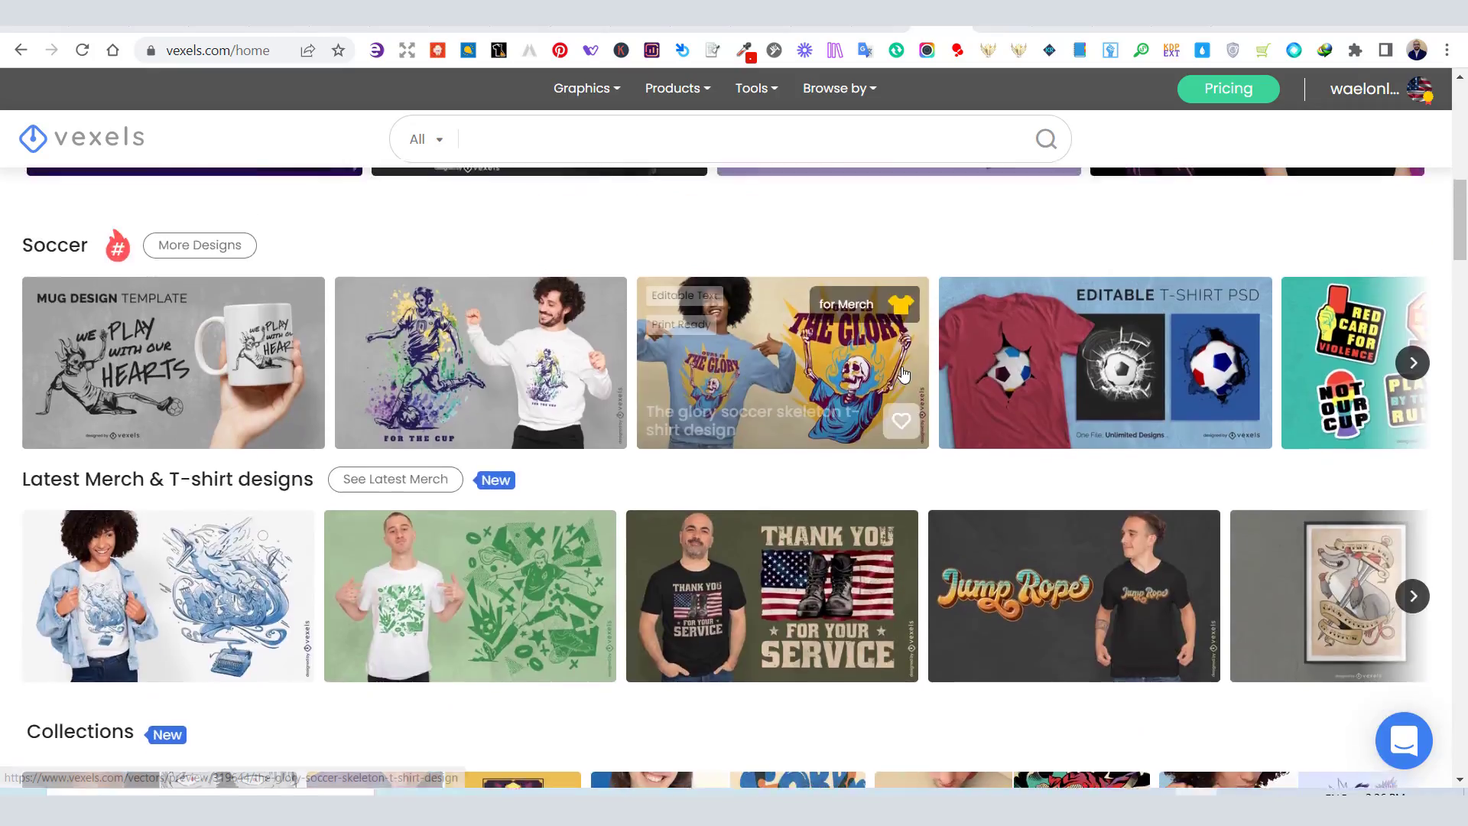
scroll(902, 373, "up", 3)
Open the Vexels T-shirt Maker past its welcome offer and turn off the shirt mockup
mouse_move(597, 100)
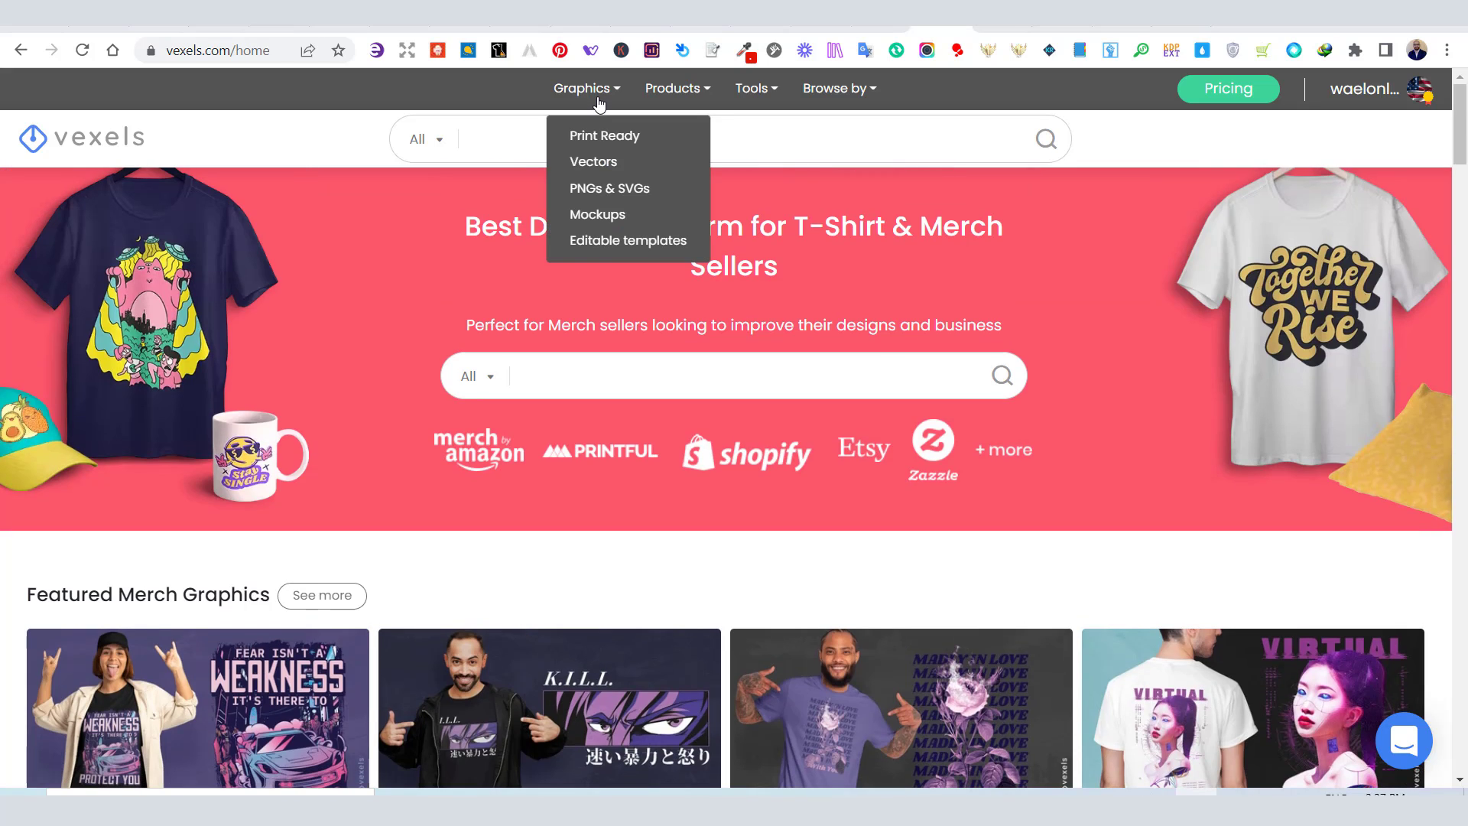
mouse_move(762, 92)
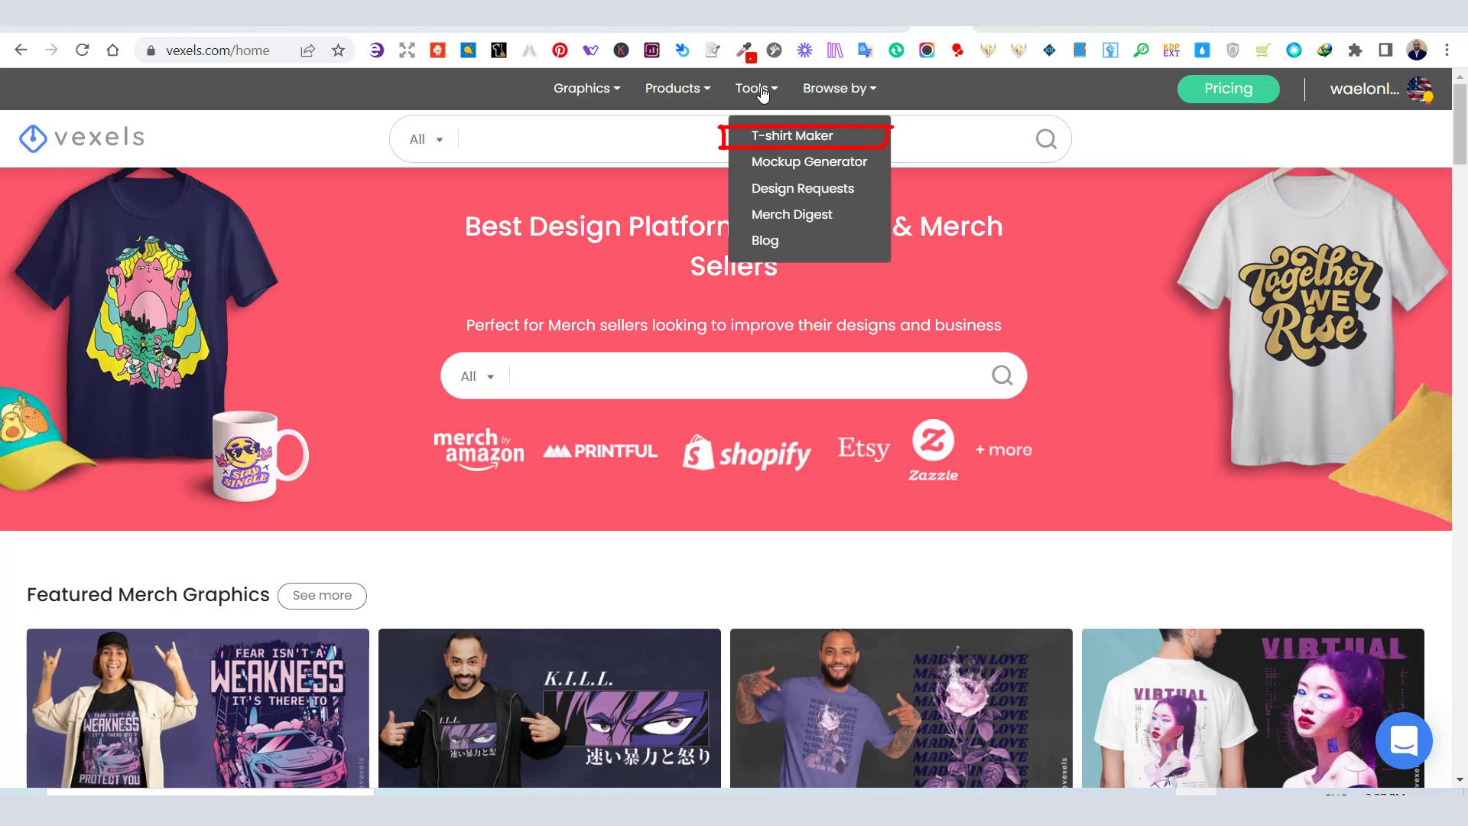
left_click(792, 136)
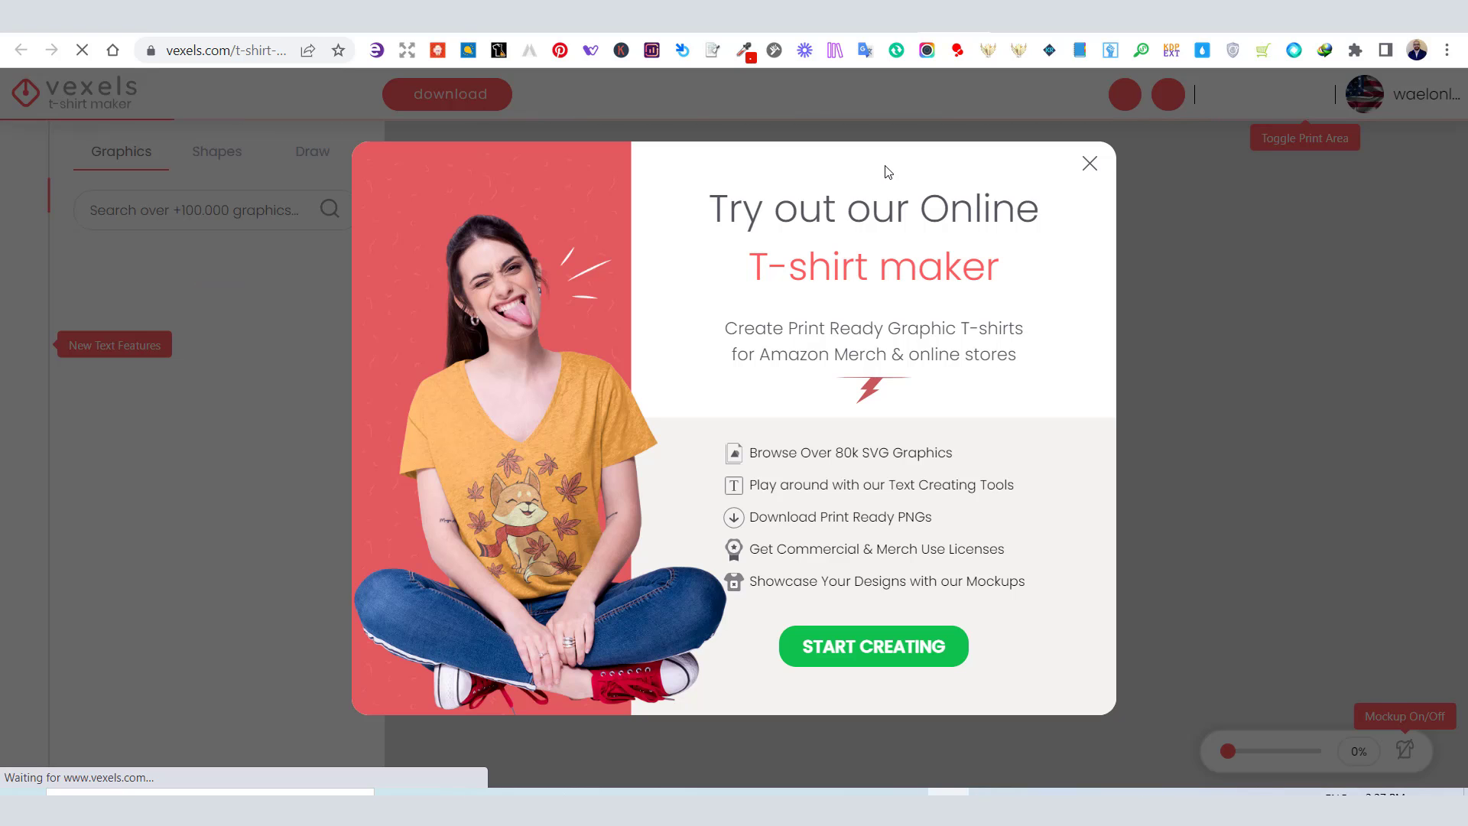
left_click(1089, 163)
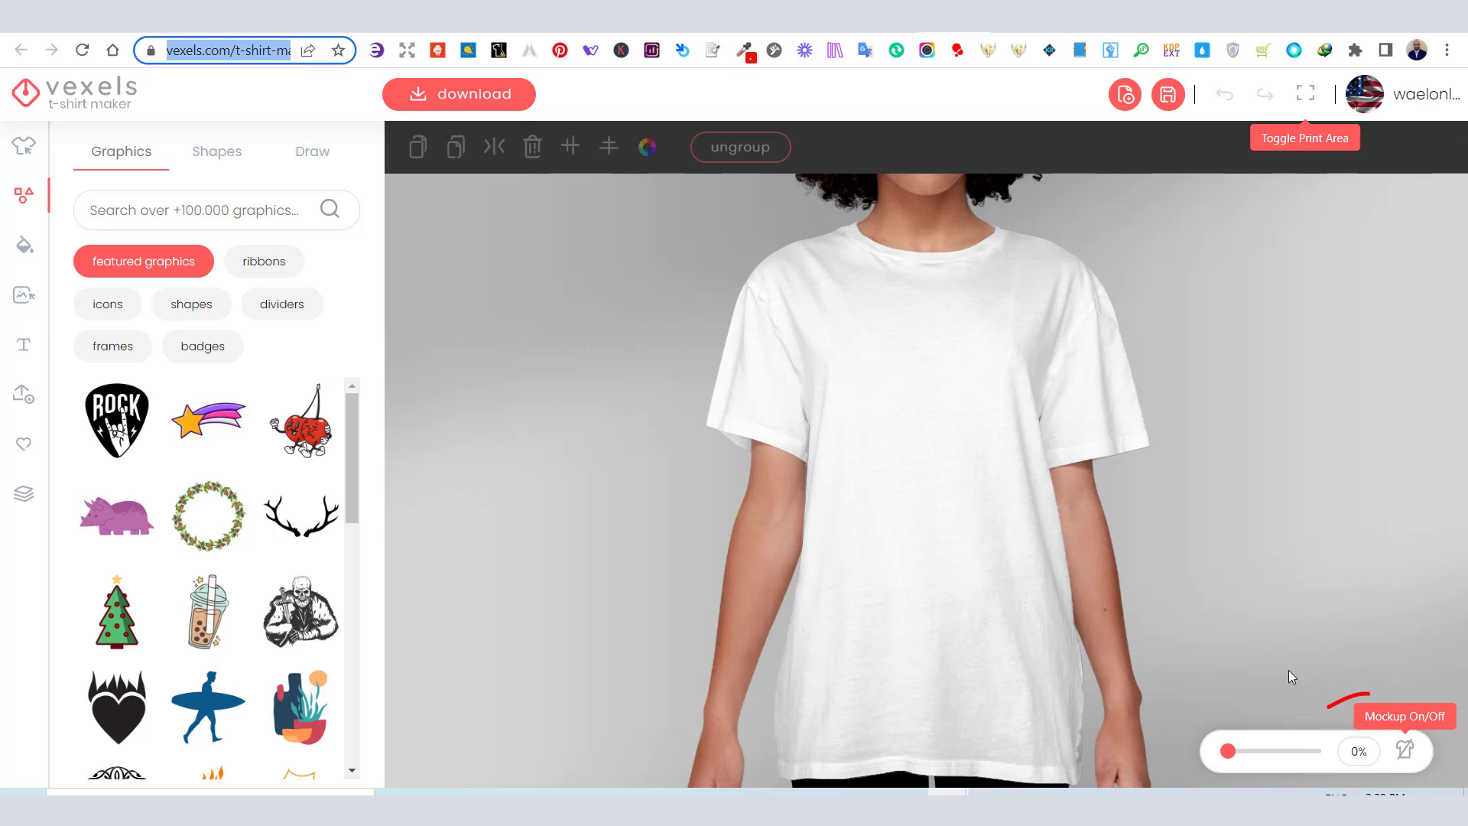
left_click(1404, 750)
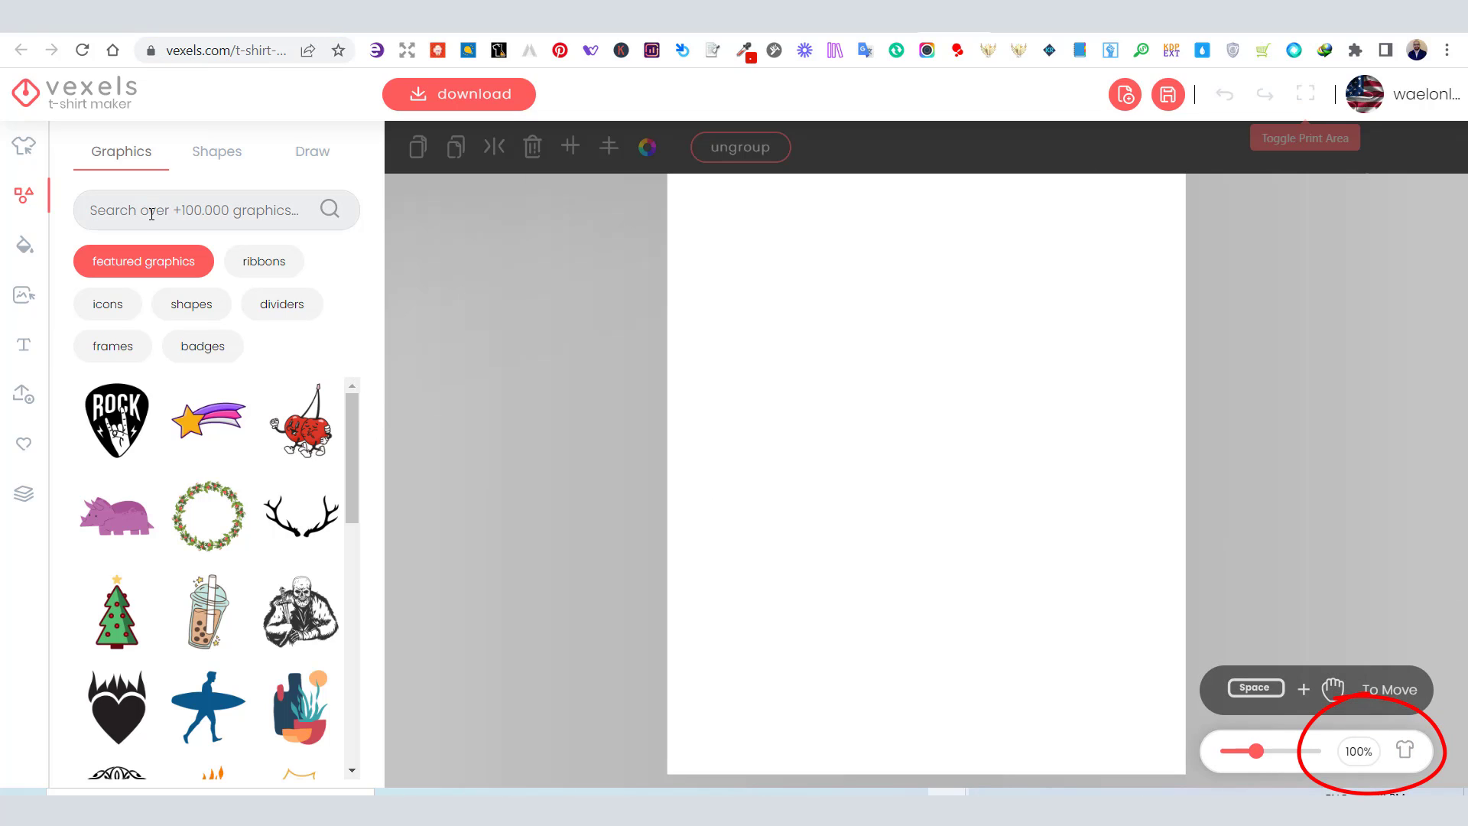
View the shapes library and the drawing options of the T-shirt Maker
left_click(231, 164)
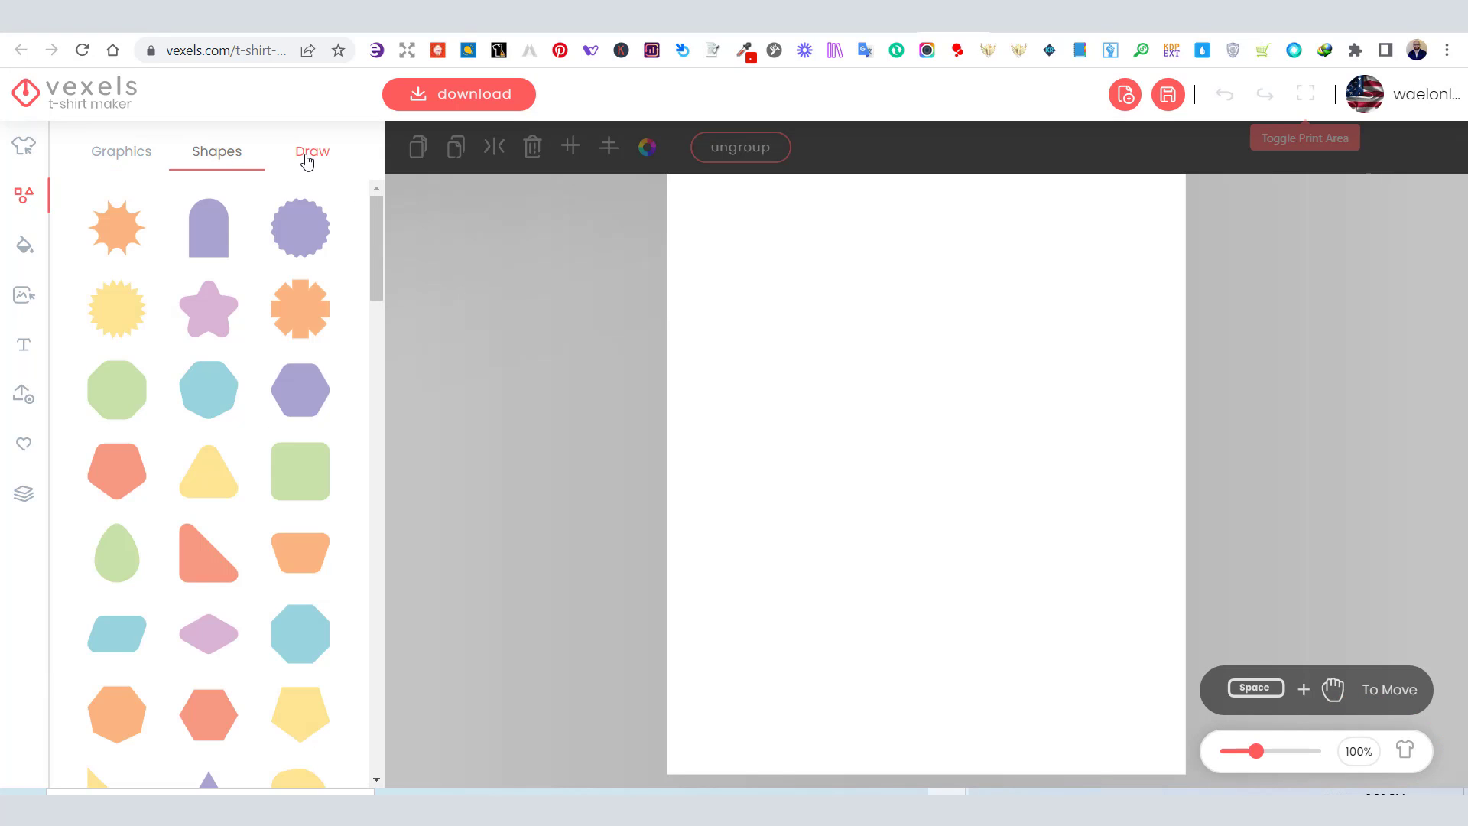
scroll(330, 241, "down", 4)
left_click(312, 157)
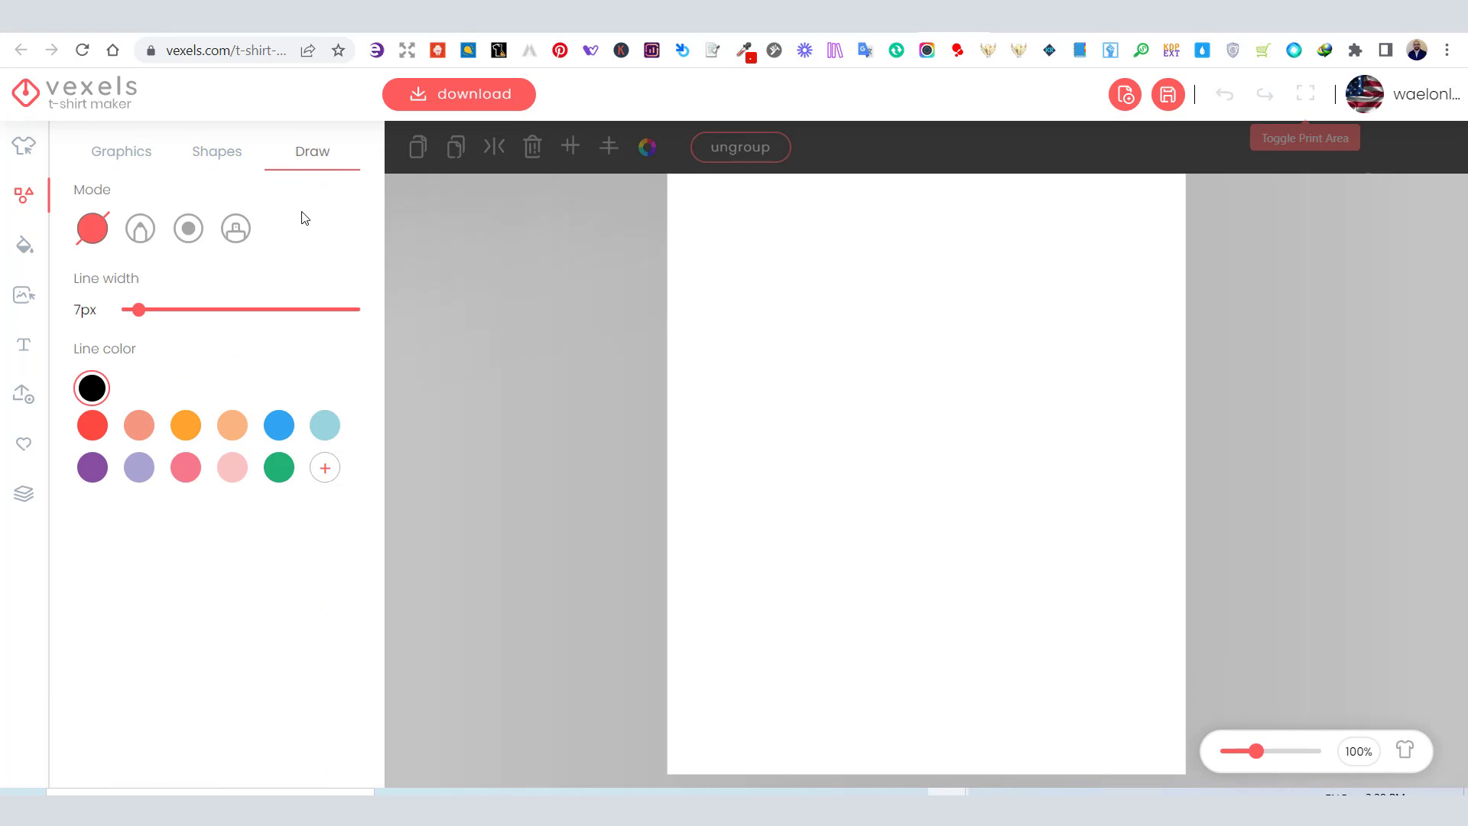
Try the circle brush on the canvas with winding black strokes at line widths of 21px and 3px
left_click(142, 239)
left_click_drag(138, 309, 155, 310)
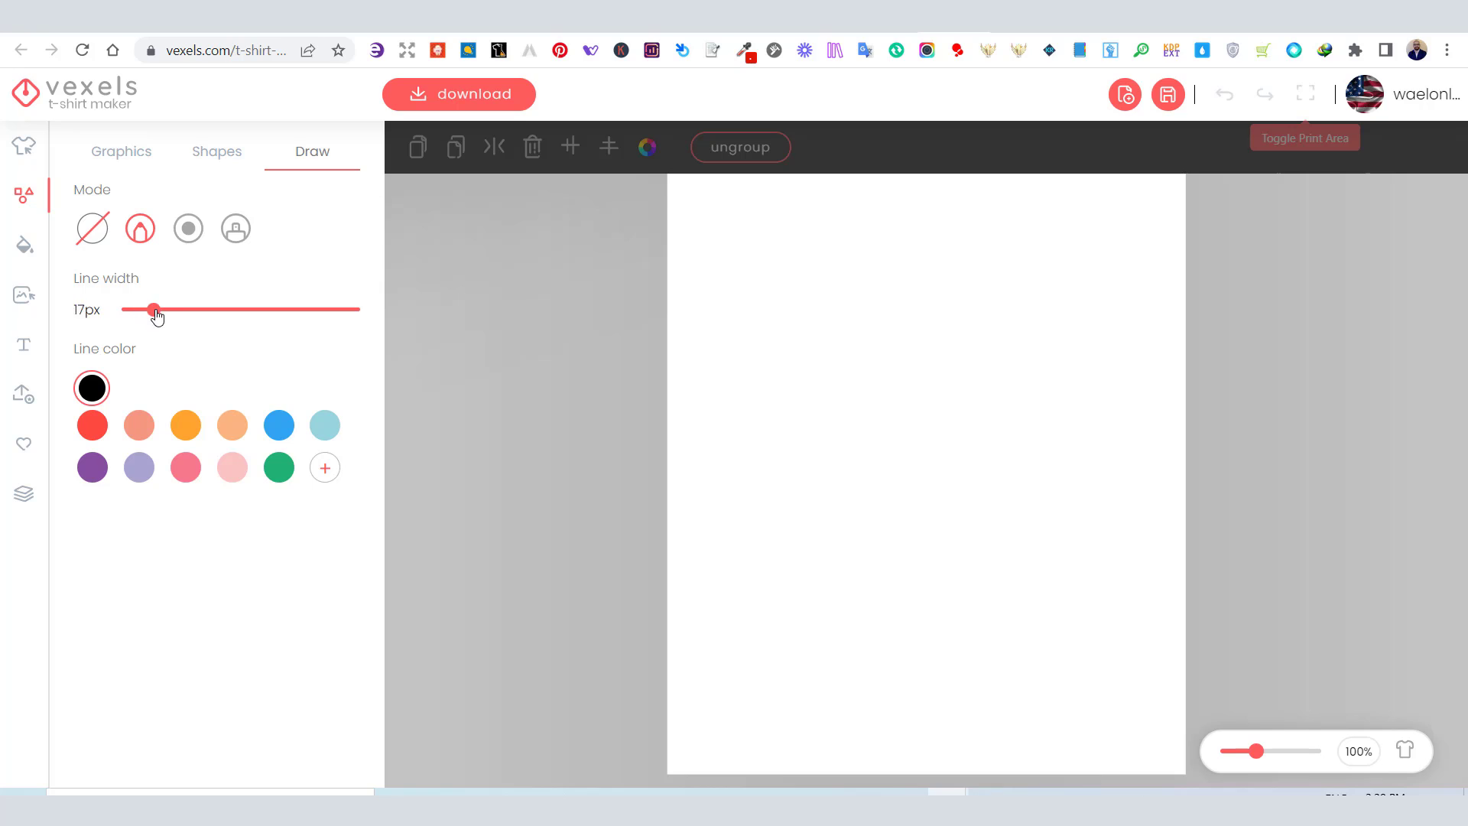
left_click(190, 243)
mouse_move(911, 310)
left_mouse_down()
mouse_move(826, 352)
mouse_move(919, 422)
mouse_move(909, 496)
mouse_move(794, 591)
mouse_move(723, 439)
left_mouse_up()
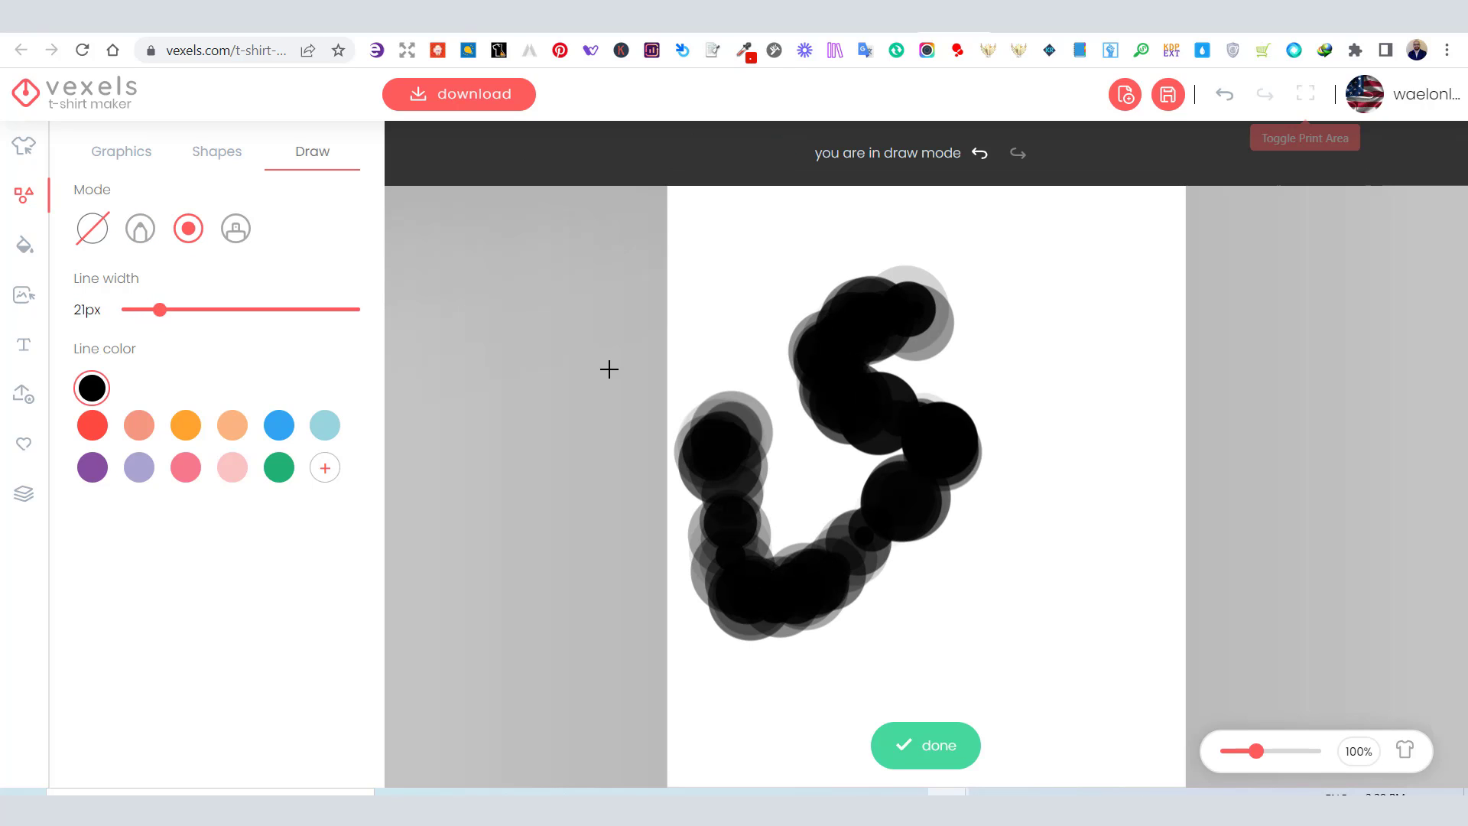
left_click_drag(159, 310, 133, 309)
left_click_drag(1067, 325, 1058, 390)
mouse_move(1108, 439)
left_mouse_down()
mouse_move(1013, 587)
mouse_move(902, 626)
left_mouse_up()
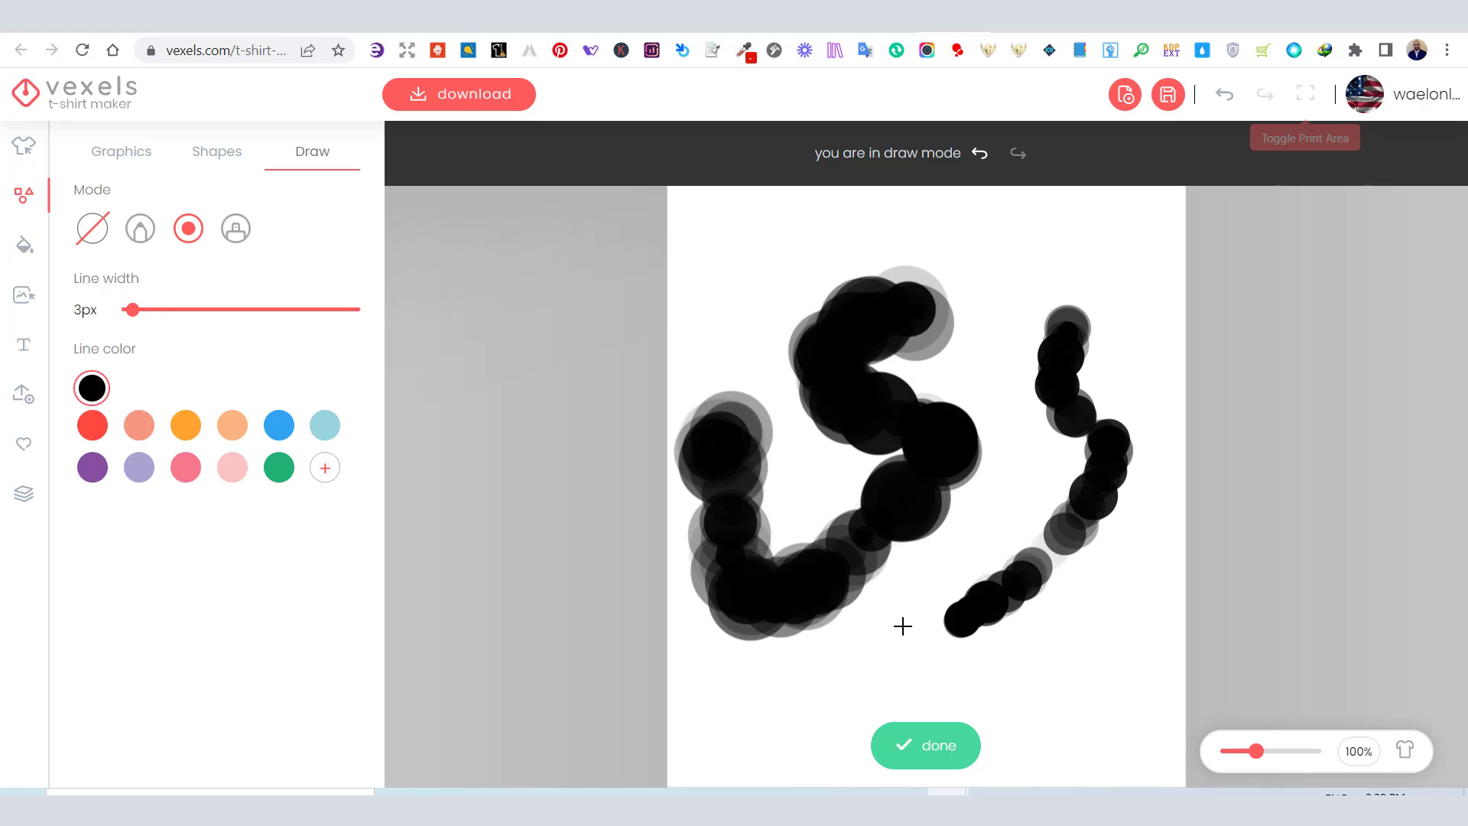
Try the pencil and spray brushes with black freehand strokes across the canvas at the 3px line width
left_click(137, 242)
mouse_move(1033, 250)
left_mouse_down()
mouse_move(760, 275)
mouse_move(791, 432)
left_mouse_up()
mouse_move(914, 342)
left_mouse_down()
mouse_move(1025, 474)
mouse_move(846, 590)
left_mouse_up()
left_click(236, 227)
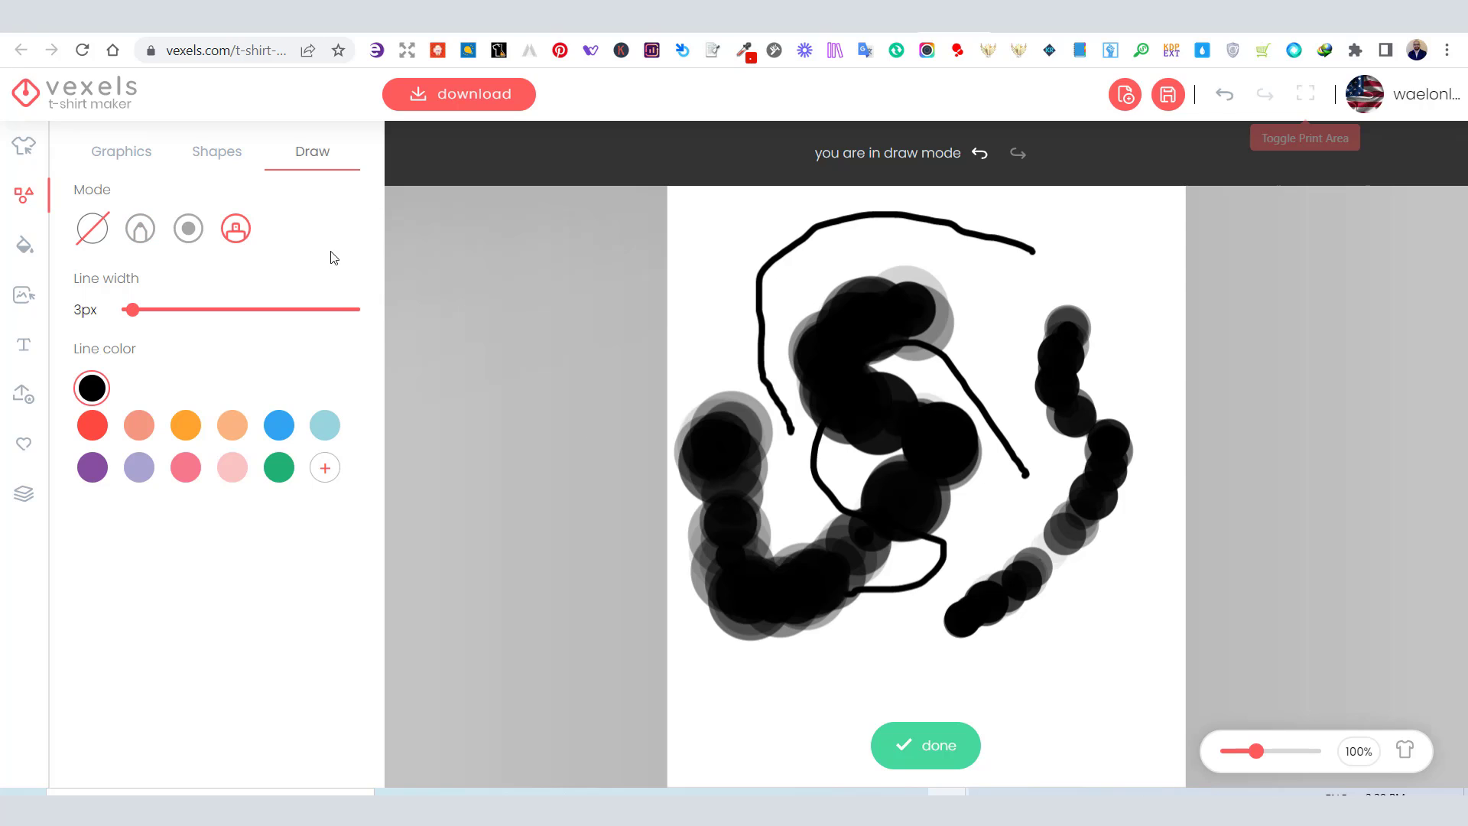
left_click_drag(899, 268, 788, 377)
mouse_move(926, 330)
left_mouse_down()
mouse_move(1029, 288)
mouse_move(1040, 346)
left_mouse_up()
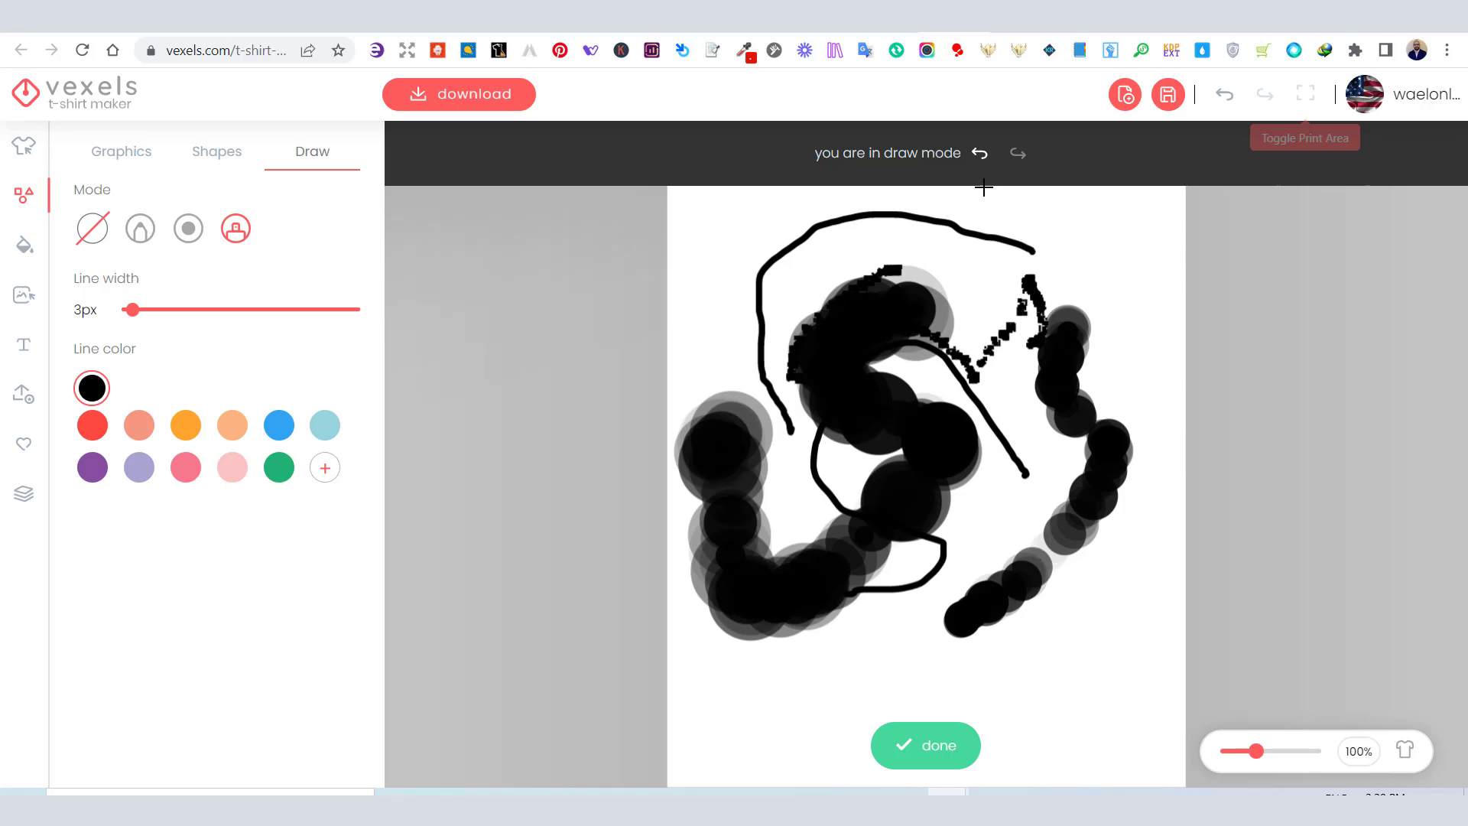
Leave draw mode and clear all test strokes from the canvas
key("Escape")
left_click(532, 147)
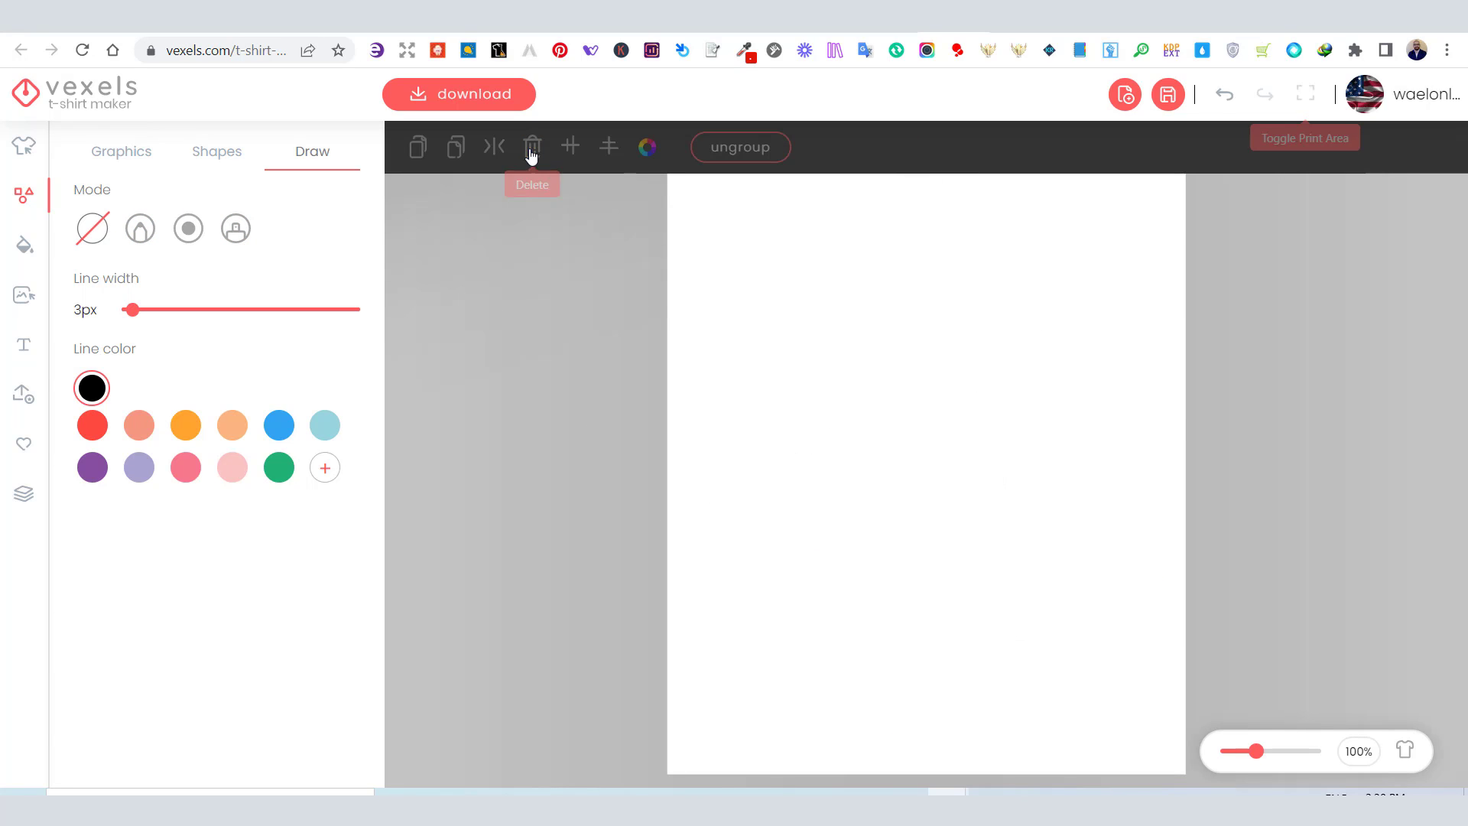
Search the T-shirt Maker's graphics library for "burger" and look through the matching artwork
left_click(121, 150)
left_click(205, 211)
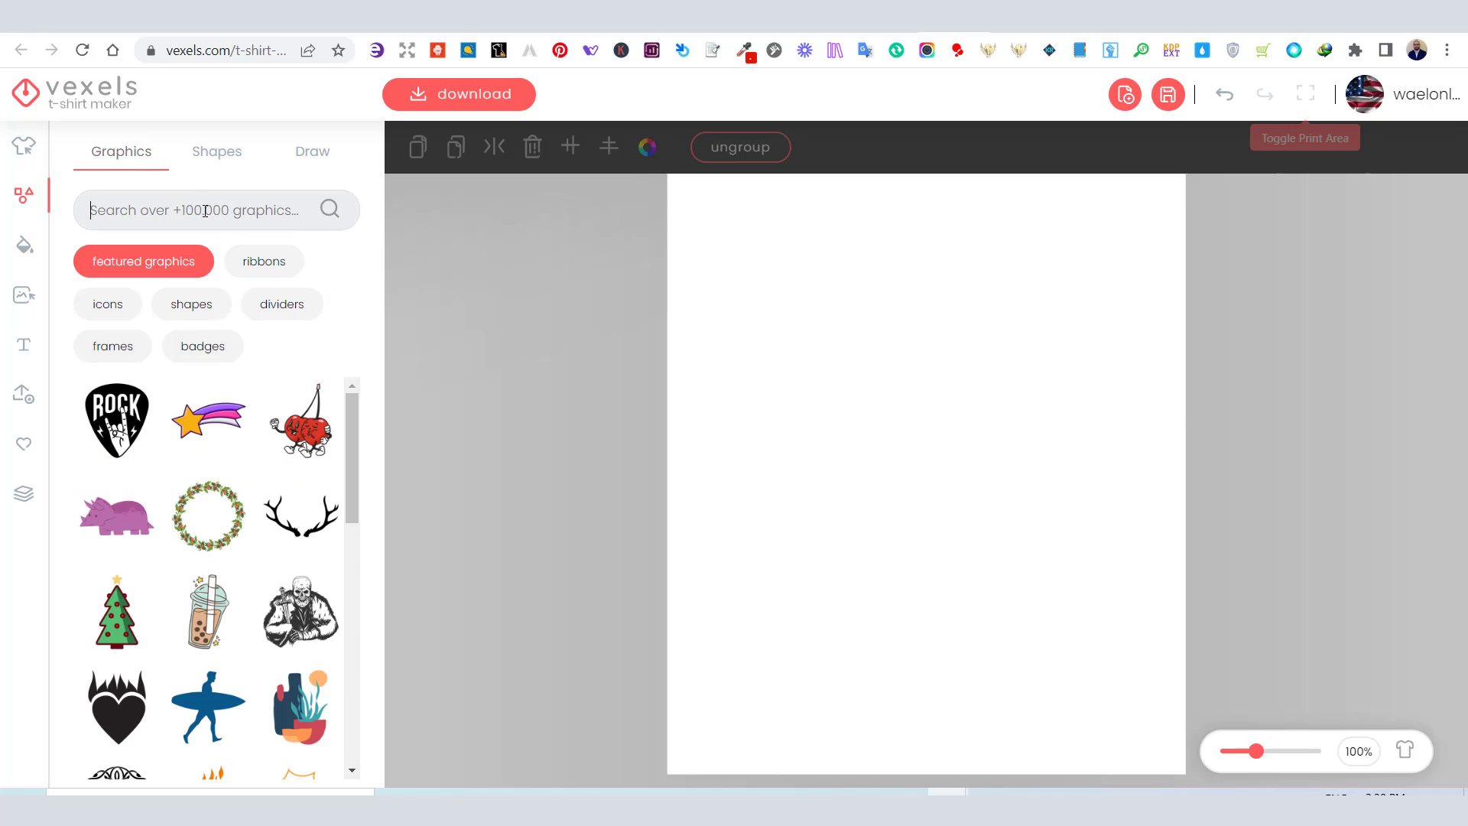
type("burger")
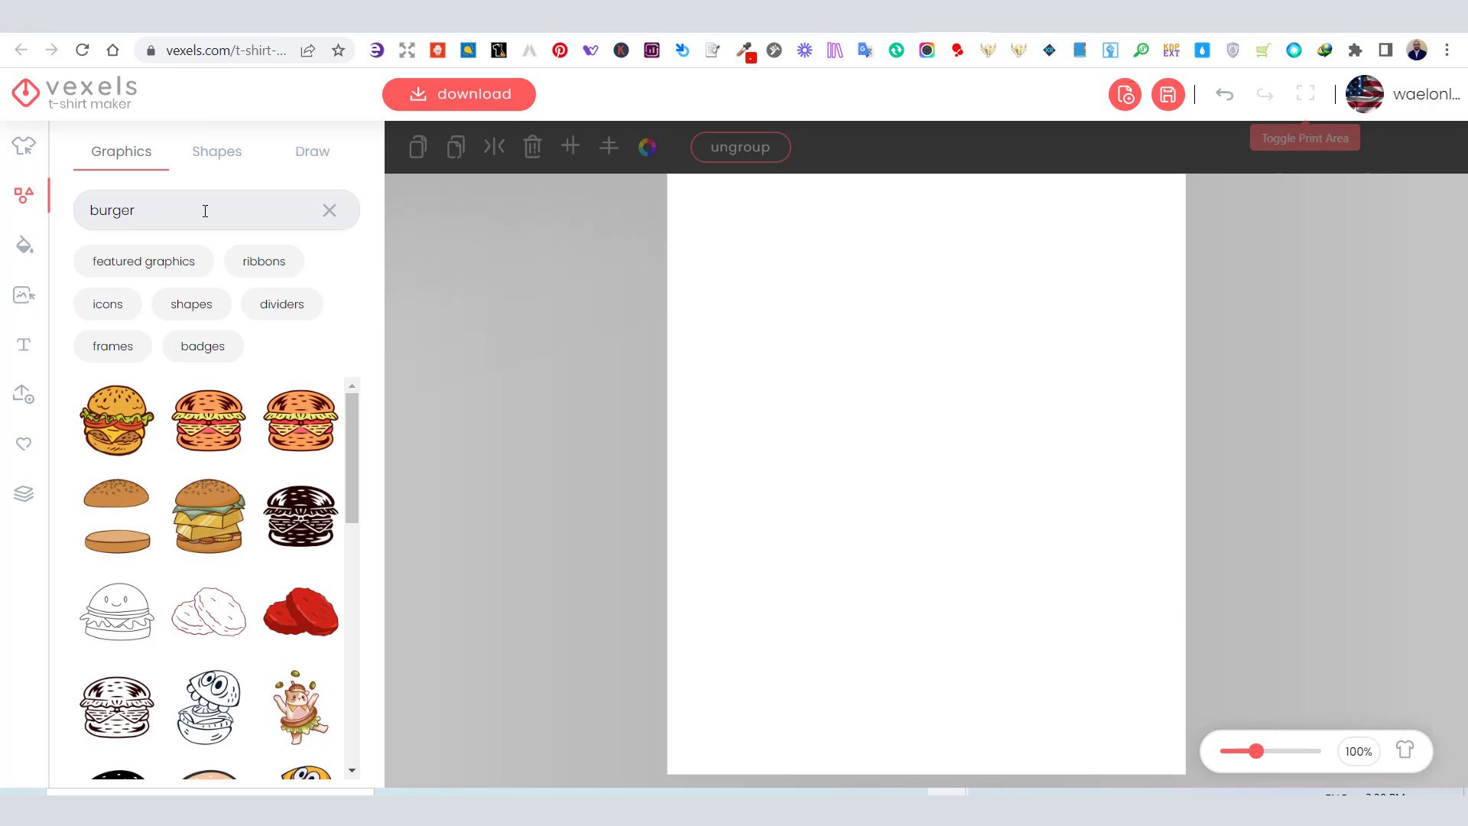
scroll(301, 398, "down", 12)
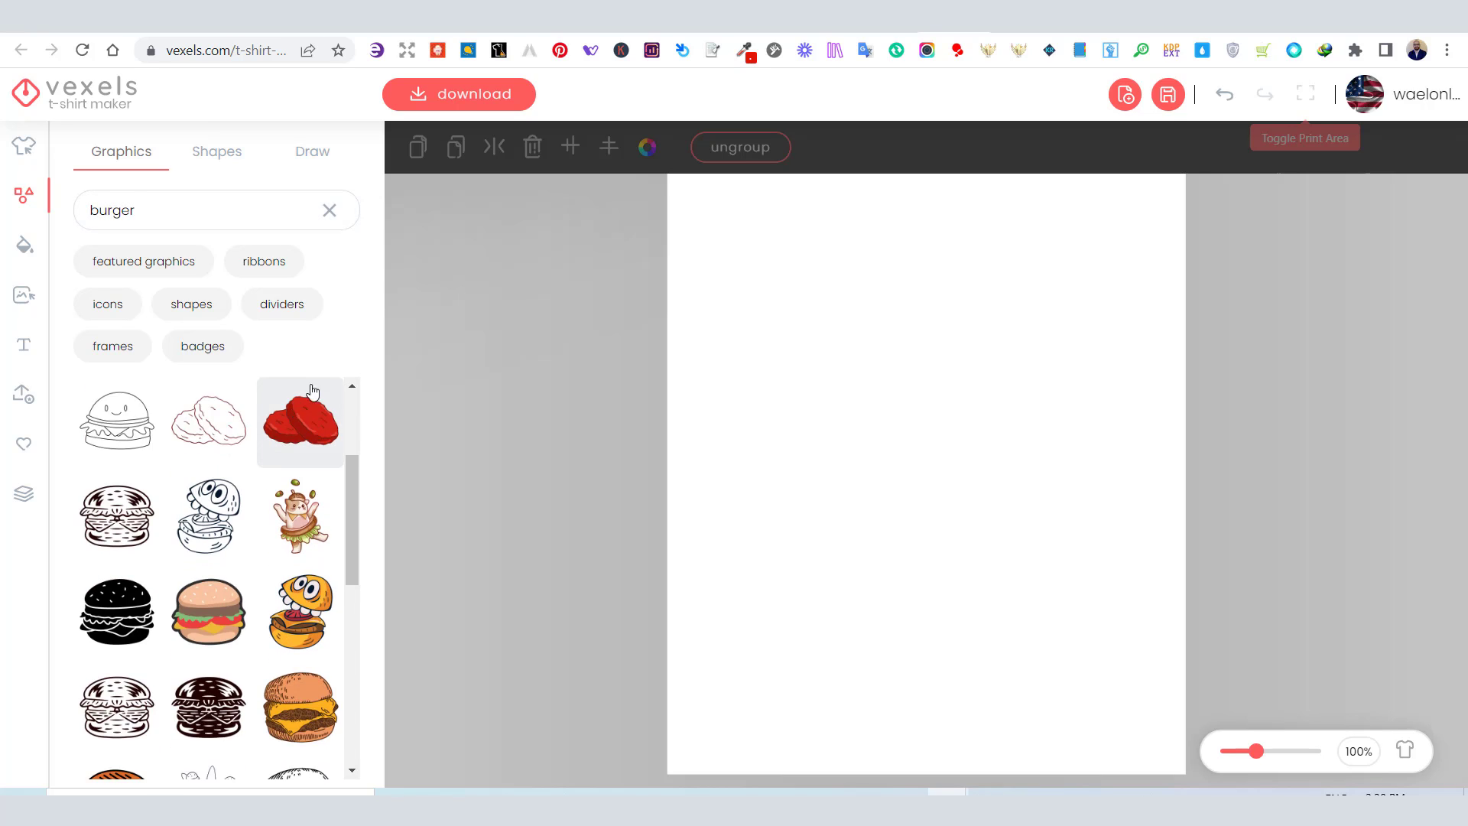
scroll(314, 393, "down", 2)
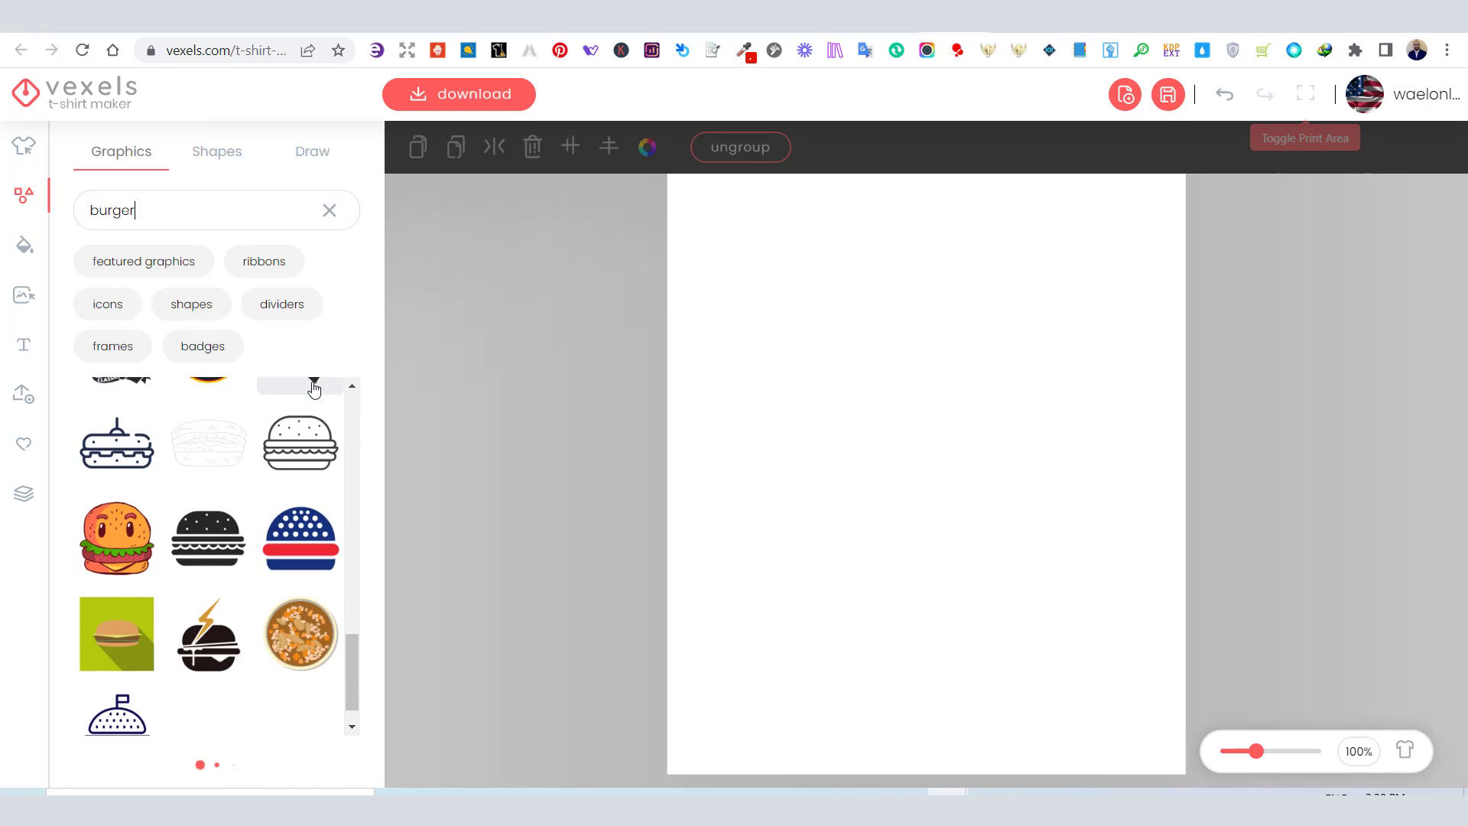
left_click_drag(352, 700, 356, 396)
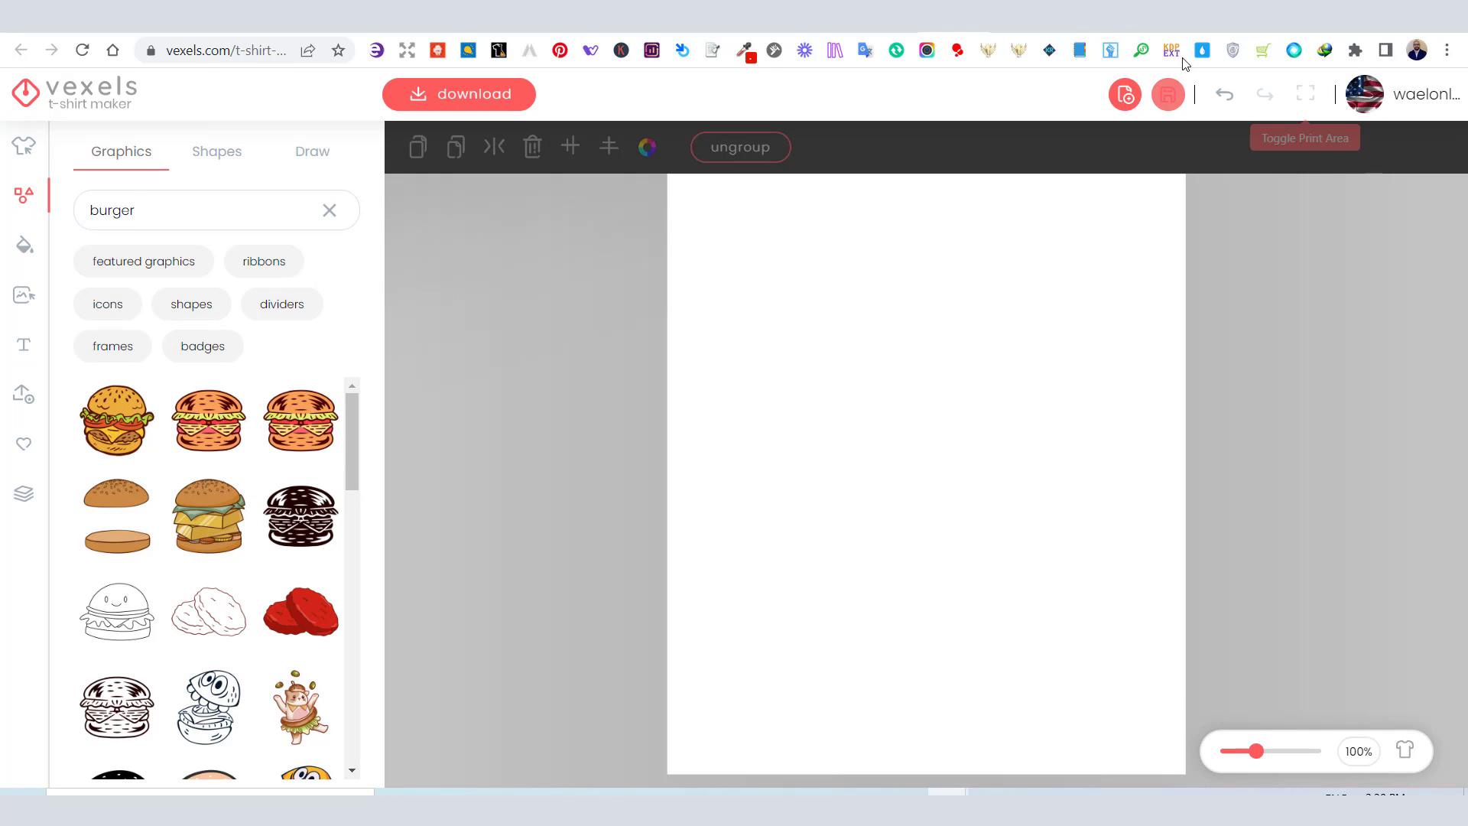
Search the main Vexels site for "burger" and open the "Burger retro cartoon character t-shirt design" preview
left_click(1167, 94)
left_click(567, 140)
type("burger")
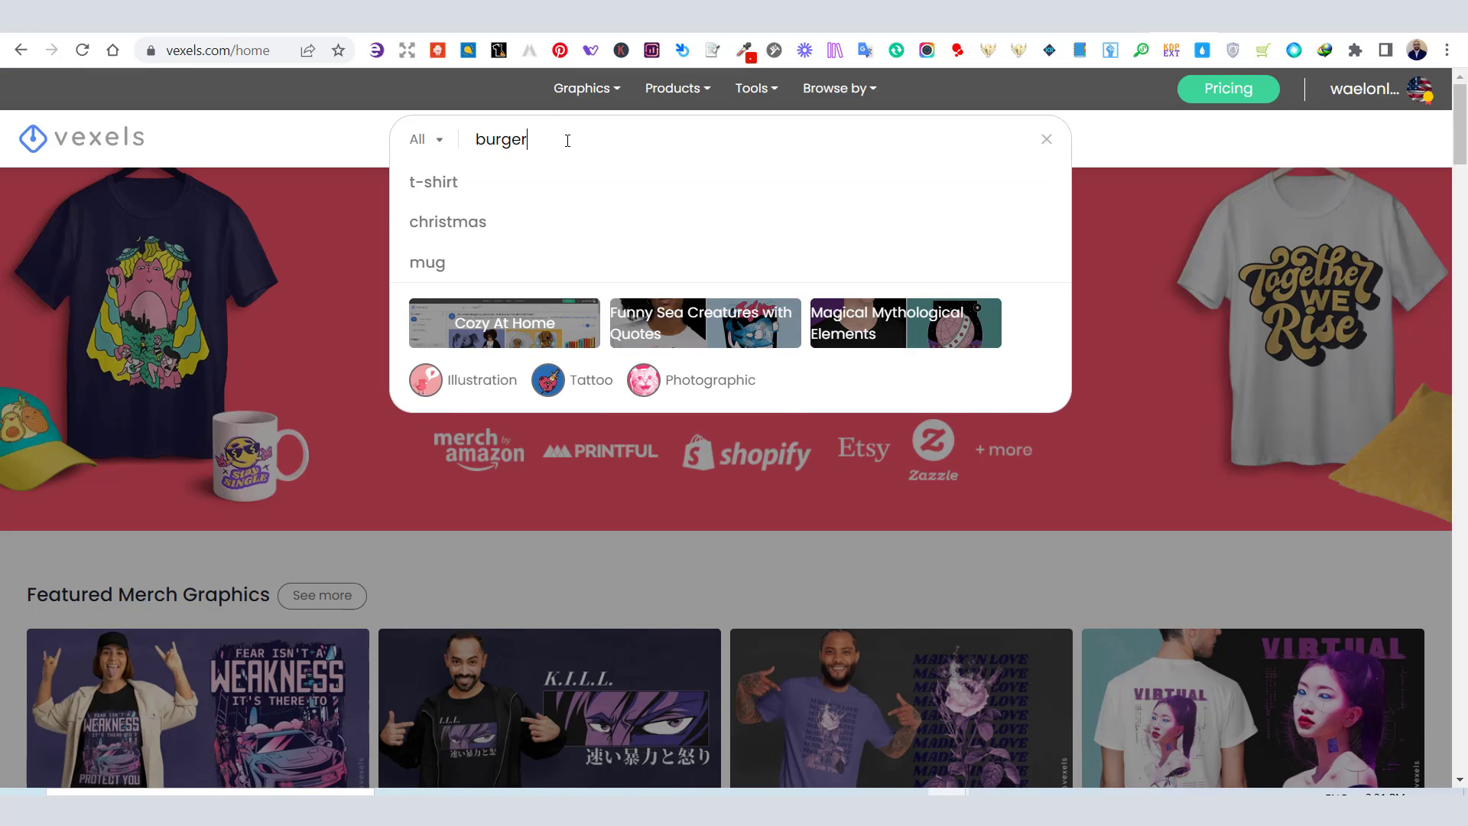
key("Return")
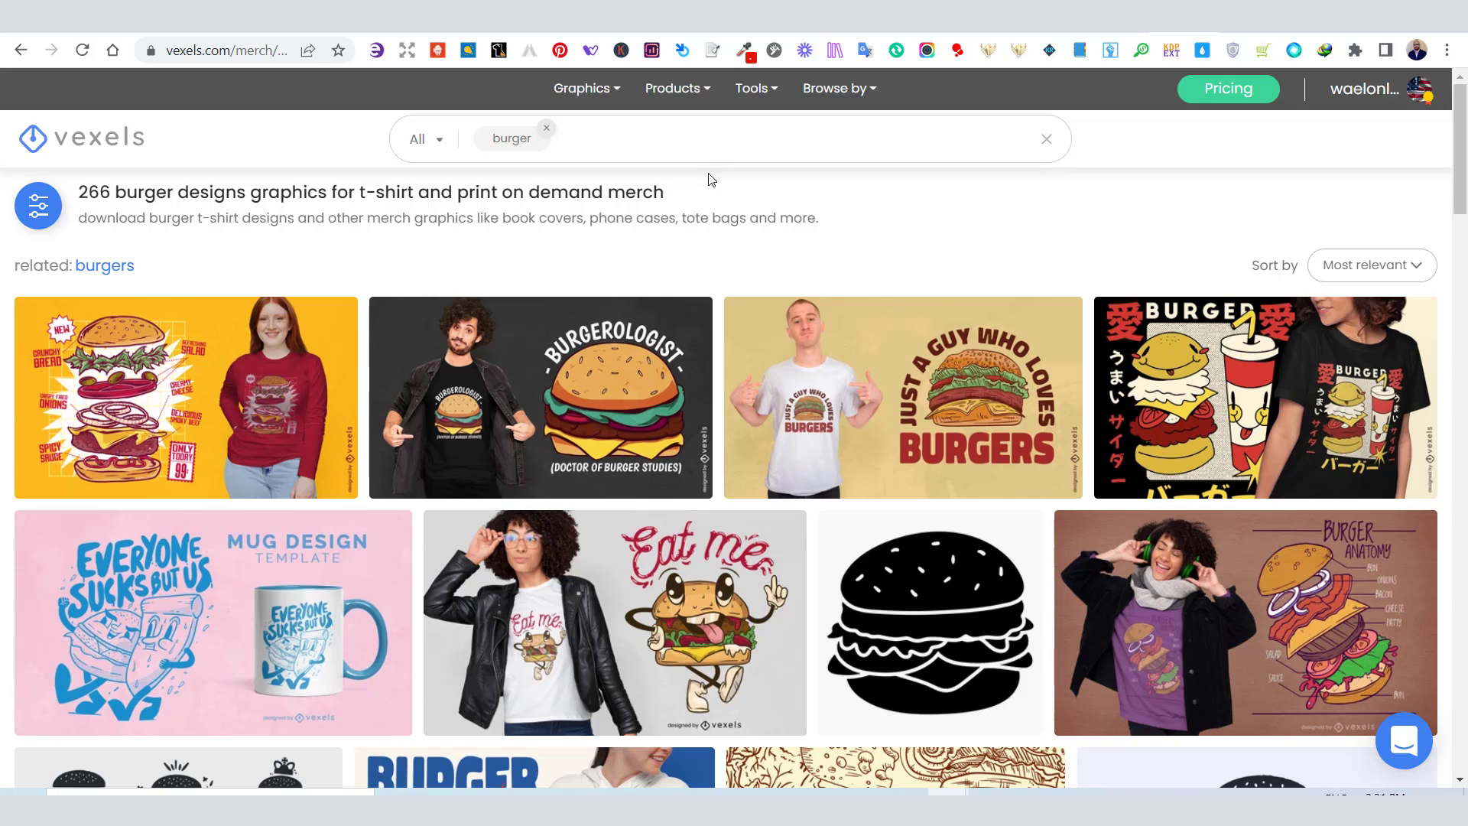
scroll(711, 181, "down", 2)
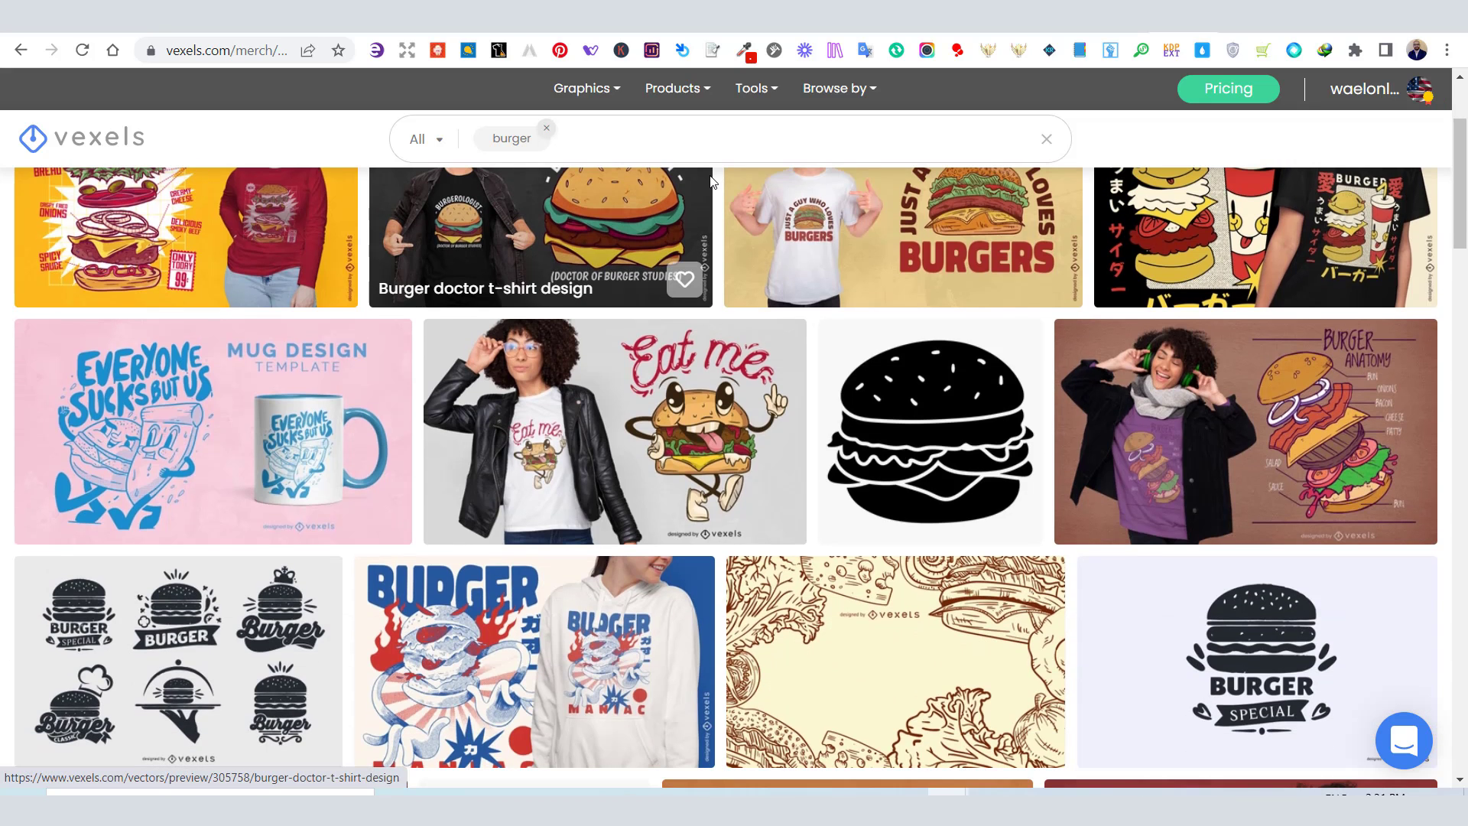
left_click(635, 403)
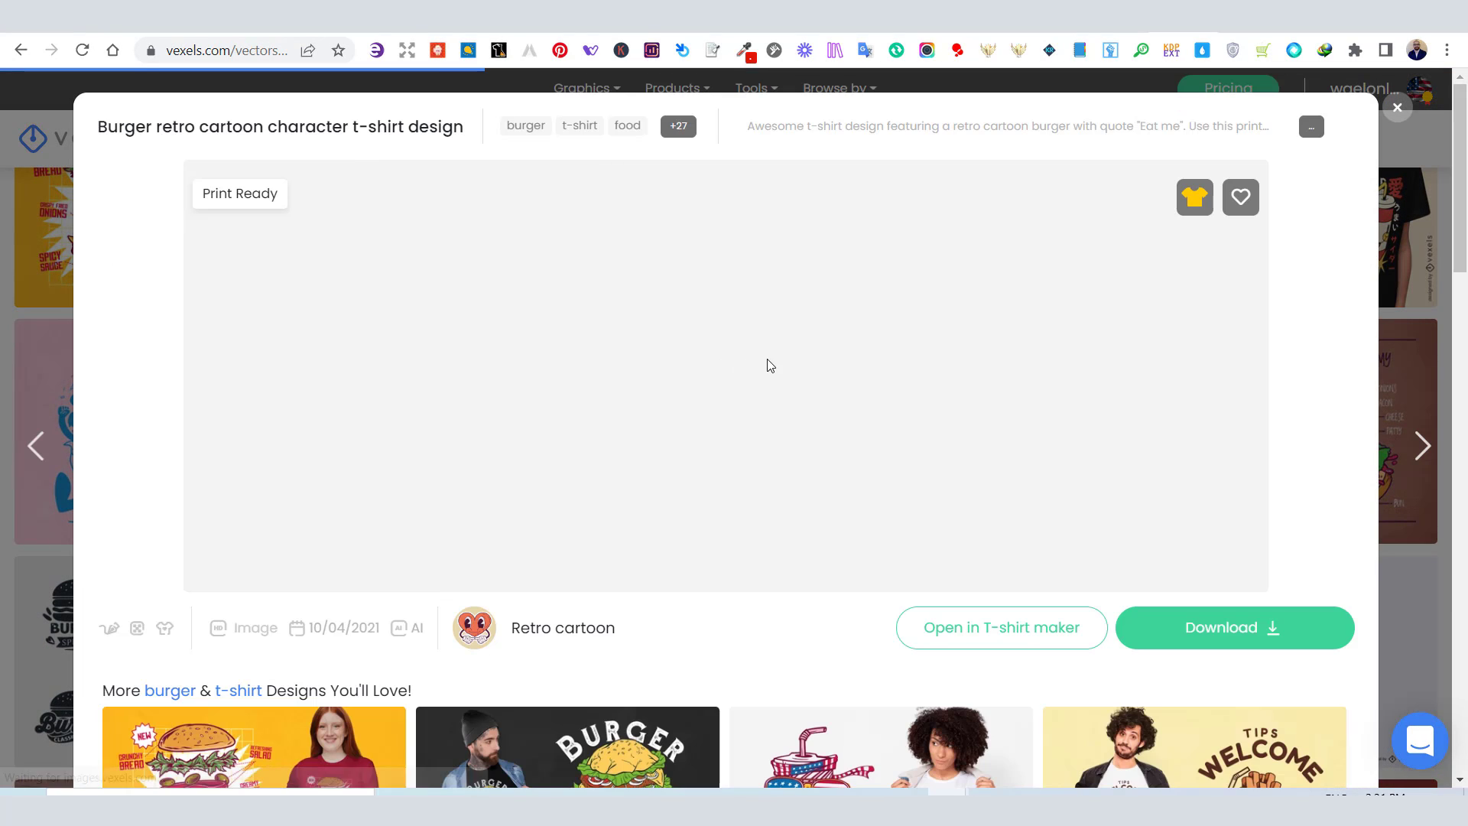
scroll(1101, 398, "down", 1)
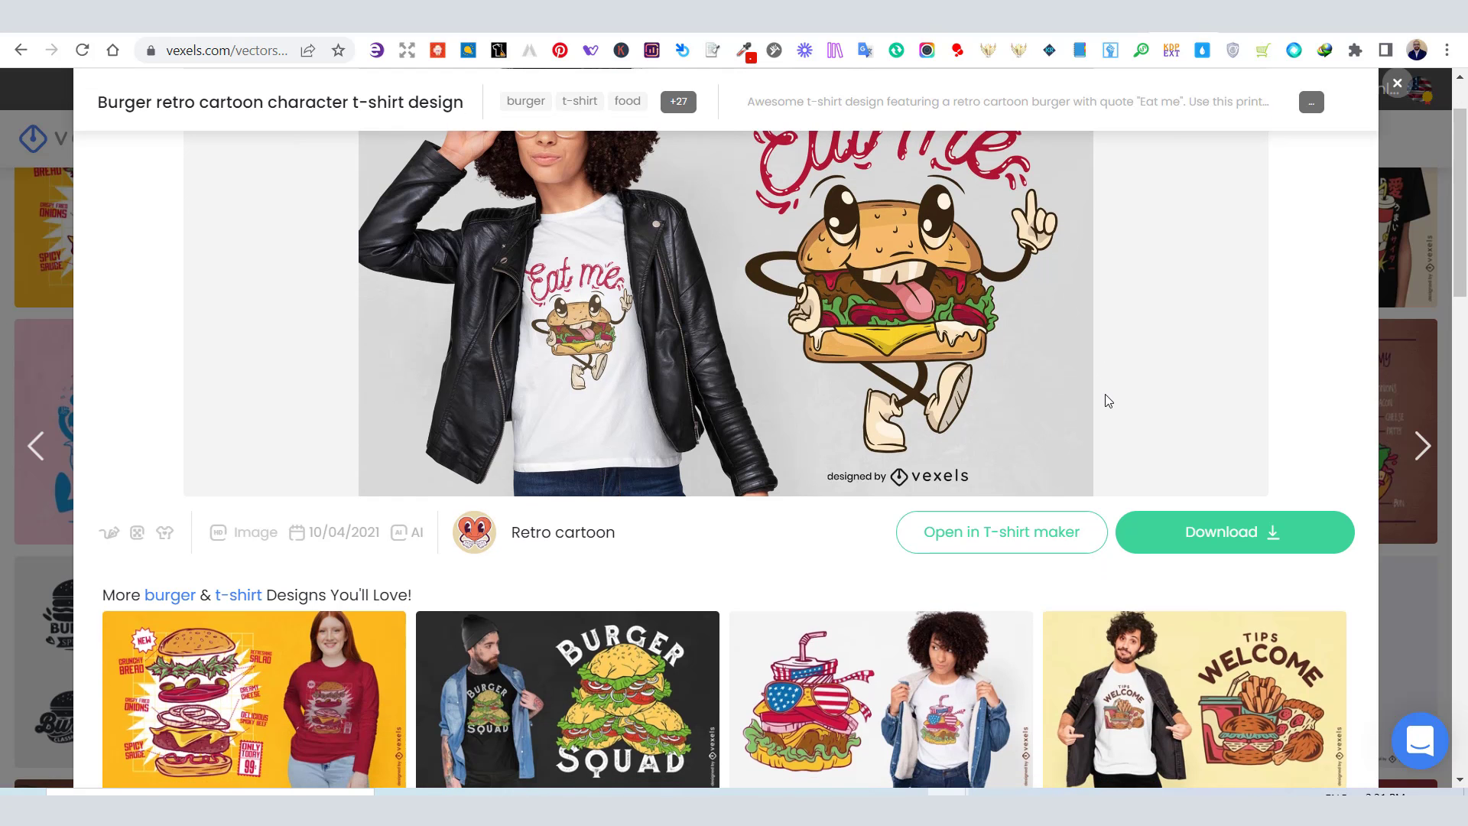
scroll(1104, 400, "up", 1)
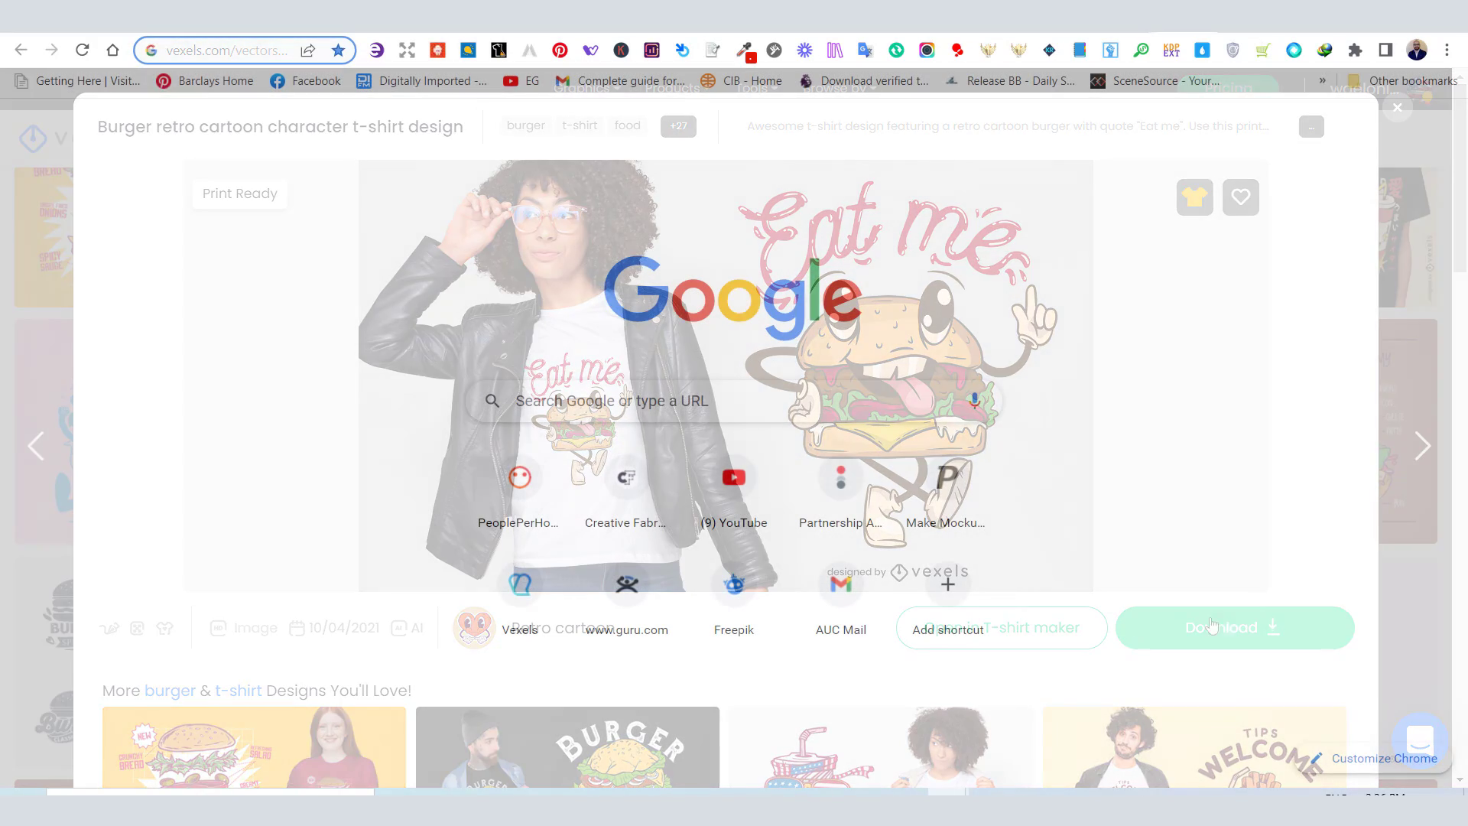
Switch to pixlr.com, open the Pixlr E advanced photo editor and dismiss its What's new window
type("pix")
key("Return")
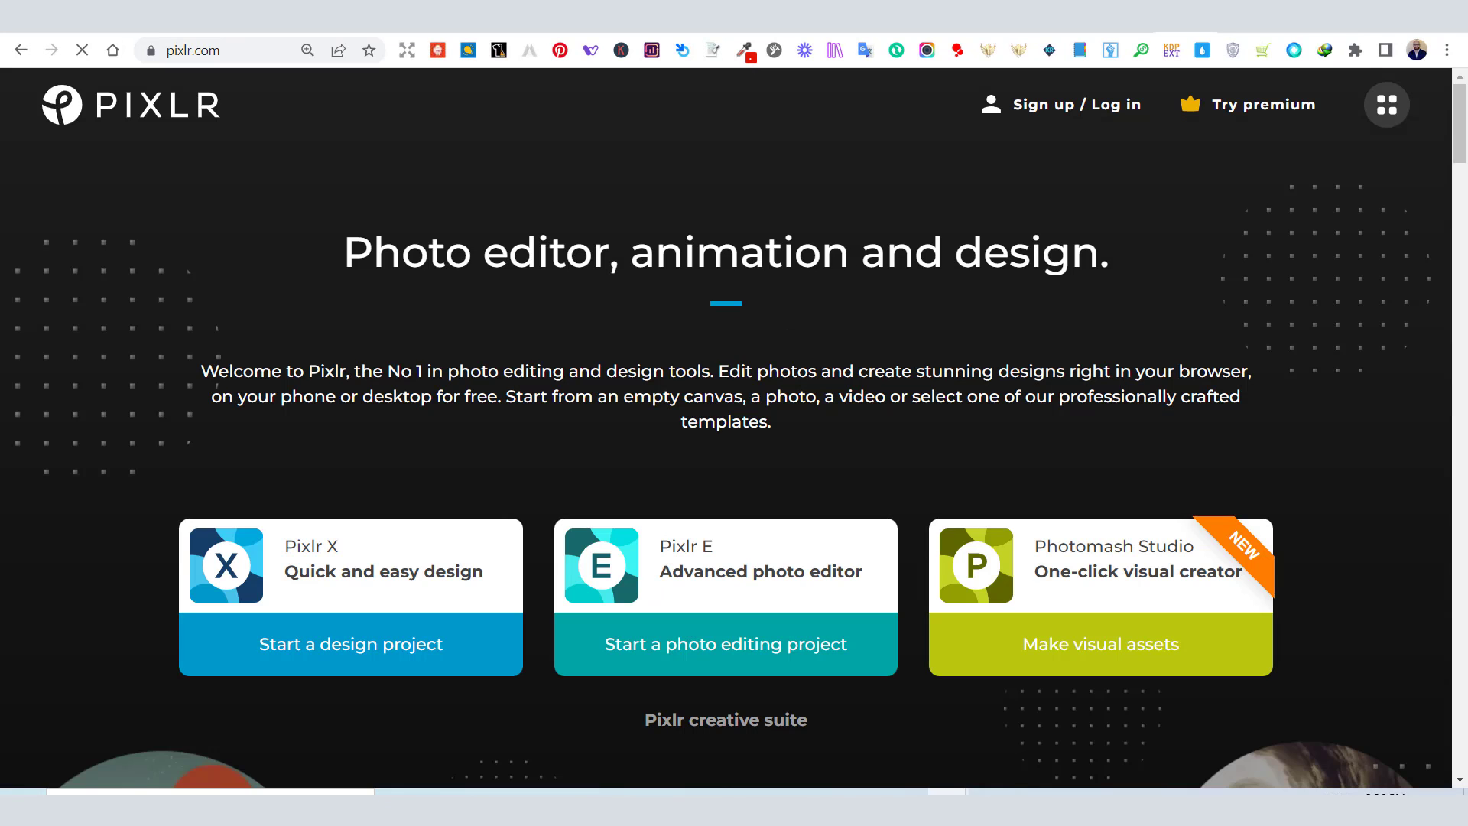
left_click(707, 625)
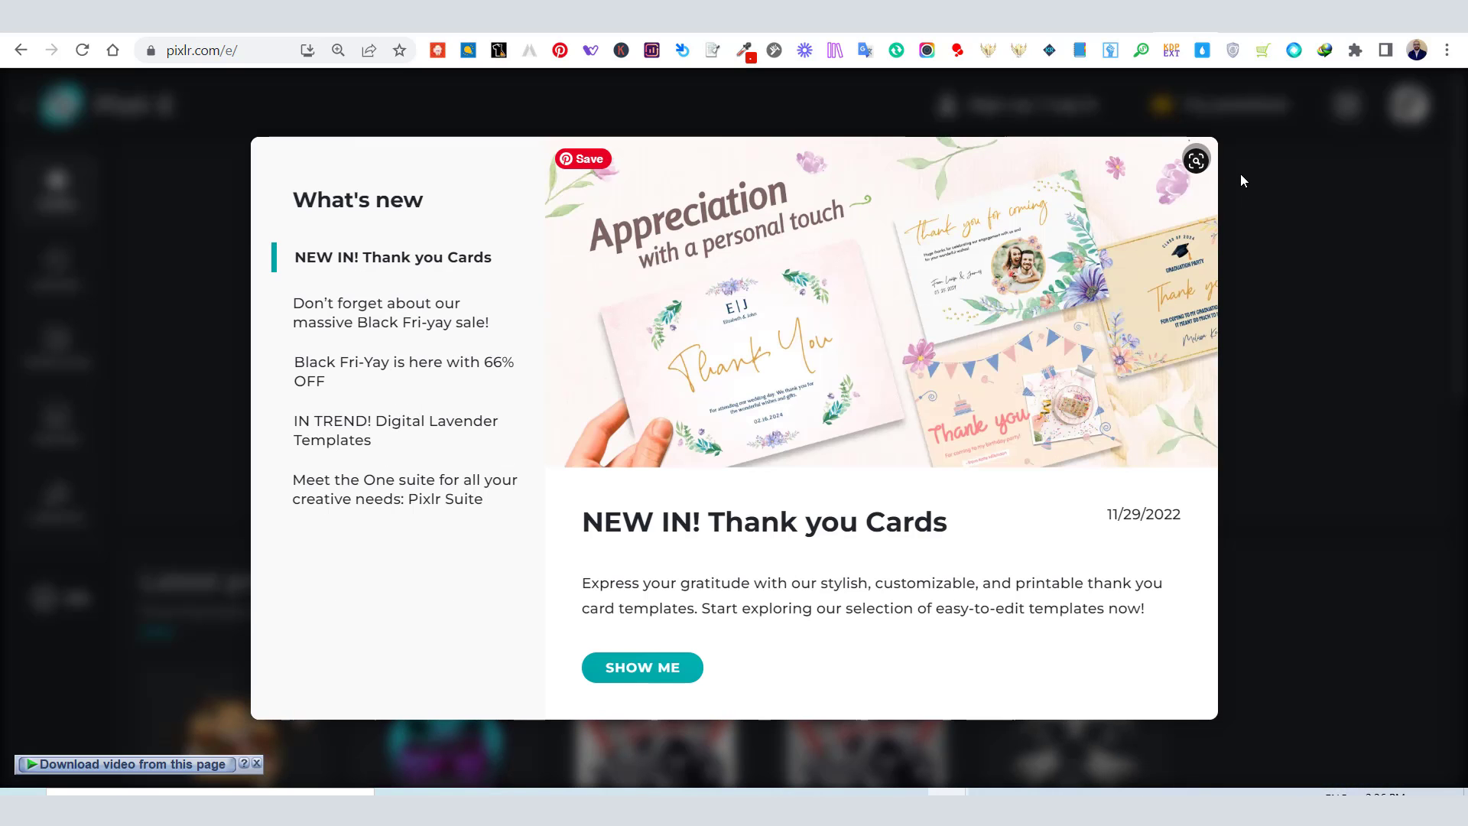
left_click(1195, 159)
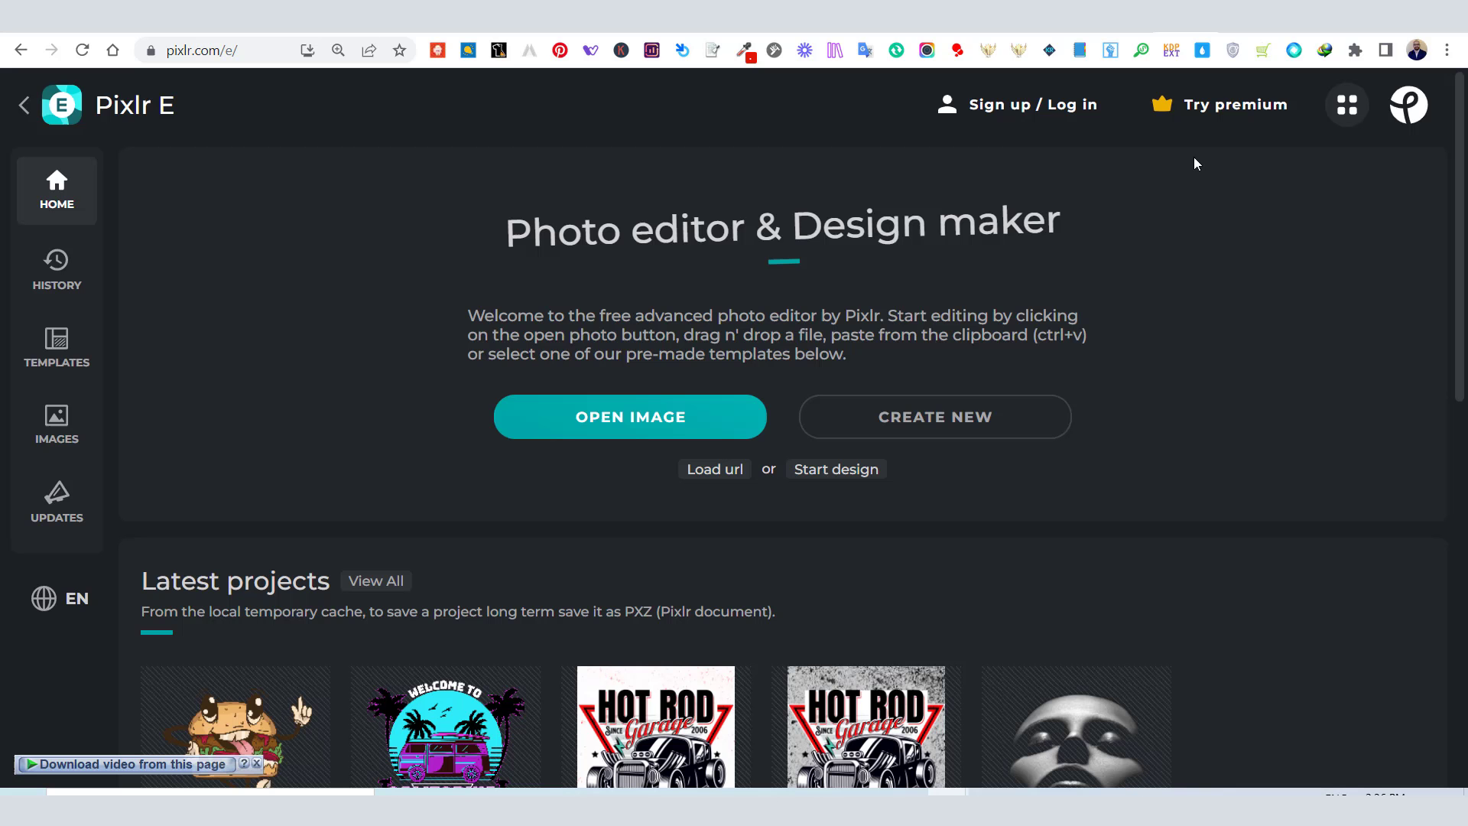
Open 16919-BurgerEatMe-Tshirt-PR_t-shirt.png in the editor, pre-resized to Full HD at 1600 x 1920
left_click(654, 414)
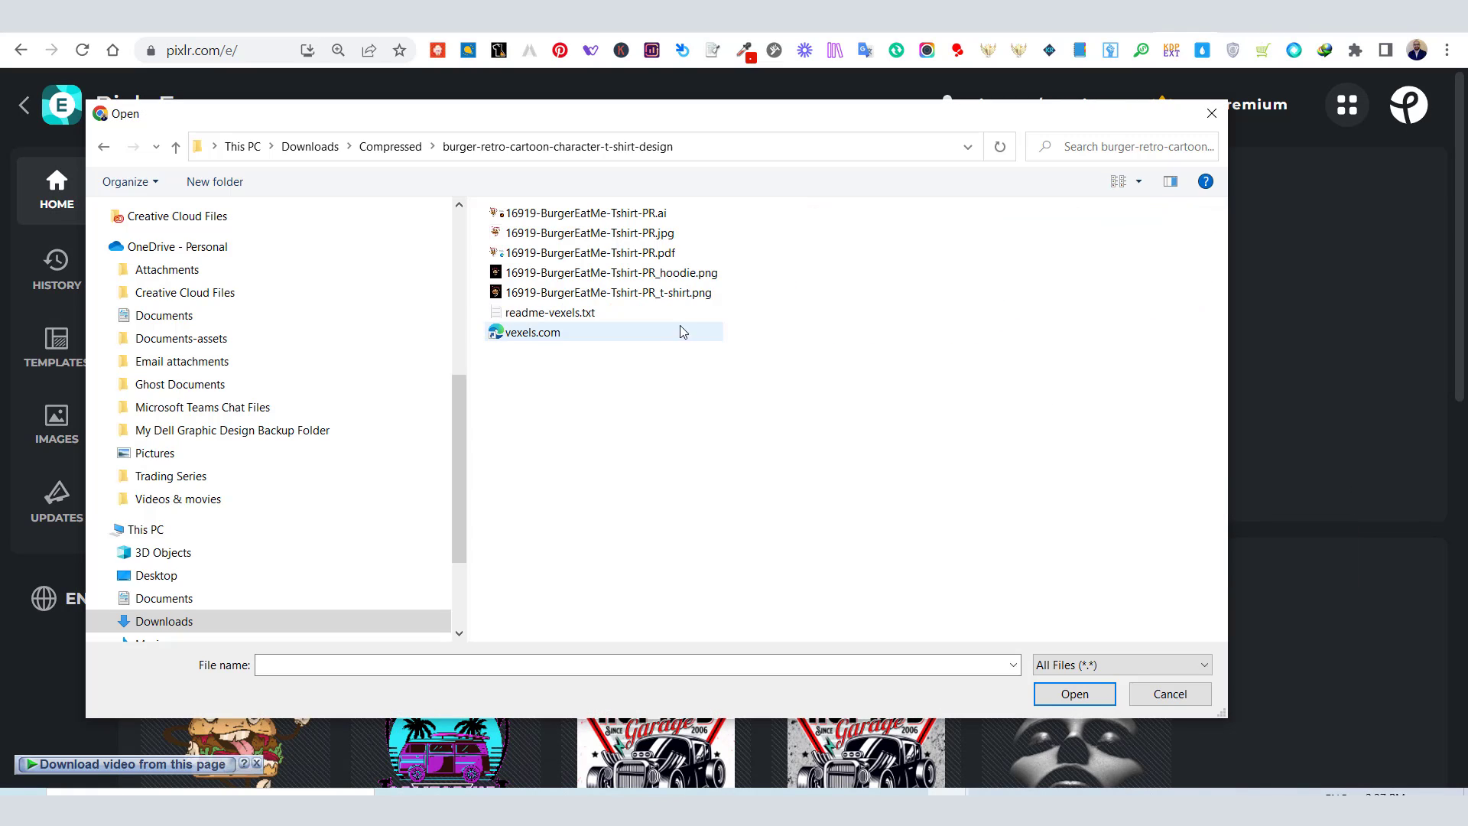
double_click(634, 293)
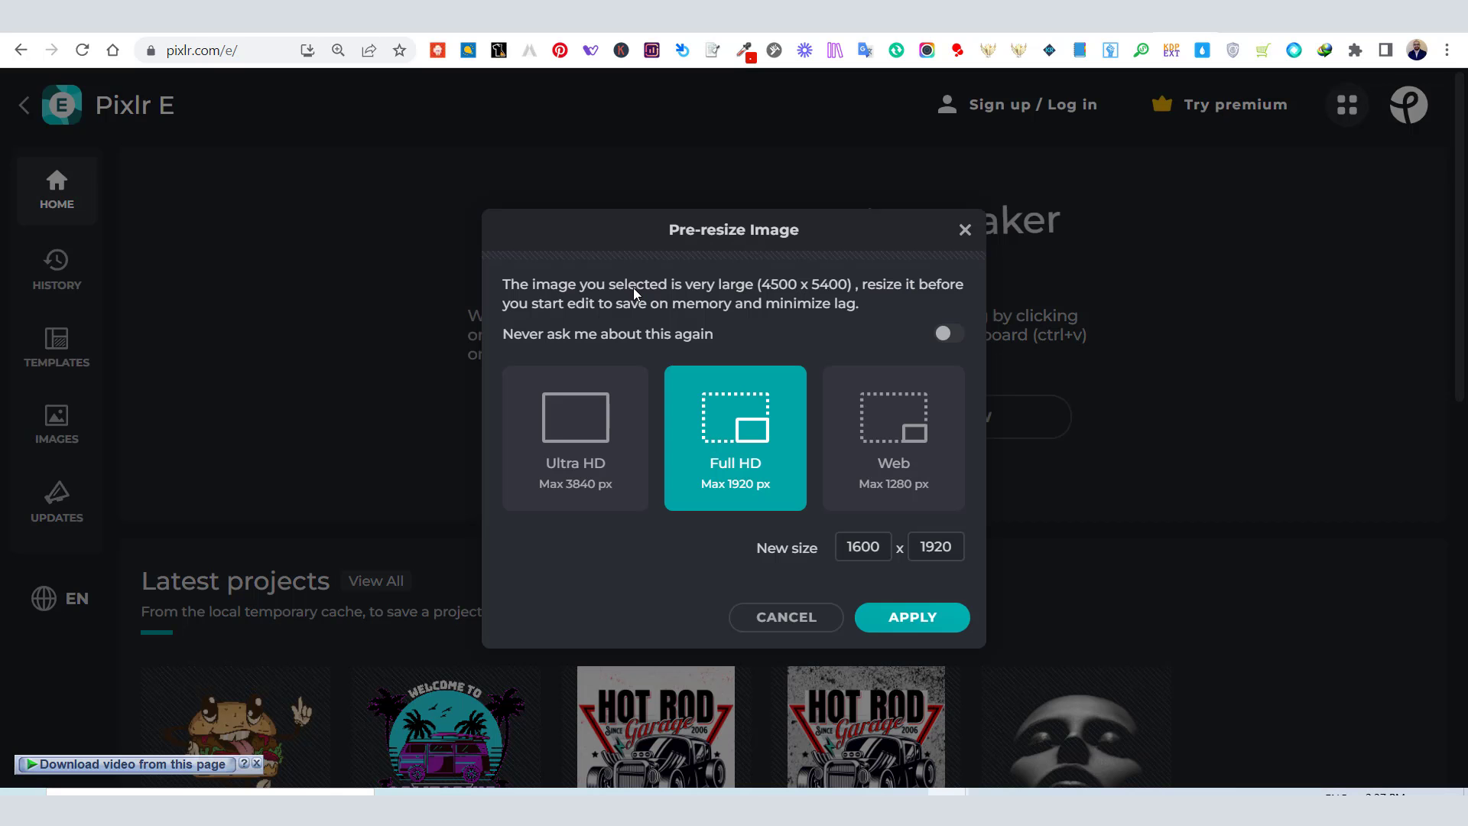
left_click(911, 617)
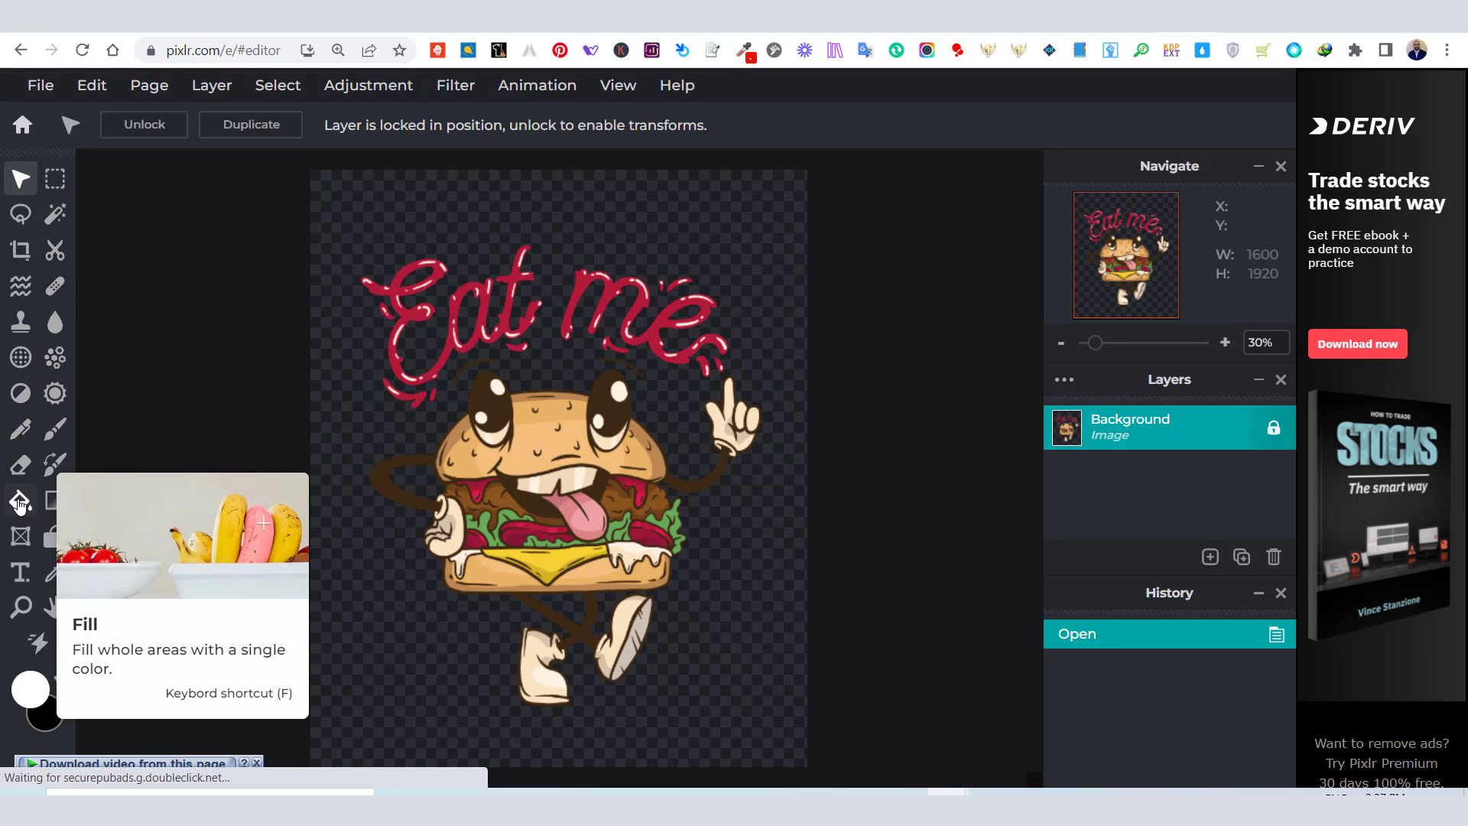
Erase the first part of the red "Eat me" lettering, using the Eraser with a solid 30 px circular brush
left_click(20, 464)
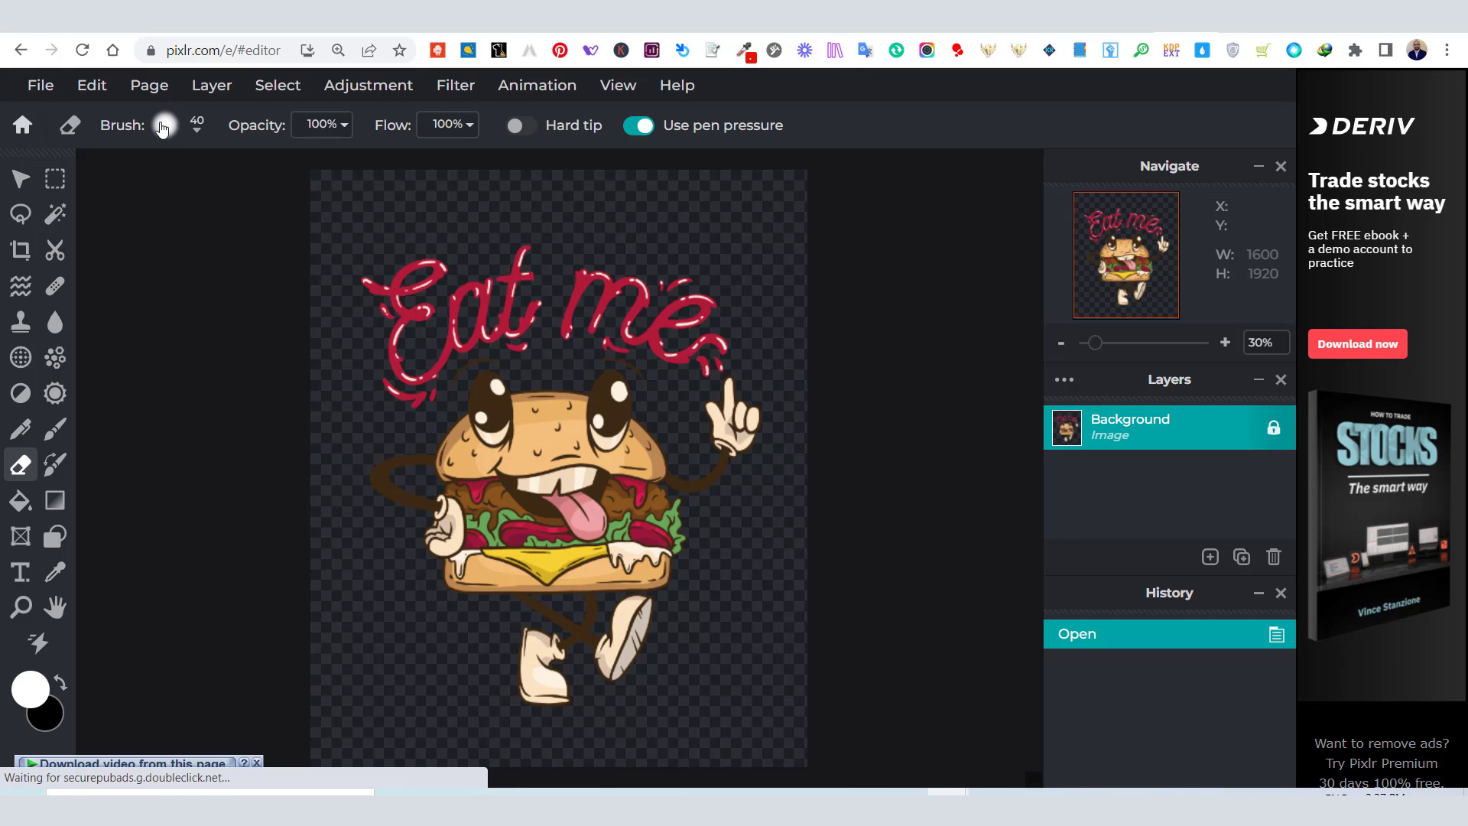
left_click(164, 125)
left_click_drag(208, 200, 256, 200)
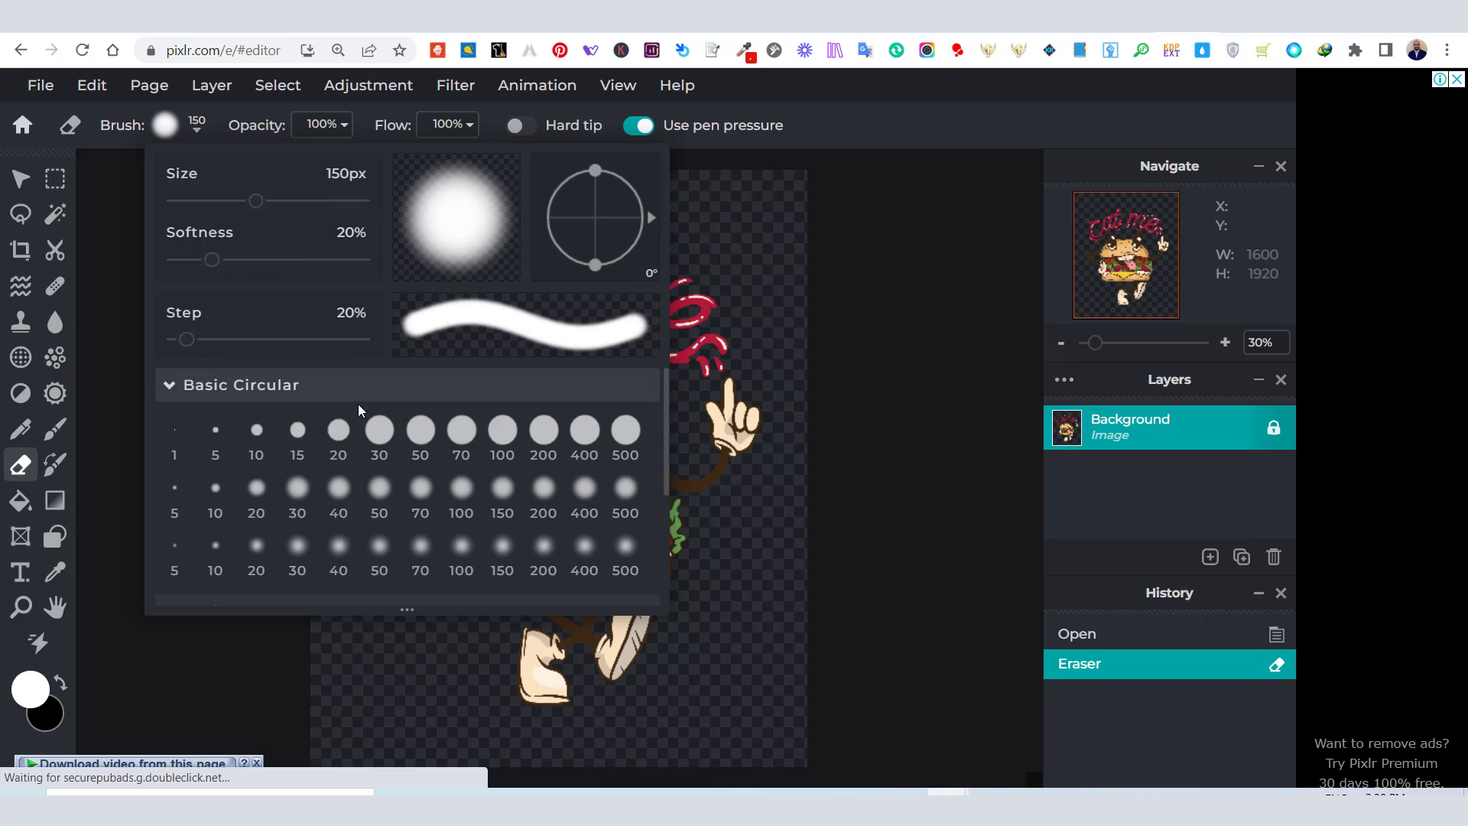
left_click(379, 430)
left_click_drag(395, 314, 409, 312)
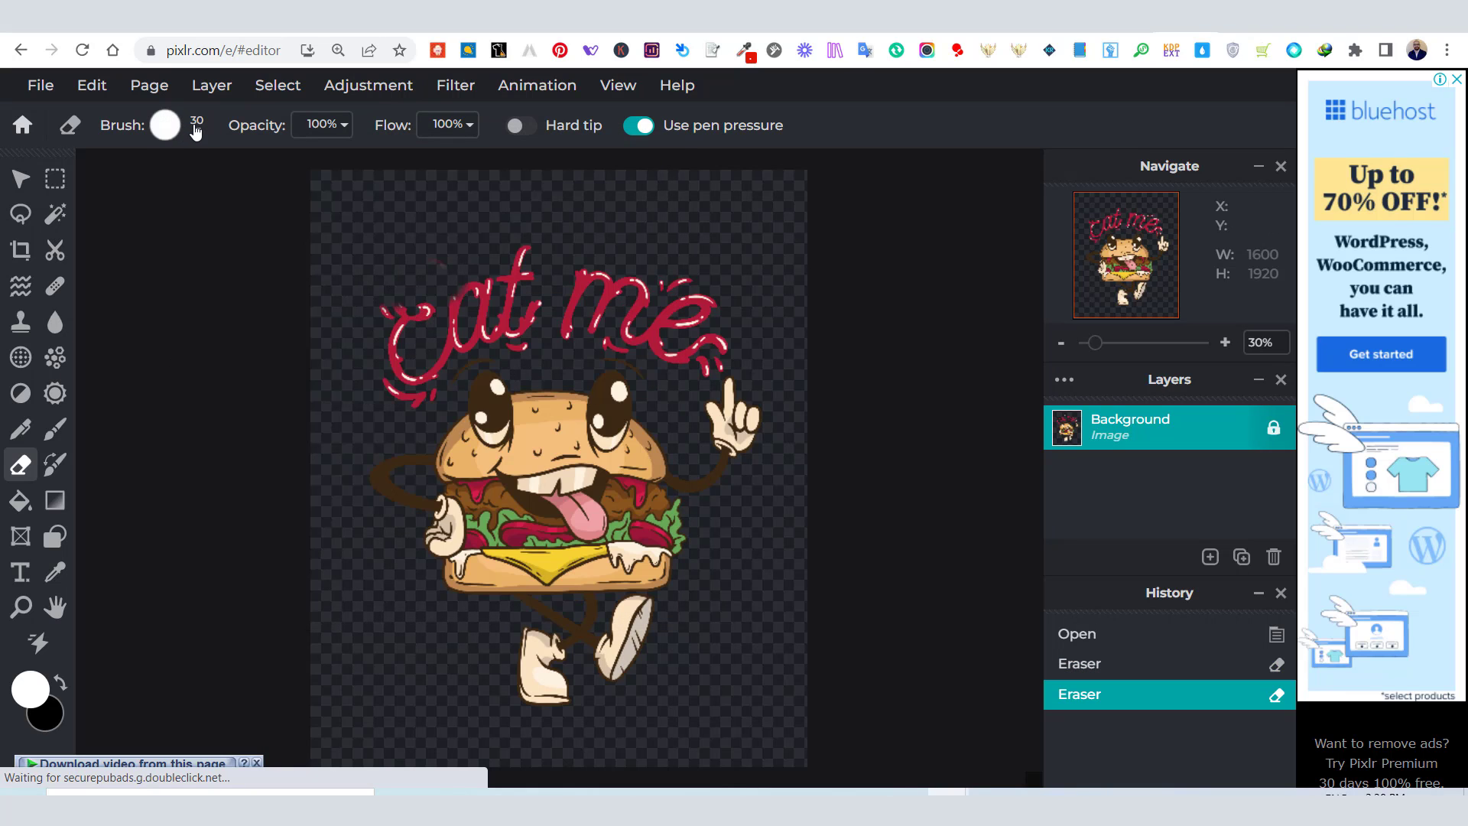
Enlarge the eraser brush to 250 px and erase the rest of the "Eat me" lettering above the burger
left_click(197, 128)
left_click_drag(196, 203, 299, 202)
left_click(137, 239)
mouse_move(414, 313)
left_mouse_down()
mouse_move(538, 288)
mouse_move(525, 318)
mouse_move(583, 272)
mouse_move(501, 263)
mouse_move(382, 313)
mouse_move(383, 382)
mouse_move(437, 326)
mouse_move(488, 310)
mouse_move(671, 295)
mouse_move(707, 309)
mouse_move(695, 326)
mouse_move(708, 334)
mouse_move(570, 304)
left_mouse_up()
left_click(379, 329)
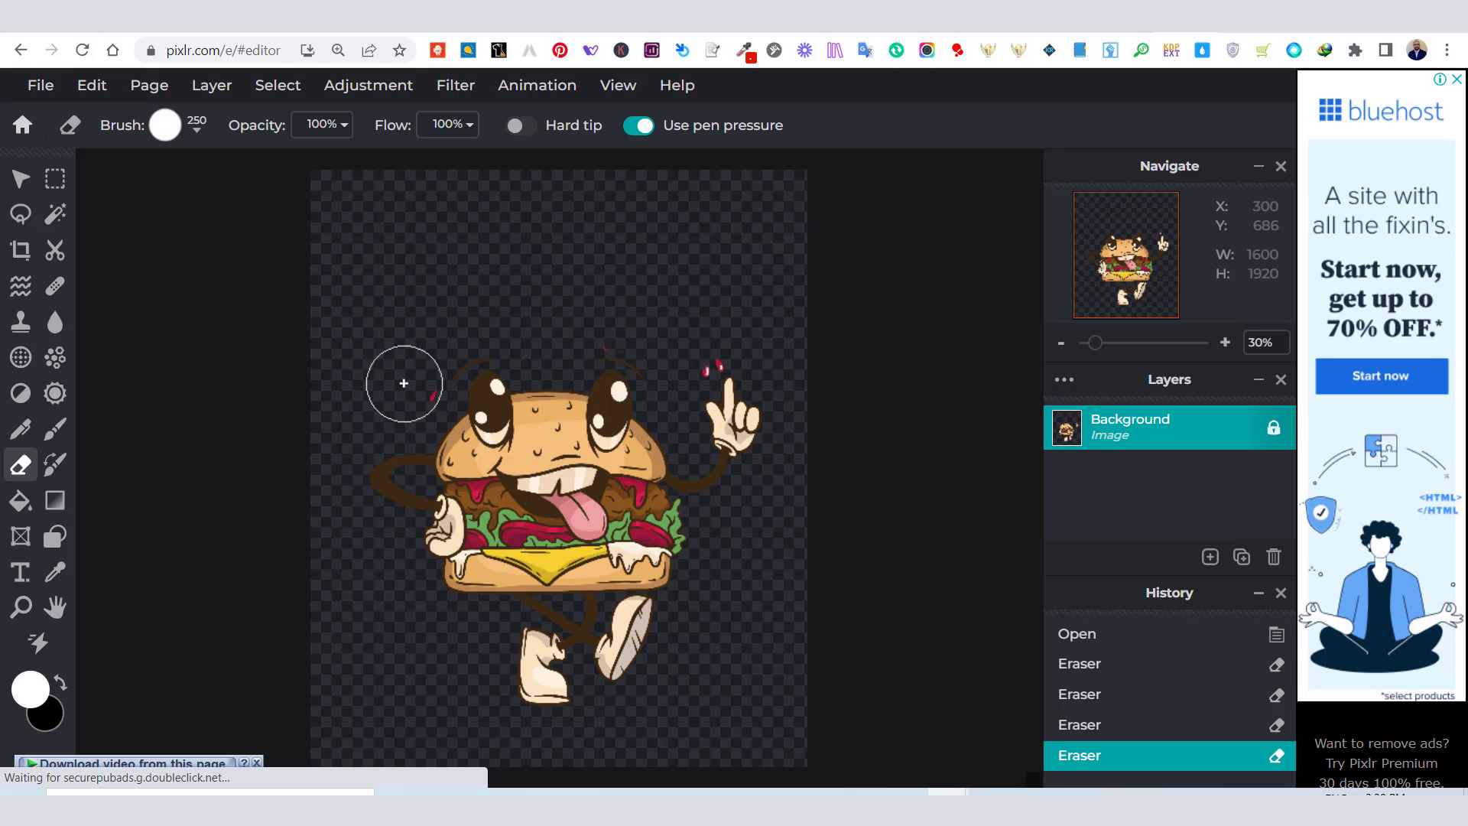
left_click(399, 383)
left_click(612, 314)
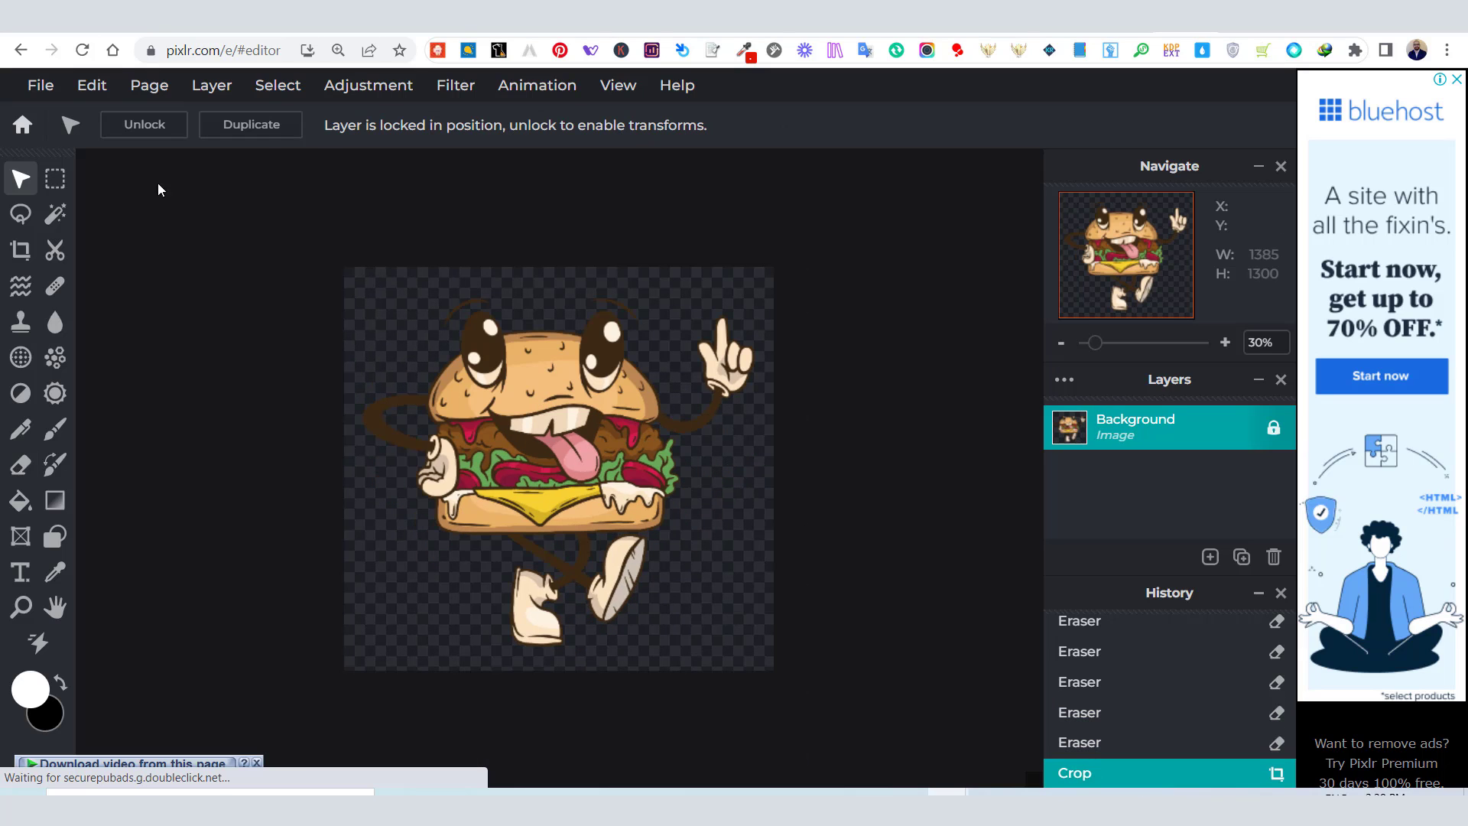
Export the burger character as a PNG image named Burger 2 in the Downloads folder
left_click(39, 85)
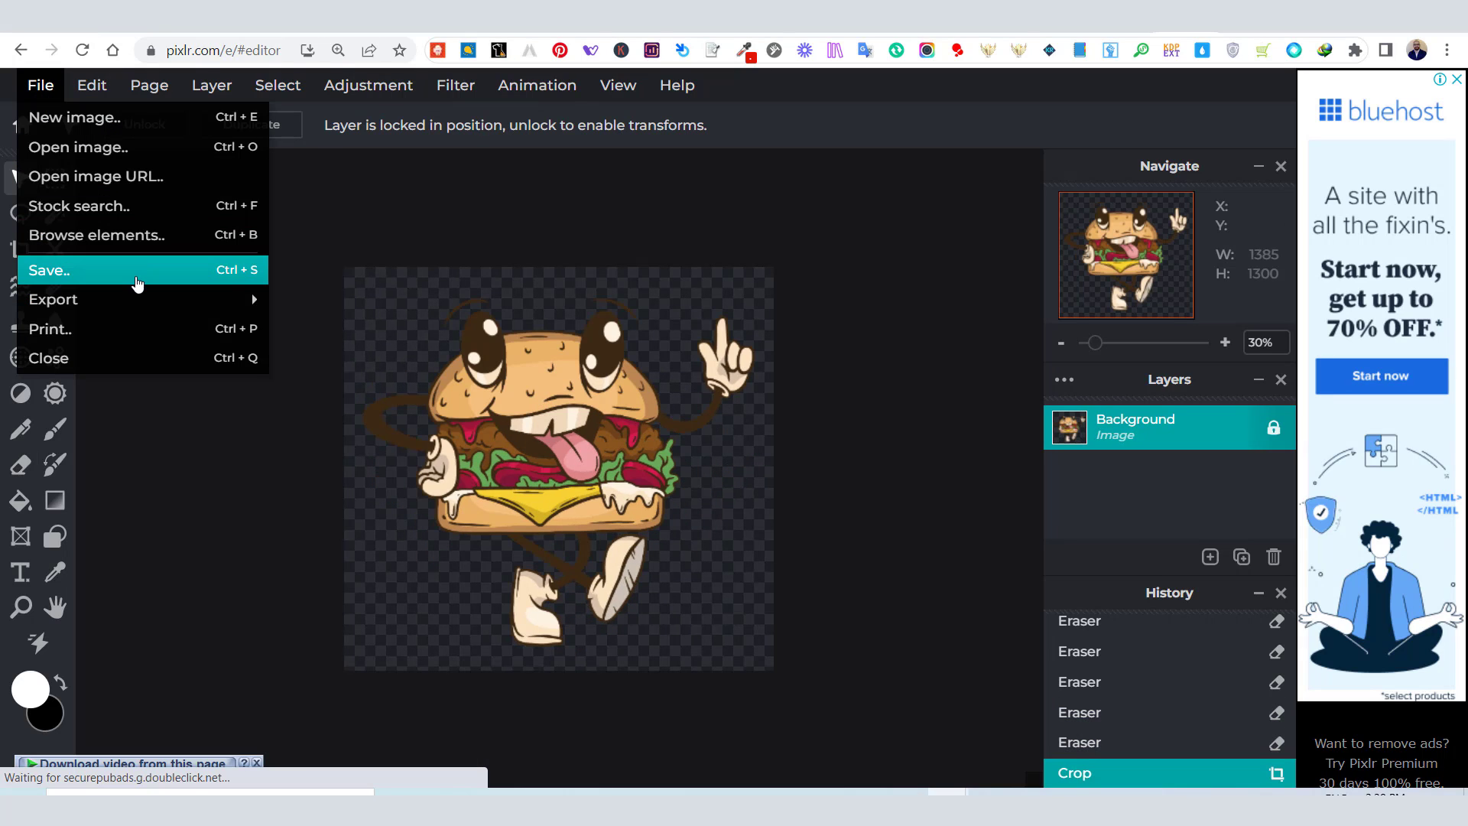
mouse_move(147, 306)
left_click(294, 295)
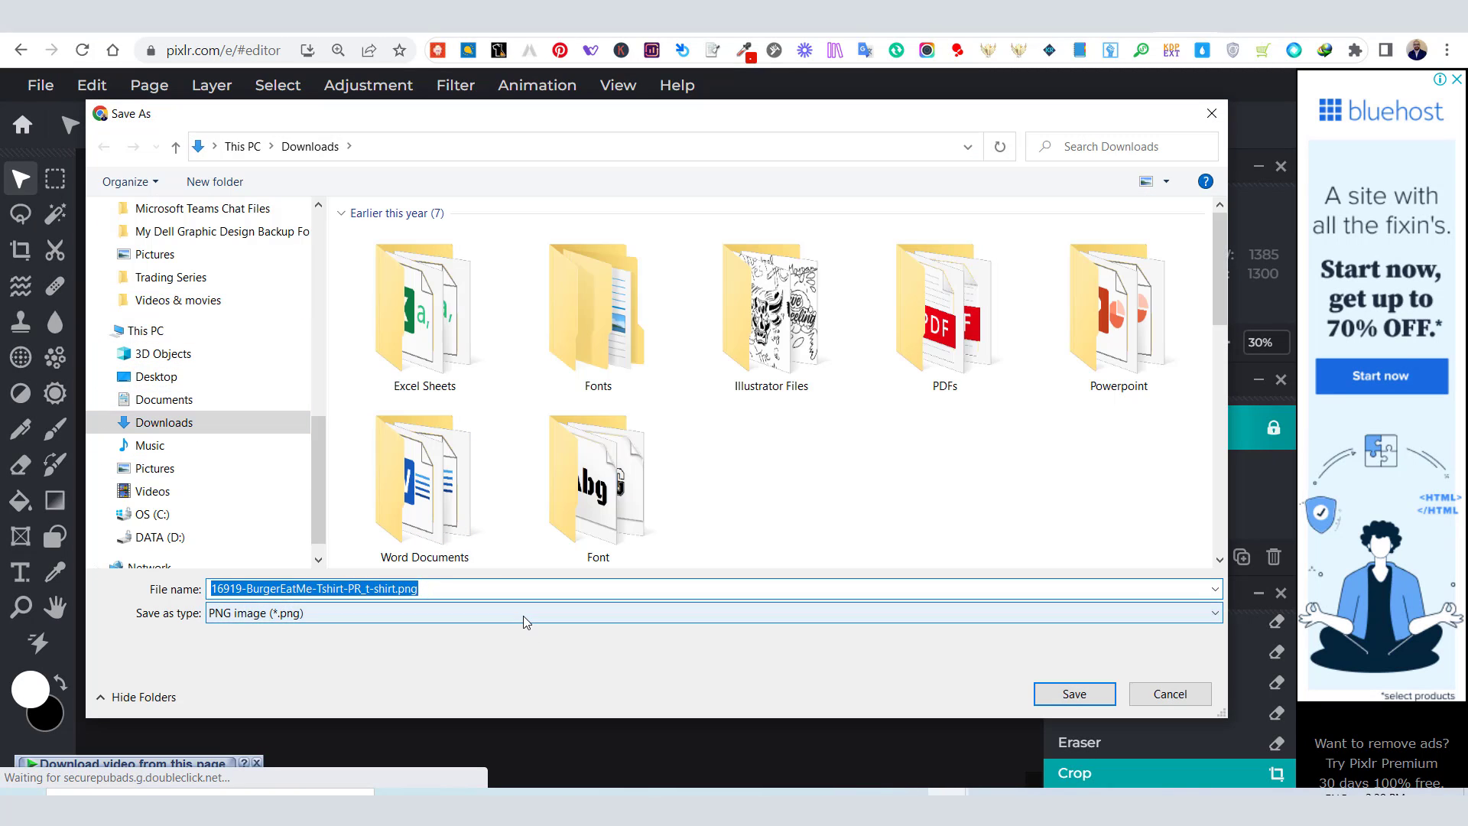
type("Burger 2")
left_click(1098, 701)
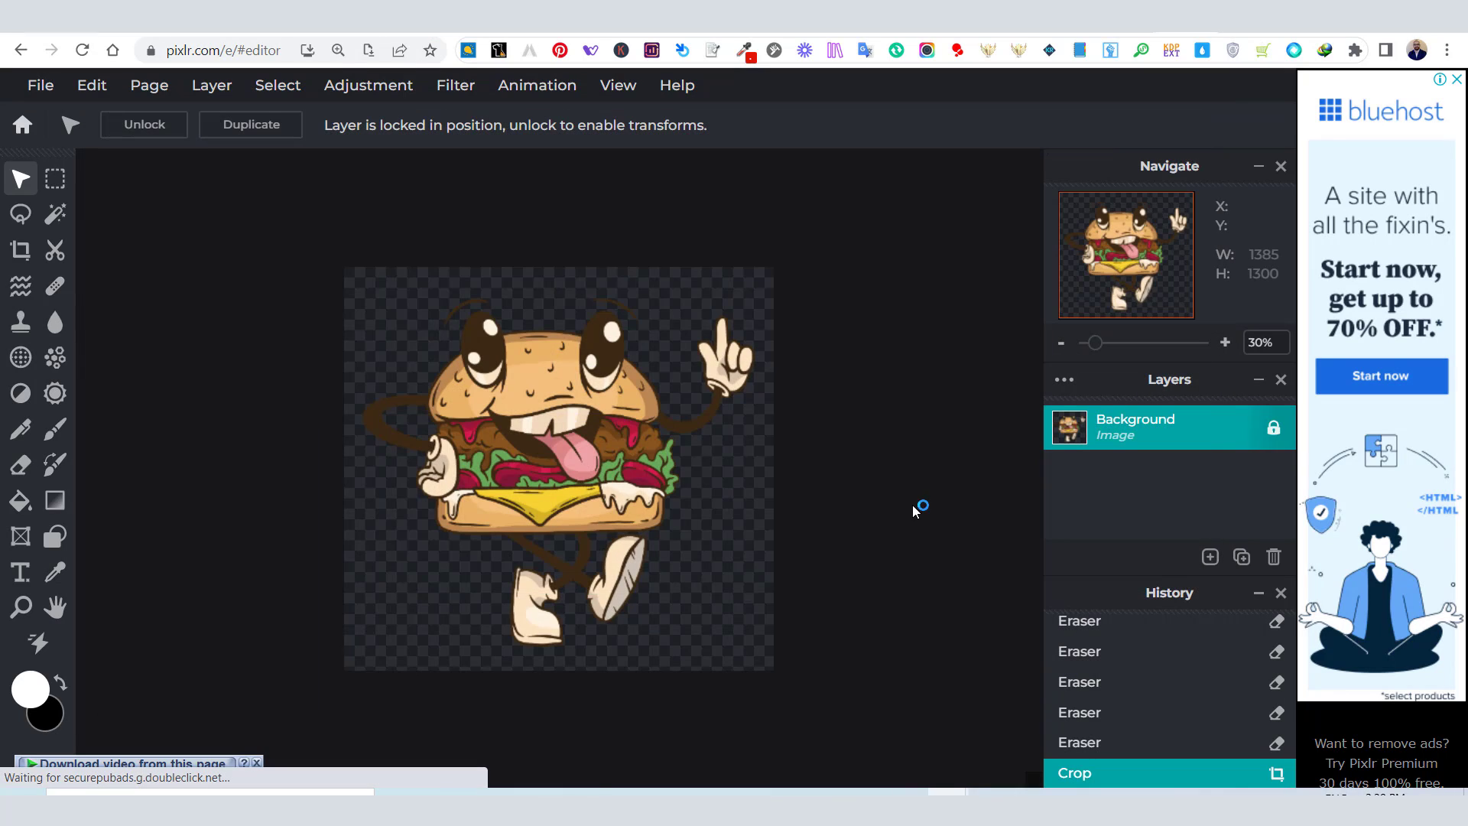
Switch to the Vexels T-shirt Maker, clear the graphics search, upload the edited burger from Downloads and place it slightly lower on the canvas
left_click(841, 15)
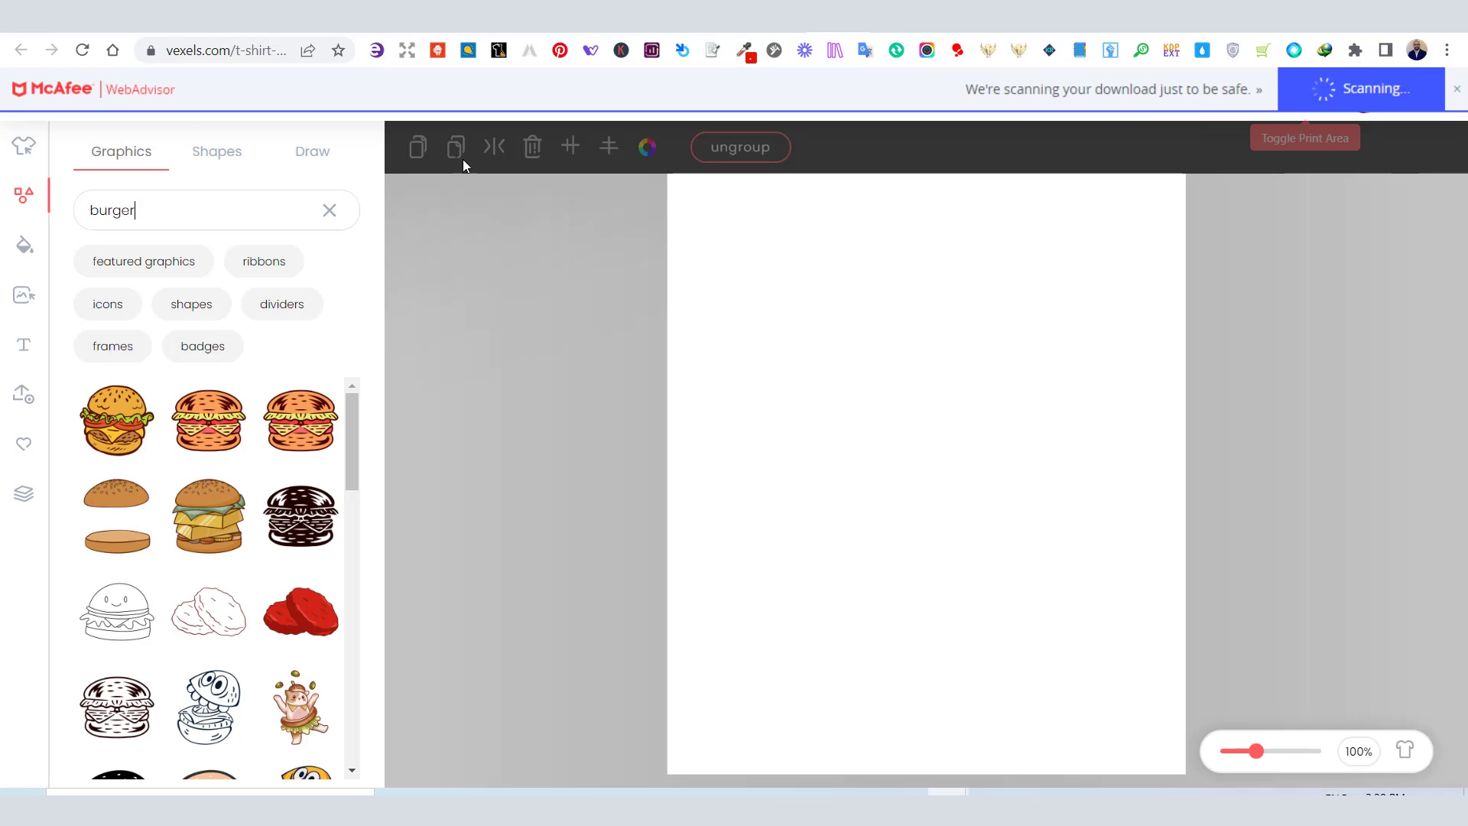
left_click(329, 209)
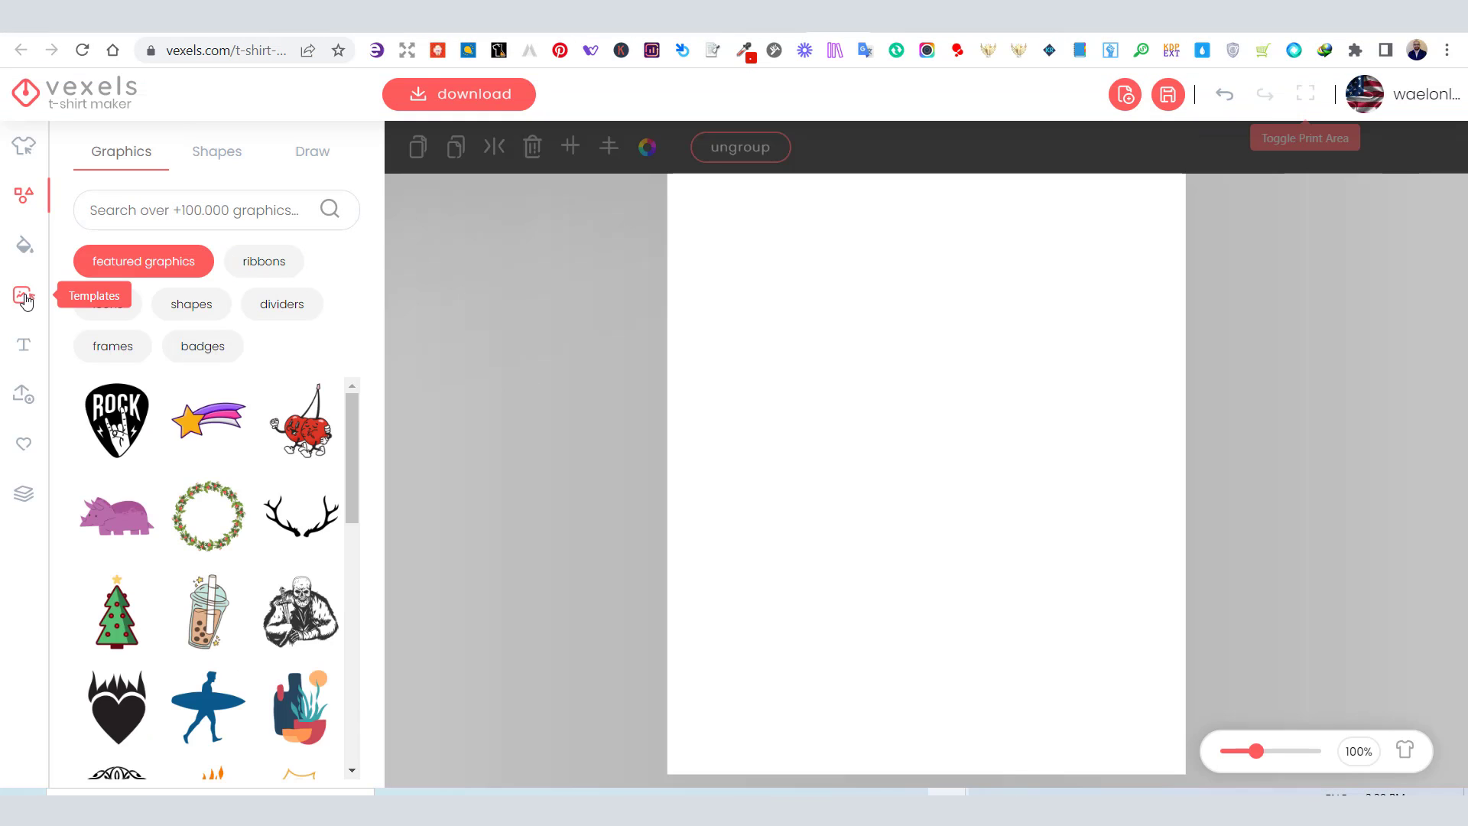
left_click(23, 396)
left_click(218, 228)
left_click(228, 619)
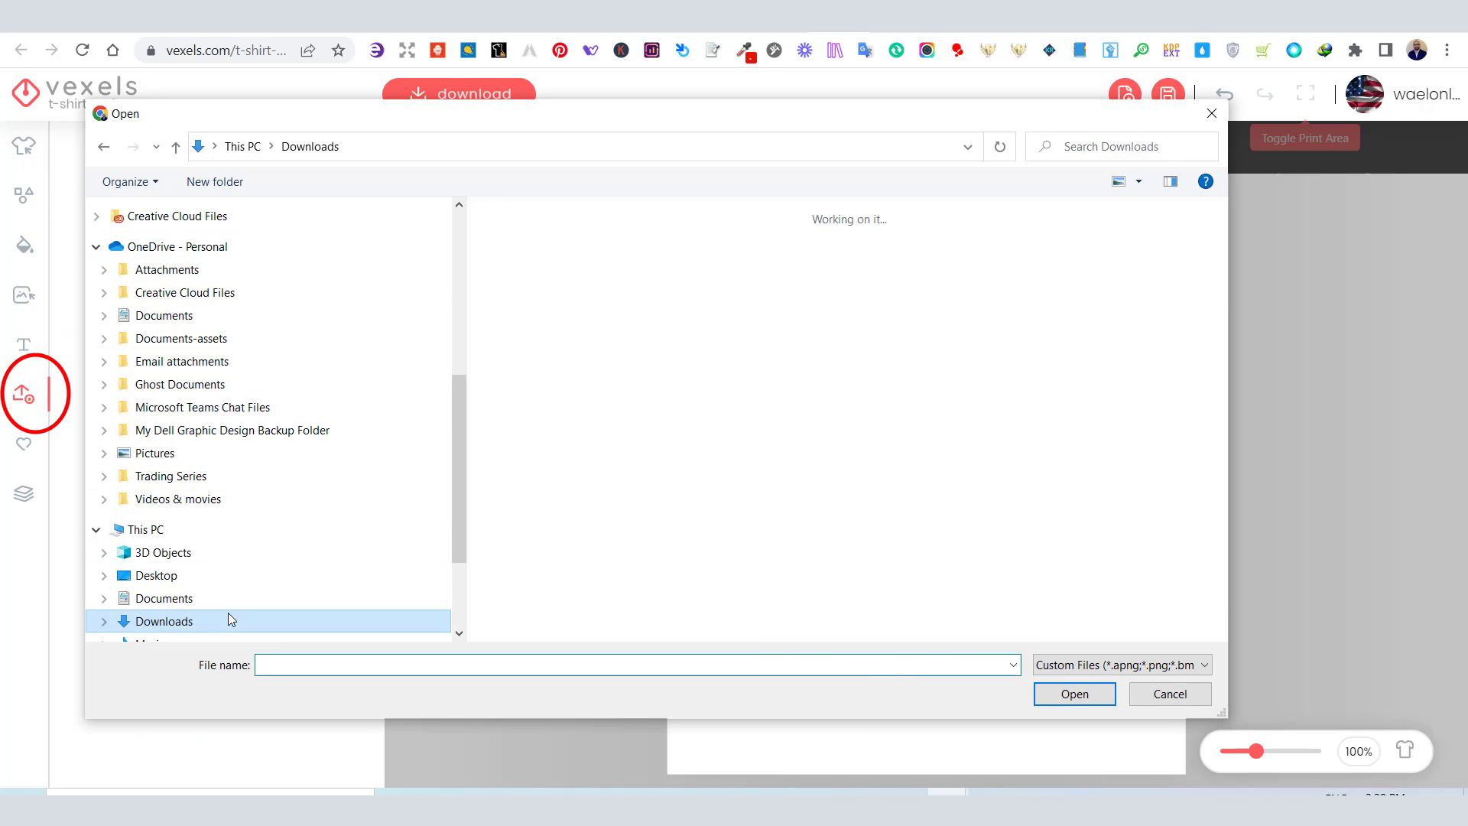
key("Escape")
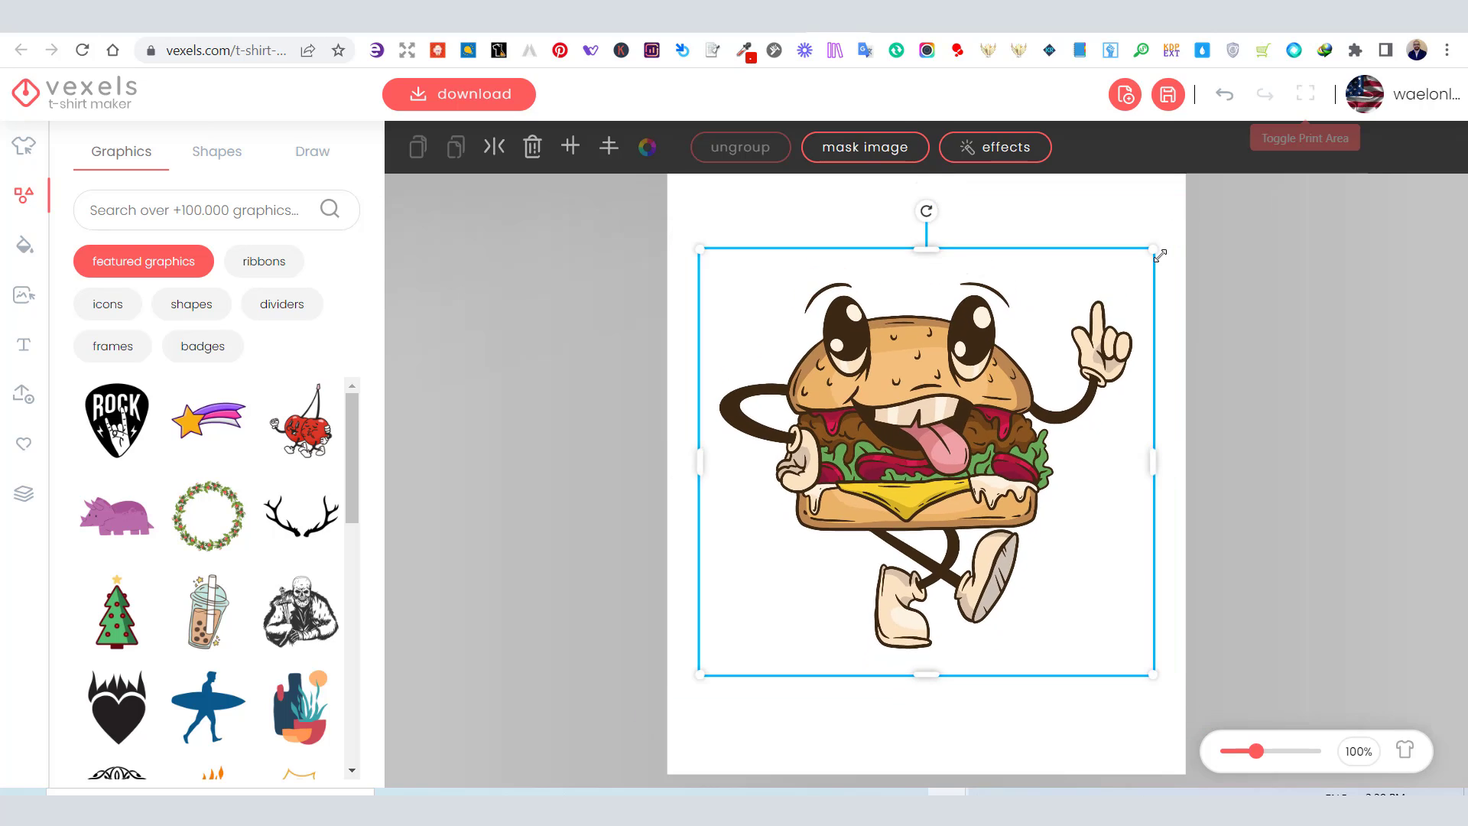
left_click_drag(969, 406, 969, 431)
left_click(1216, 369)
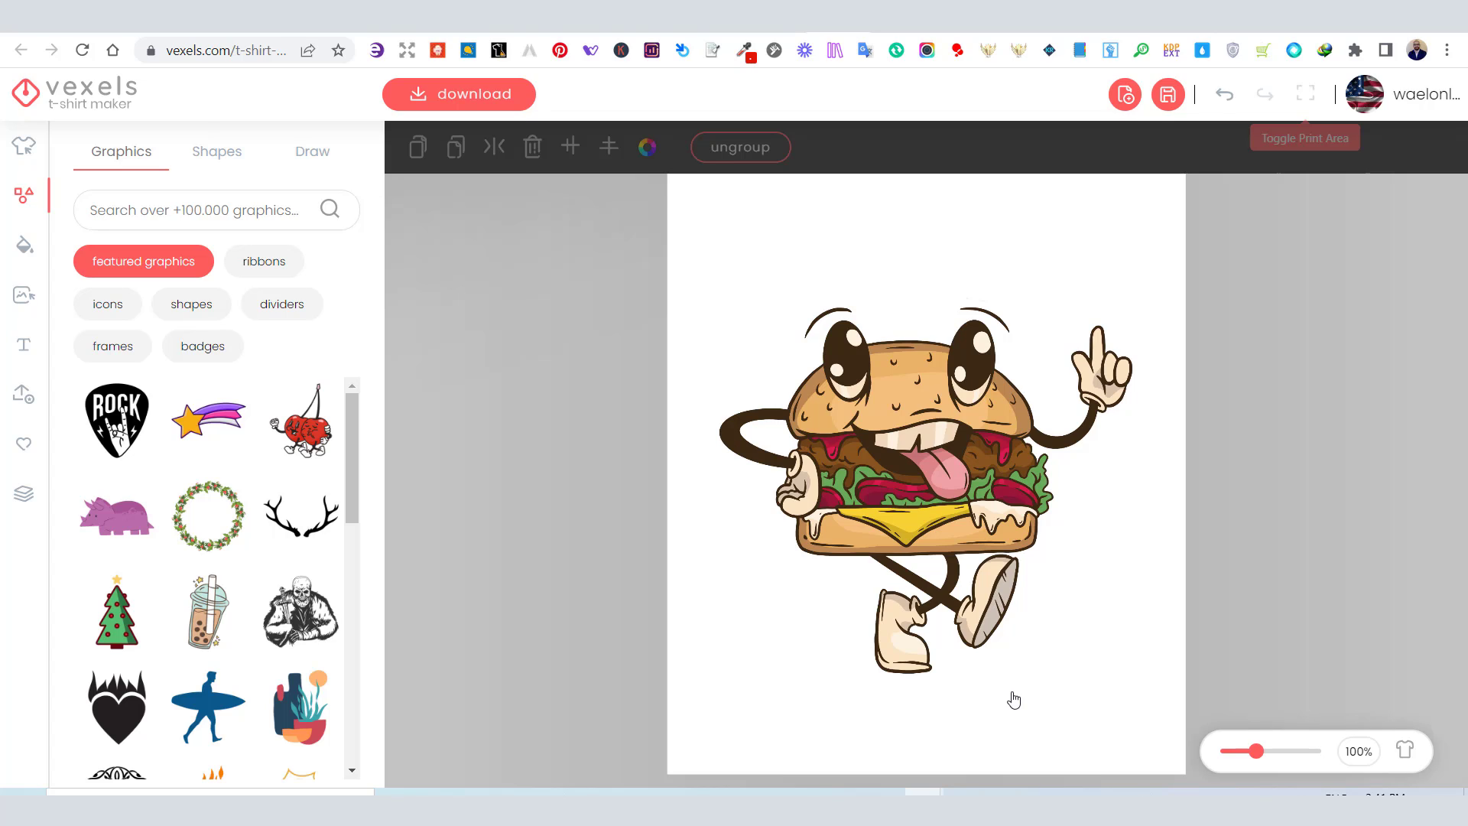
Add a text reading "Life is" in the Autolova font and place it above the burger
left_click(24, 344)
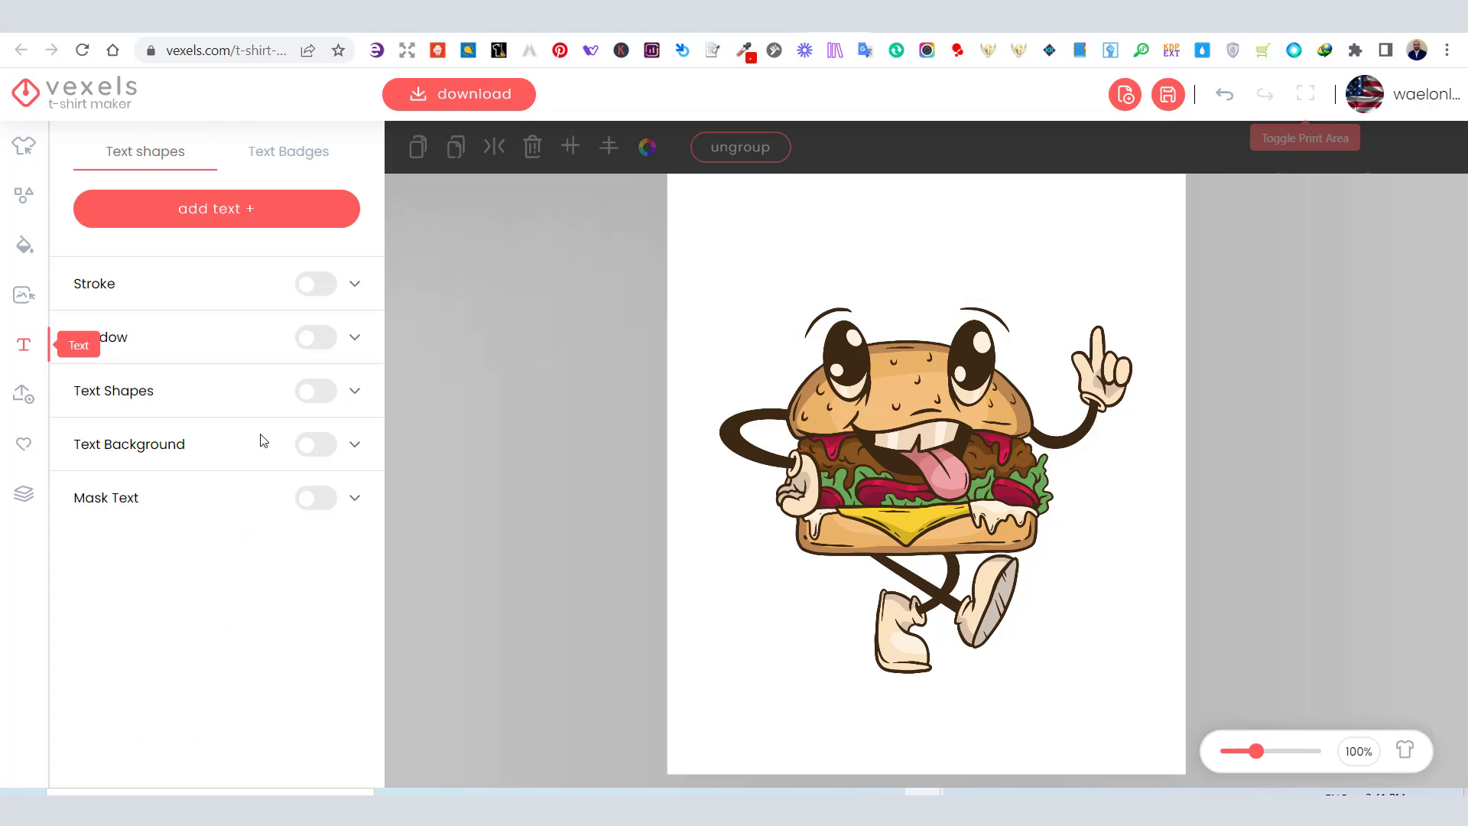
left_click(214, 210)
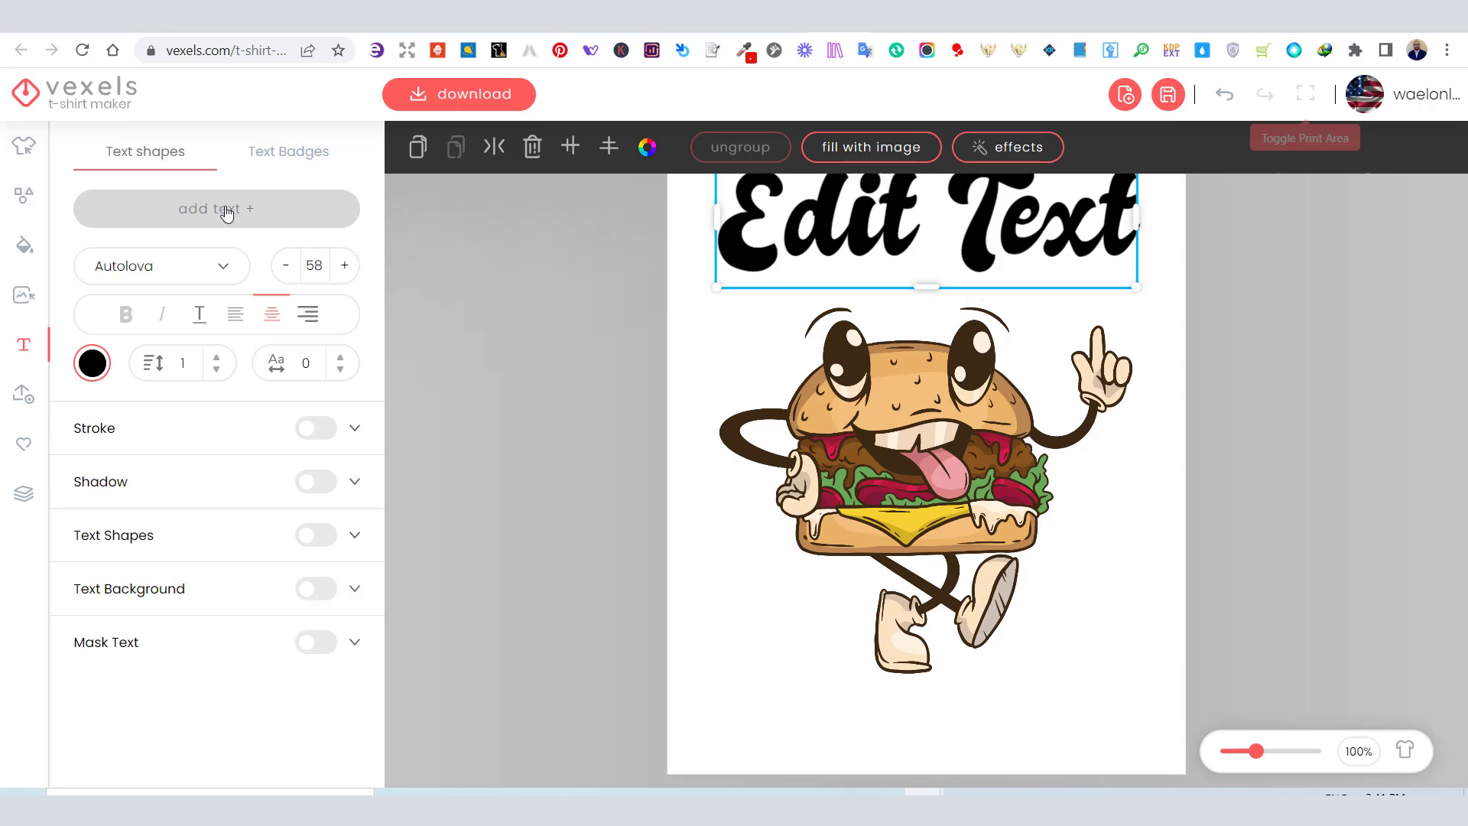
left_click_drag(902, 249, 902, 272)
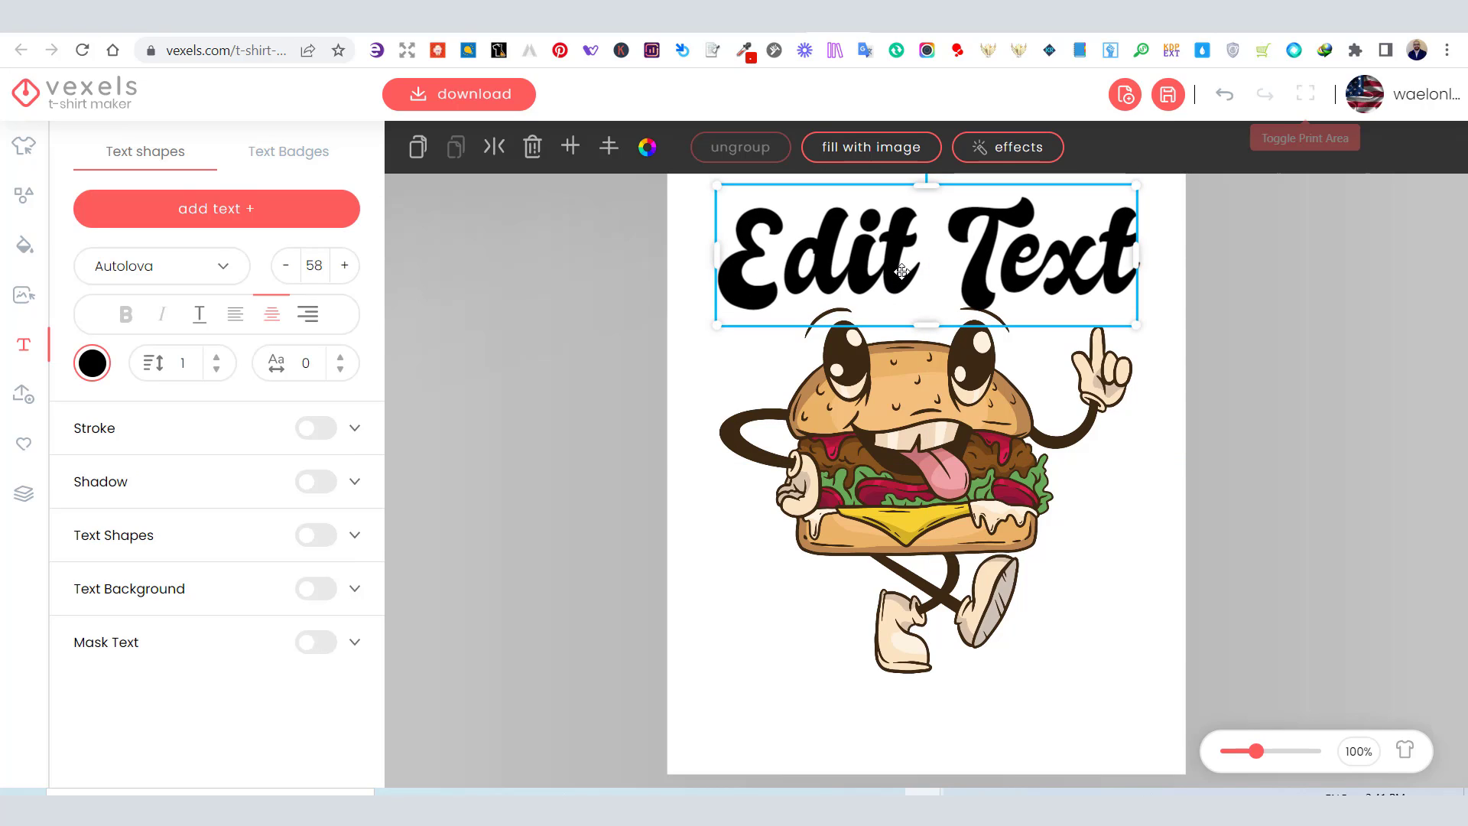
double_click(917, 274)
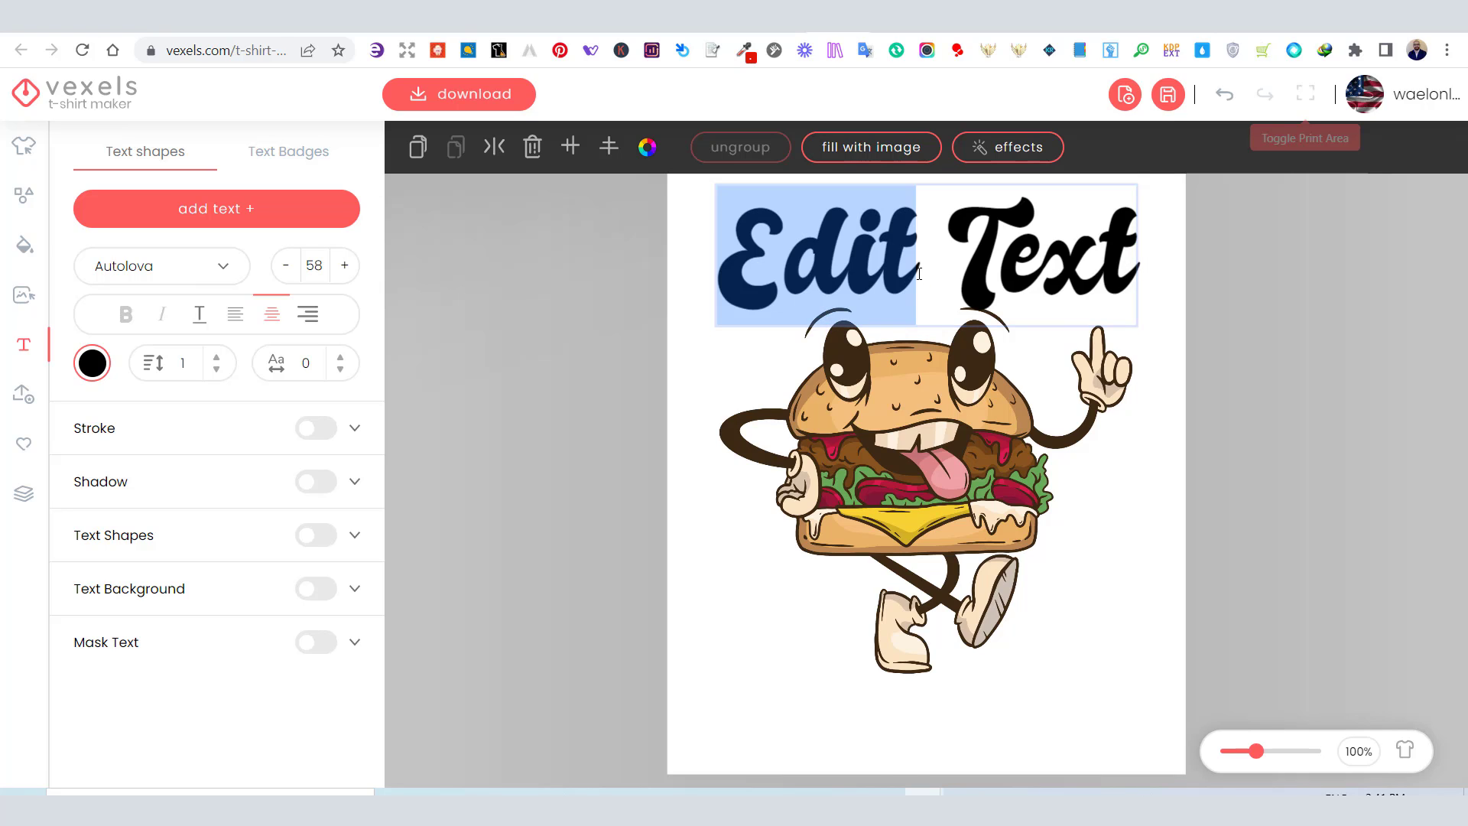
key("ctrl+a")
type("Life")
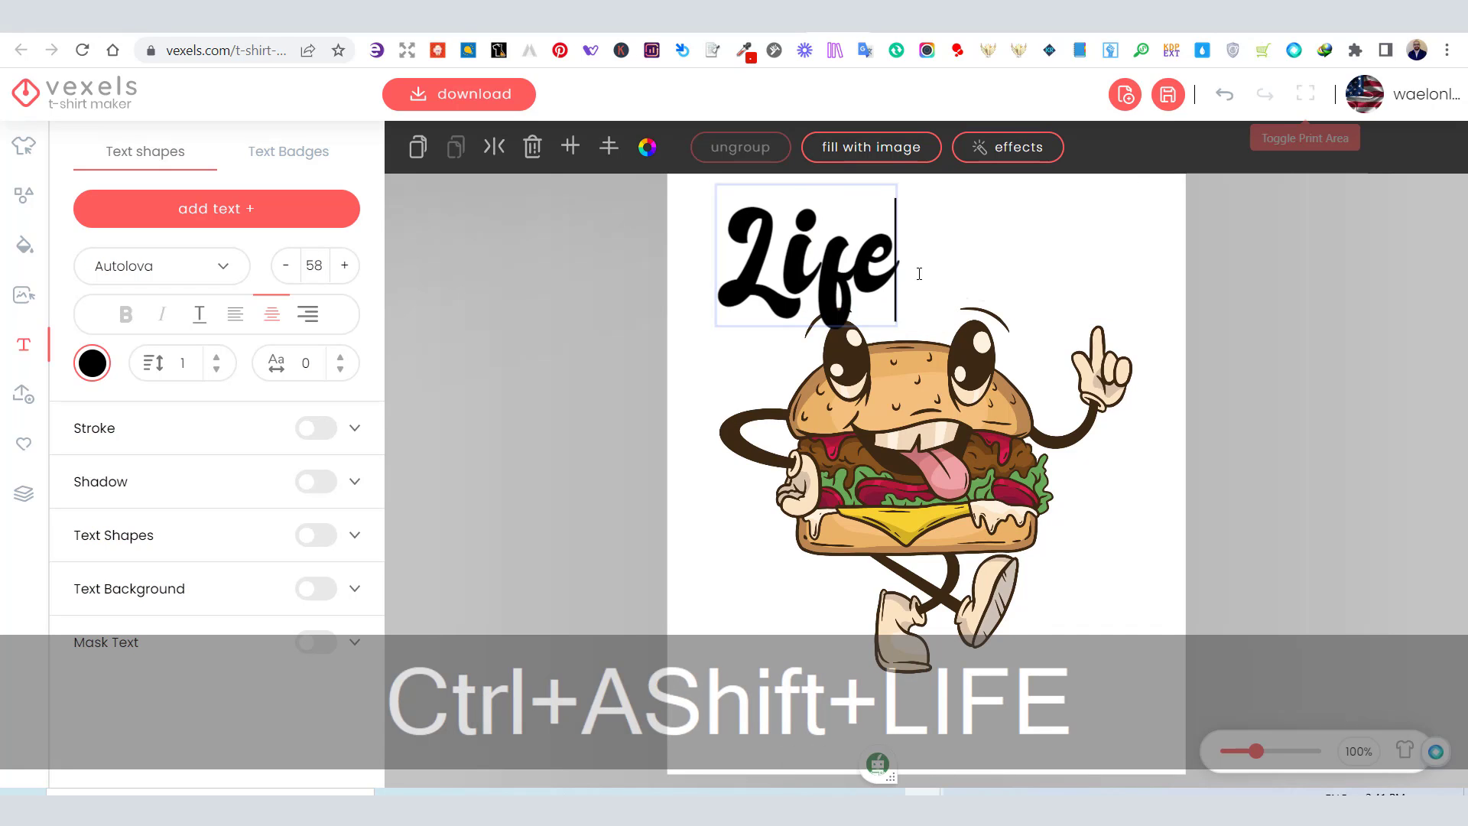
type(" is")
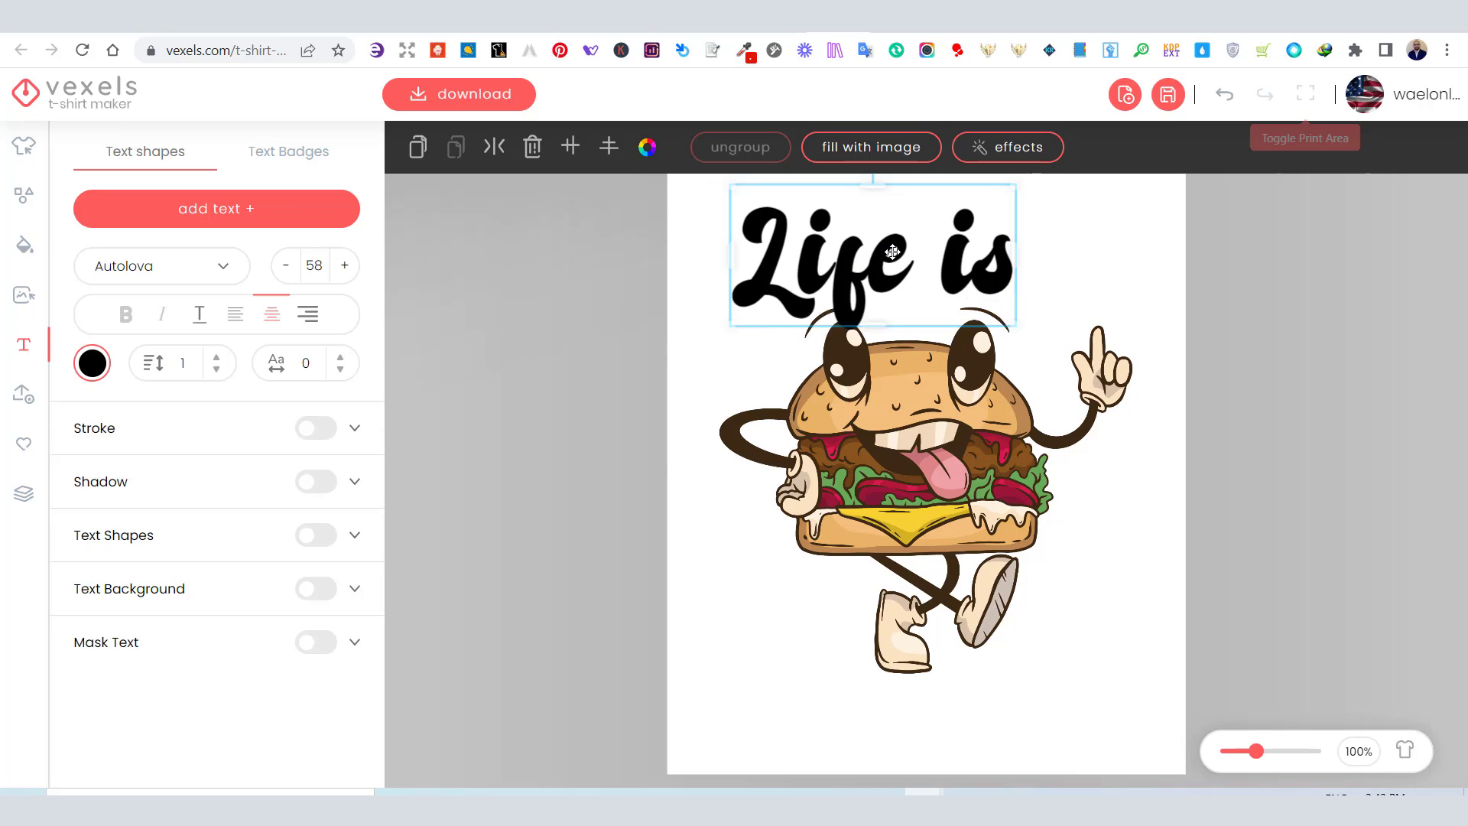
left_click_drag(863, 259, 901, 255)
Change the colour of the "Life is" text to orange-yellow #f0ad20
left_click(647, 150)
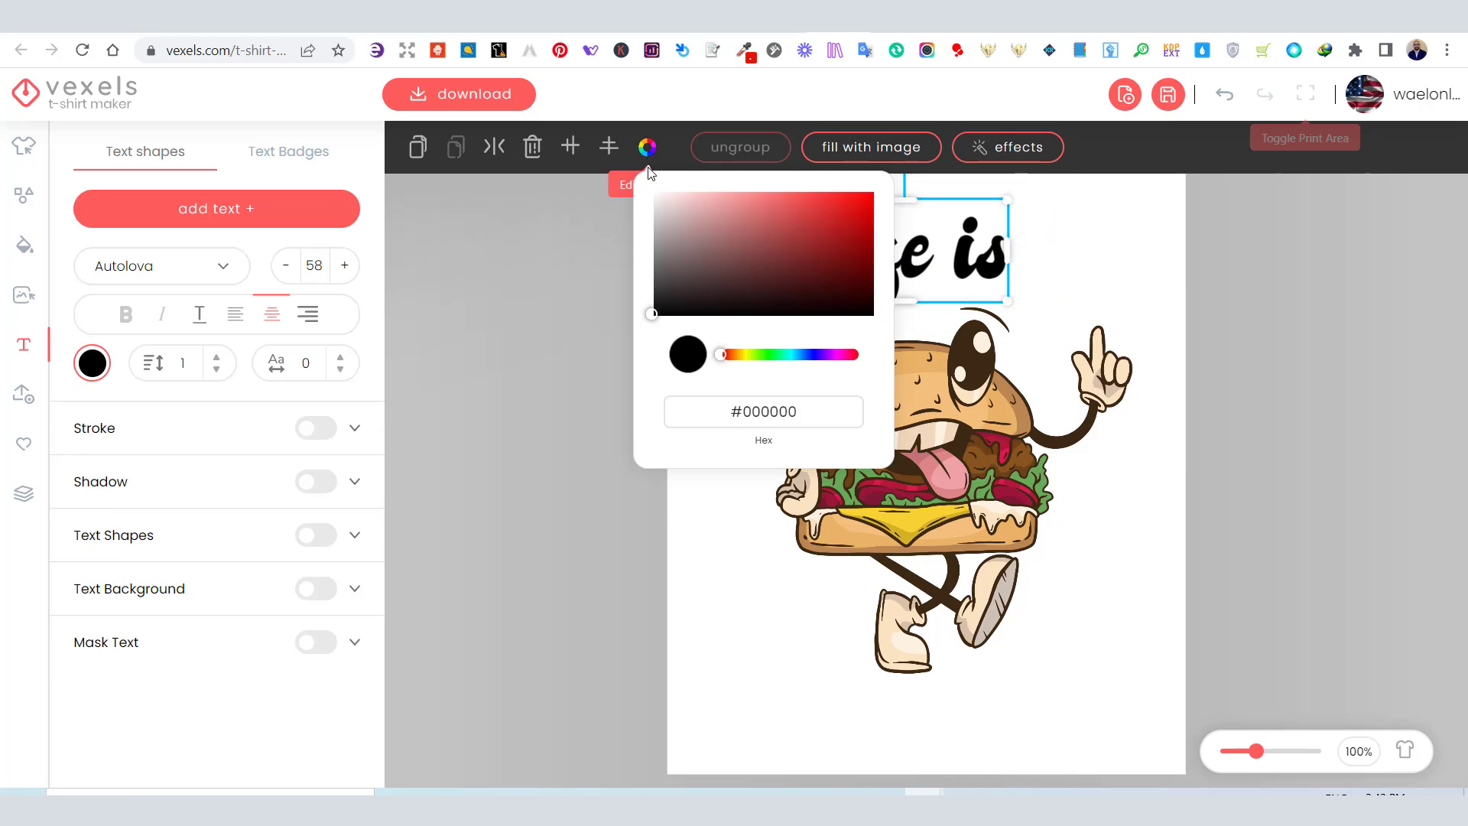
left_click(744, 356)
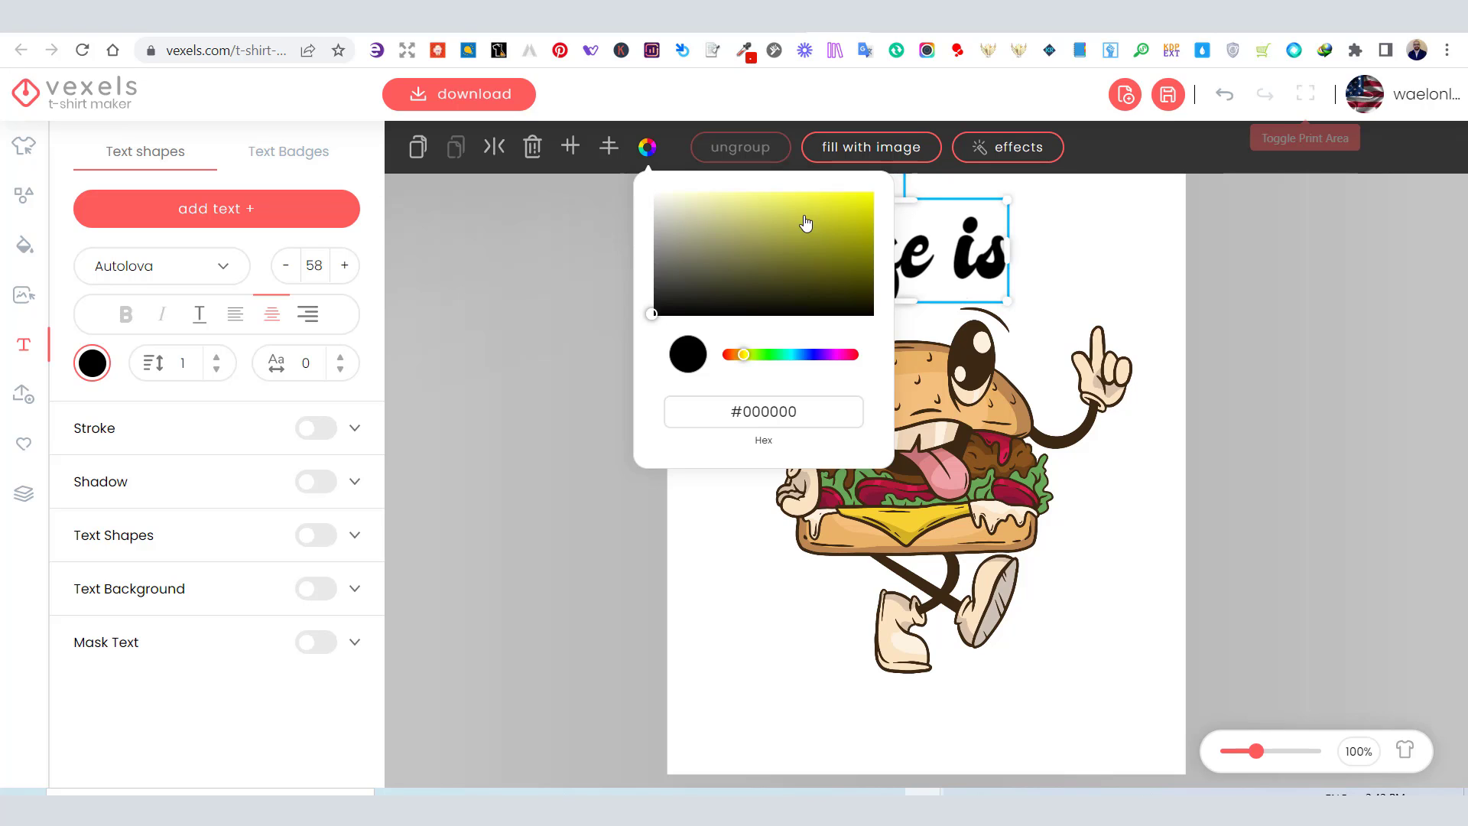
left_click_drag(744, 354, 736, 354)
left_click(842, 197)
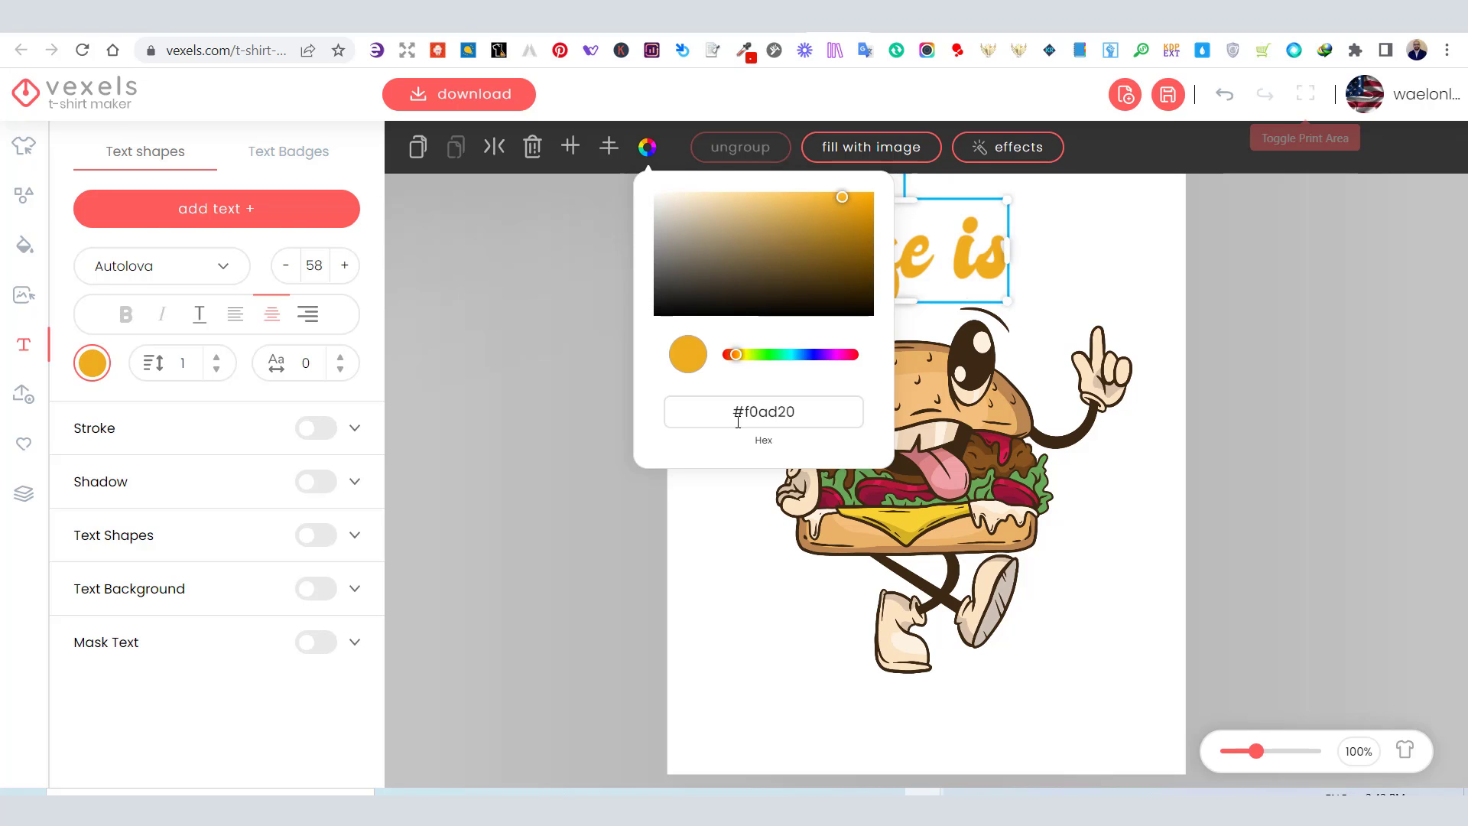
left_click(753, 445)
left_click(850, 246)
left_click_drag(850, 246, 835, 243)
Give the "Life is" text a dark grey stroke with a width of 1 and centre it above the burger
left_click(326, 428)
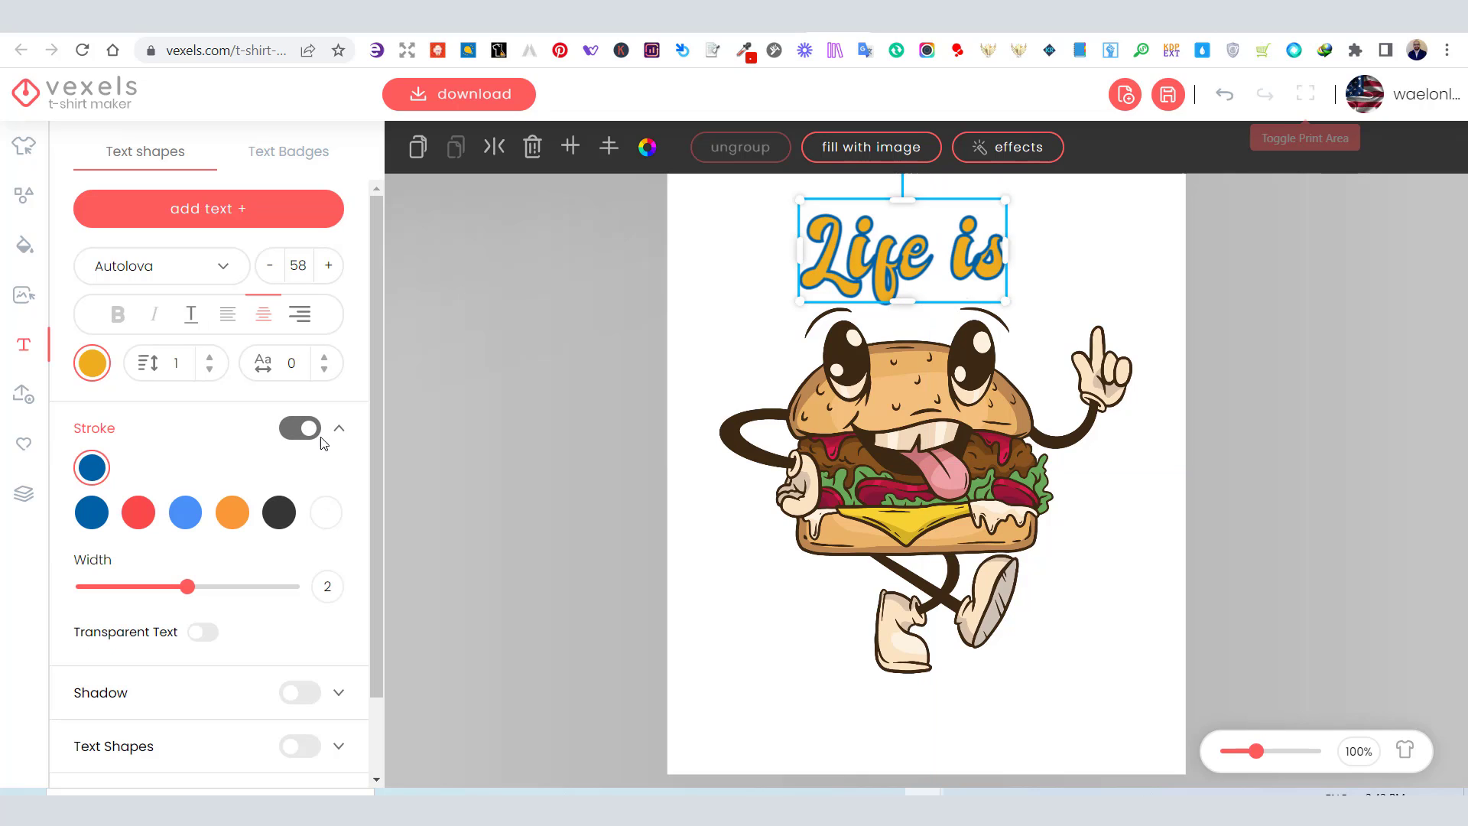
left_click(276, 520)
left_click_drag(187, 586, 79, 610)
left_click(702, 656)
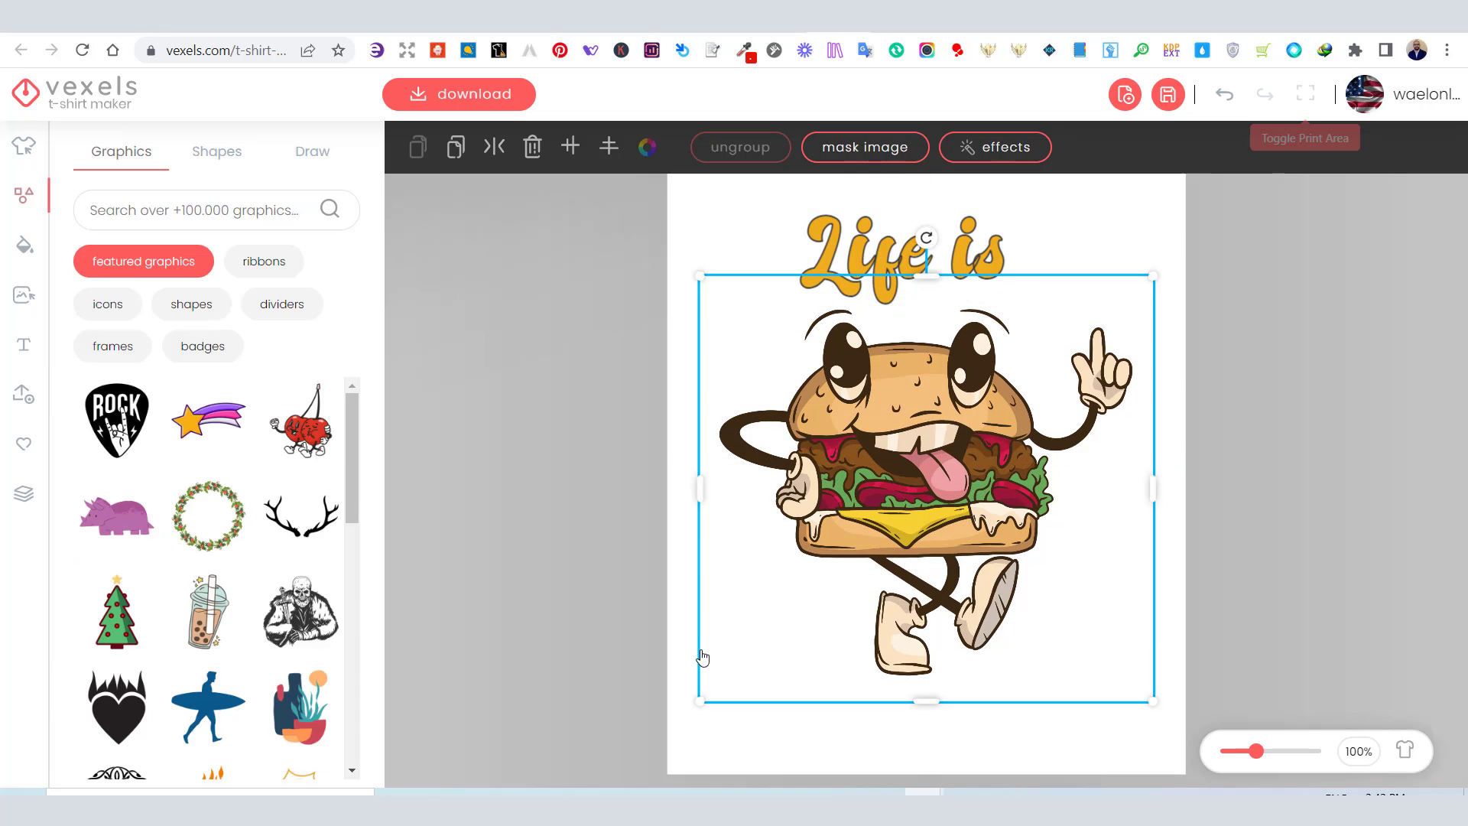
key("ctrl+z")
left_click(875, 279)
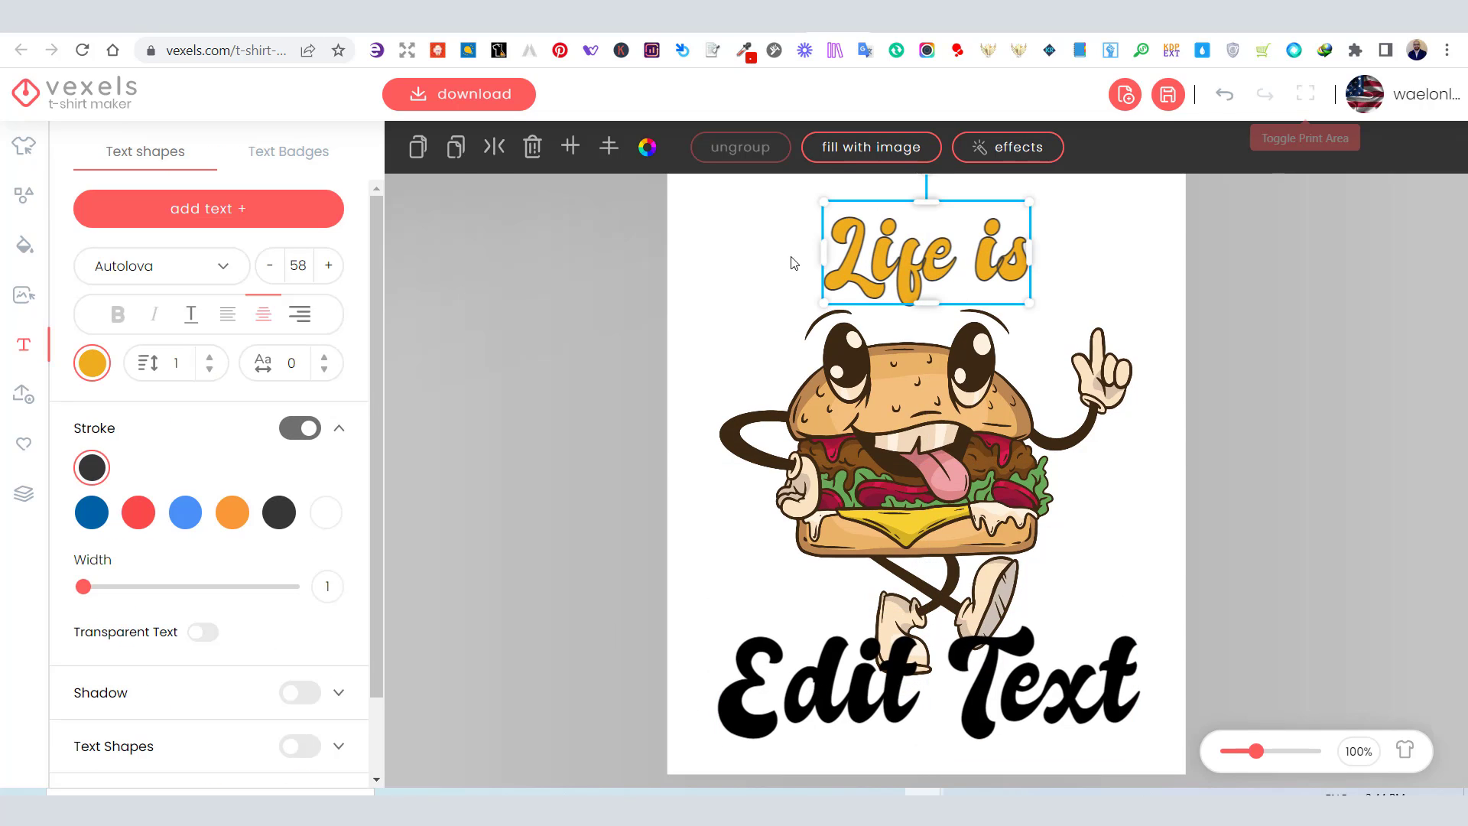
Move the placeholder text below "Life is", change its wording to "BETTER" and scale it down to fit the canvas
left_click(850, 687)
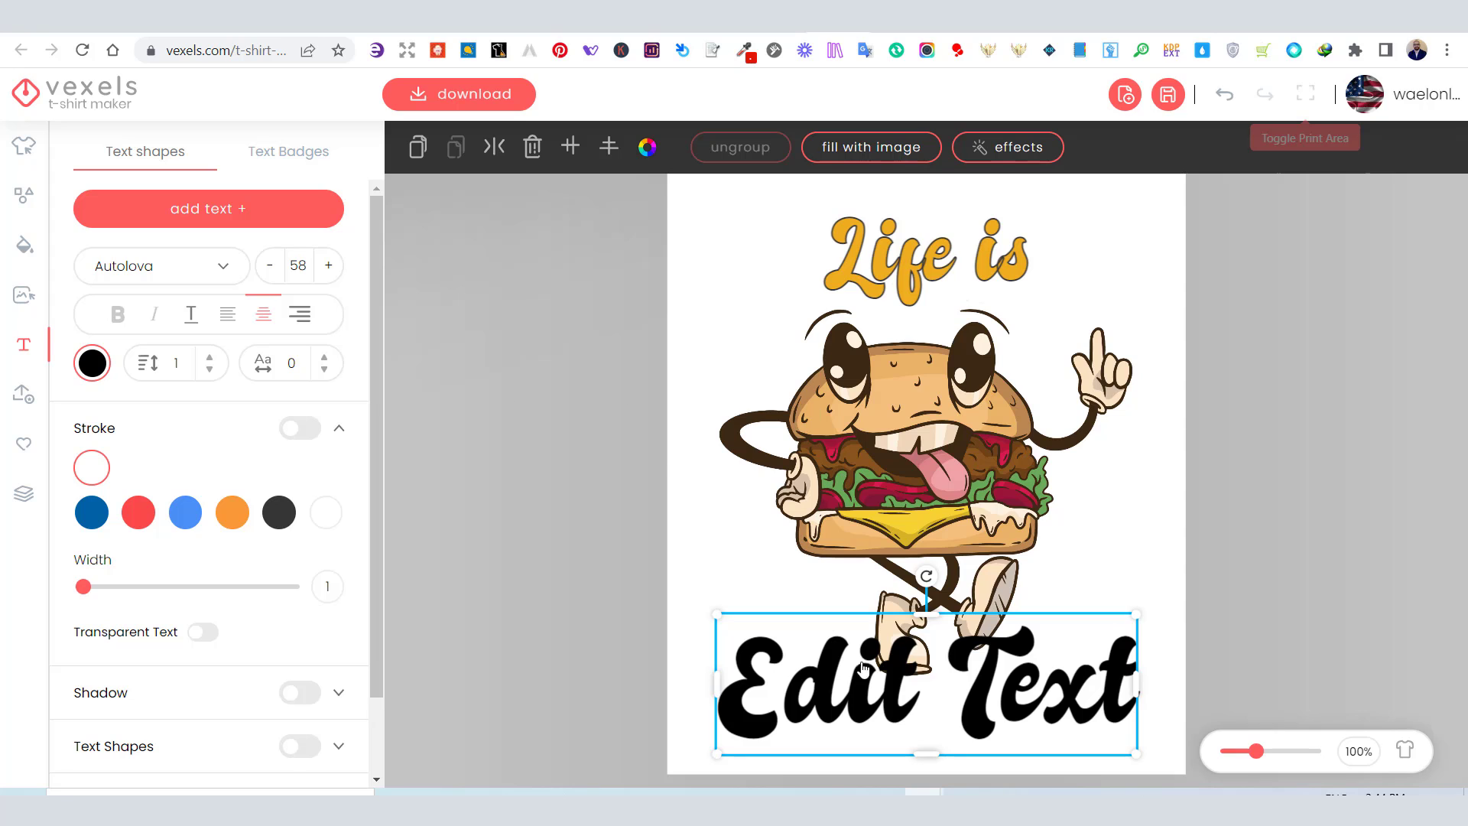
left_click_drag(832, 688, 832, 352)
double_click(832, 352)
key("ctrl+a")
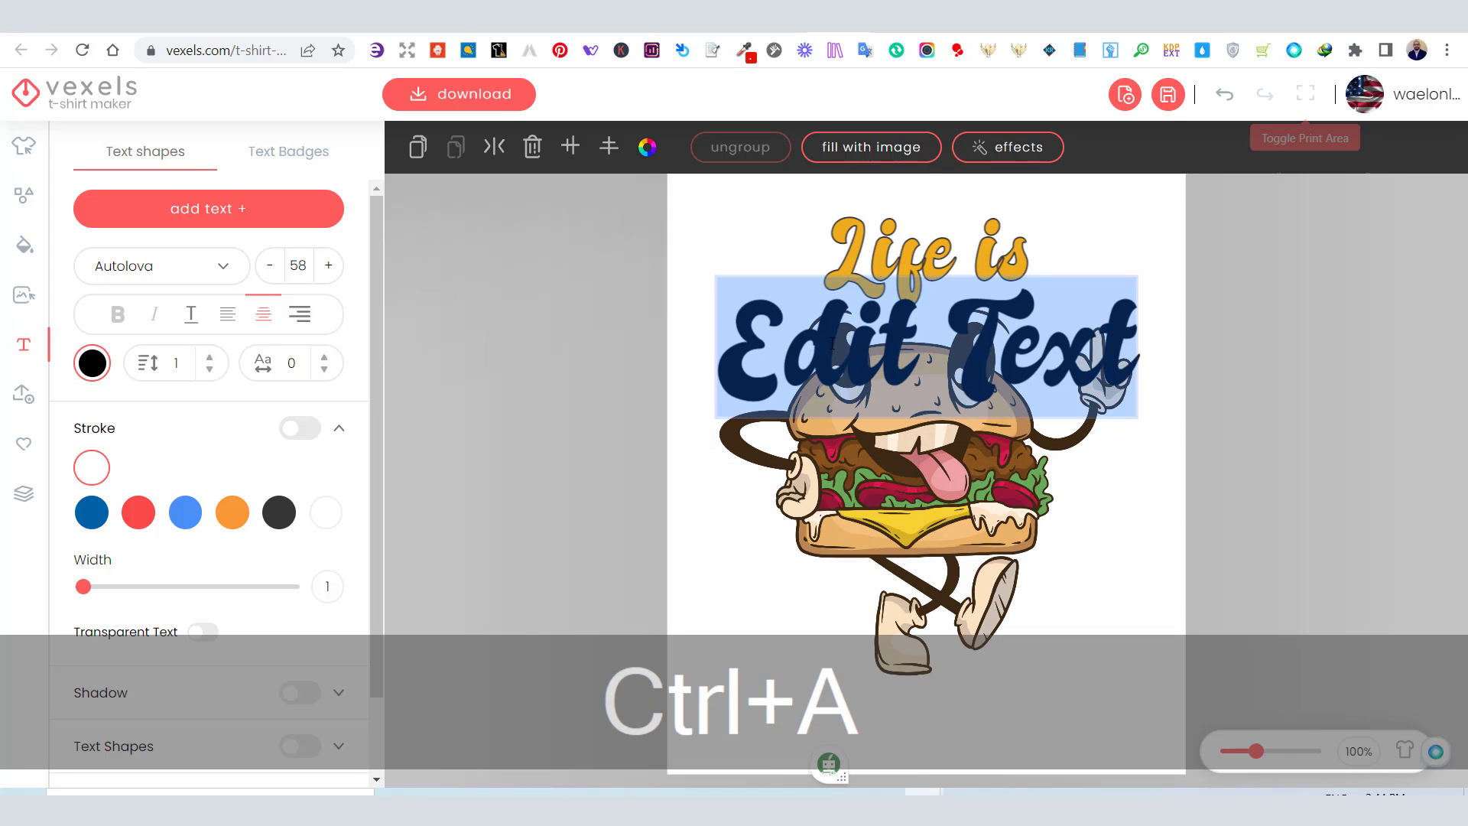
type("BETTER")
left_click(508, 252)
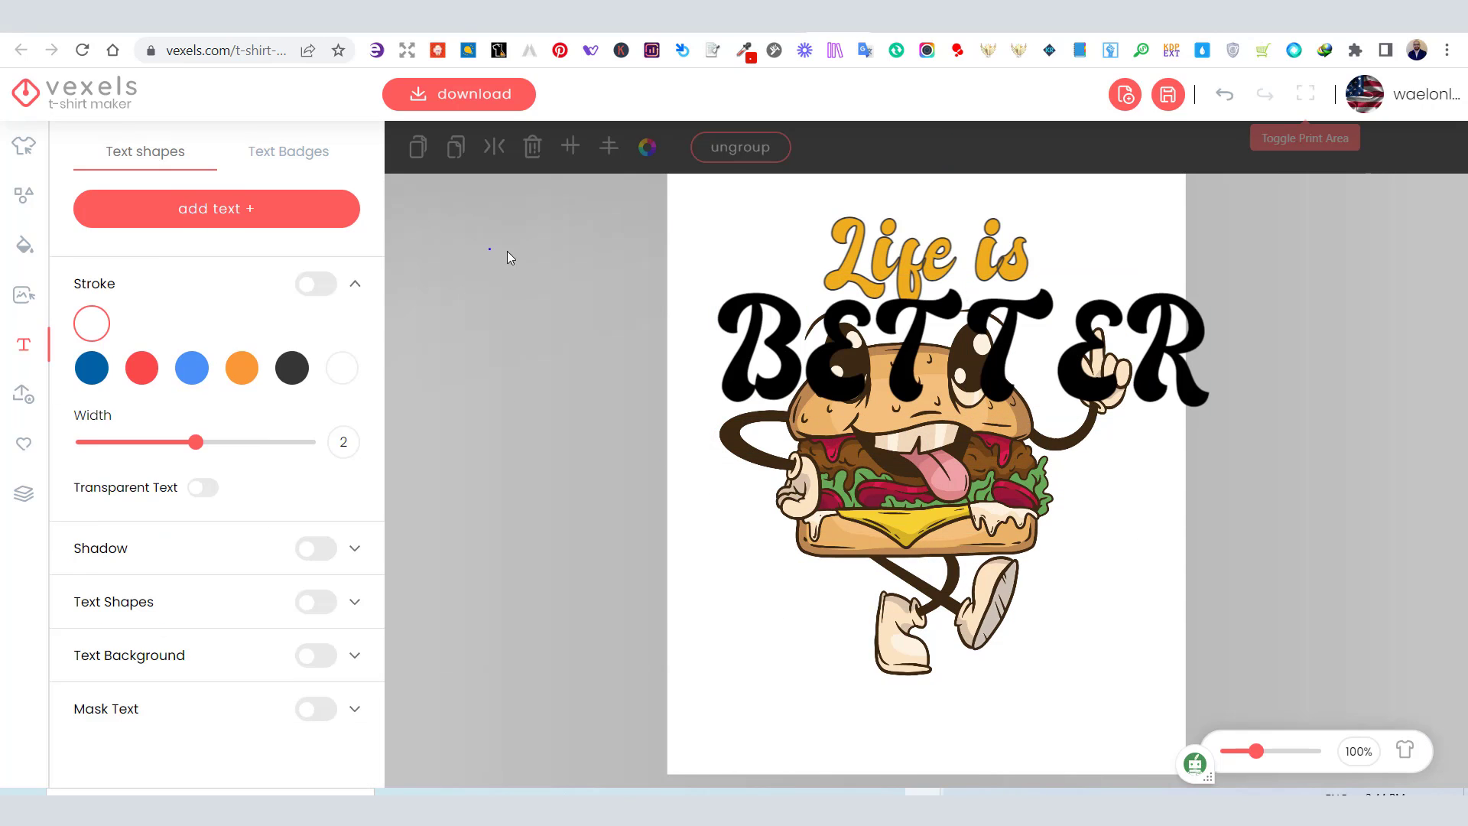
left_click(1024, 358)
left_click_drag(1025, 357, 987, 328)
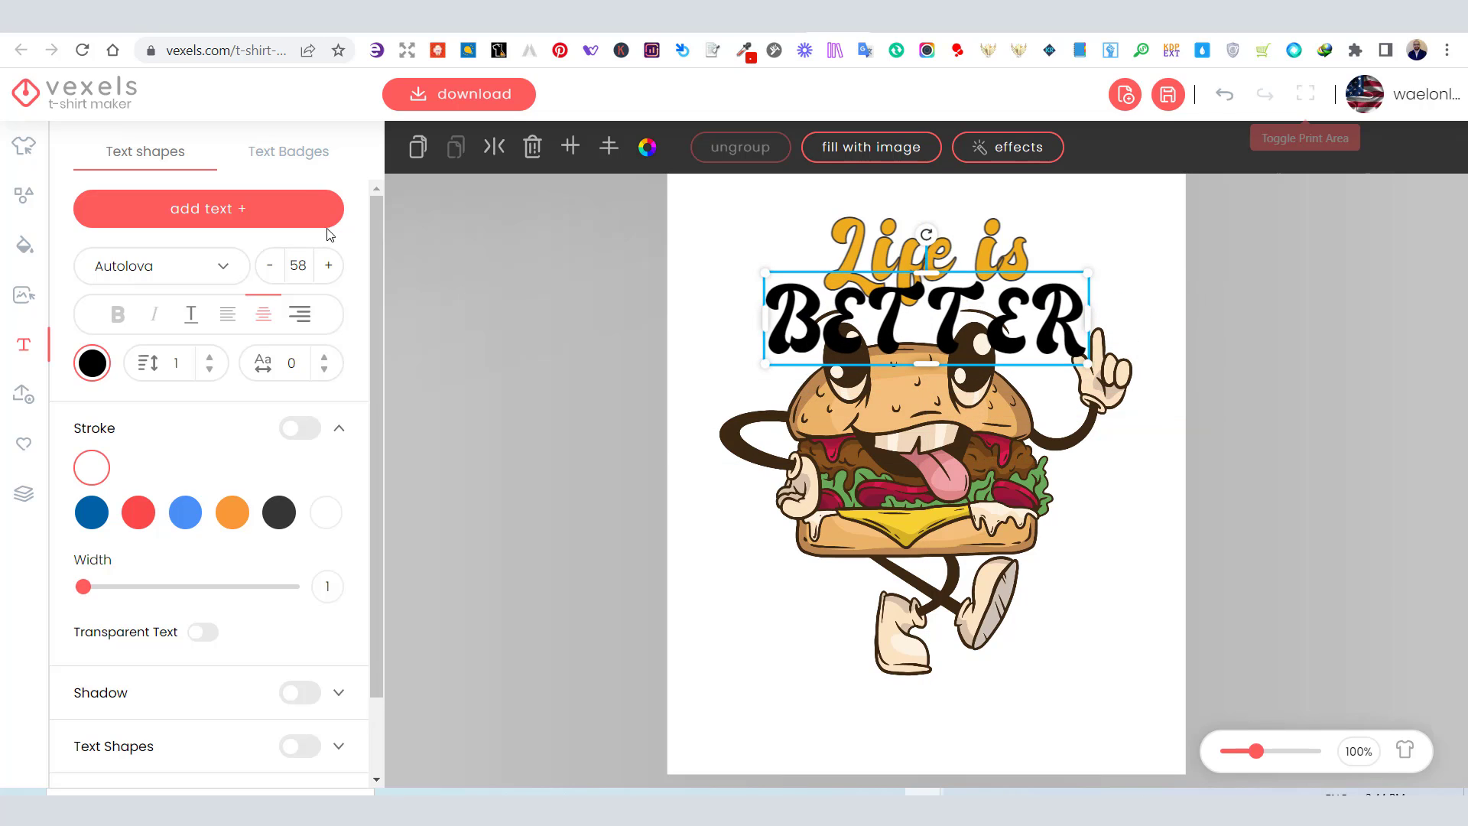
Set the "BETTER" text in the Alfaslabone font and centre it between "Life is" and the burger
left_click(226, 268)
left_click(190, 457)
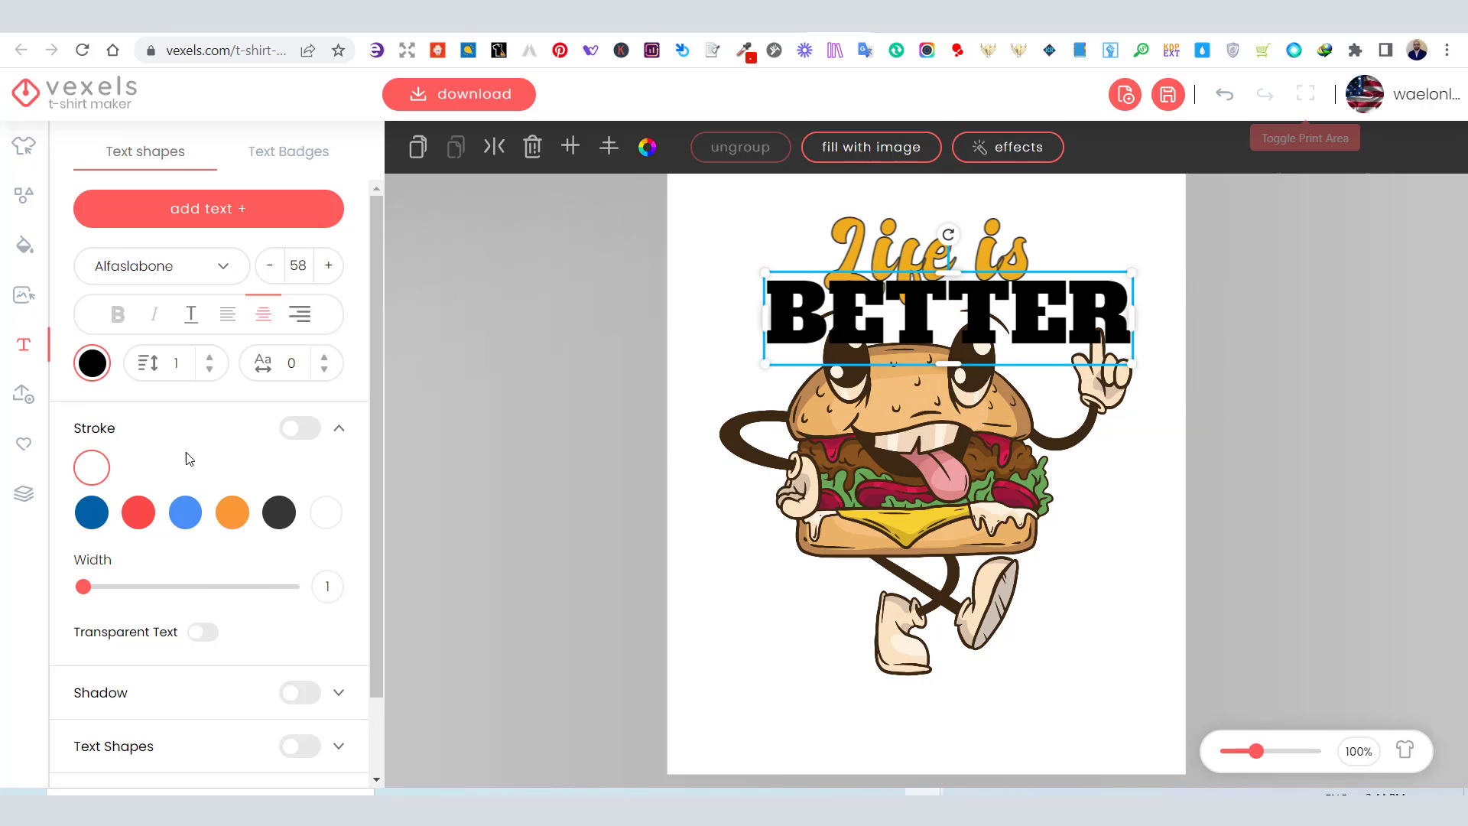
double_click(860, 331)
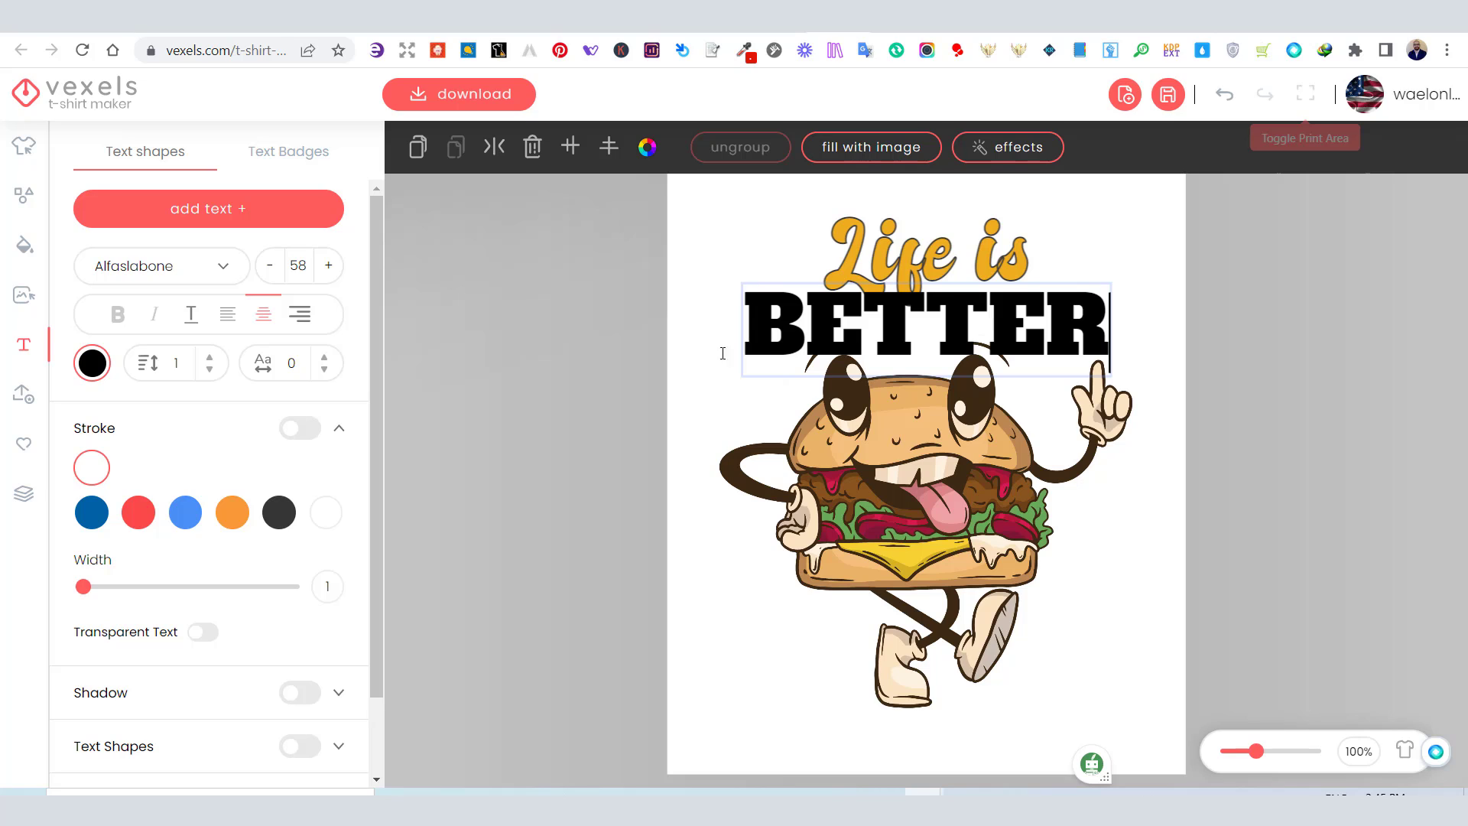
left_click(610, 360)
left_click(792, 334)
Increase the letter spacing of the "BETTER" text to 90
left_click(325, 356)
left_click(325, 356)
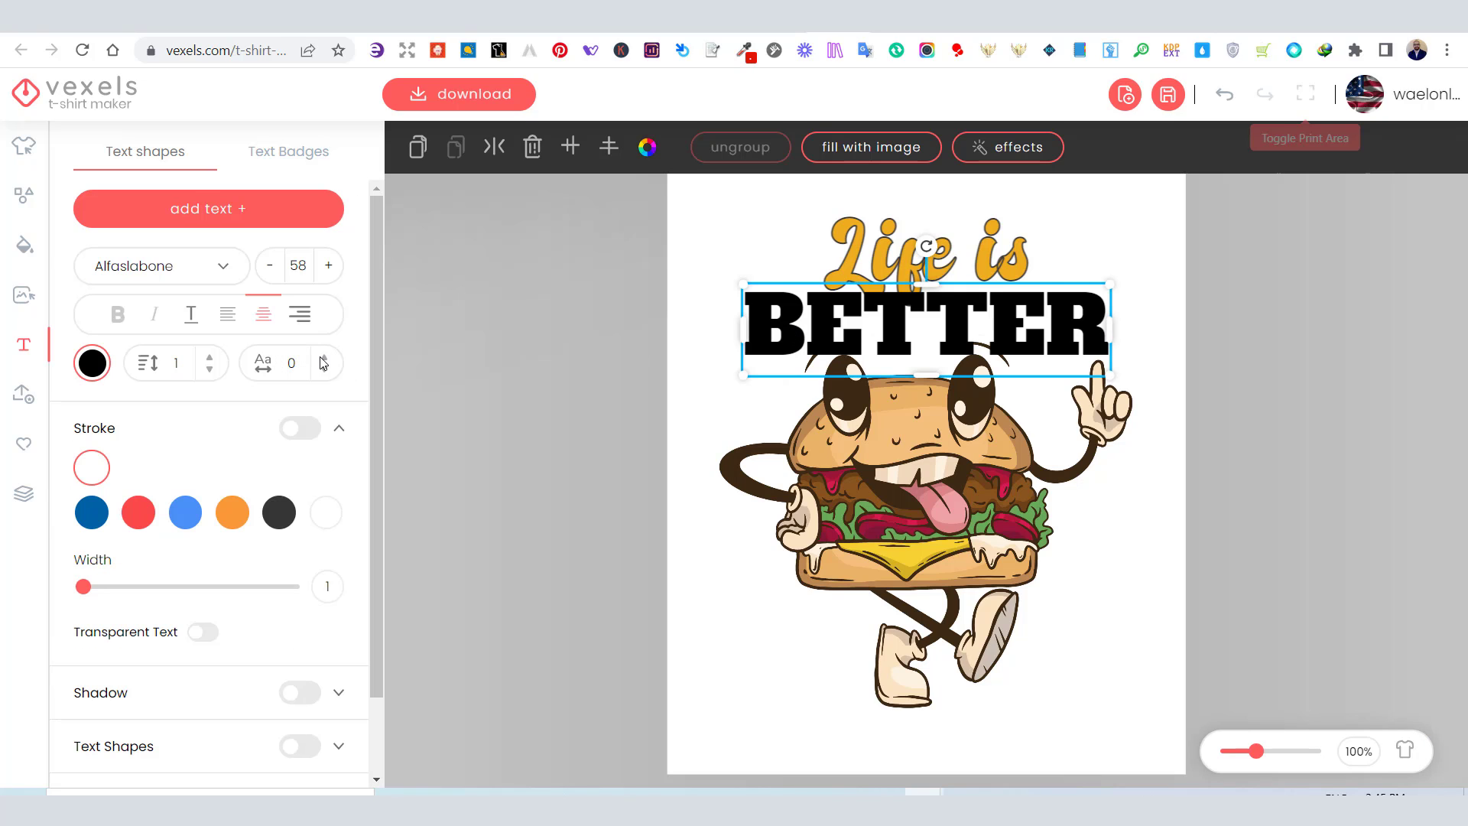
left_click(325, 356)
left_click(325, 356)
left_click(325, 356)
left_click(325, 357)
left_click(325, 357)
left_click(324, 356)
left_click(325, 356)
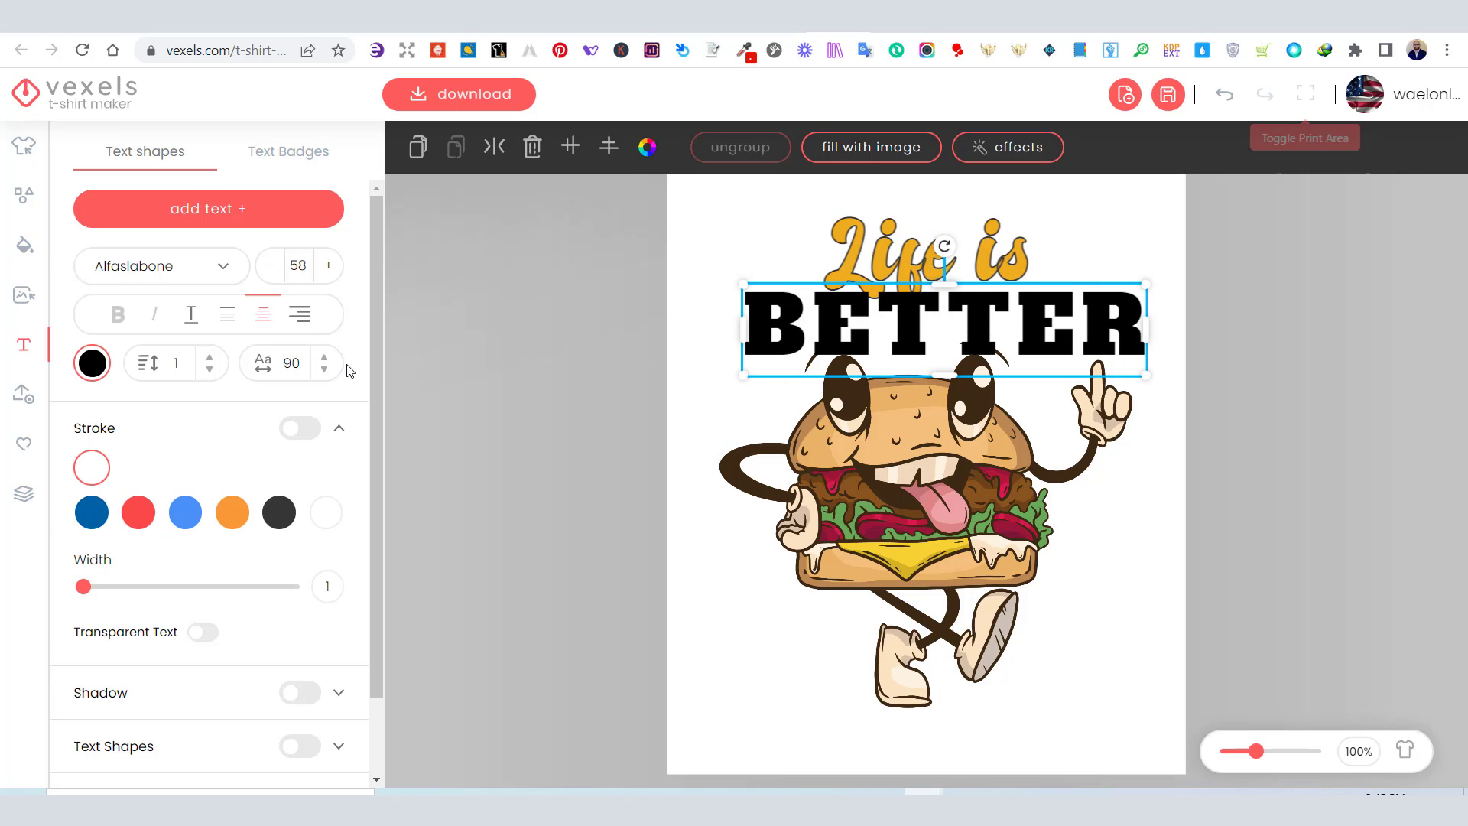
Bend the "BETTER" text upward by applying the first arched text shape
left_click_drag(382, 393, 383, 512)
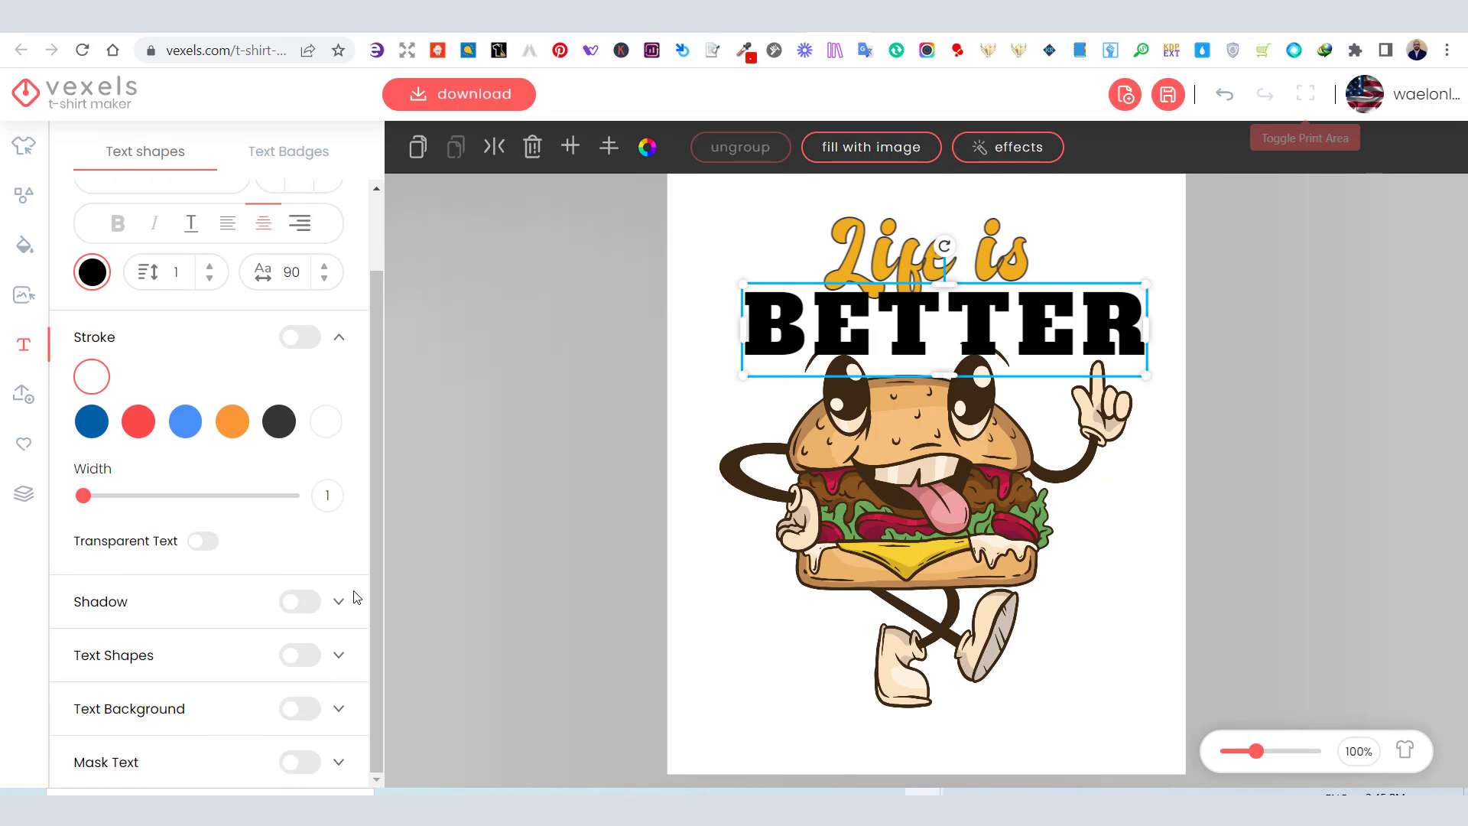
left_click(339, 655)
left_click_drag(378, 494, 365, 623)
scroll(365, 623, "down", 2)
left_click(134, 383)
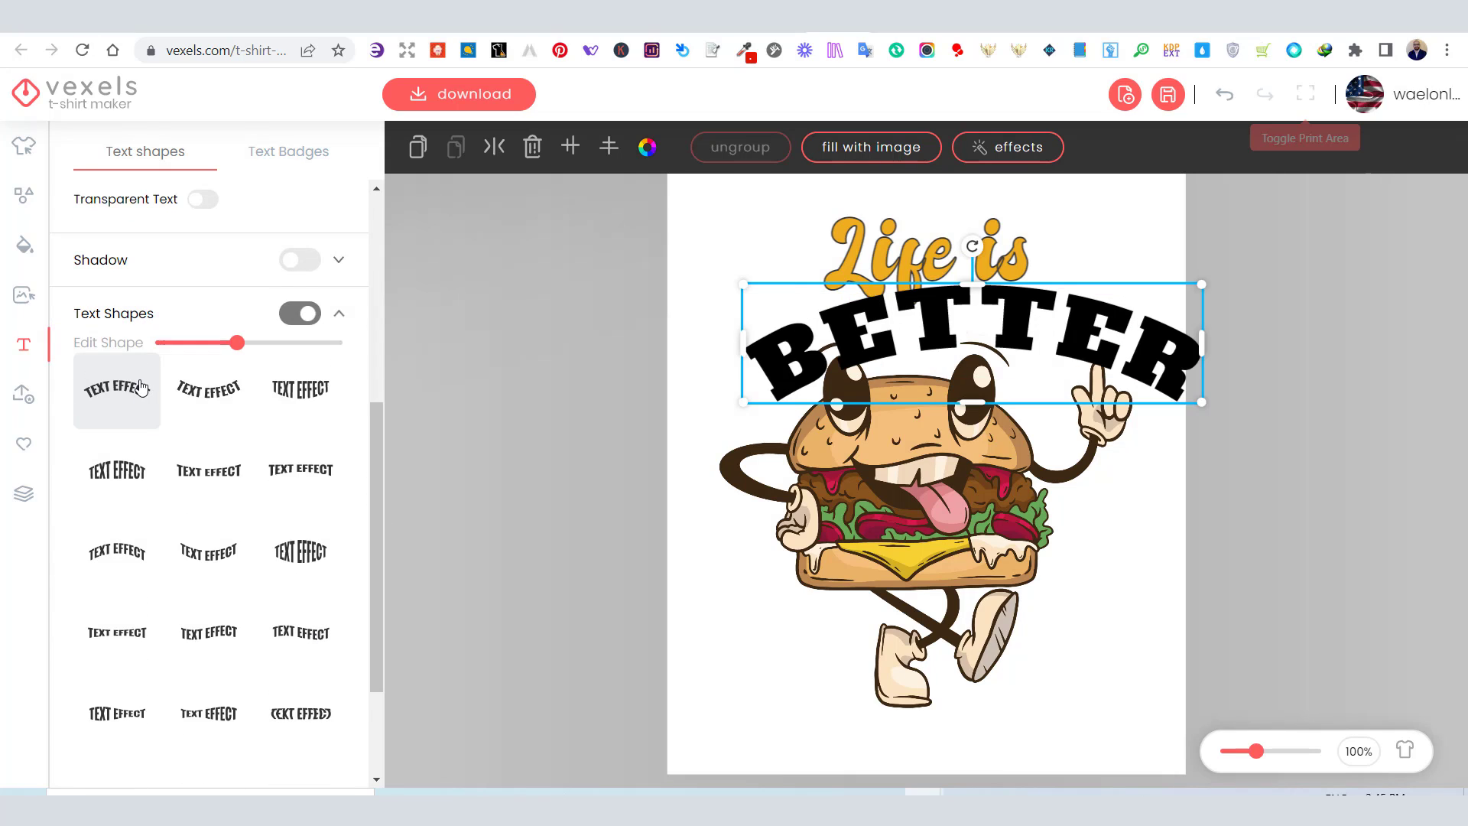
Scale down the arched "BETTER" text to fit above the burger and stack it behind the burger in the layer order
left_click_drag(1046, 337, 994, 321)
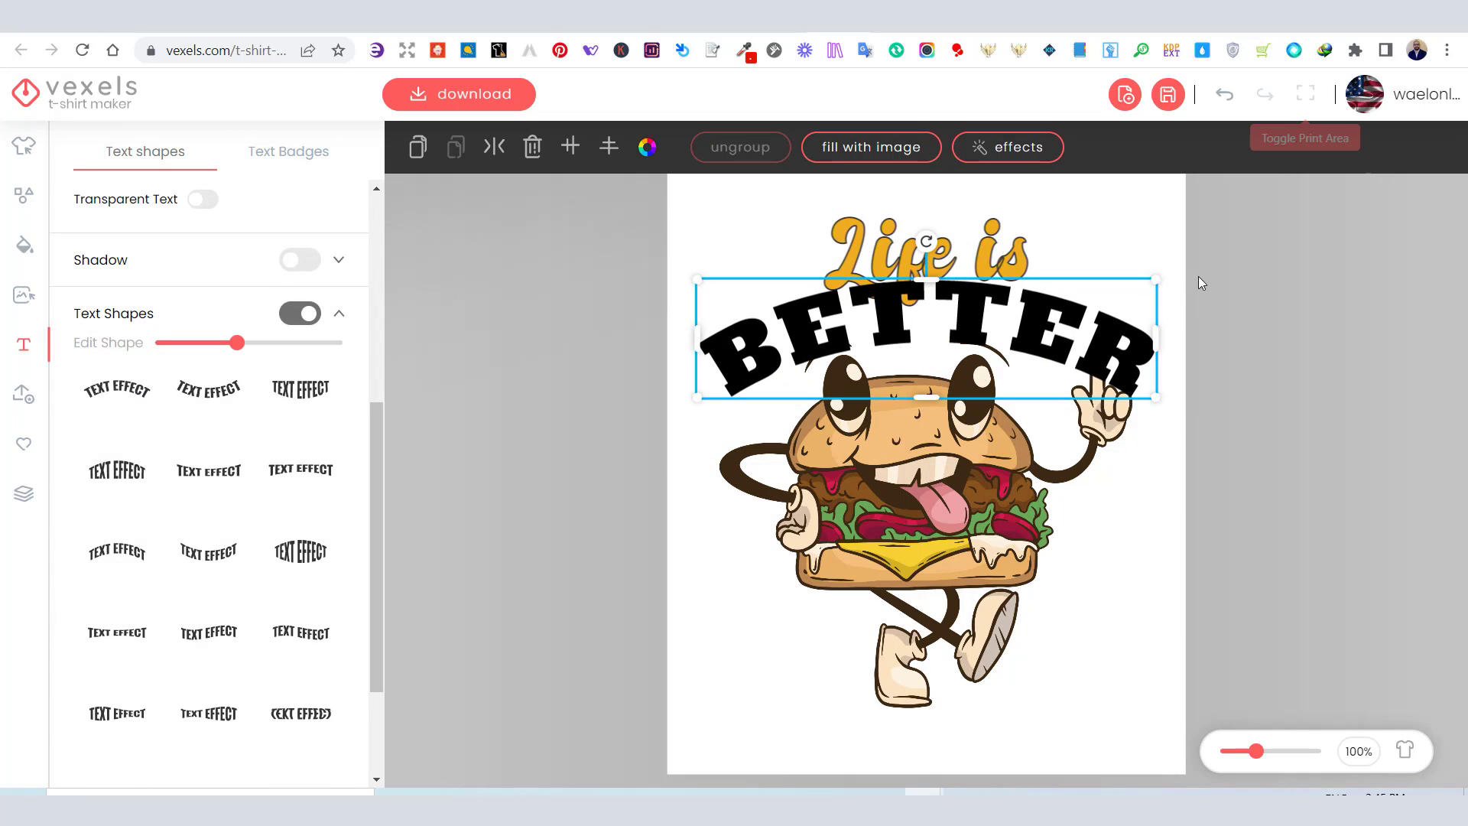
left_click_drag(1153, 279, 1127, 298)
left_click_drag(951, 474, 965, 474)
left_click(1055, 332)
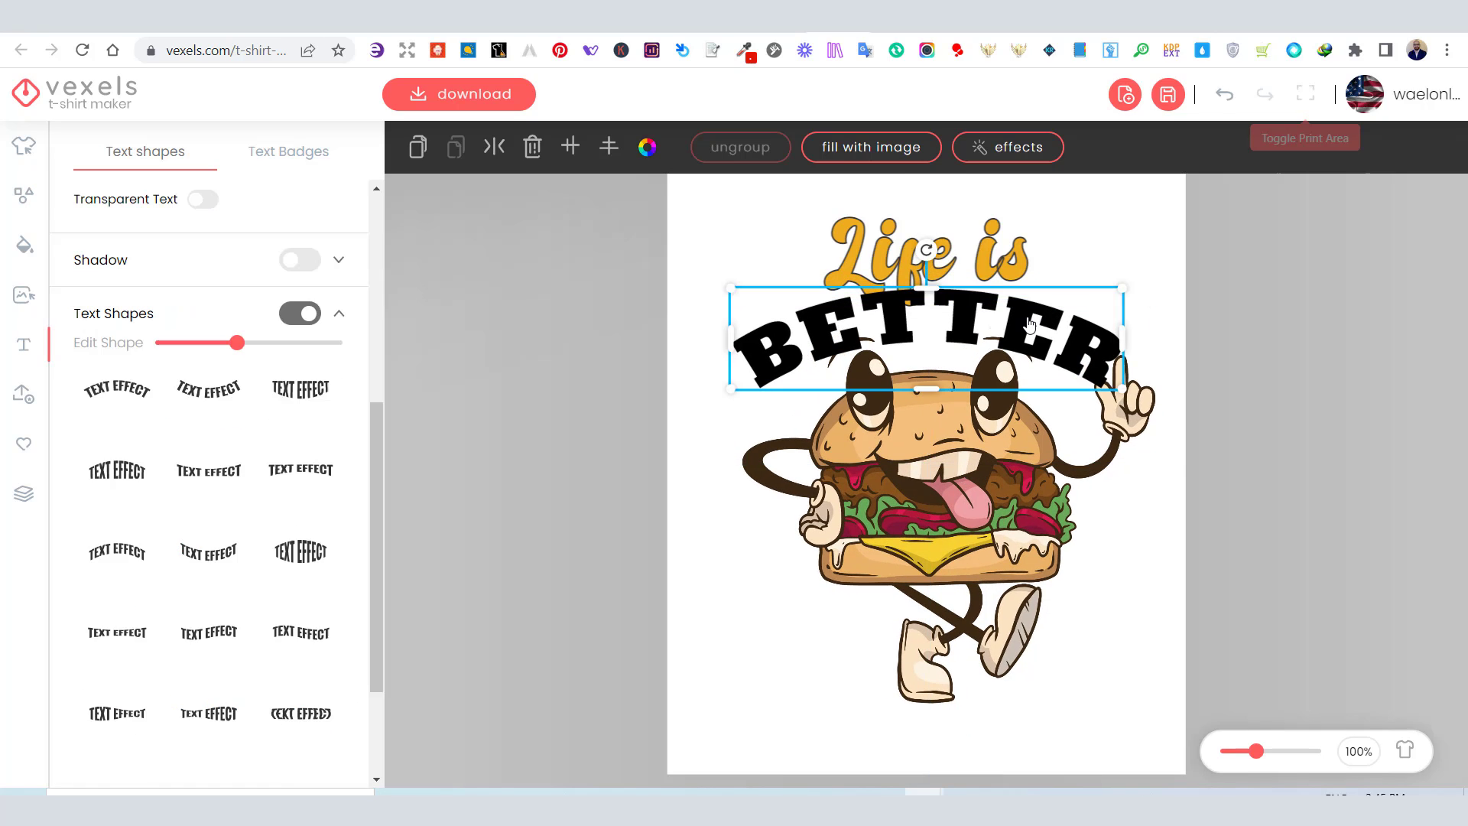
left_click(24, 493)
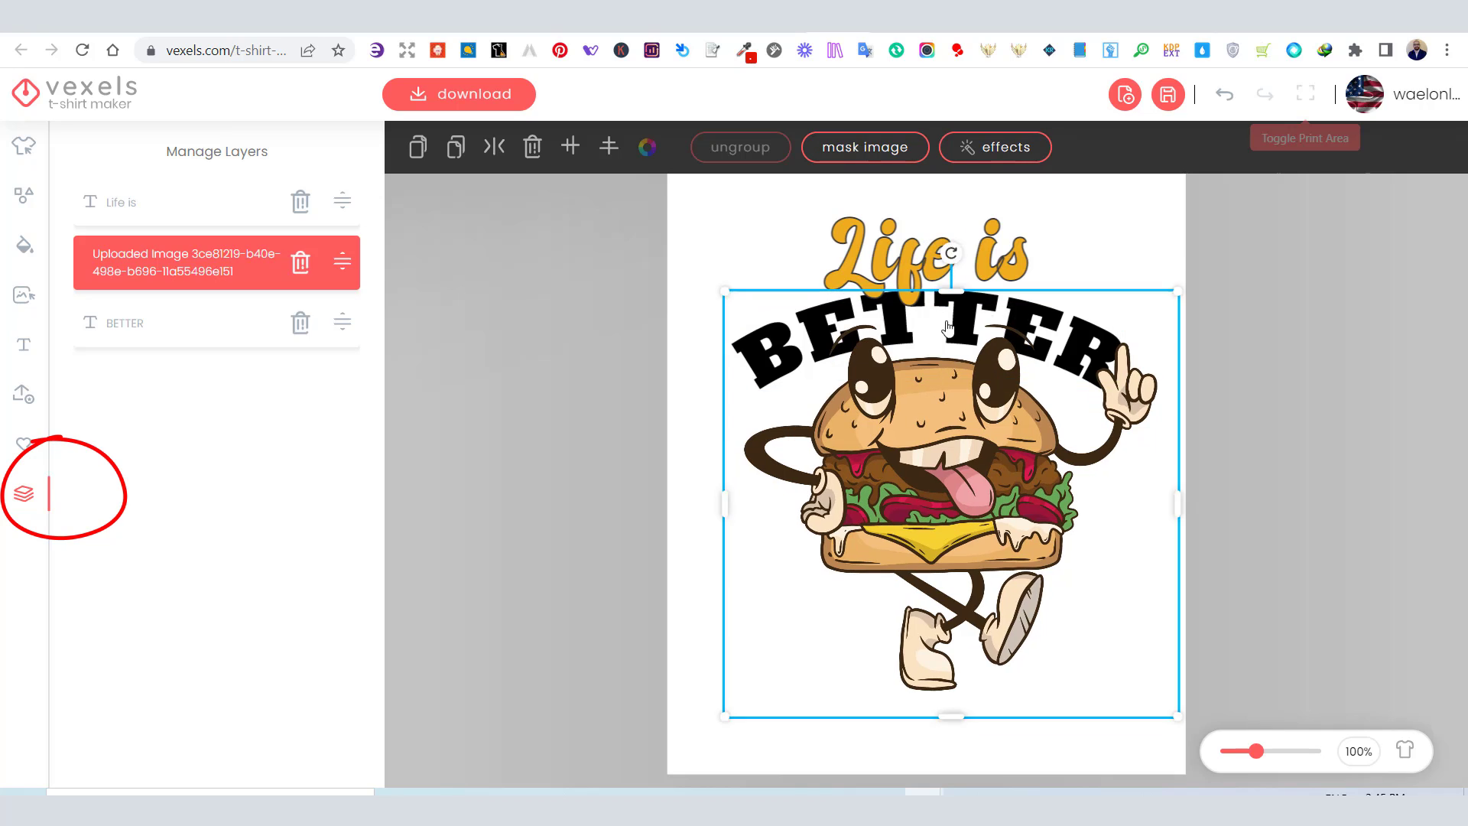
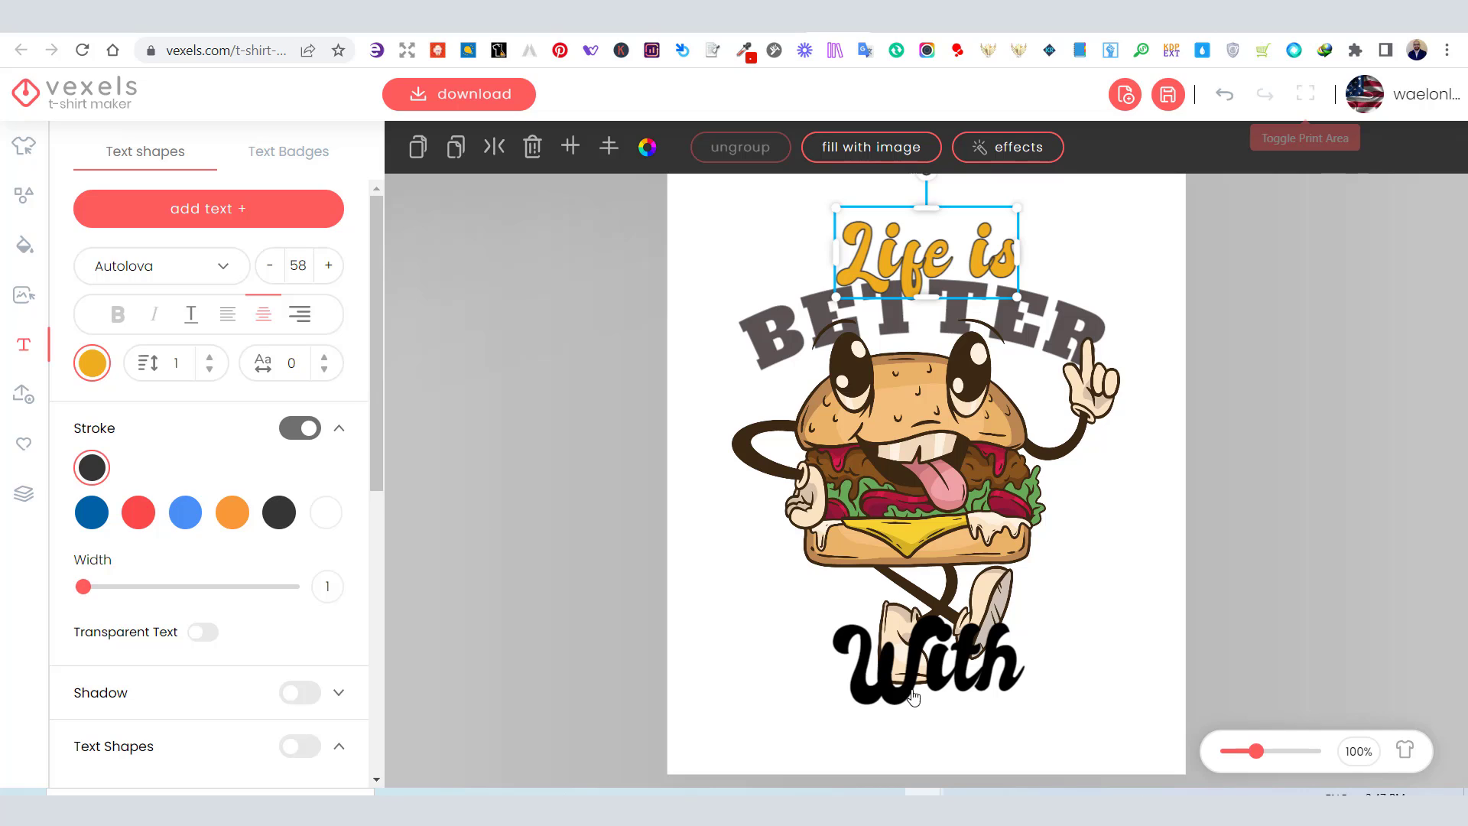
Fill the "With" text below the burger with #f0ad20, the colour of "Life is"
left_click(913, 692)
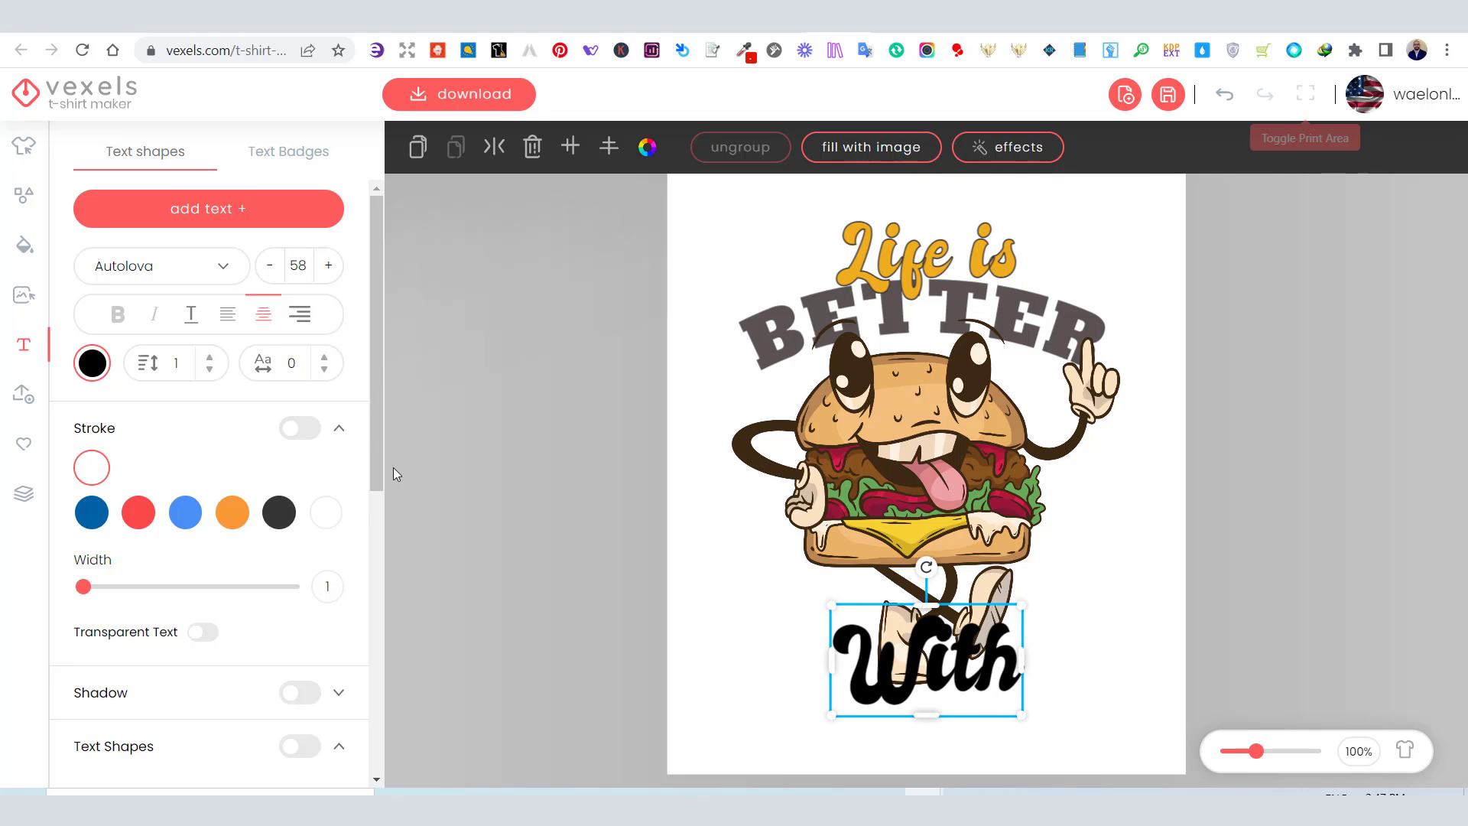
left_click(647, 146)
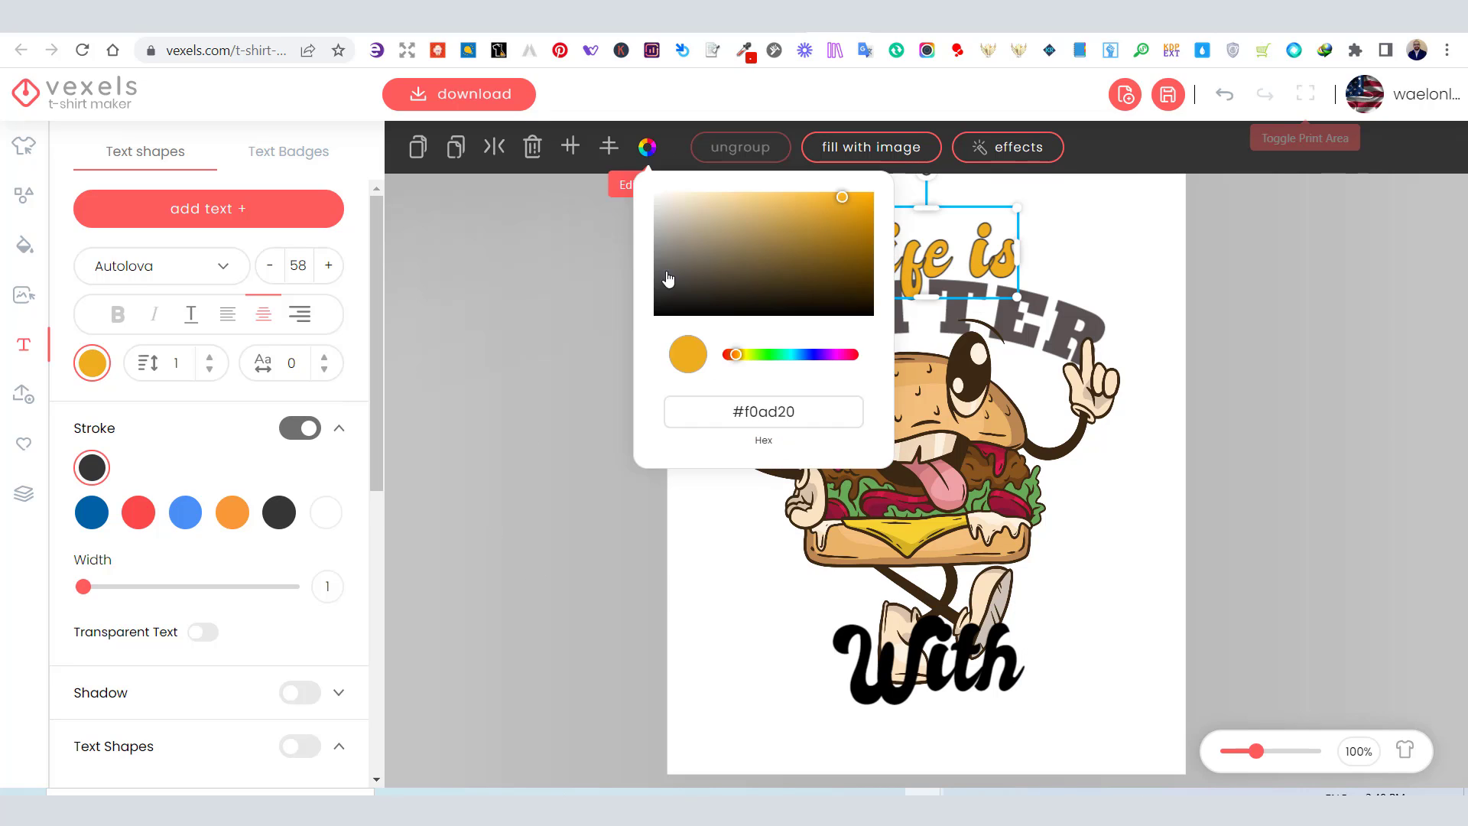
left_click(693, 405)
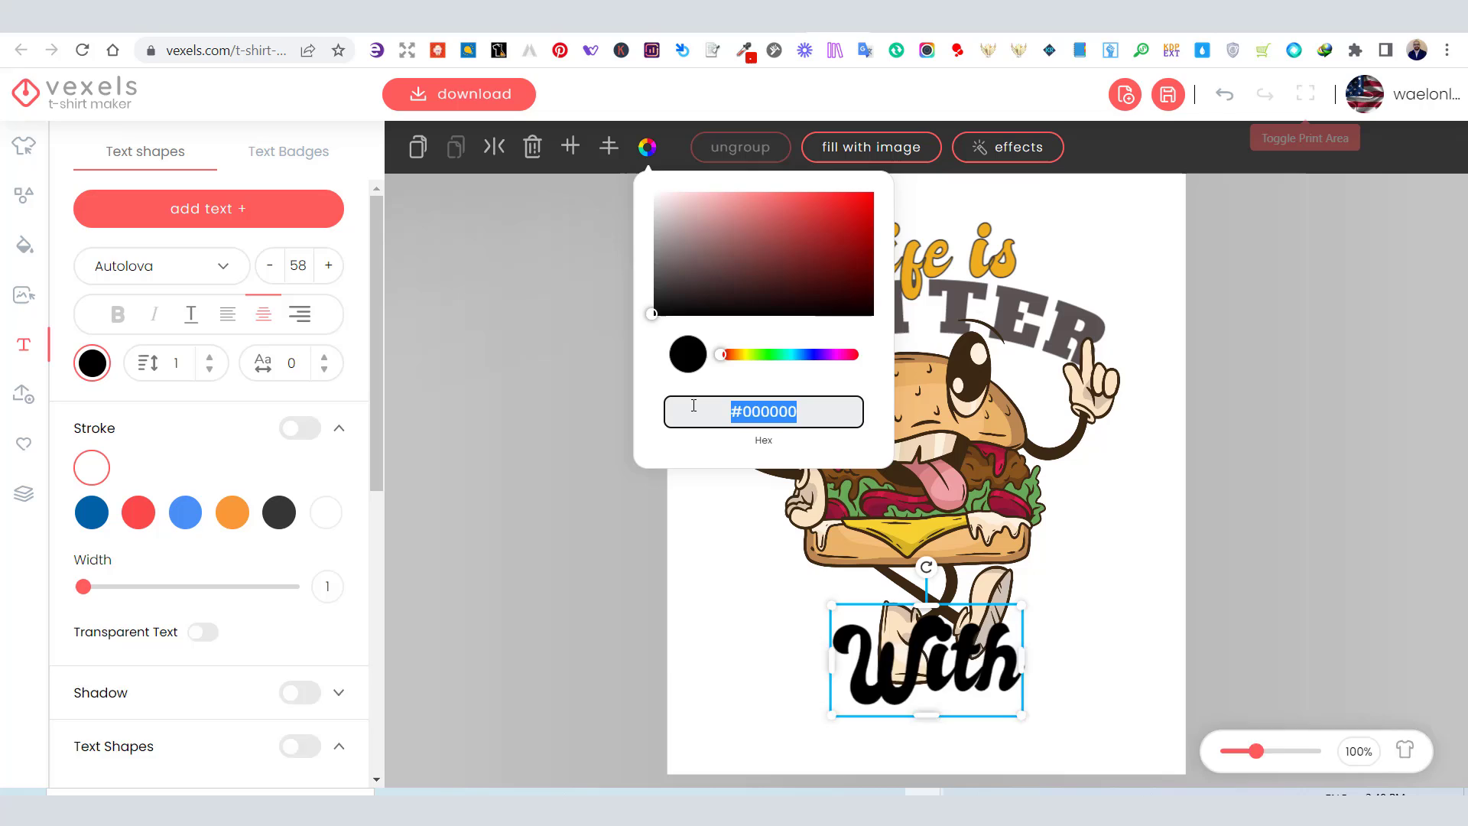
key("ctrl+v")
left_click(1098, 521)
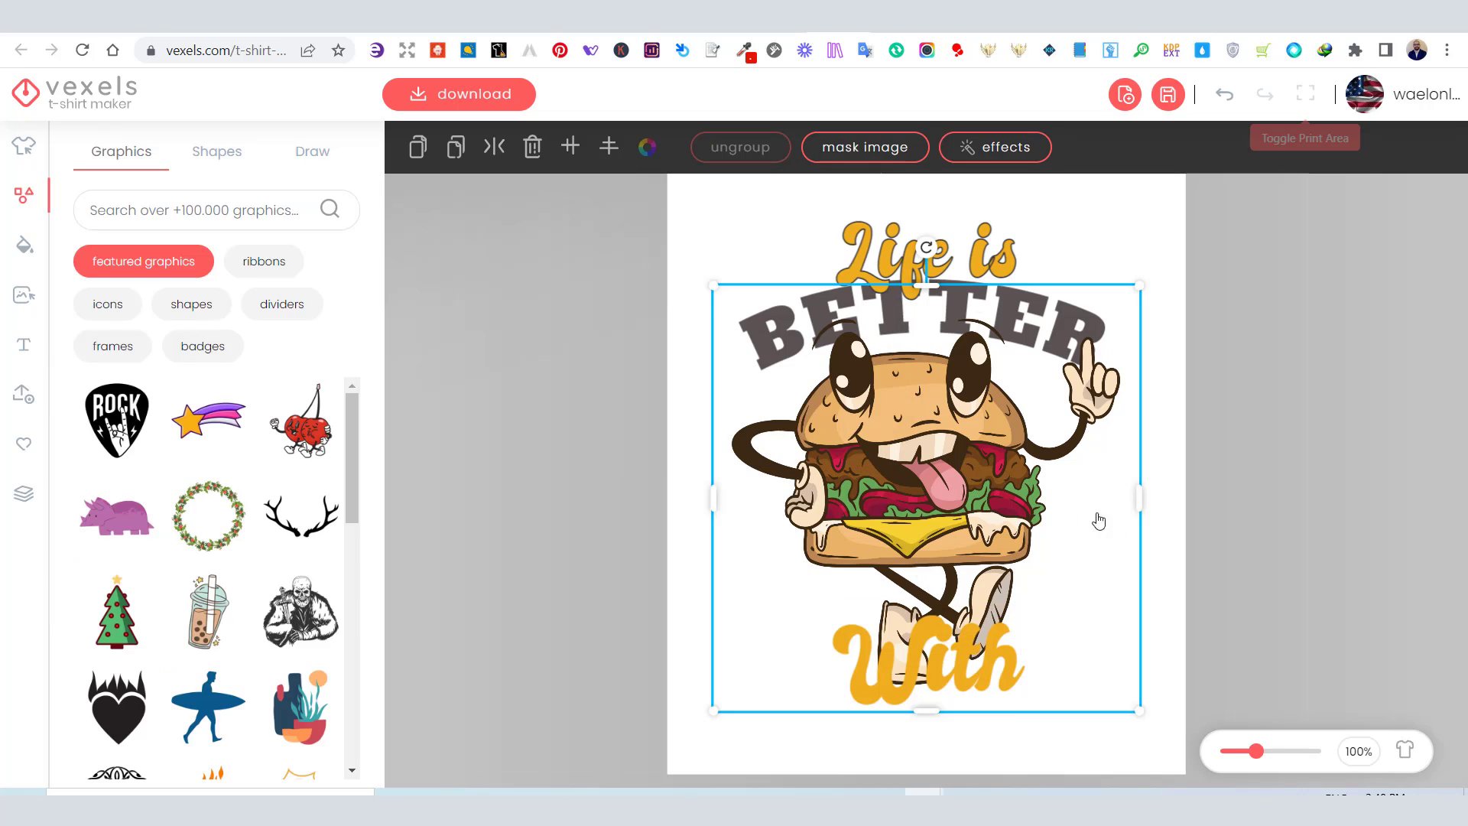
Outline the "With" text with a dark grey stroke of width 1 to match "Life is"
left_click(918, 651)
left_click(279, 512)
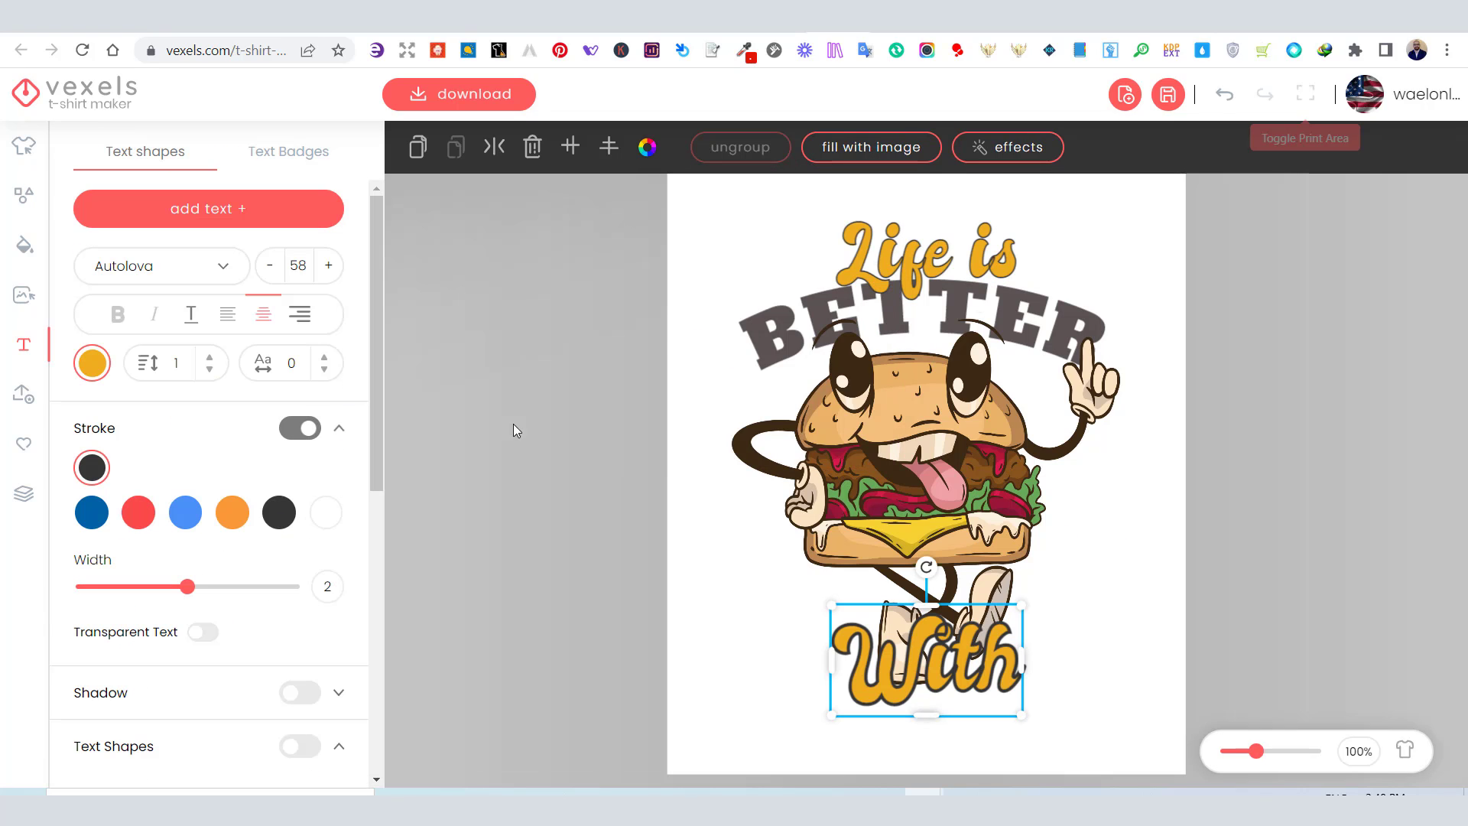
left_click(897, 260)
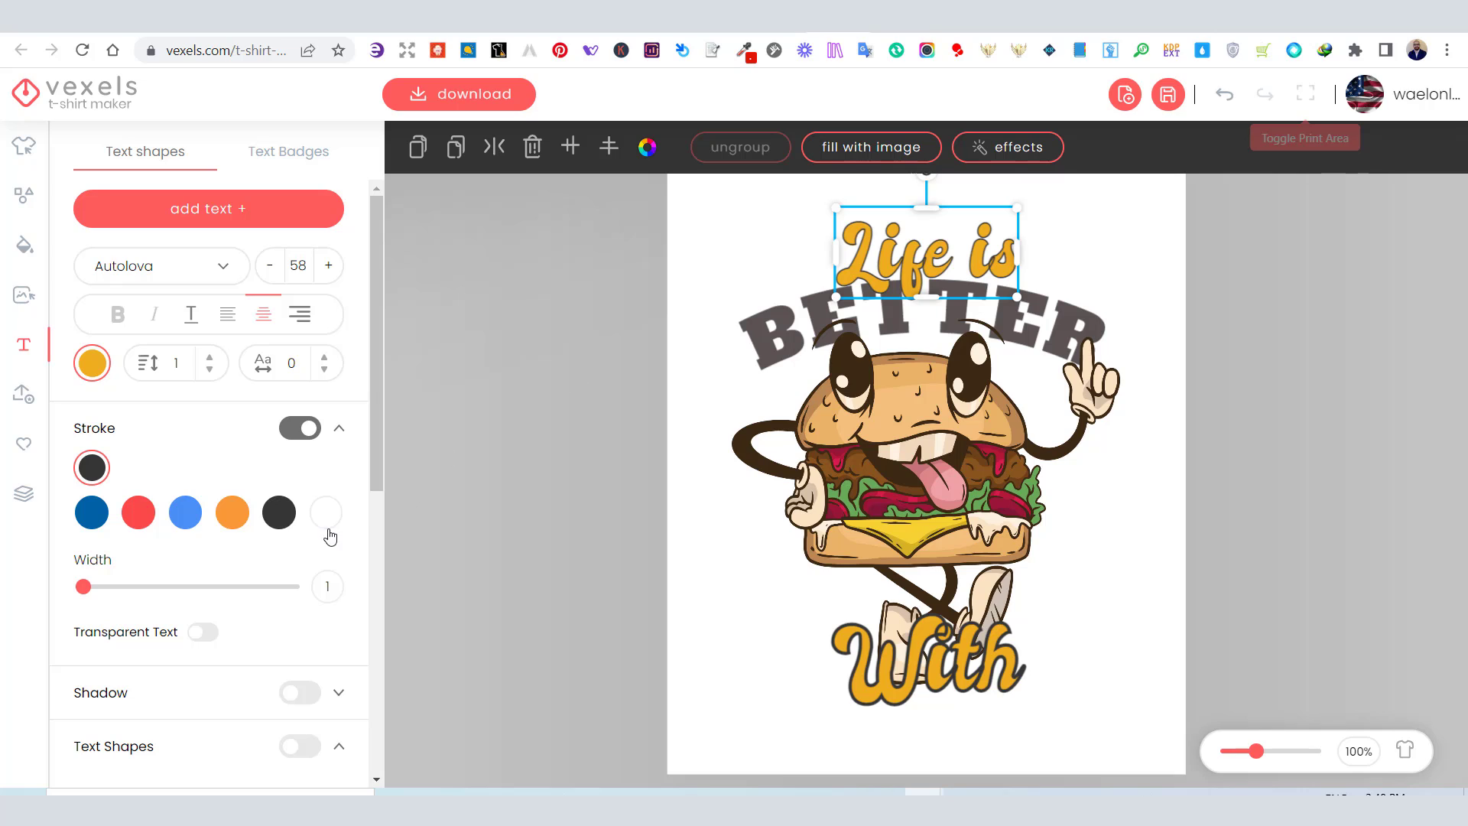
left_click(918, 676)
left_click_drag(187, 587, 85, 586)
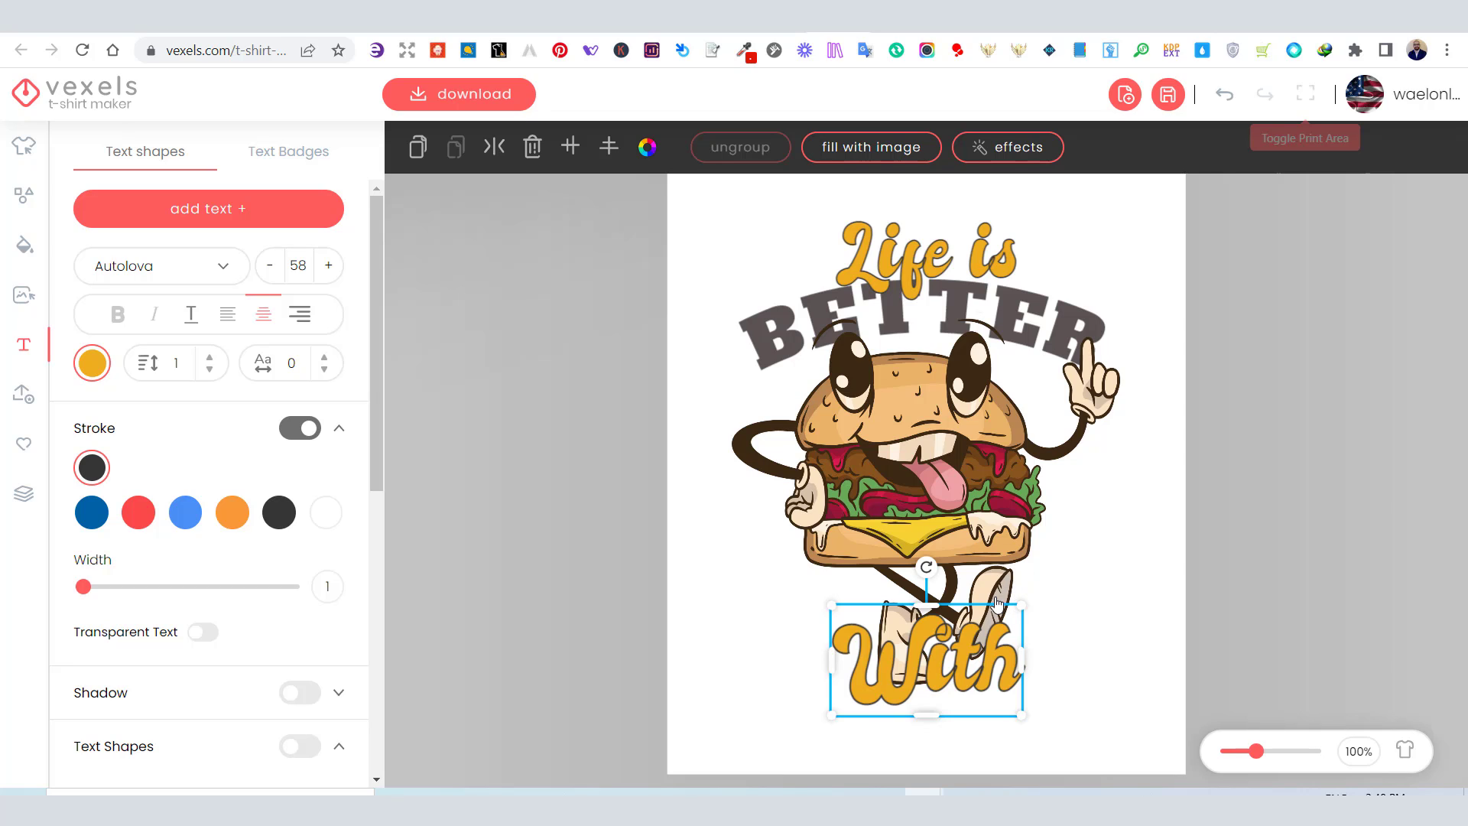
Scale down the "With" text over the burger's feet and set its letter spacing to 10
left_click_drag(1020, 603, 980, 620)
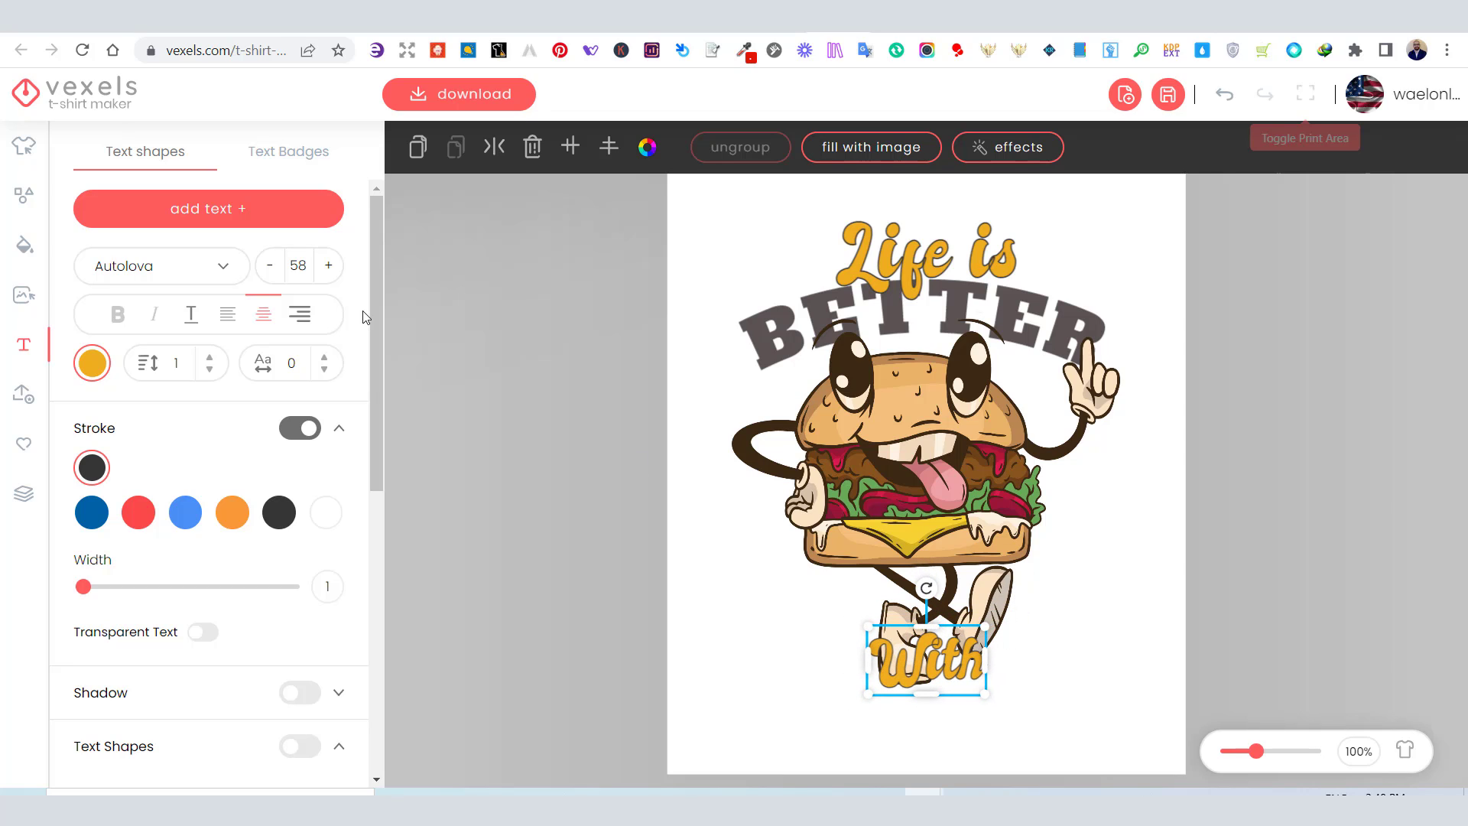
left_click(326, 357)
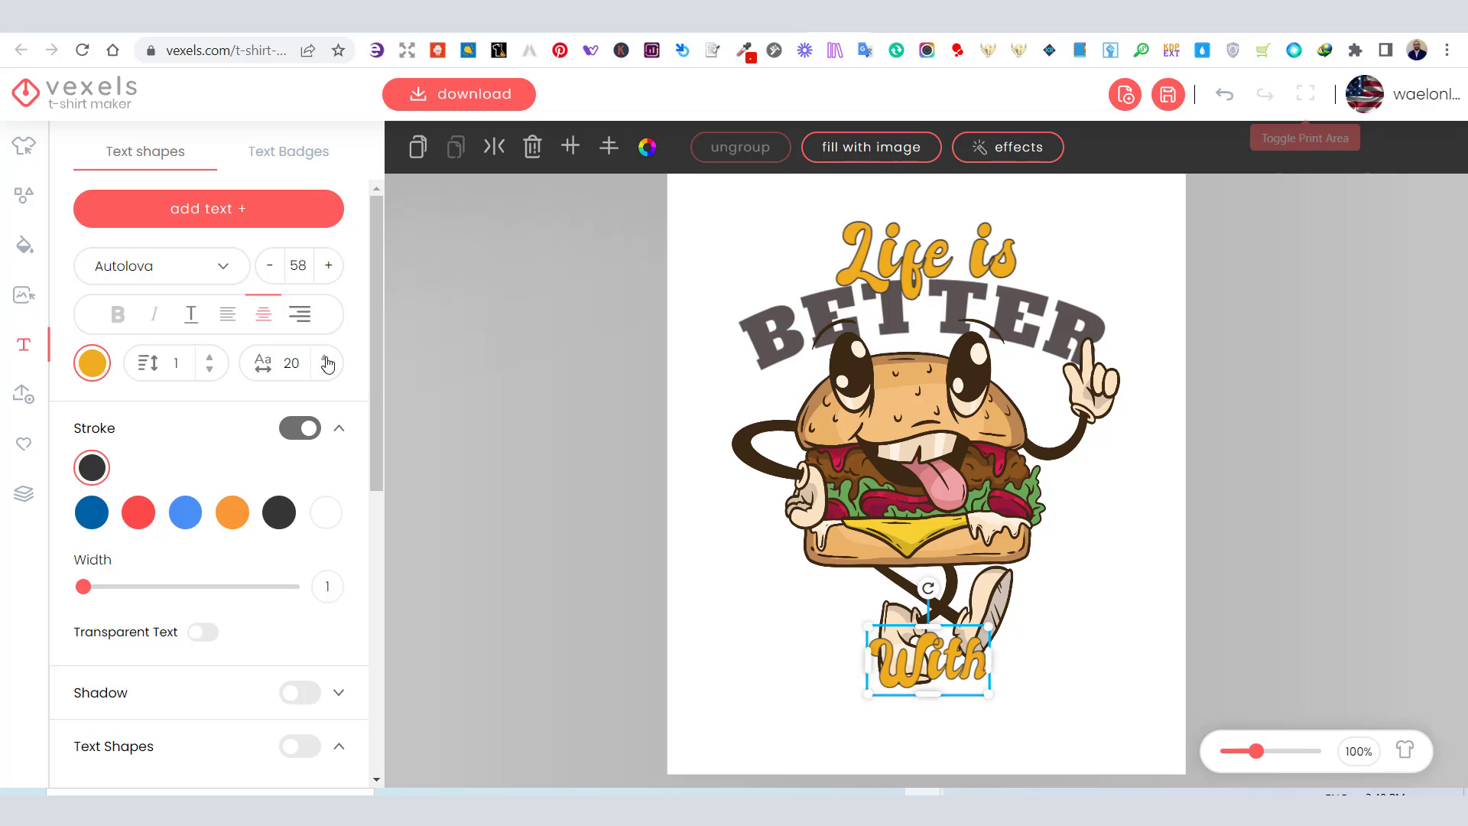
left_click(326, 357)
left_click(325, 357)
left_click(325, 357)
left_click(325, 357)
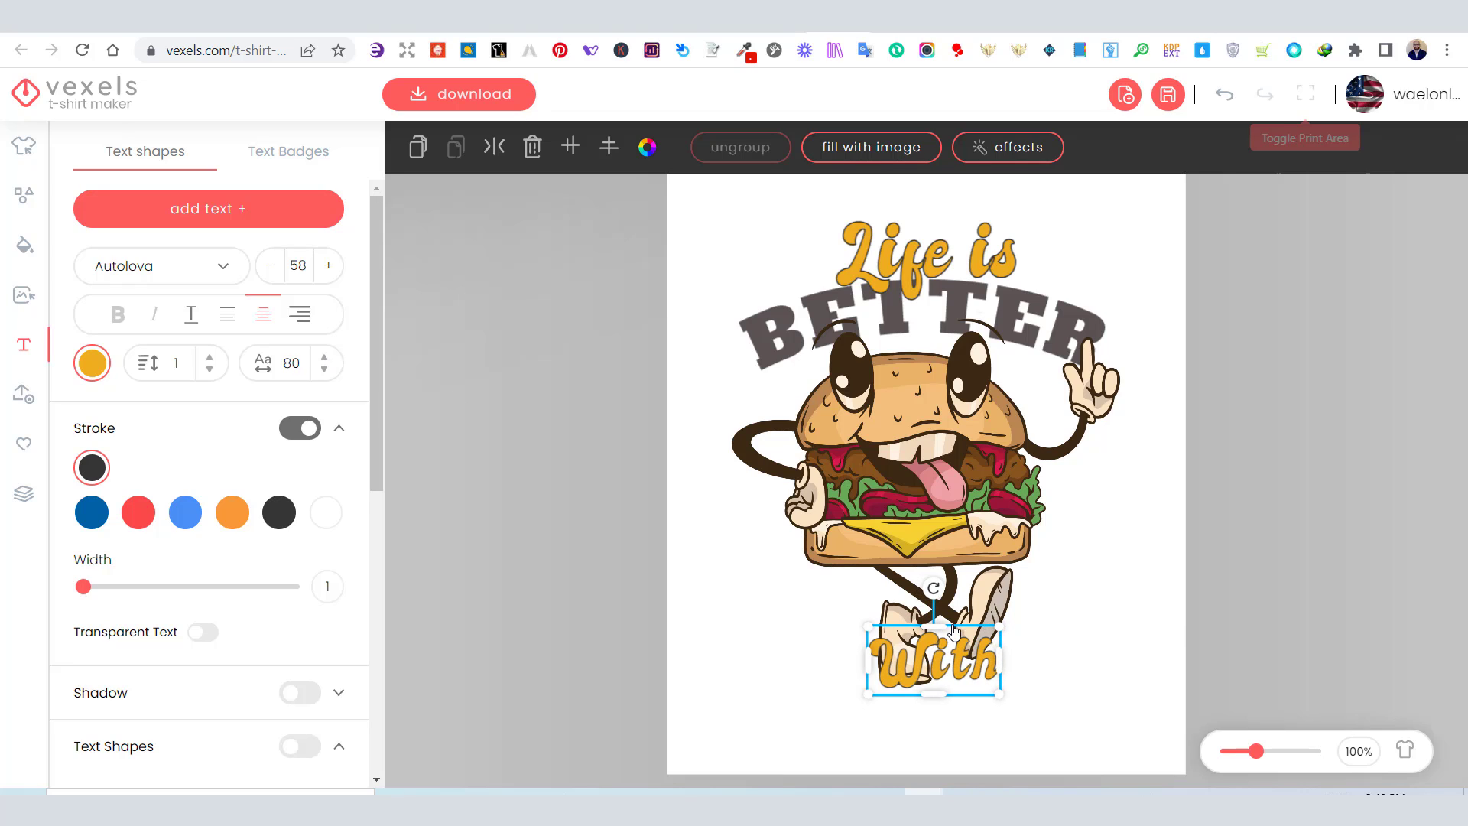
left_click(325, 371)
left_click(325, 371)
left_click(325, 371)
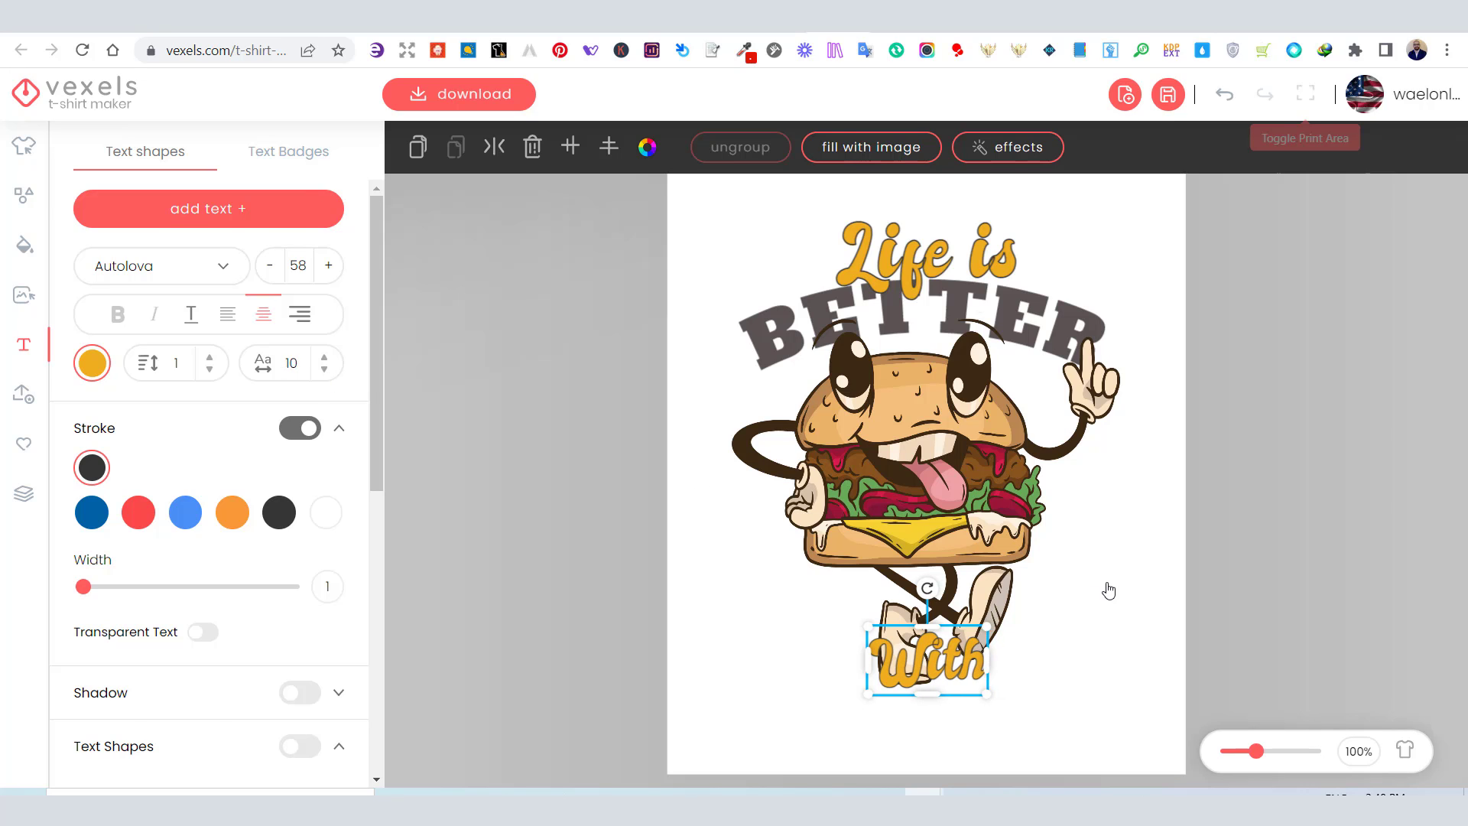
mouse_move(936, 647)
left_mouse_down()
mouse_move(906, 656)
mouse_move(928, 652)
left_mouse_up()
left_click(856, 612)
Add a new text reading "BURGER" and place it at the bottom of the design over "With"
left_click(188, 218)
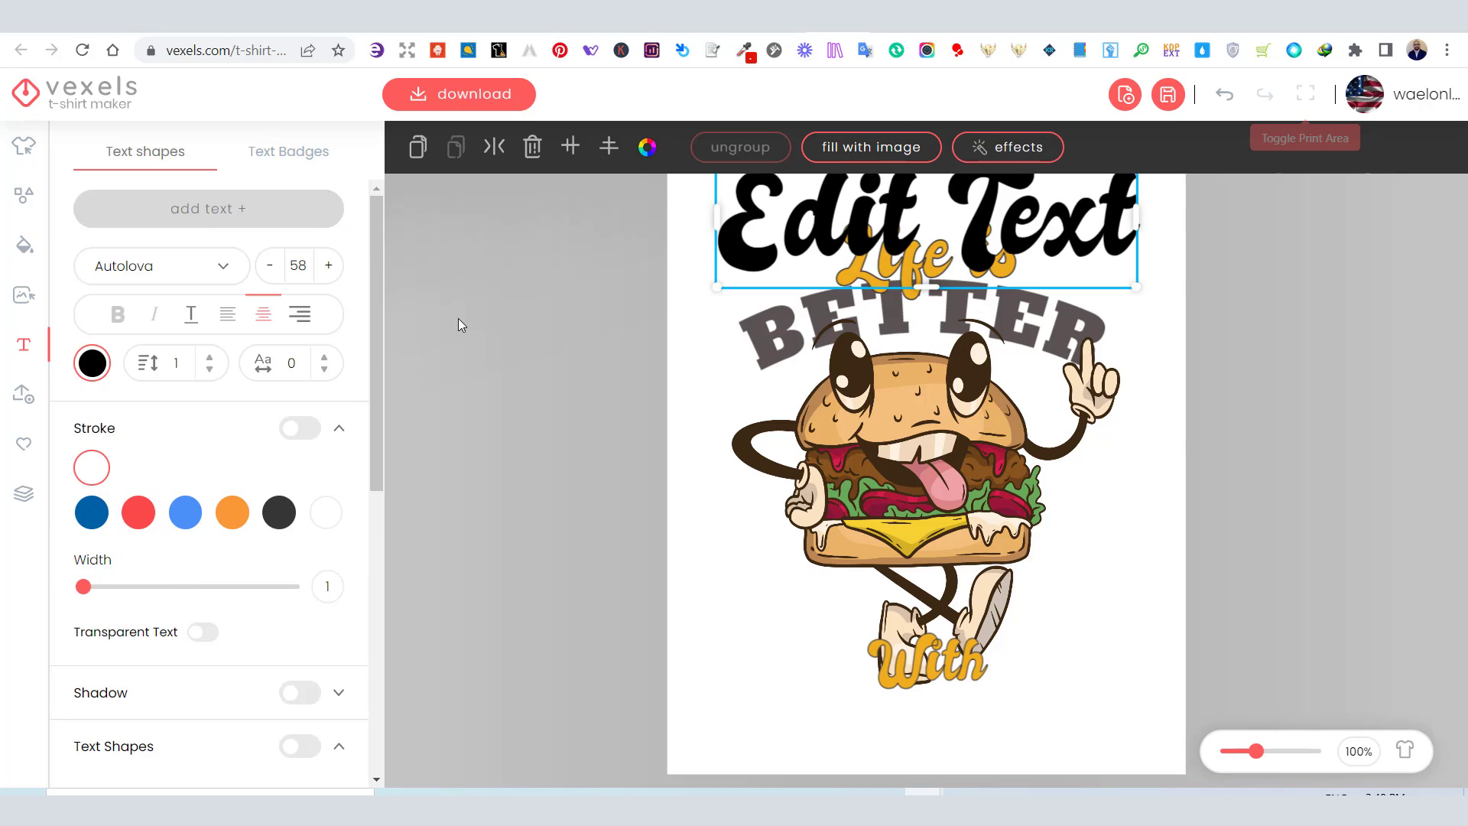
left_click(845, 223)
key("ctrl+a")
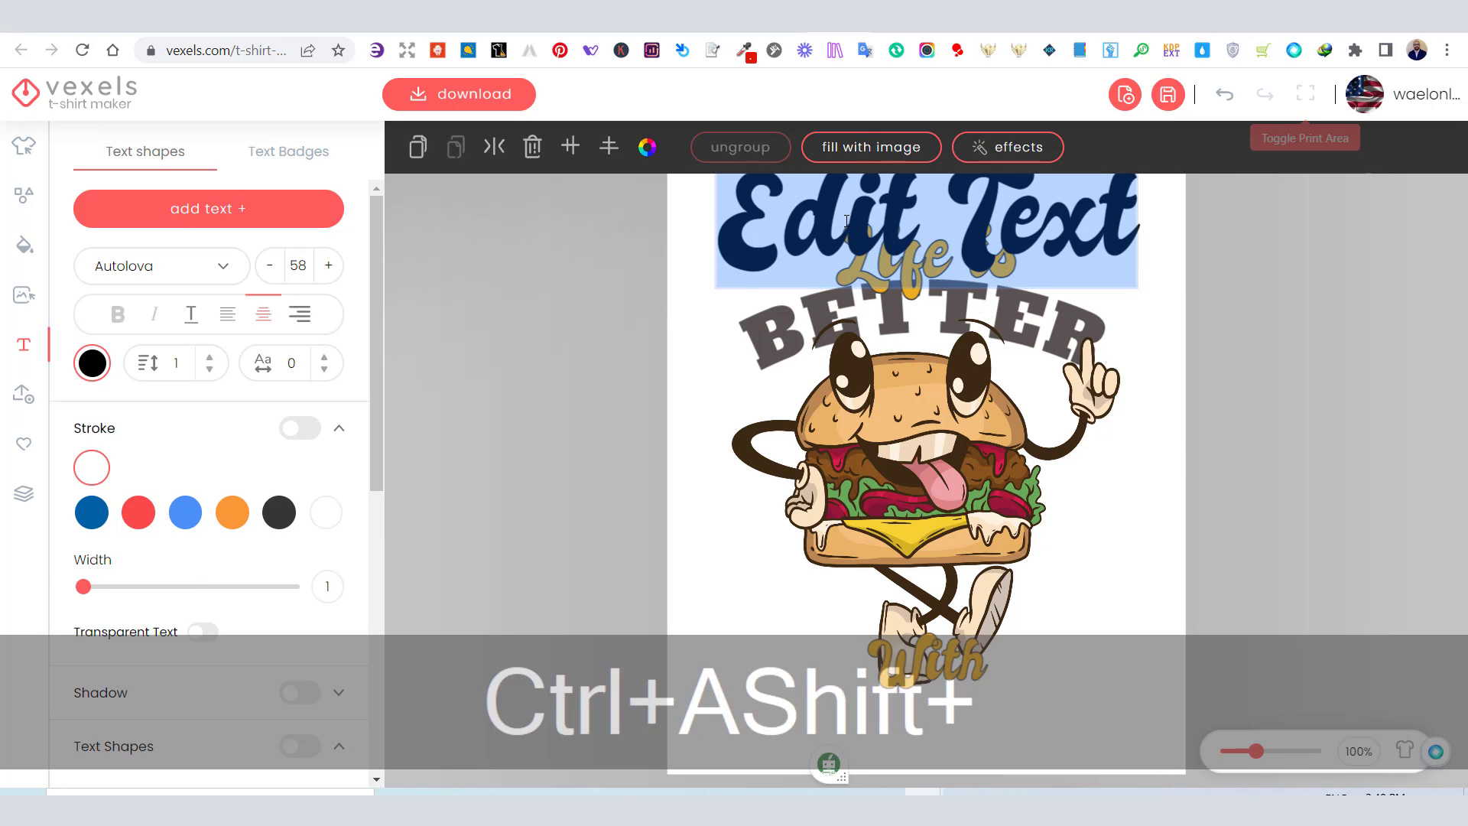
type("BURGER")
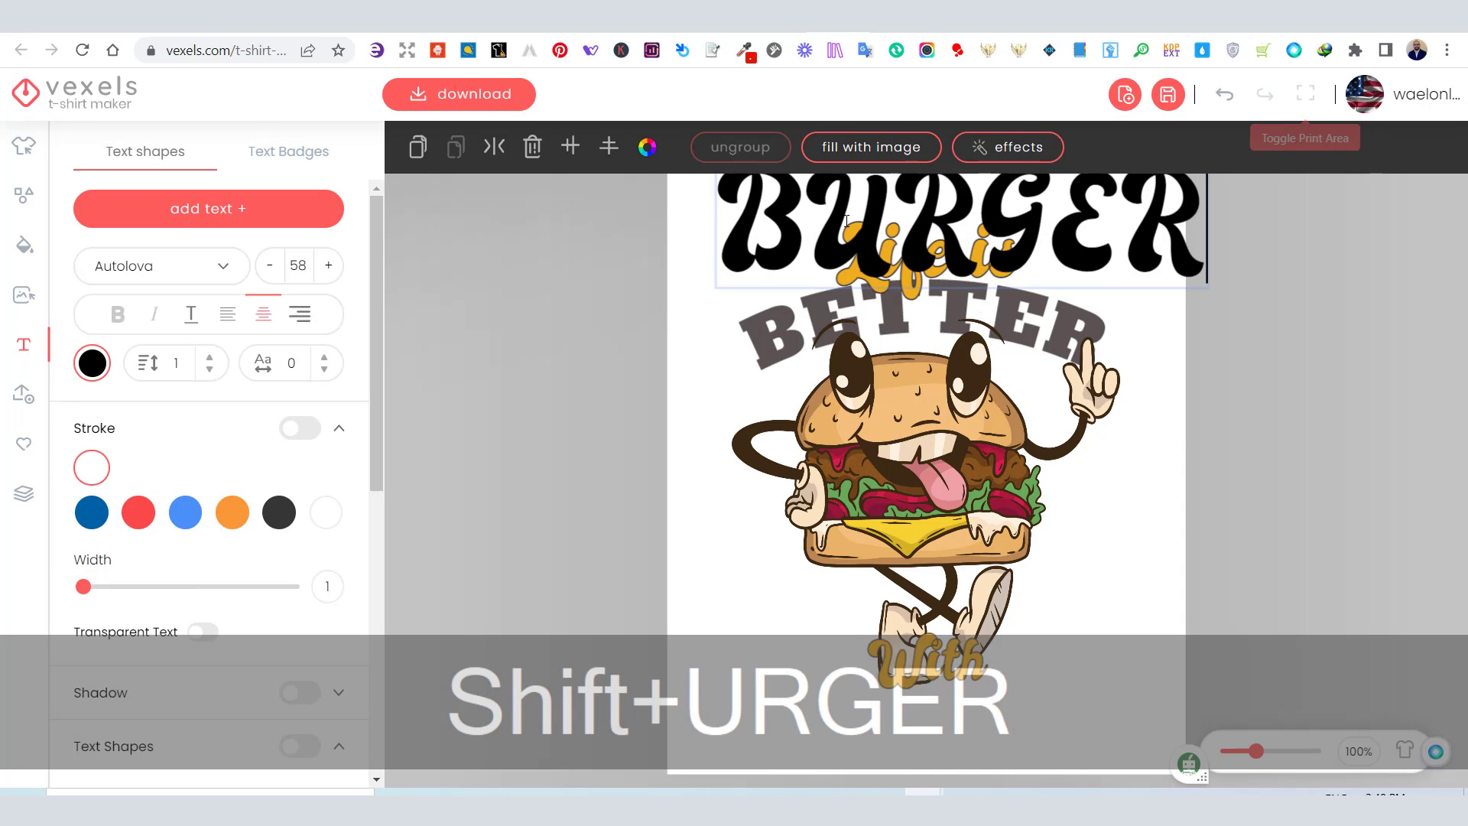
left_click(1262, 412)
left_click(1009, 222)
left_click_drag(1009, 222, 998, 682)
Set the "BURGER" text in the Alfaslabone font, then shrink and centre it just below "With"
left_click(234, 266)
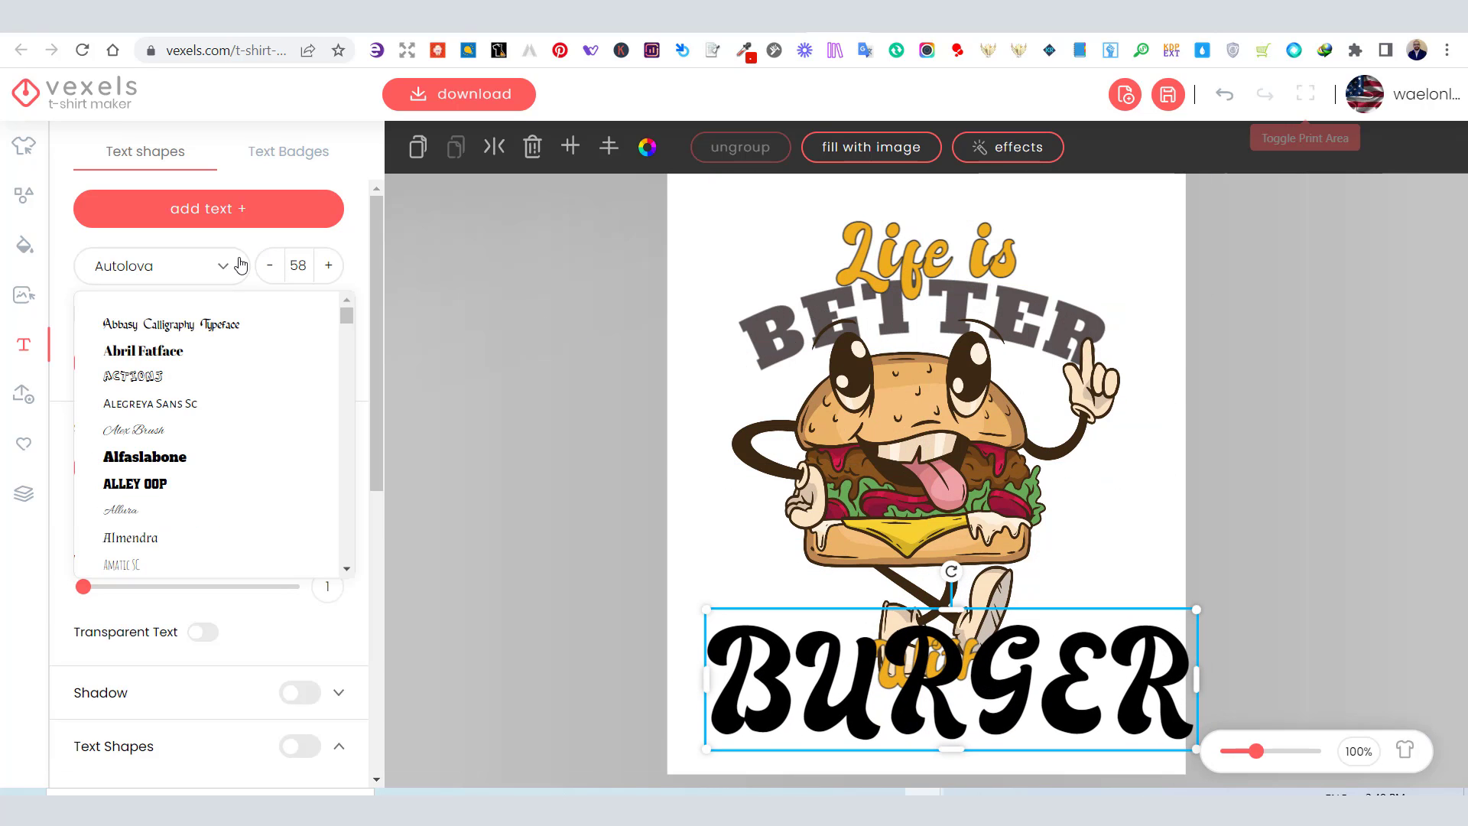
left_click(200, 452)
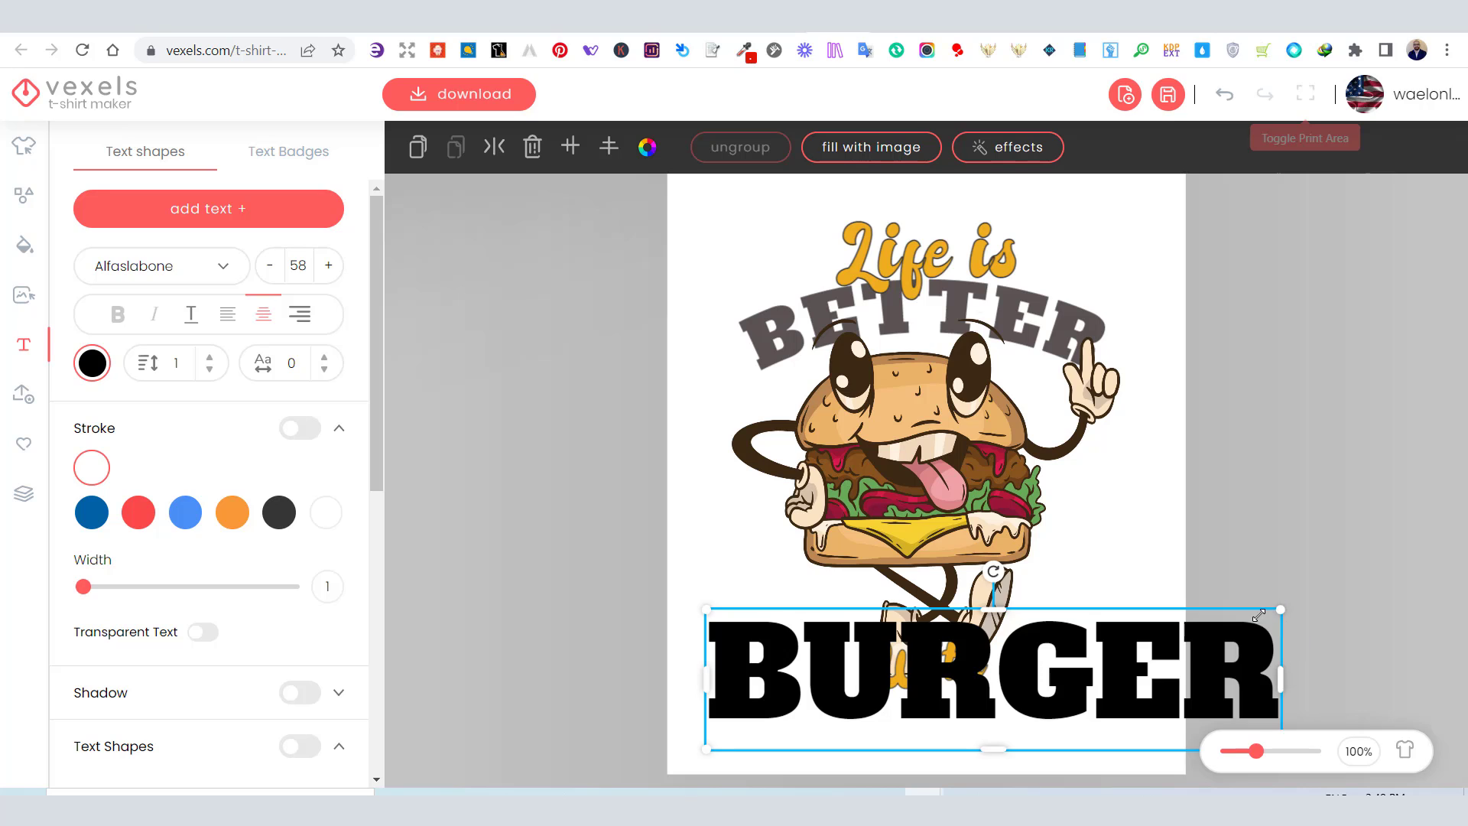
left_click_drag(1281, 610, 1167, 637)
left_click_drag(1004, 687, 937, 711)
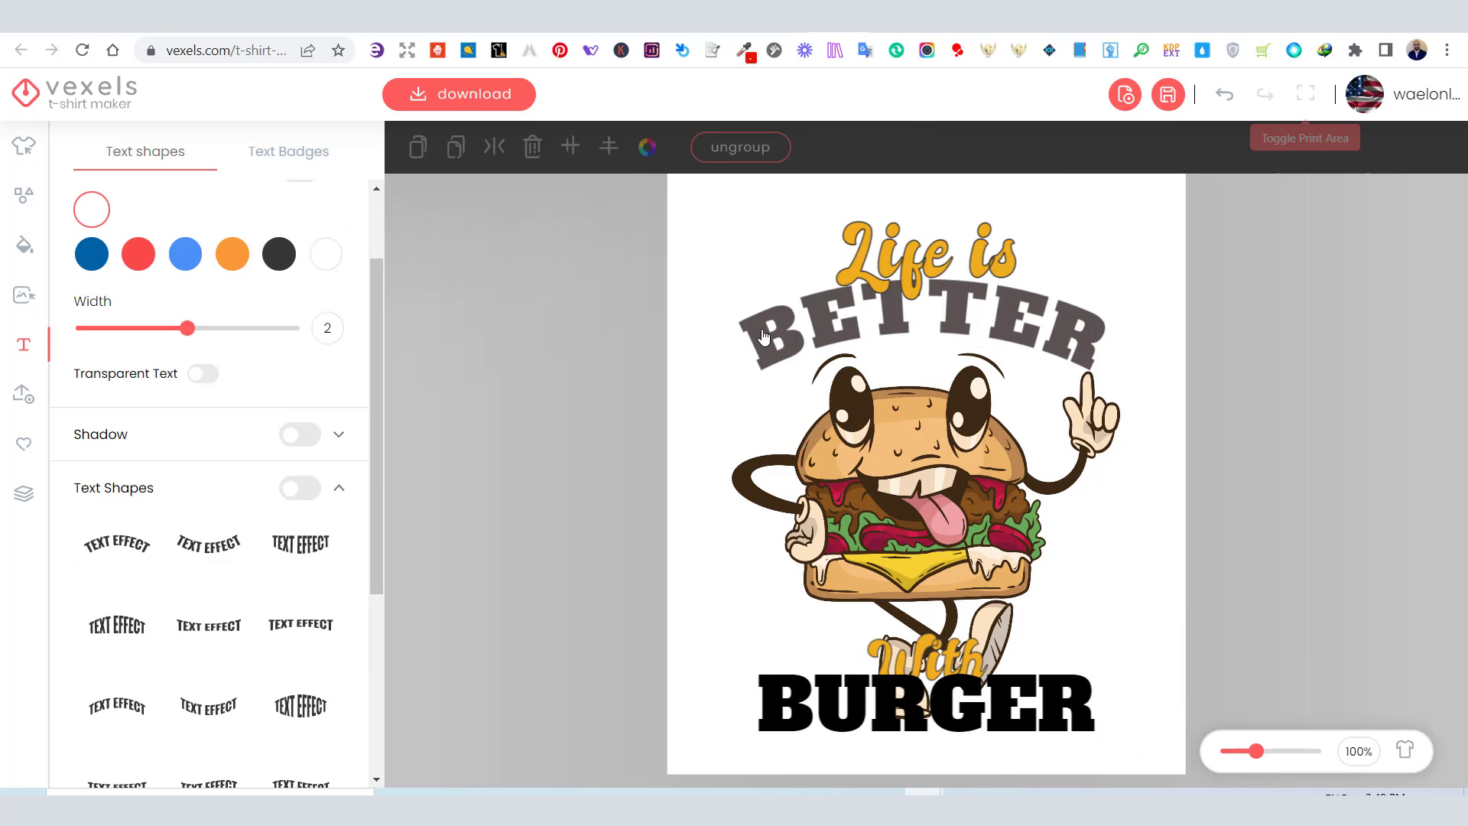
Copy the fill colour #595353 from the "BETTER" text and apply it to the "BURGER" text
left_click(922, 325)
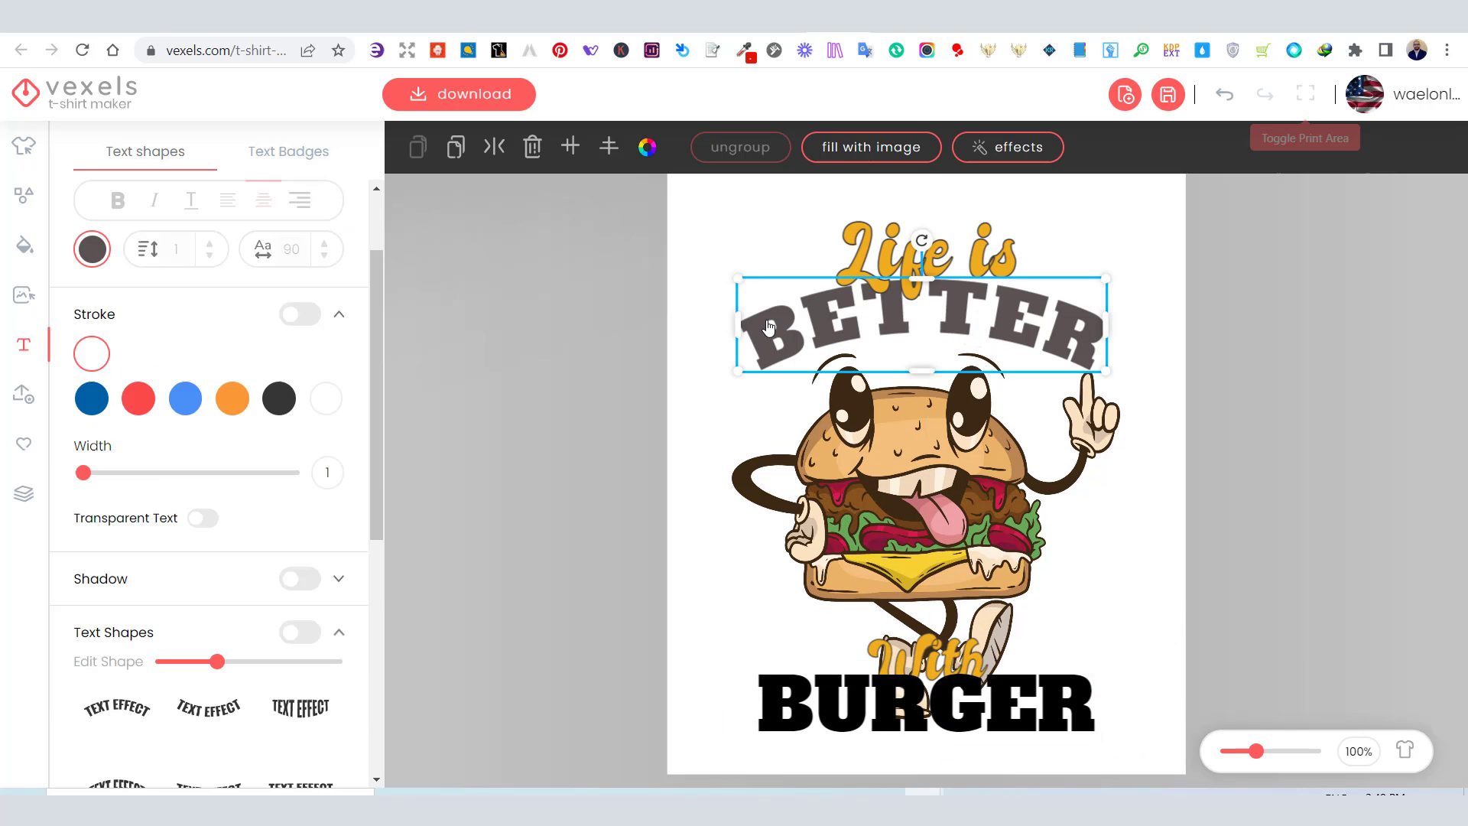
left_click(89, 250)
left_click_drag(298, 479, 215, 477)
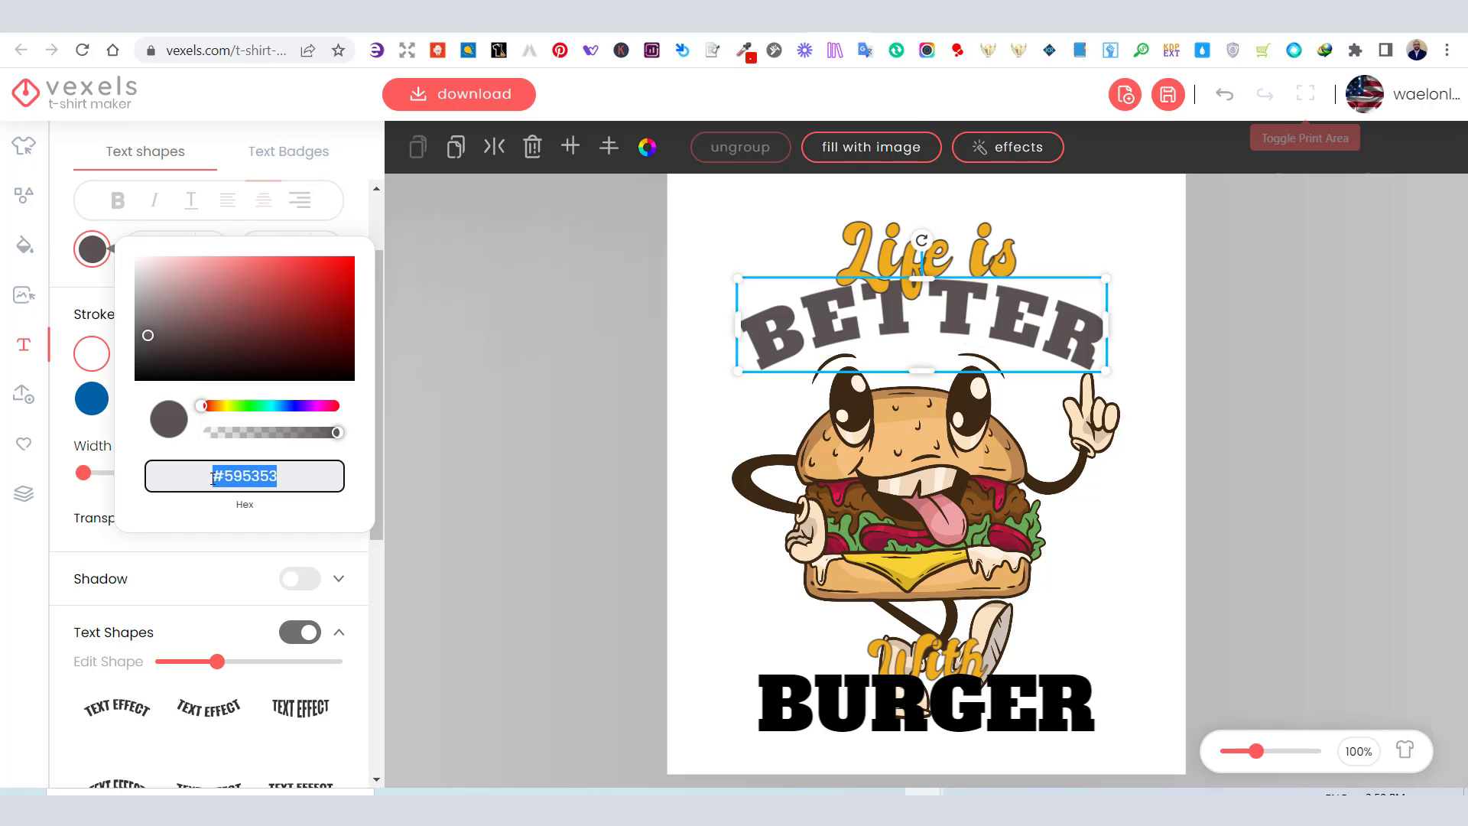
key("ctrl+c")
left_click(525, 485)
left_click(1011, 700)
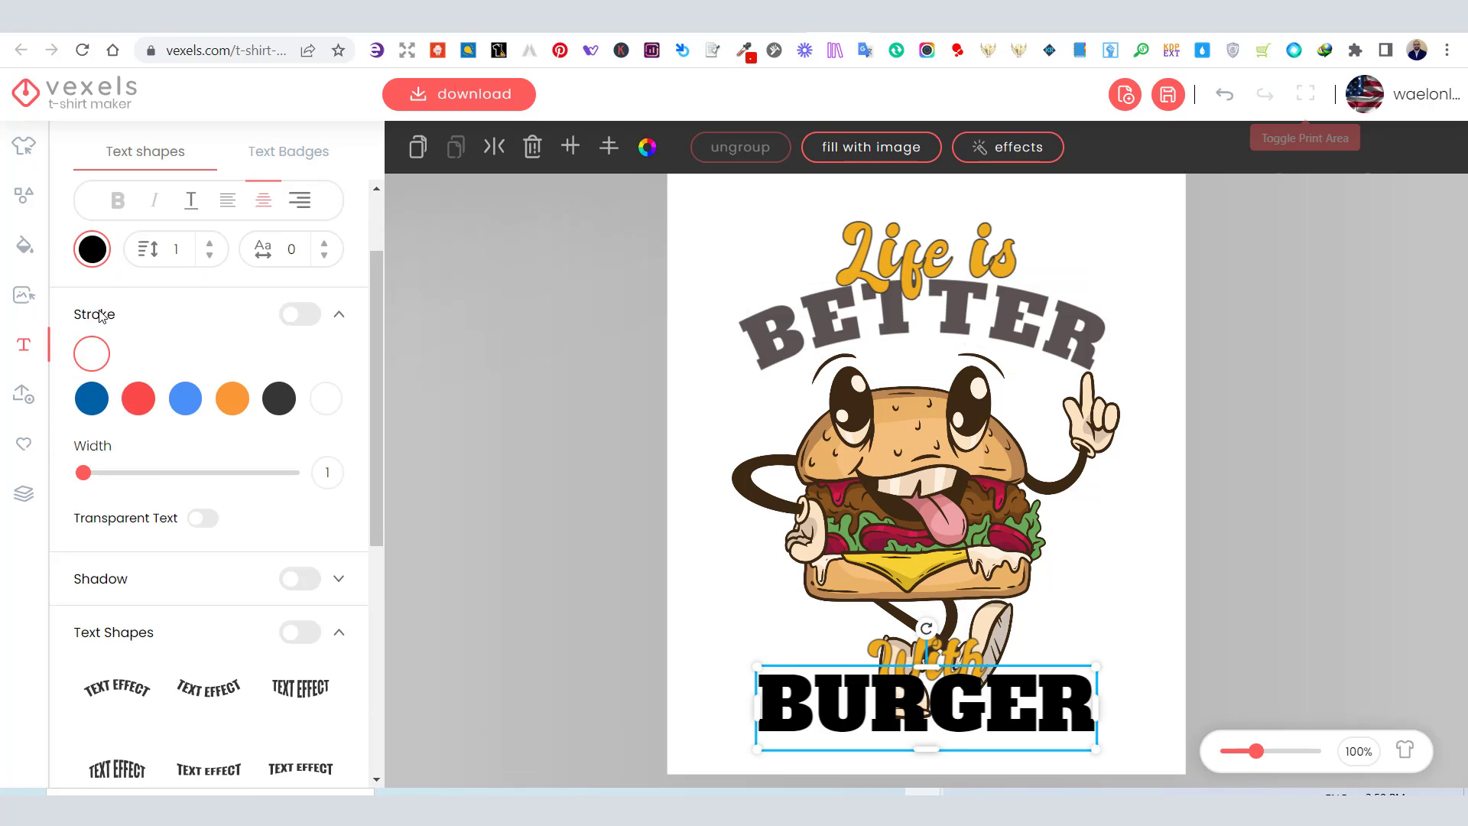
left_click(93, 252)
left_click_drag(306, 476, 206, 475)
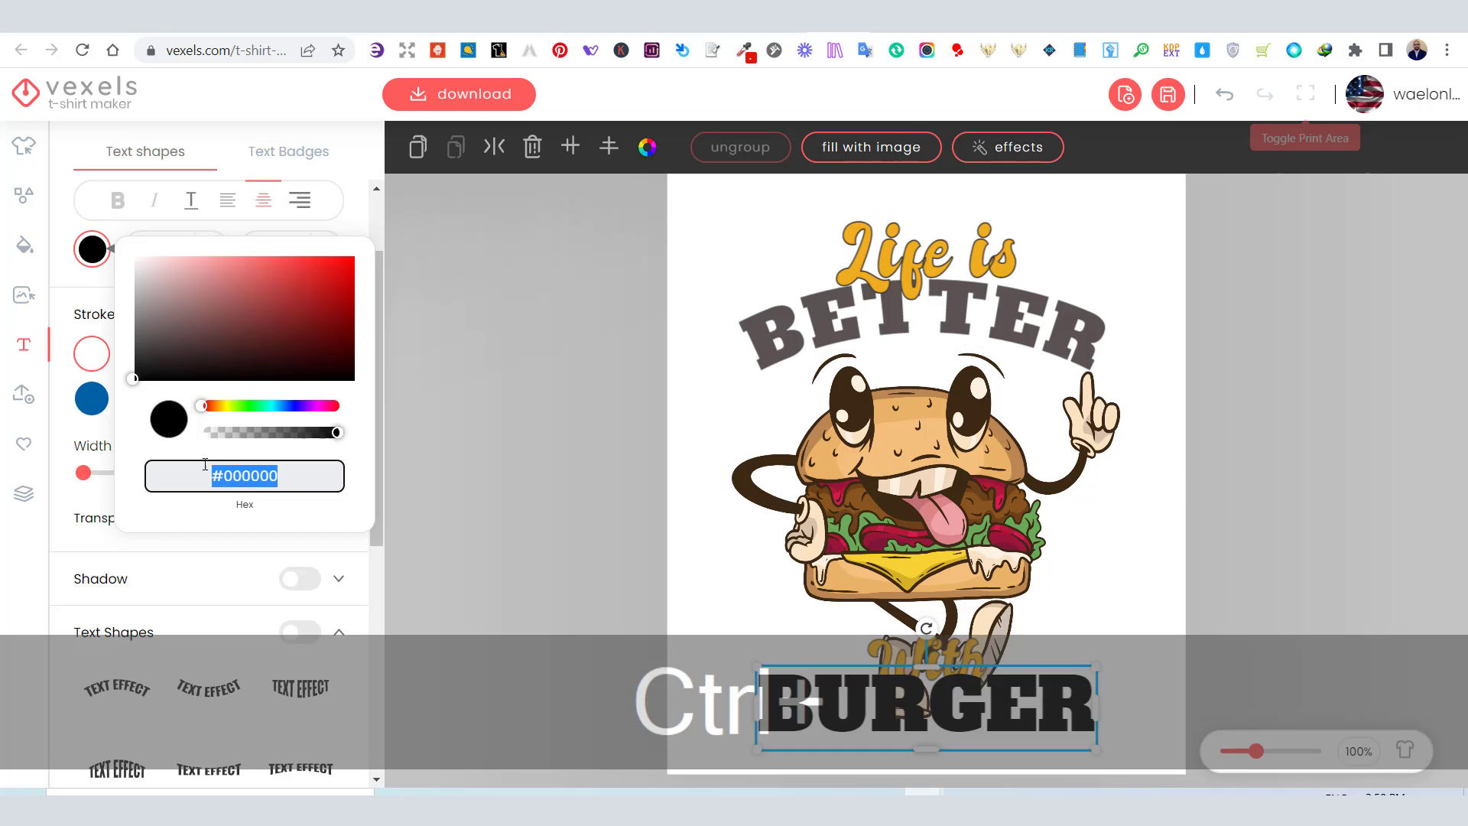
key("ctrl+v")
left_click(631, 516)
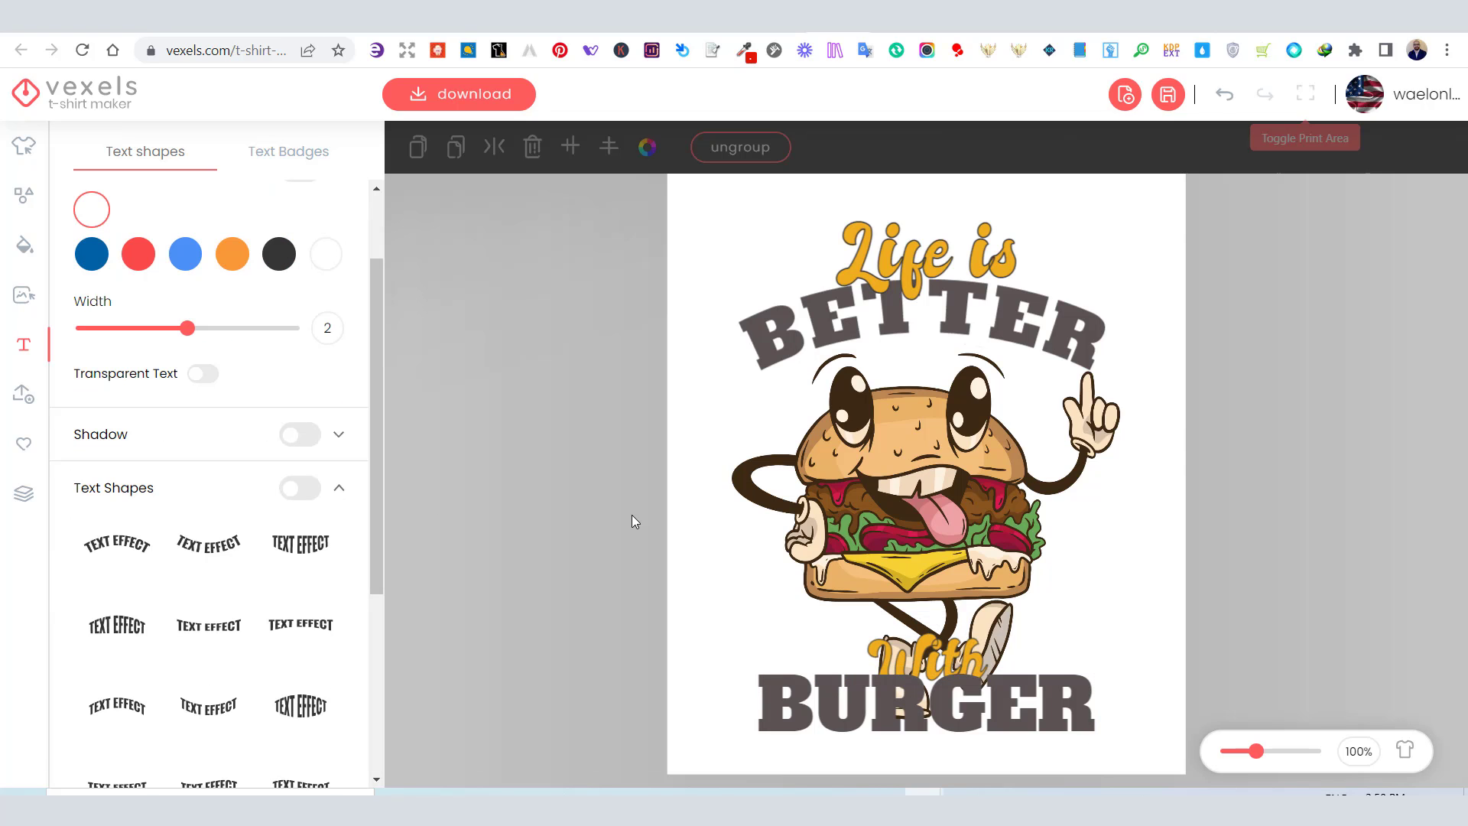
Bend the "BURGER" text downward with the second arched text shape and soften its curve slightly
left_click(758, 357)
left_click(762, 307)
scroll(265, 539, "down", 3)
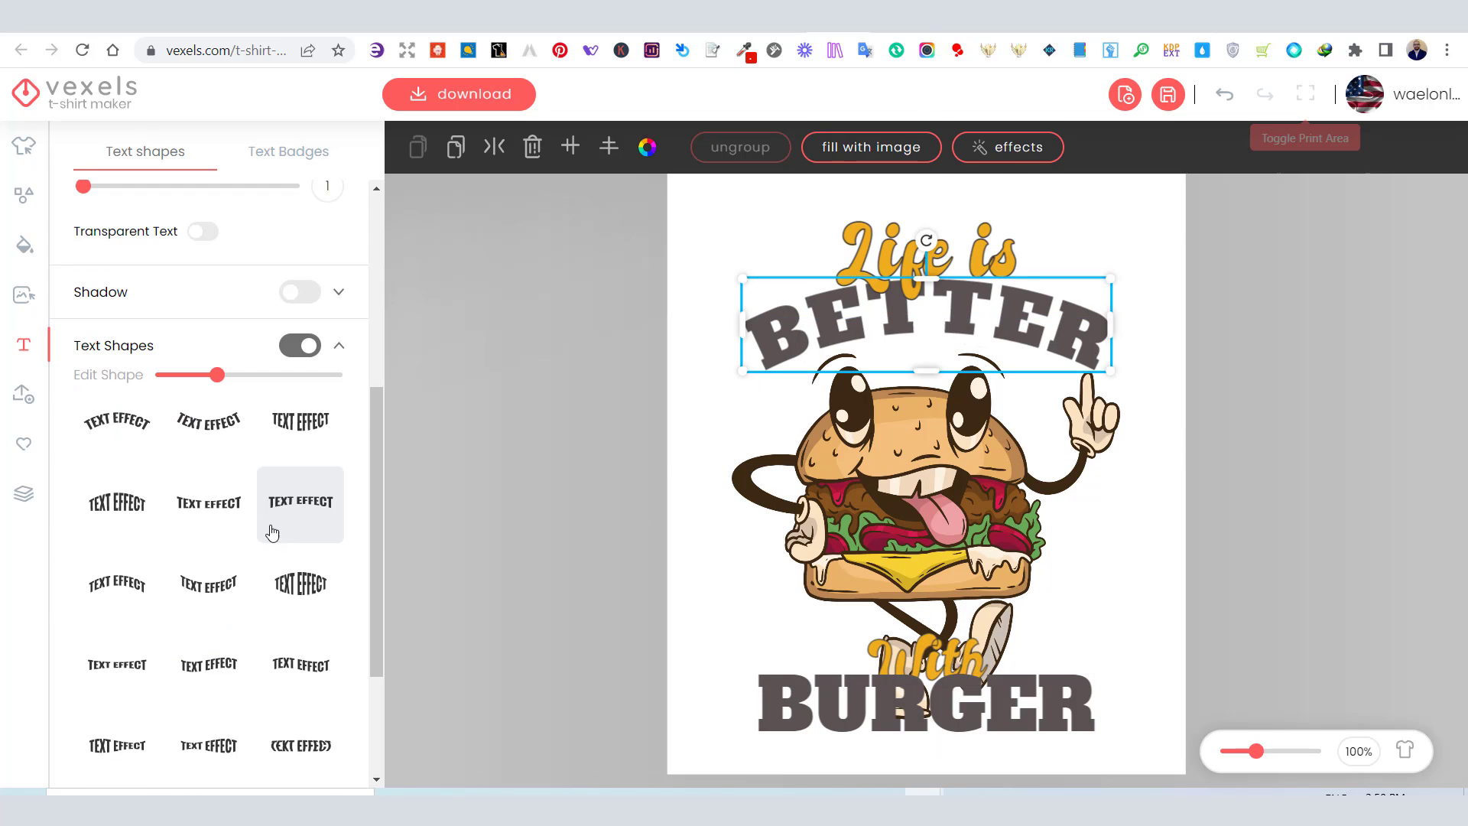
scroll(294, 436, "up", 1)
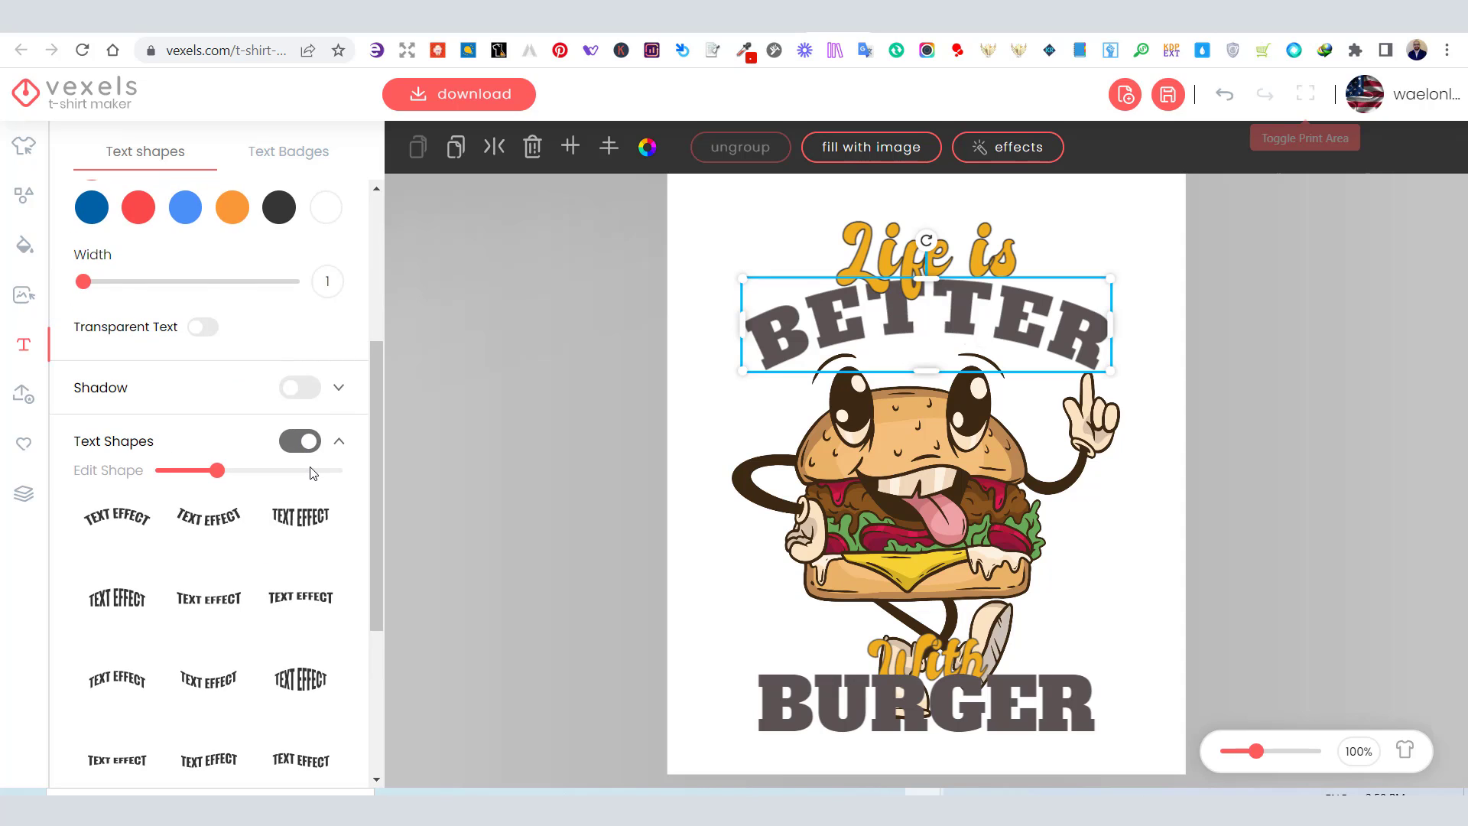
left_click(762, 728)
left_click(216, 505)
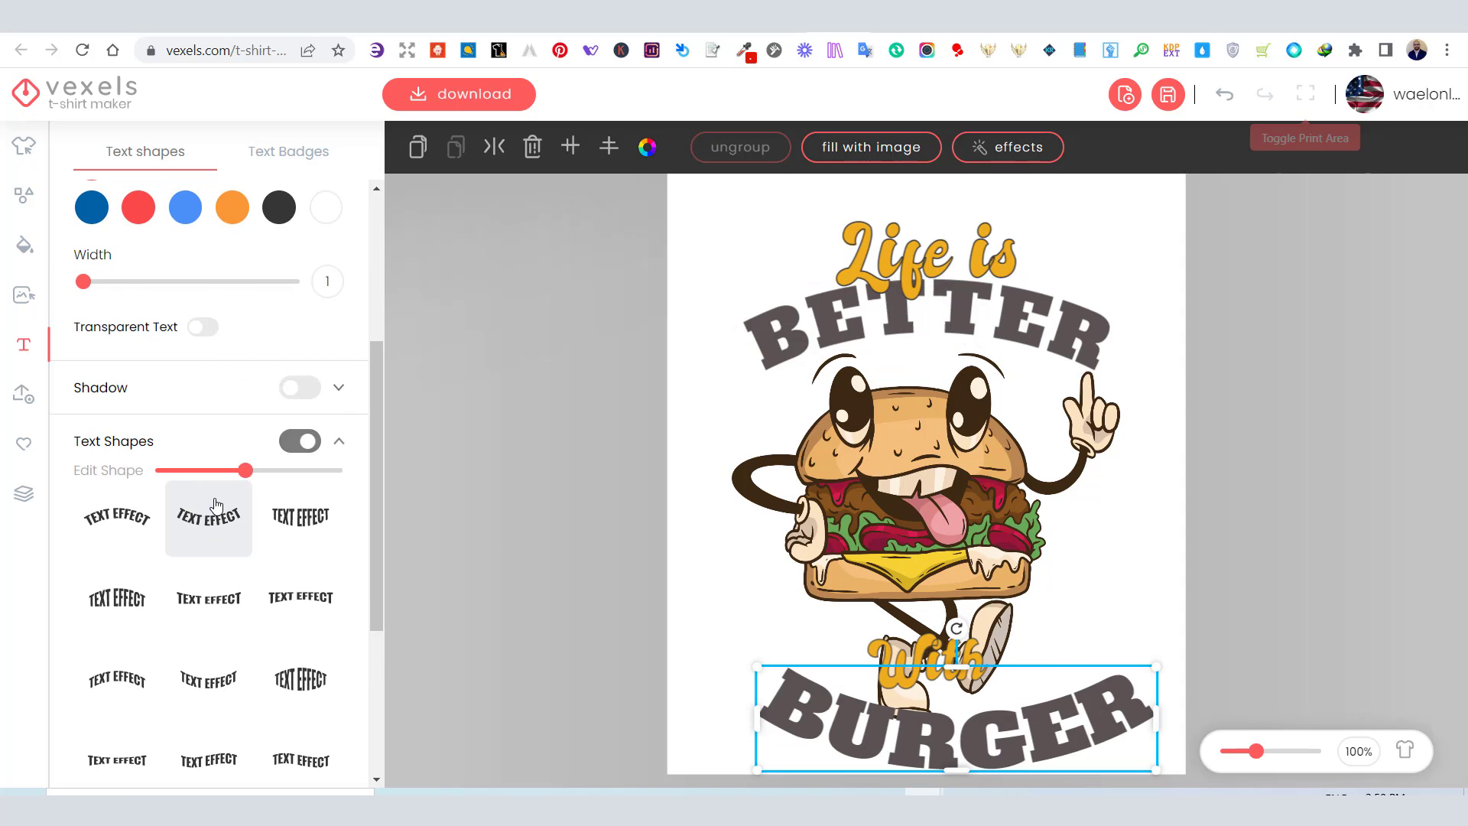
mouse_move(247, 471)
left_mouse_down()
mouse_move(200, 478)
mouse_move(272, 473)
left_mouse_up()
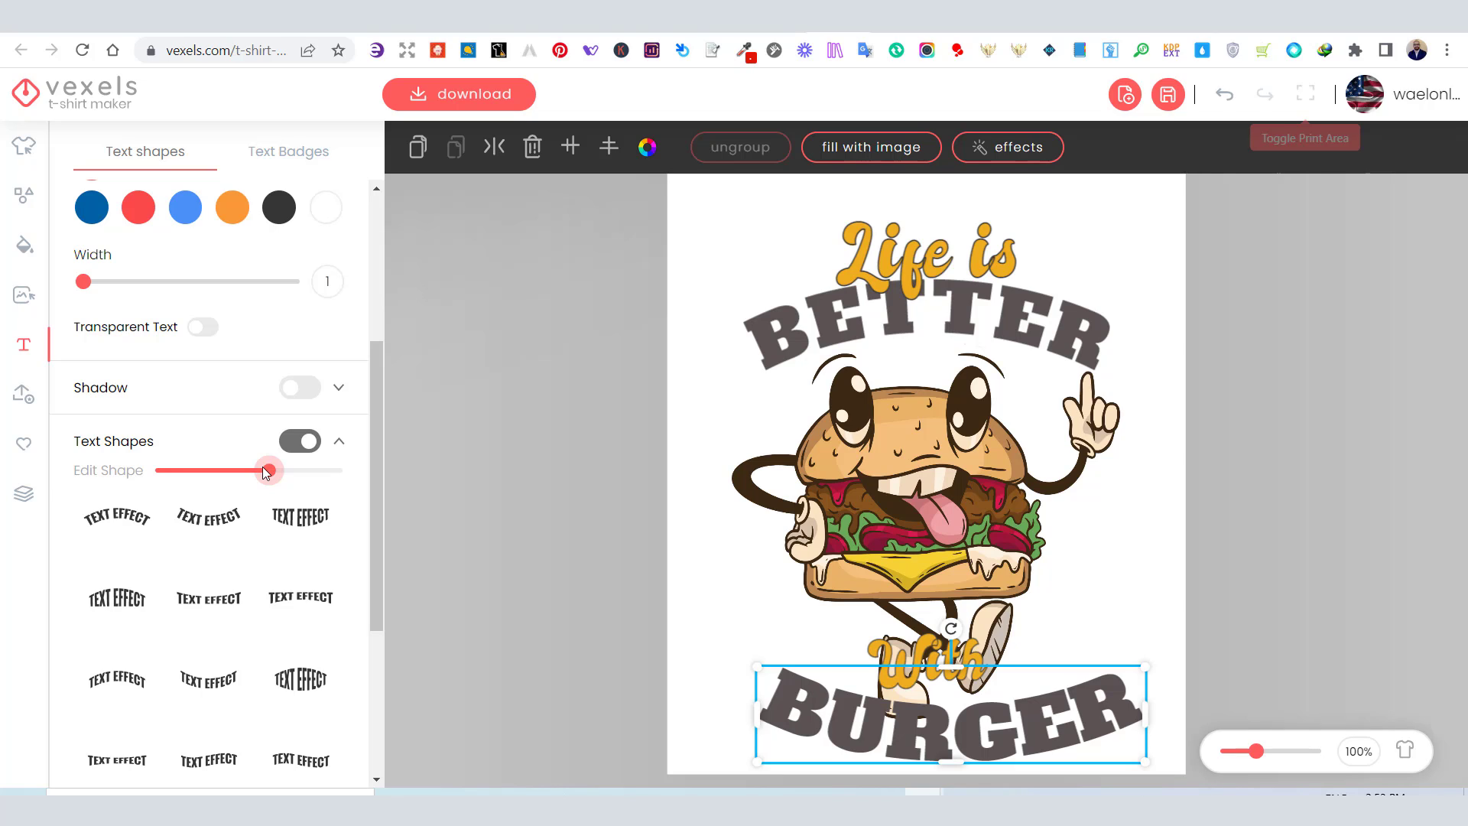
left_click(694, 519)
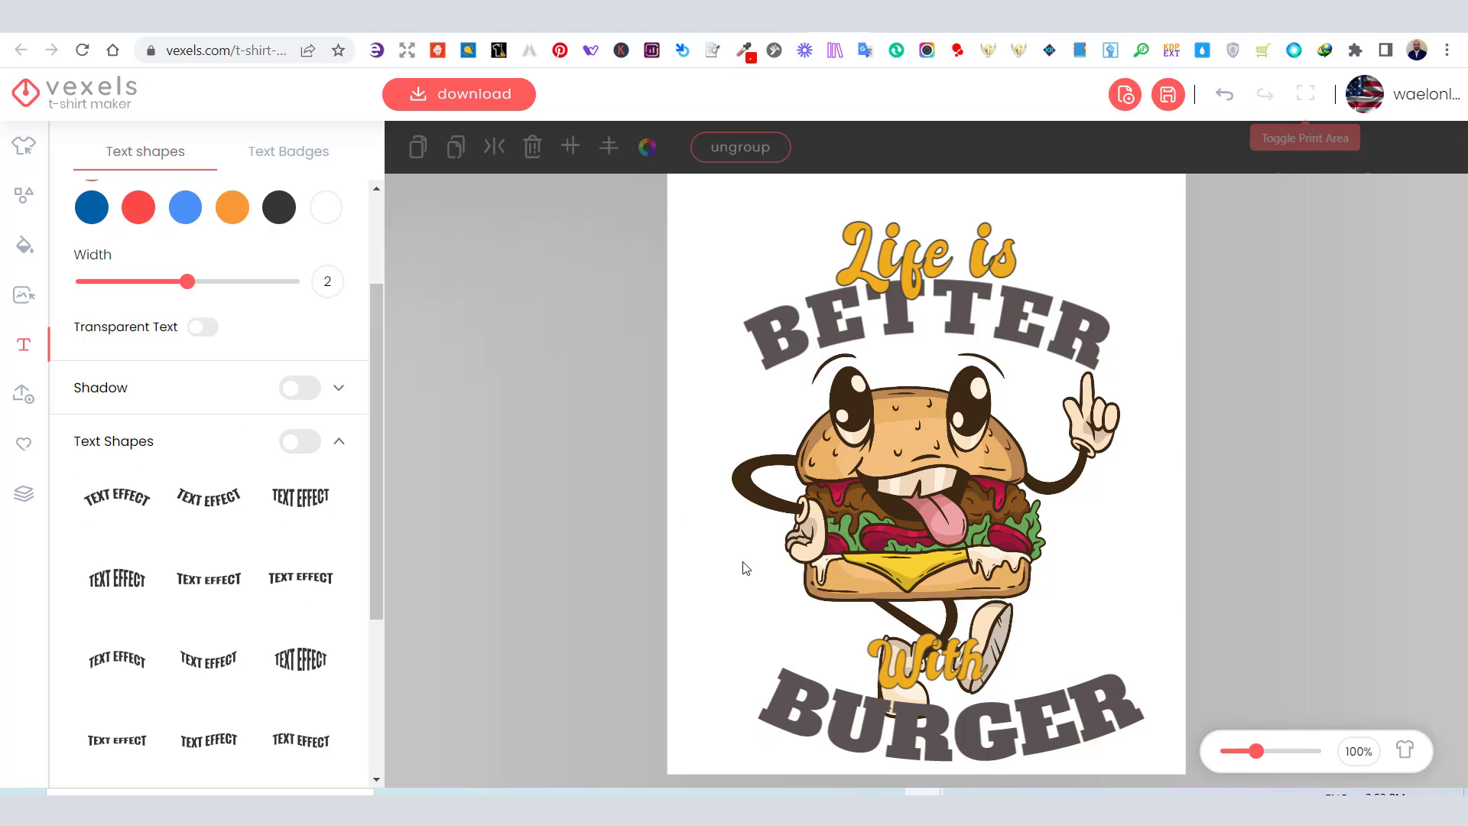
Move the "BURGER" text up slightly and arrange the burger illustration in front of it
mouse_move(961, 737)
left_mouse_down()
mouse_move(935, 718)
mouse_move(959, 717)
left_mouse_up()
left_click(418, 152)
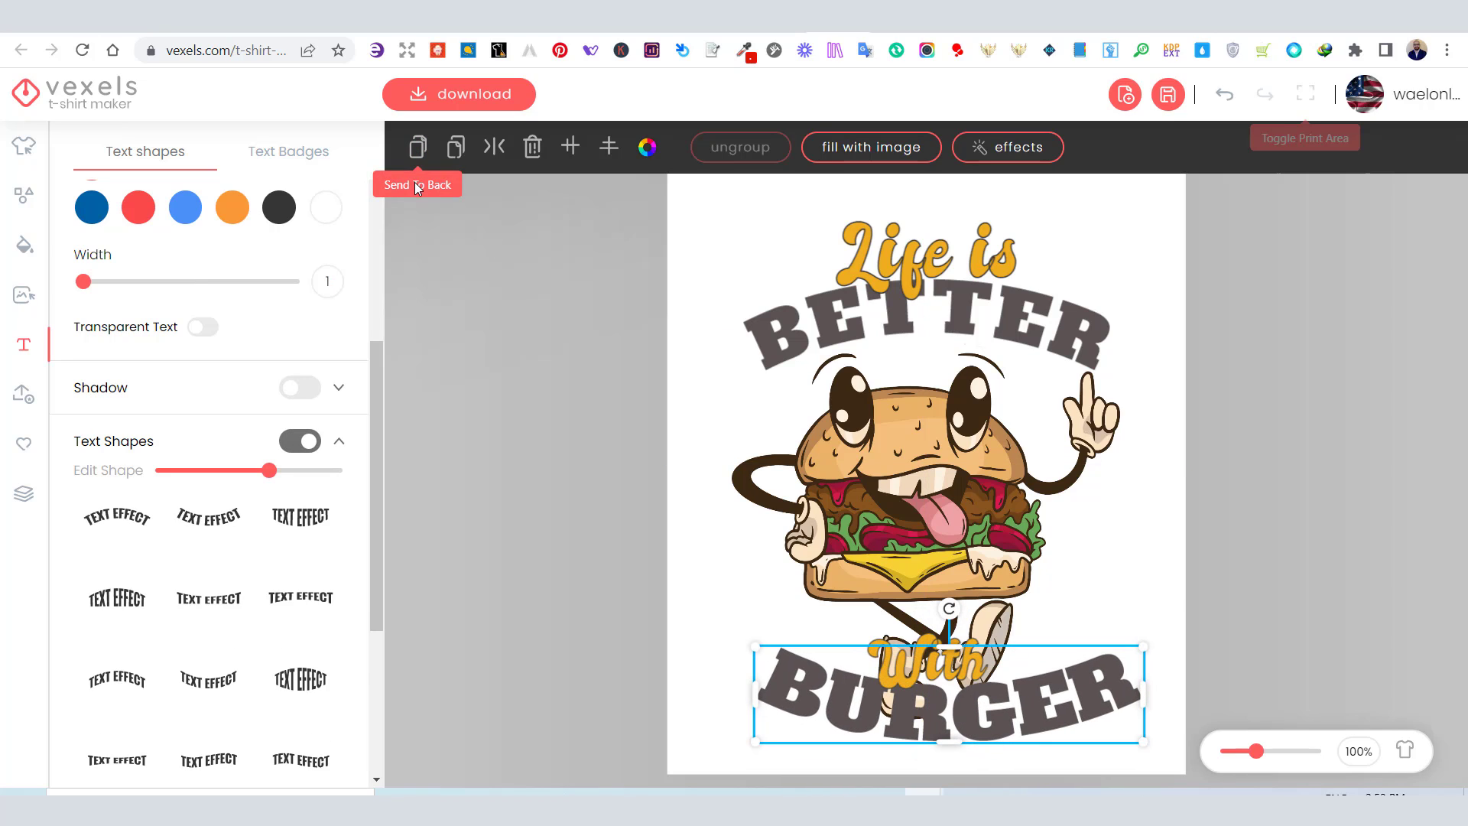
left_click(418, 188)
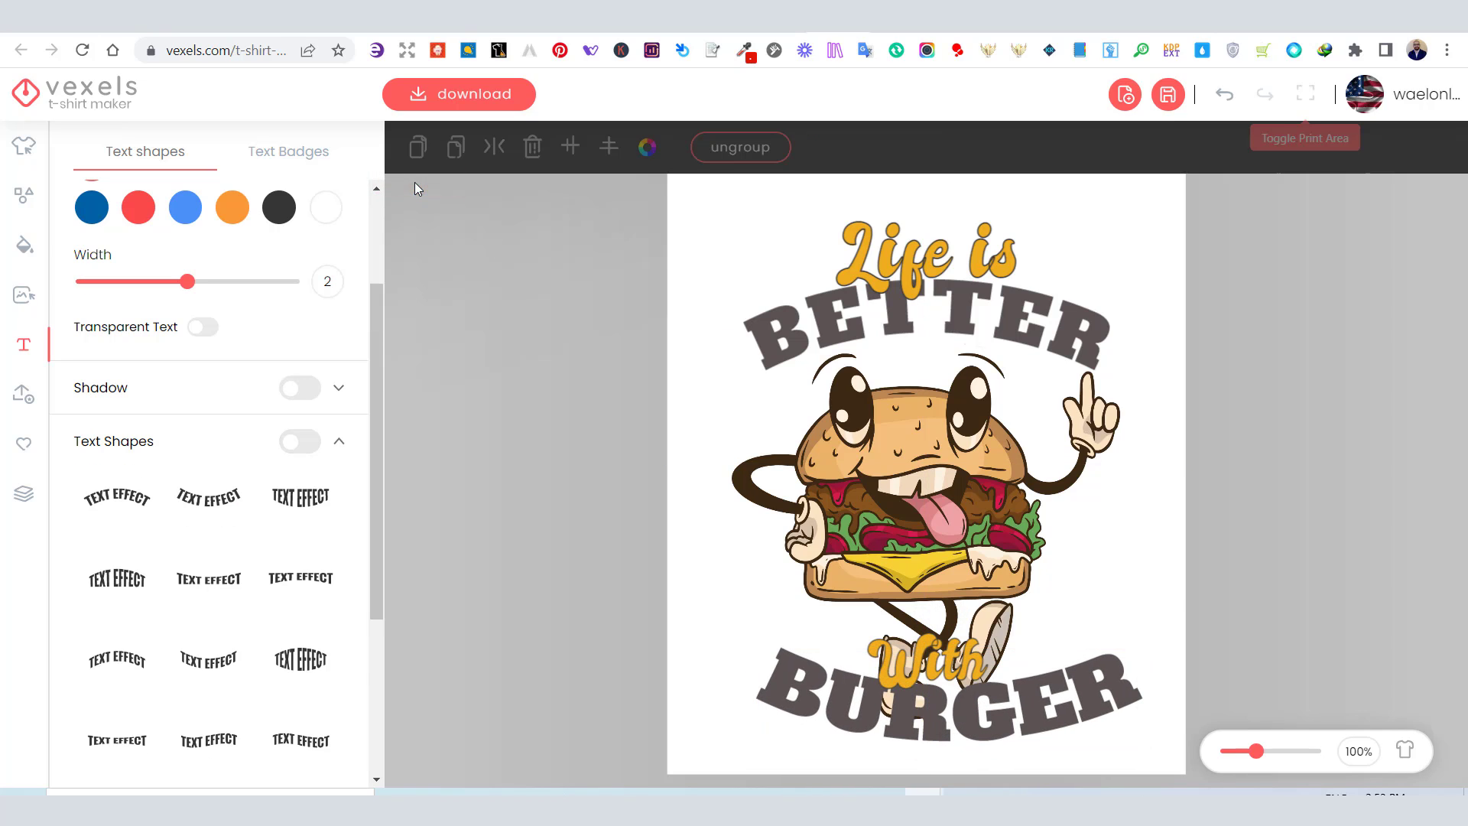
left_click(965, 544)
left_click(457, 149)
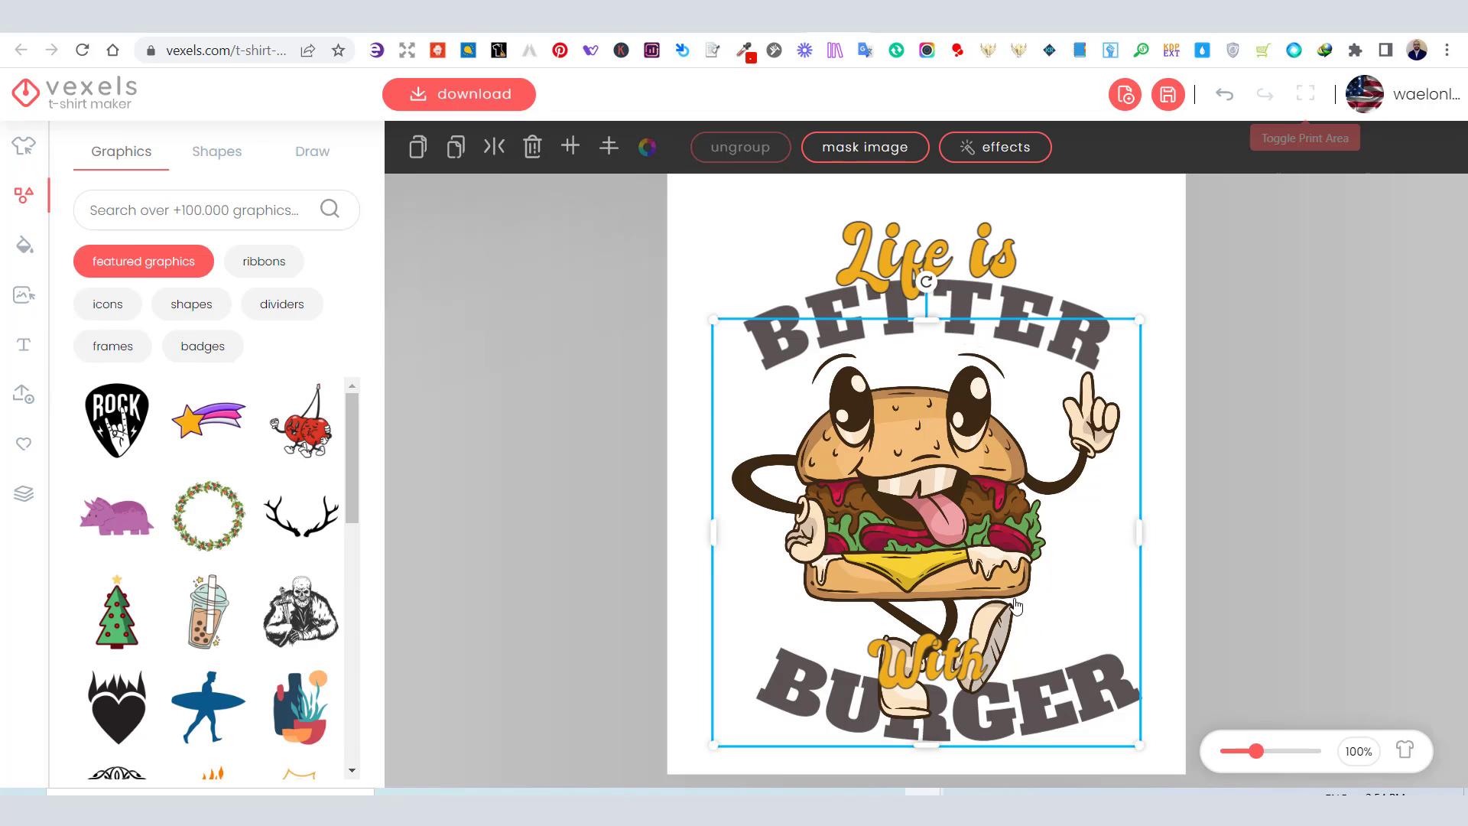
Set the stroke width of the "With" text to 1.2
left_click(941, 659)
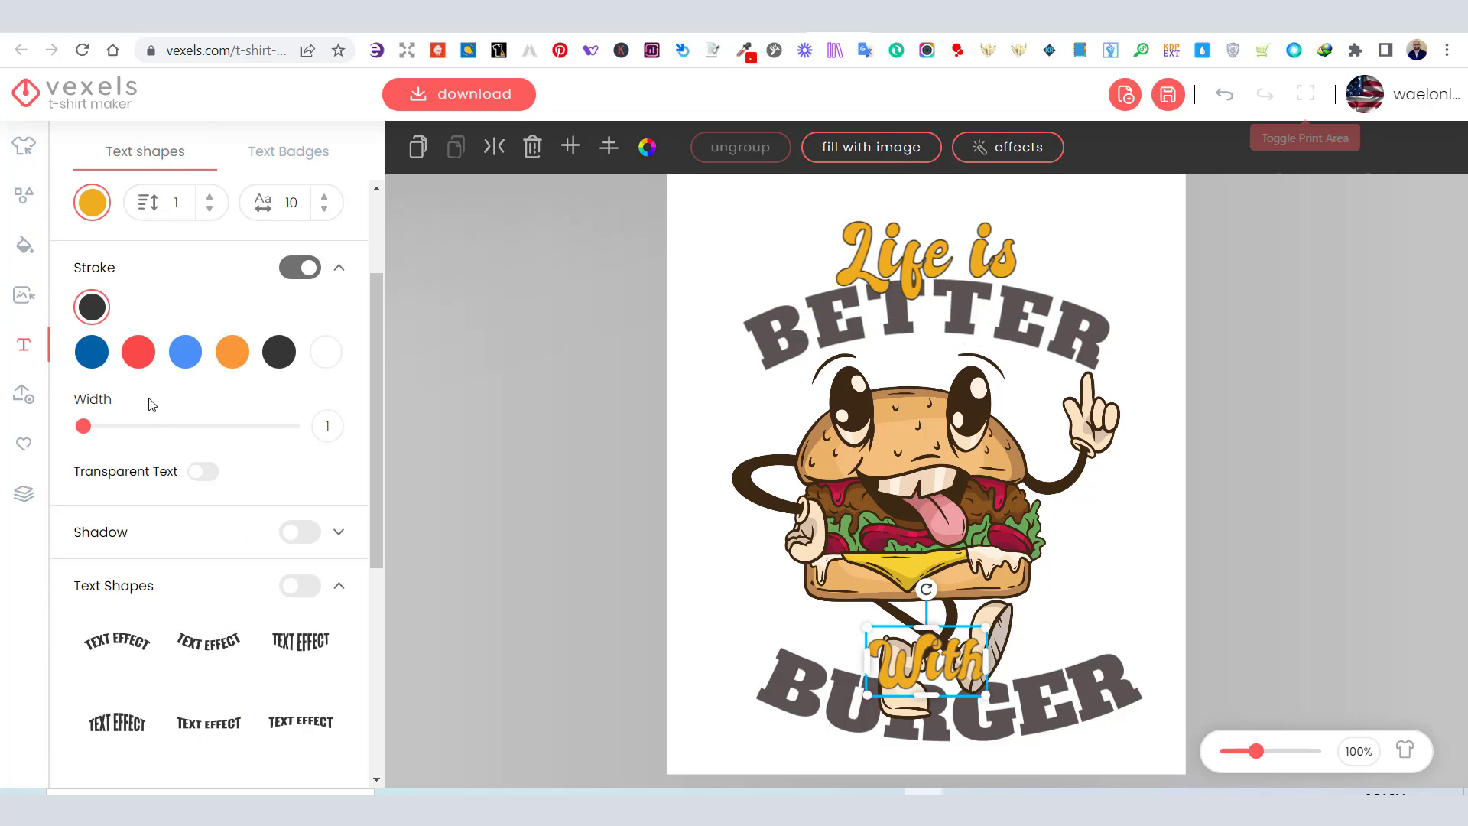
mouse_move(85, 427)
left_mouse_down()
mouse_move(135, 427)
mouse_move(84, 428)
left_mouse_up()
scroll(120, 422, "up", 2)
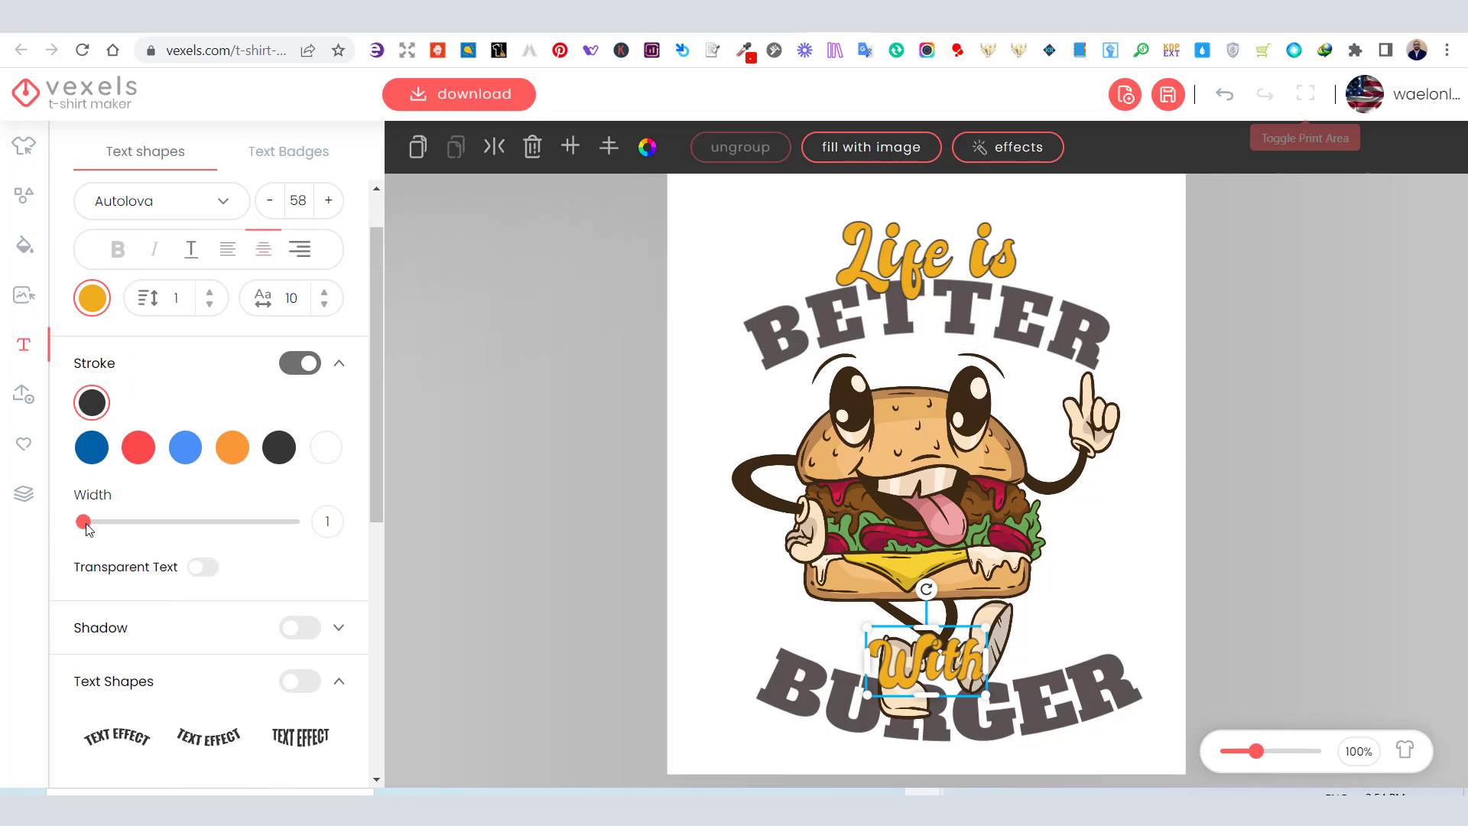
left_click_drag(84, 522, 105, 522)
Add a dark grey shadow to the "With" text with offset X -1.6 and offset Y 1.3
left_click(308, 630)
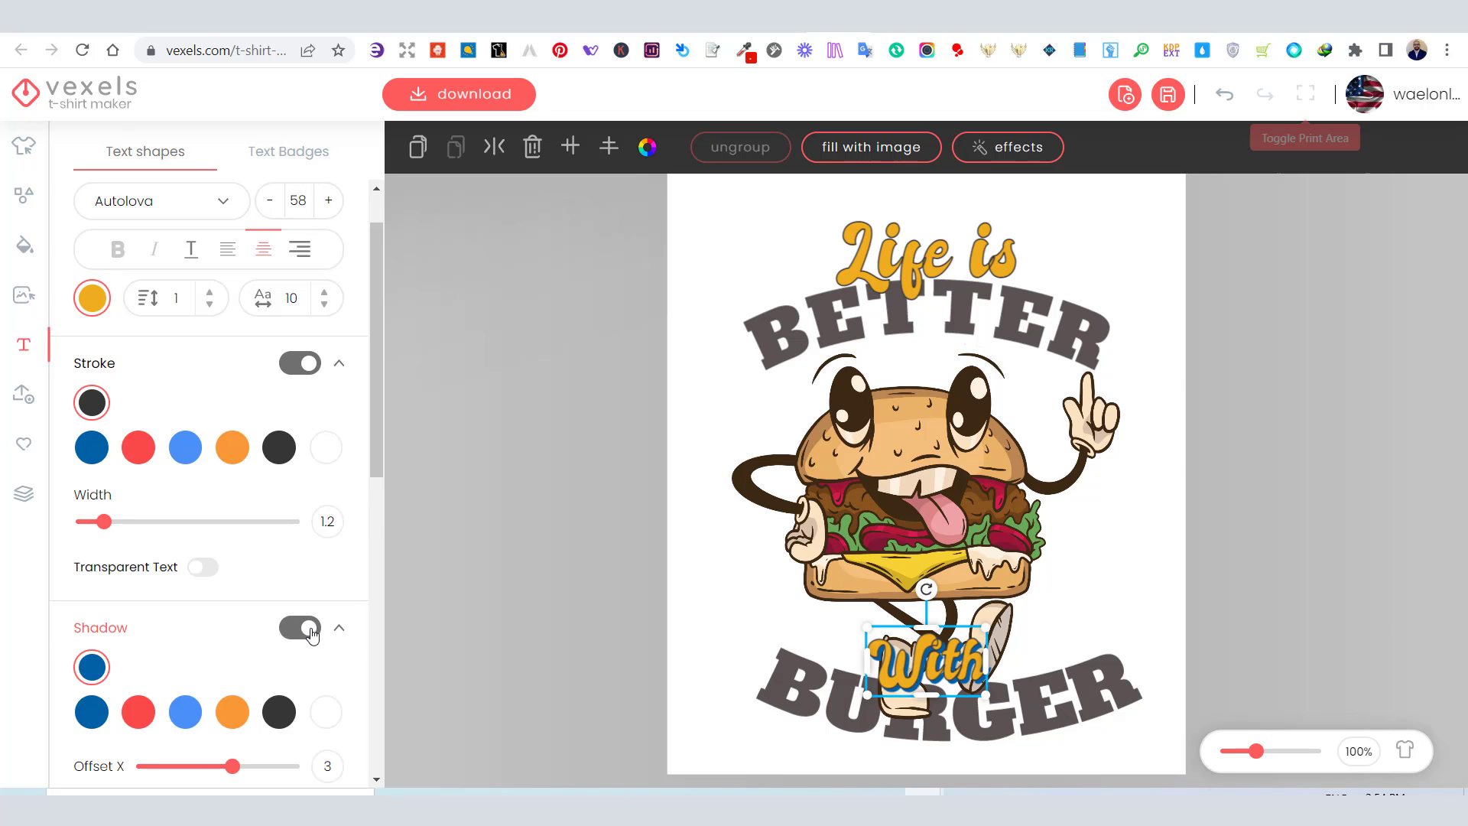
scroll(246, 673, "down", 1)
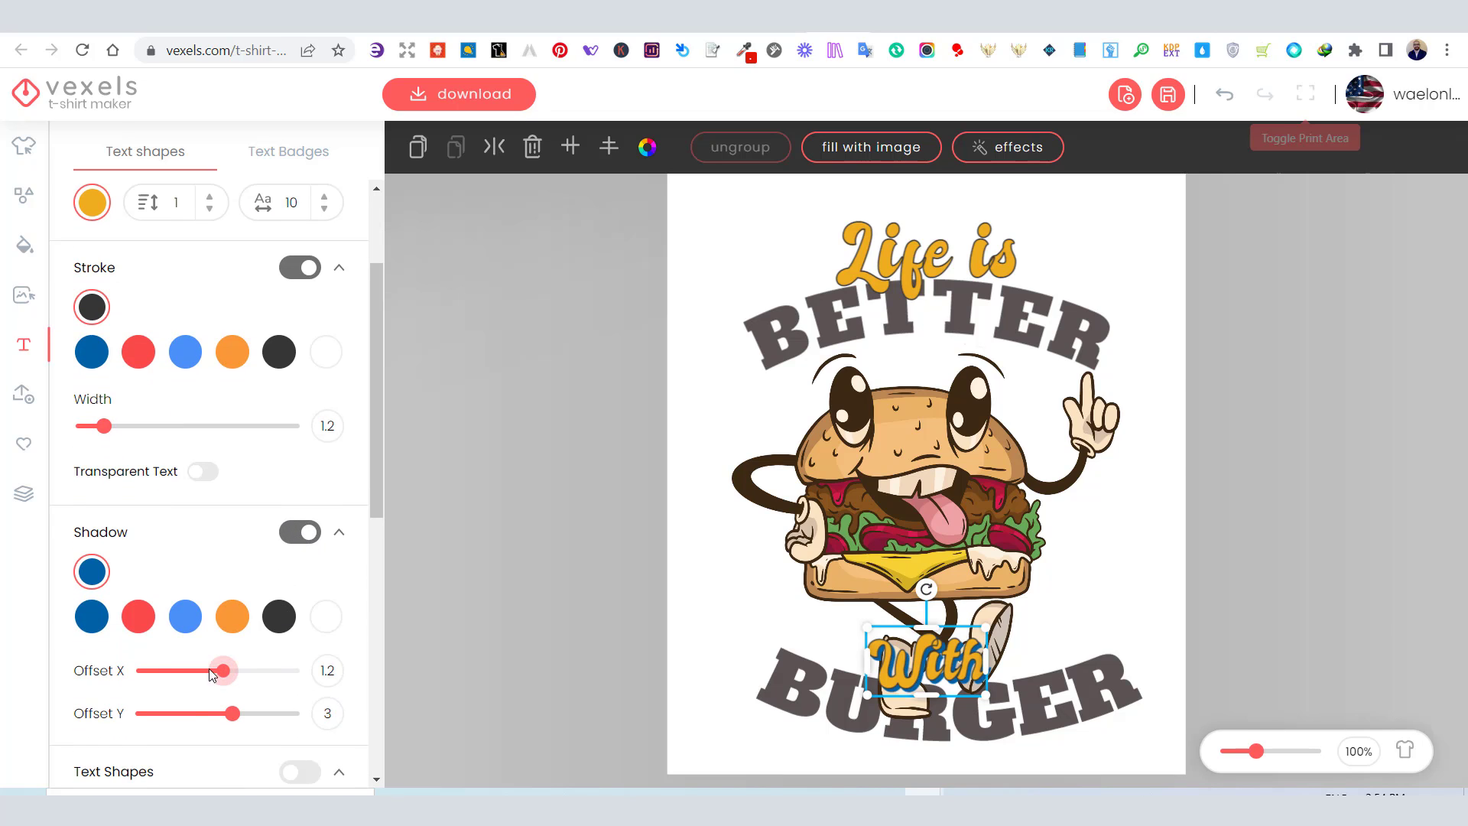
left_click_drag(208, 669, 197, 675)
left_click(283, 621)
scroll(246, 698, "down", 1)
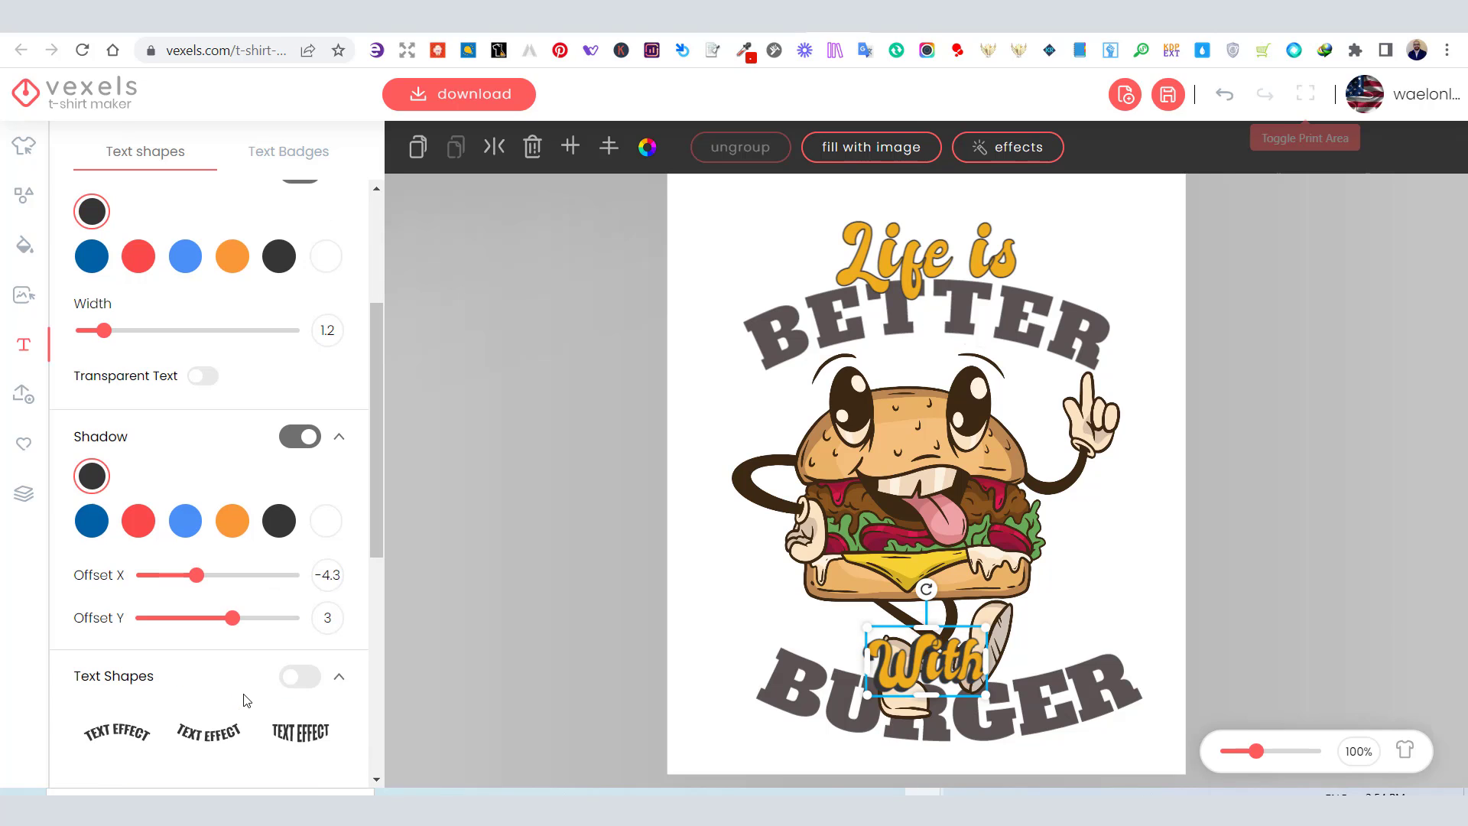
mouse_move(233, 620)
left_mouse_down()
mouse_move(171, 627)
mouse_move(226, 621)
left_mouse_up()
mouse_move(196, 575)
left_mouse_down()
mouse_move(180, 575)
mouse_move(213, 581)
left_mouse_up()
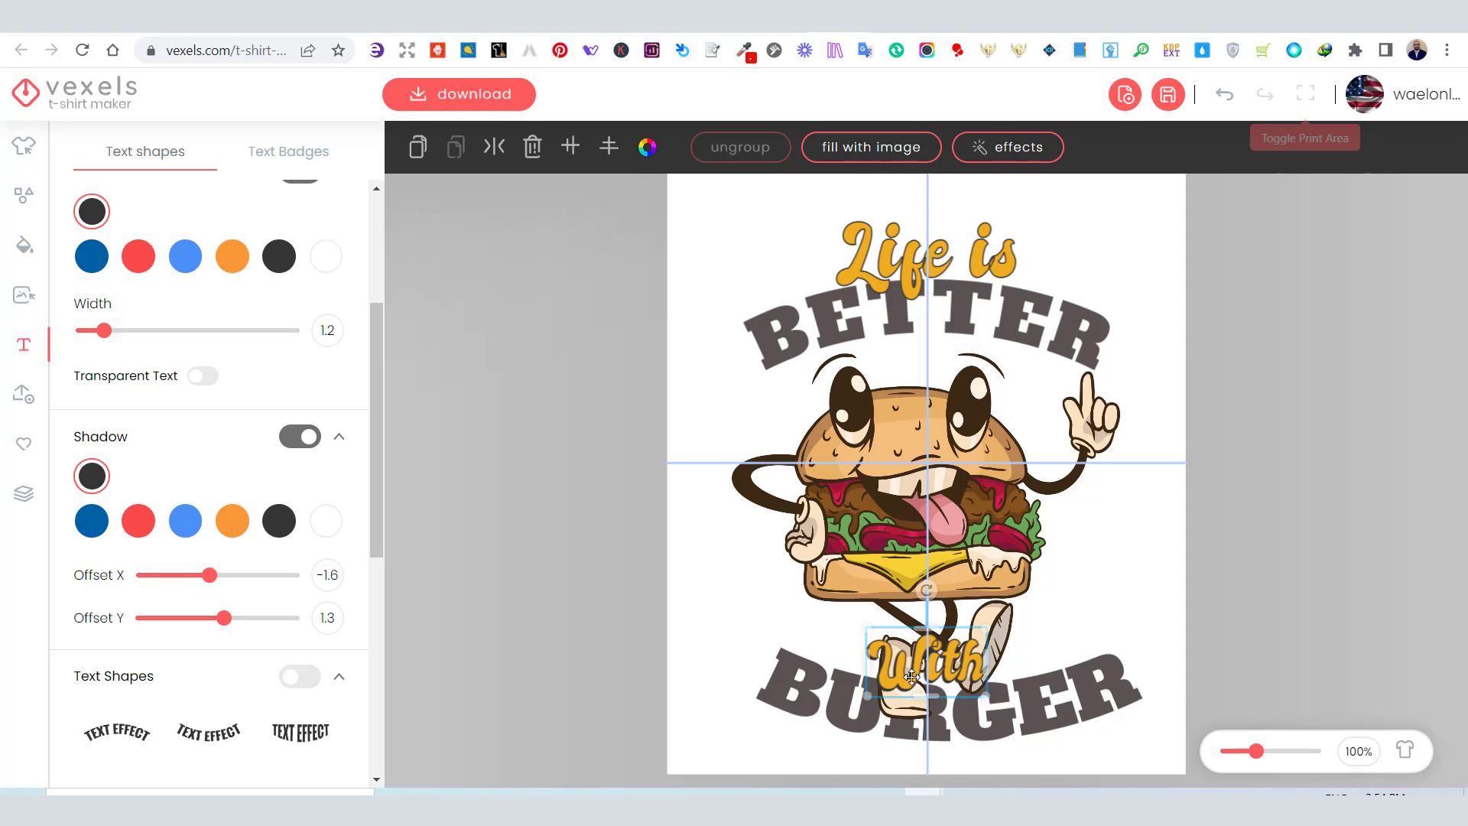
Raise the burger illustration so it overlaps "BETTER" and centre the "BURGER" text beneath it
left_click(945, 450)
key("ctrl+z")
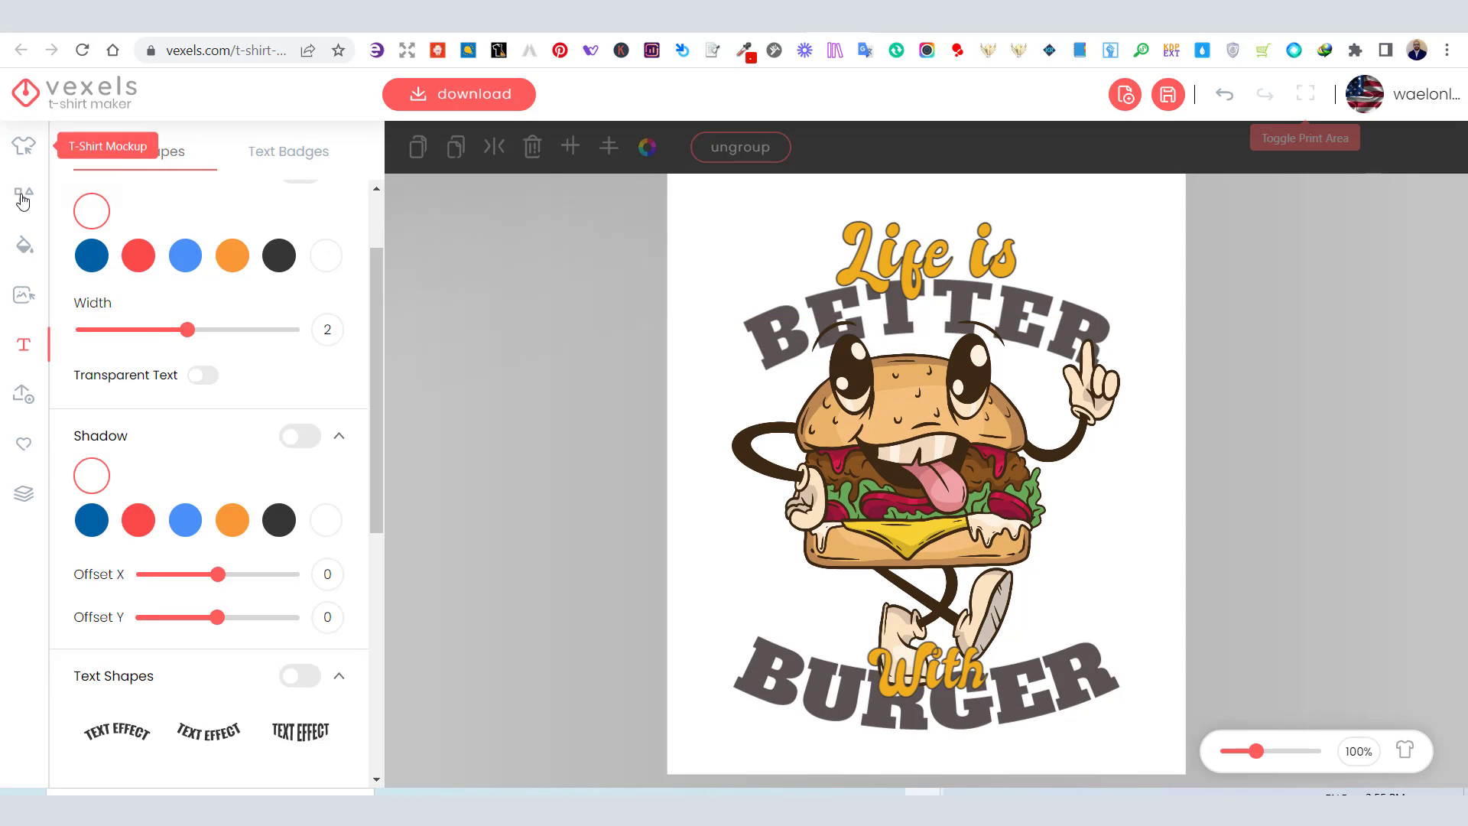
Search the graphics library for "stars" and look through the results
left_click(24, 195)
left_click(196, 209)
type("stars")
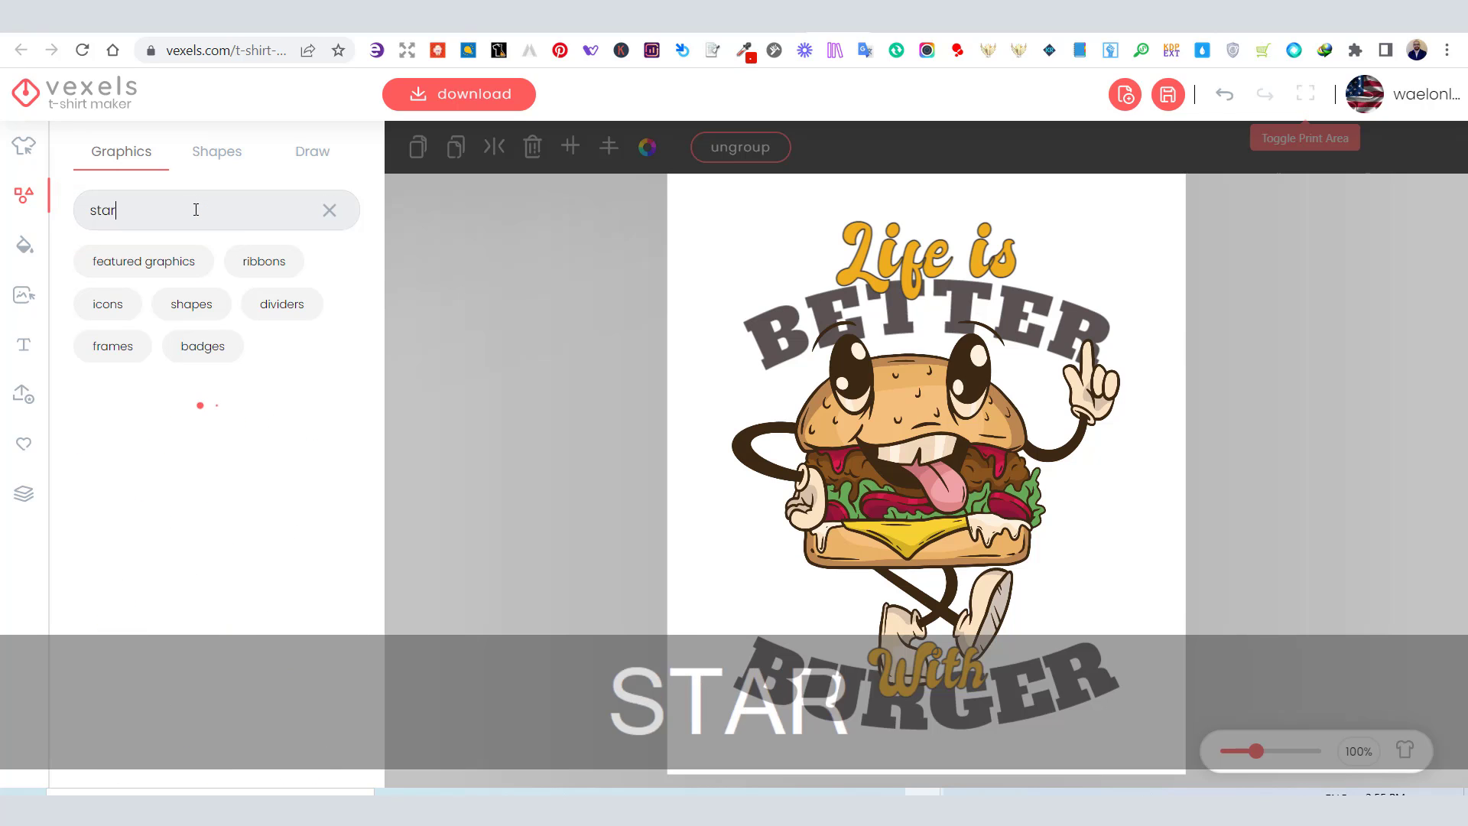
key("Return")
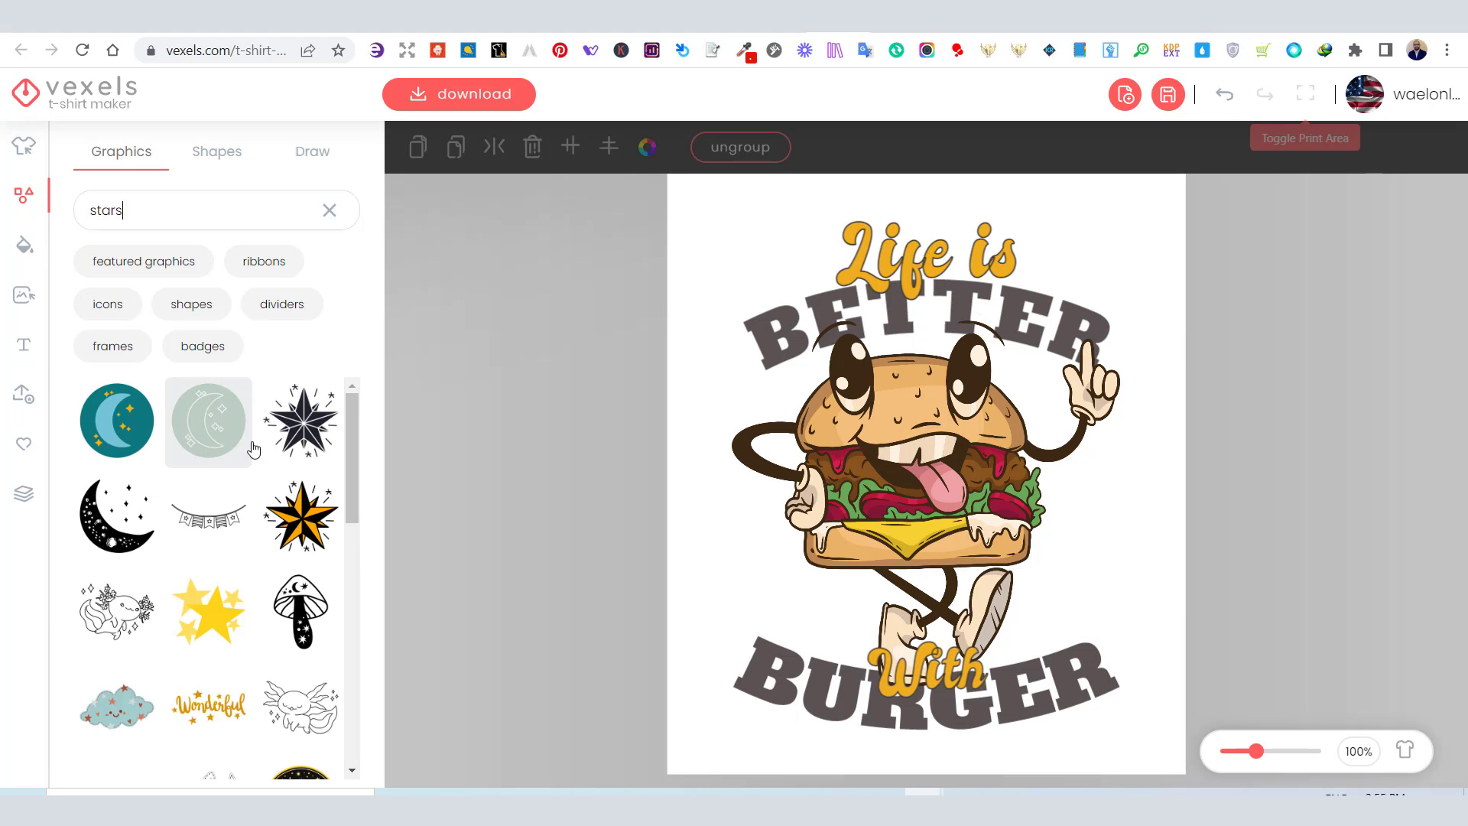
scroll(256, 452, "down", 5)
scroll(260, 451, "down", 10)
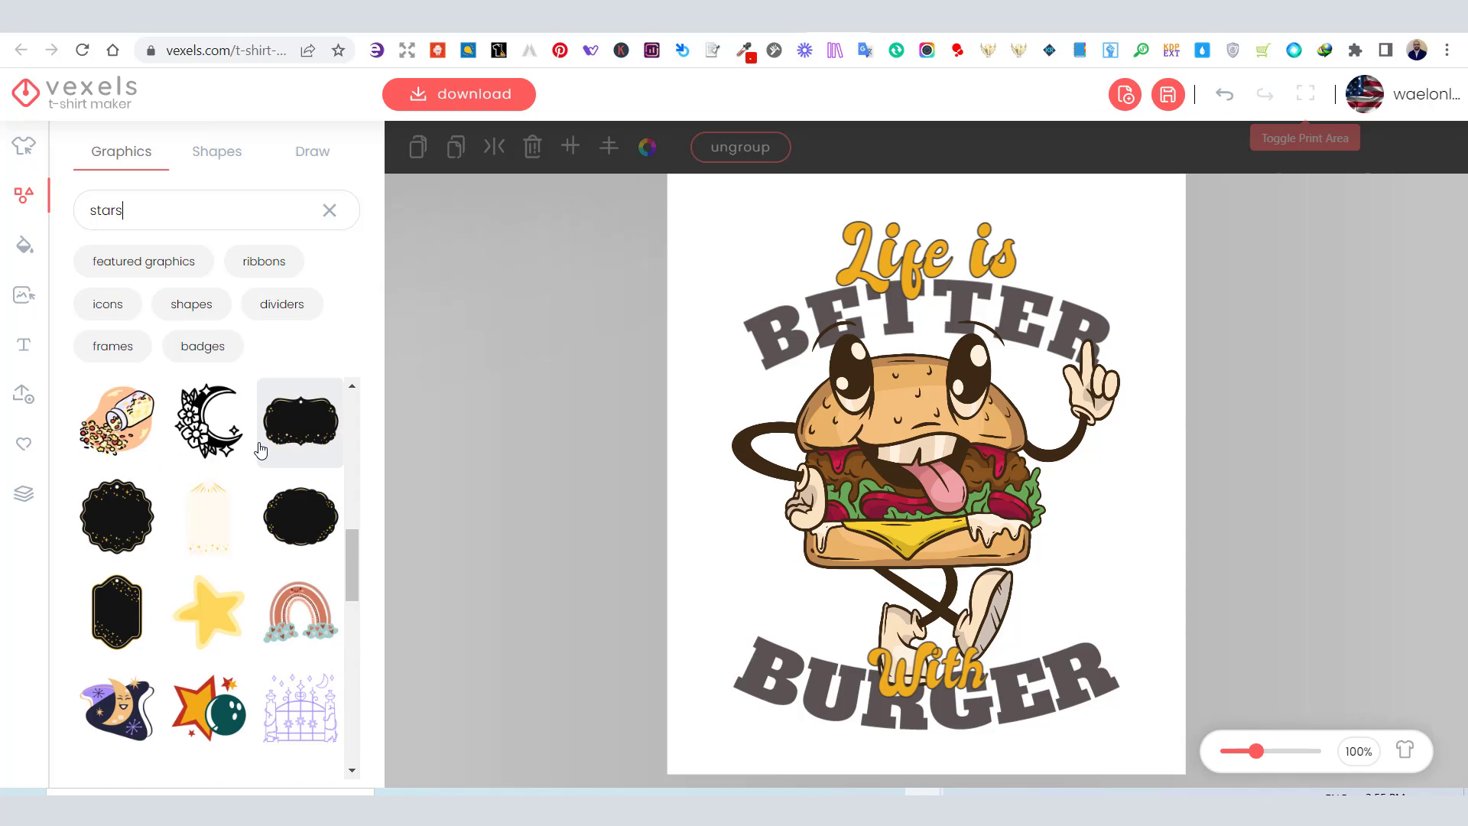
Change the graphics search to "star" and insert the yellow four-pointed star with the offset brown outline
key("BackSpace")
scroll(283, 506, "down", 8)
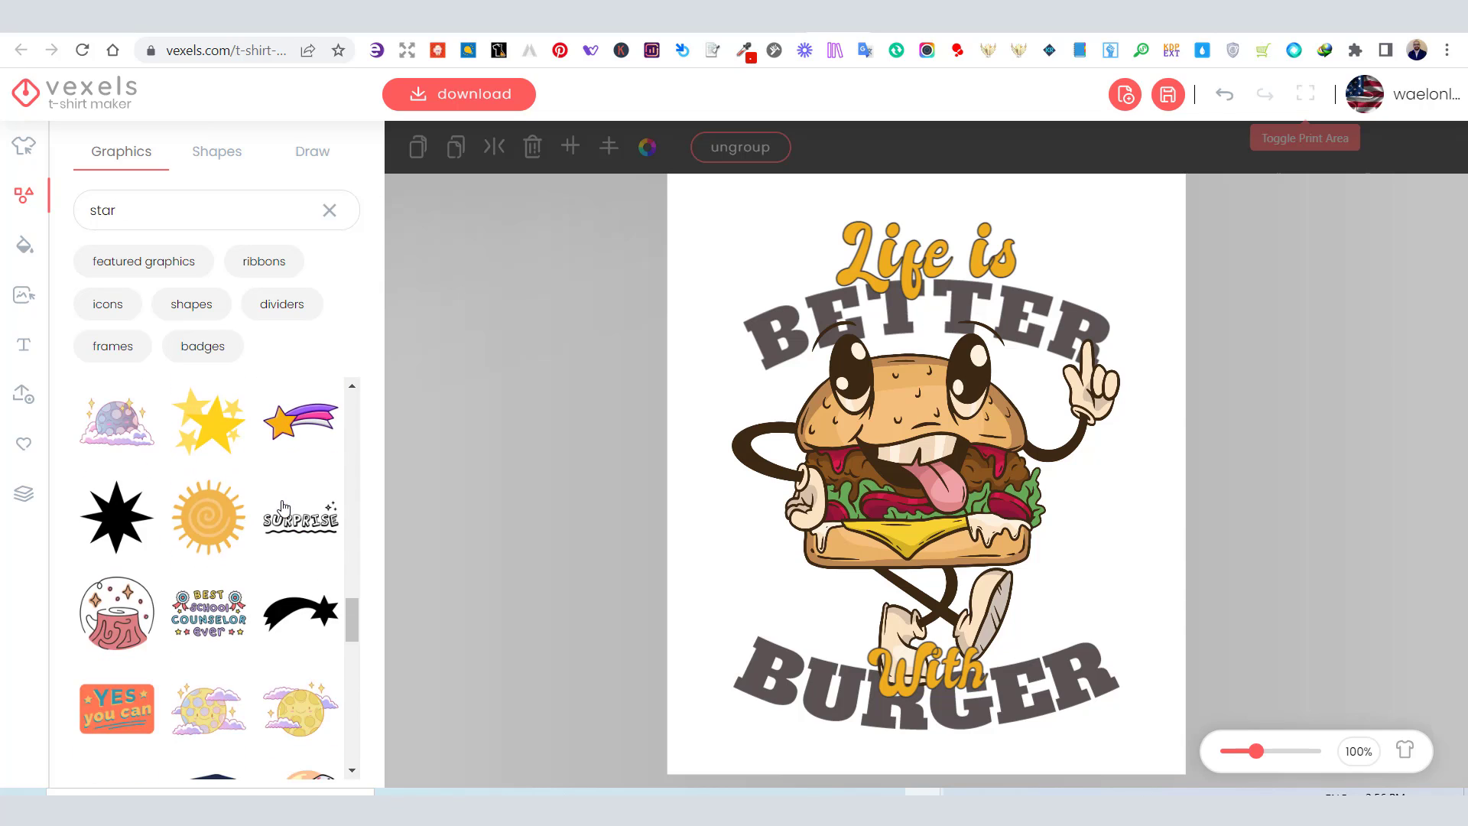
scroll(283, 503, "down", 8)
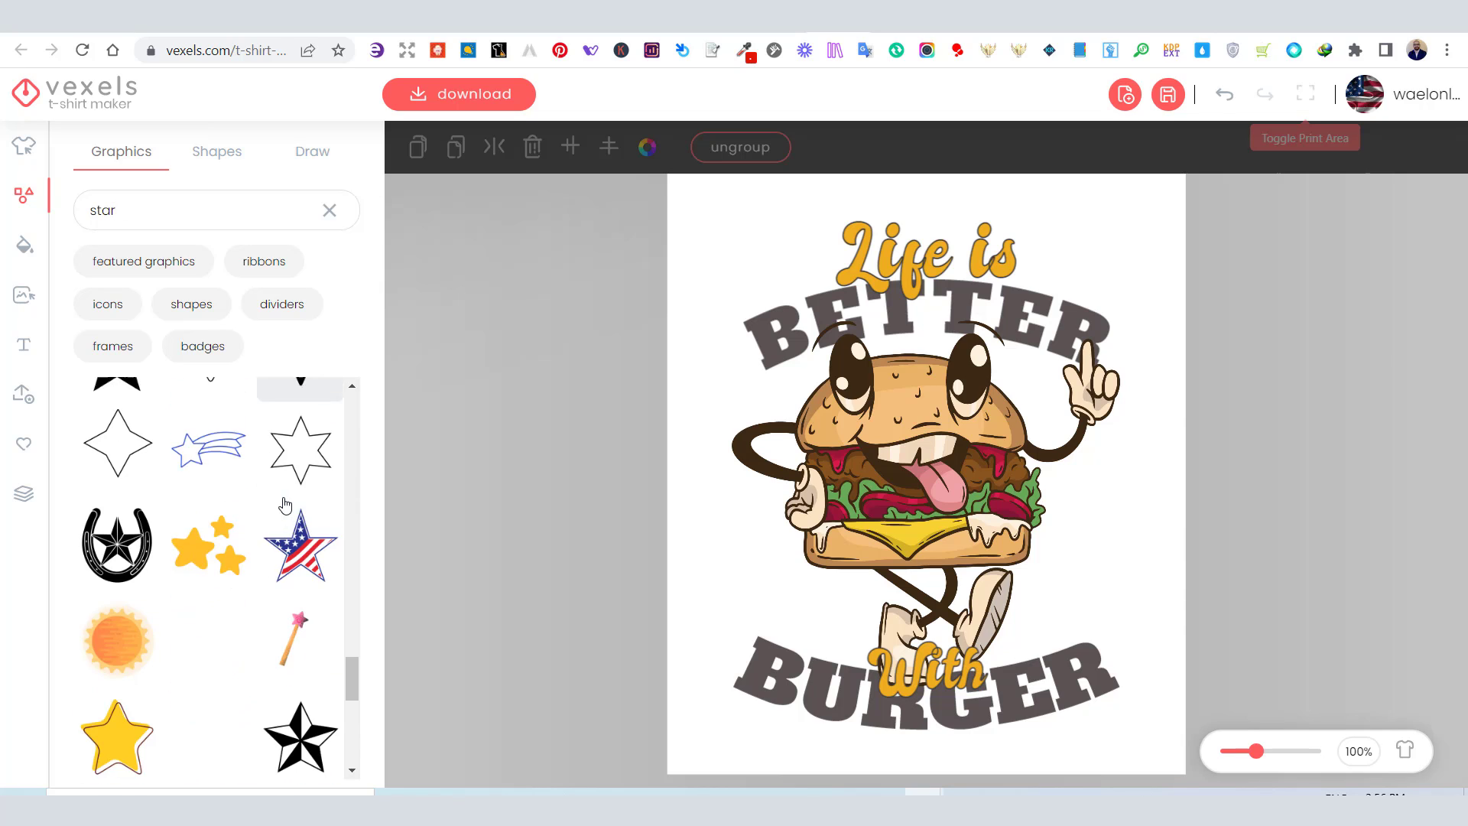
scroll(284, 502, "down", 8)
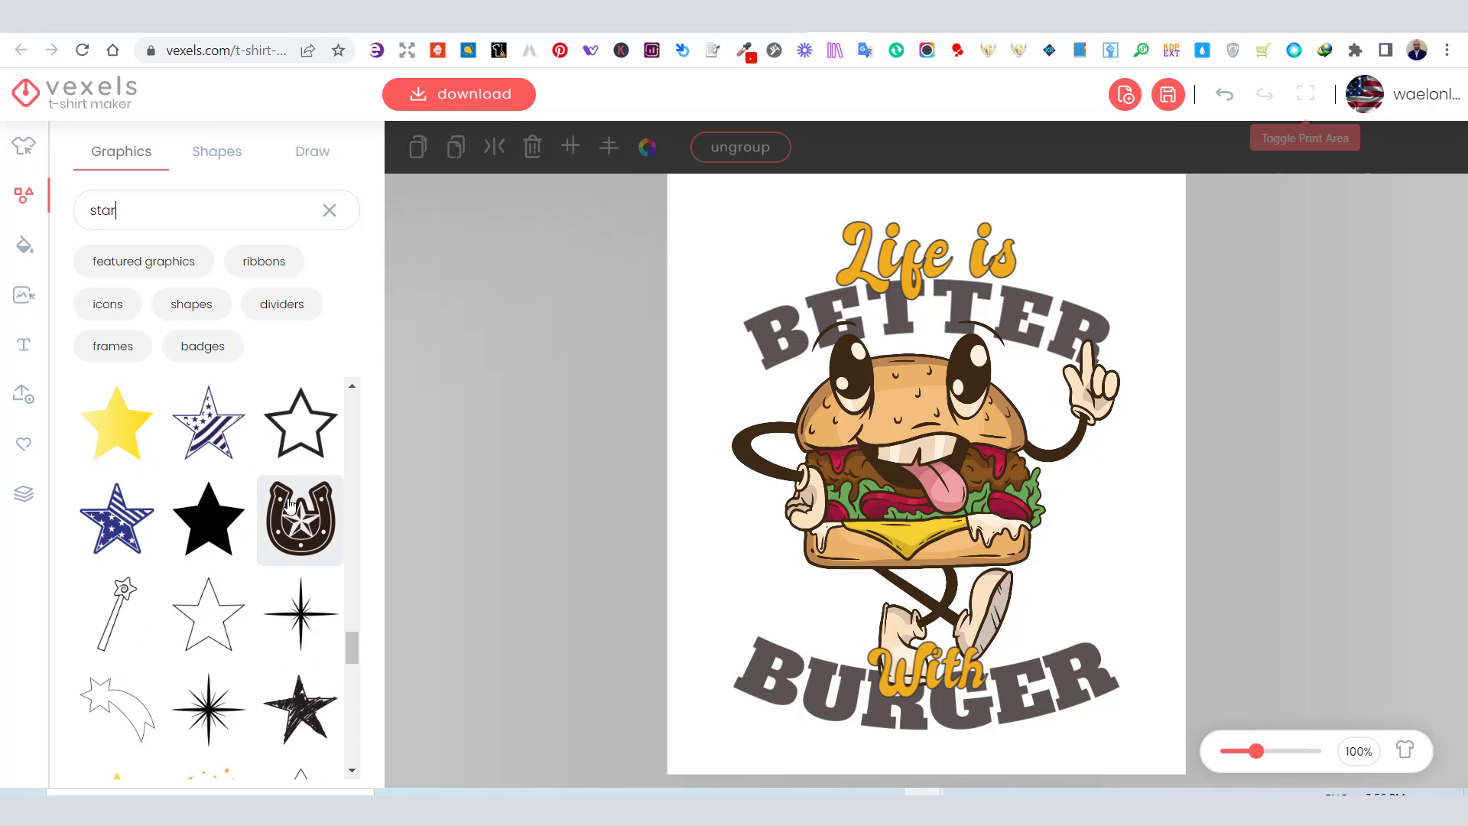
scroll(289, 502, "down", 8)
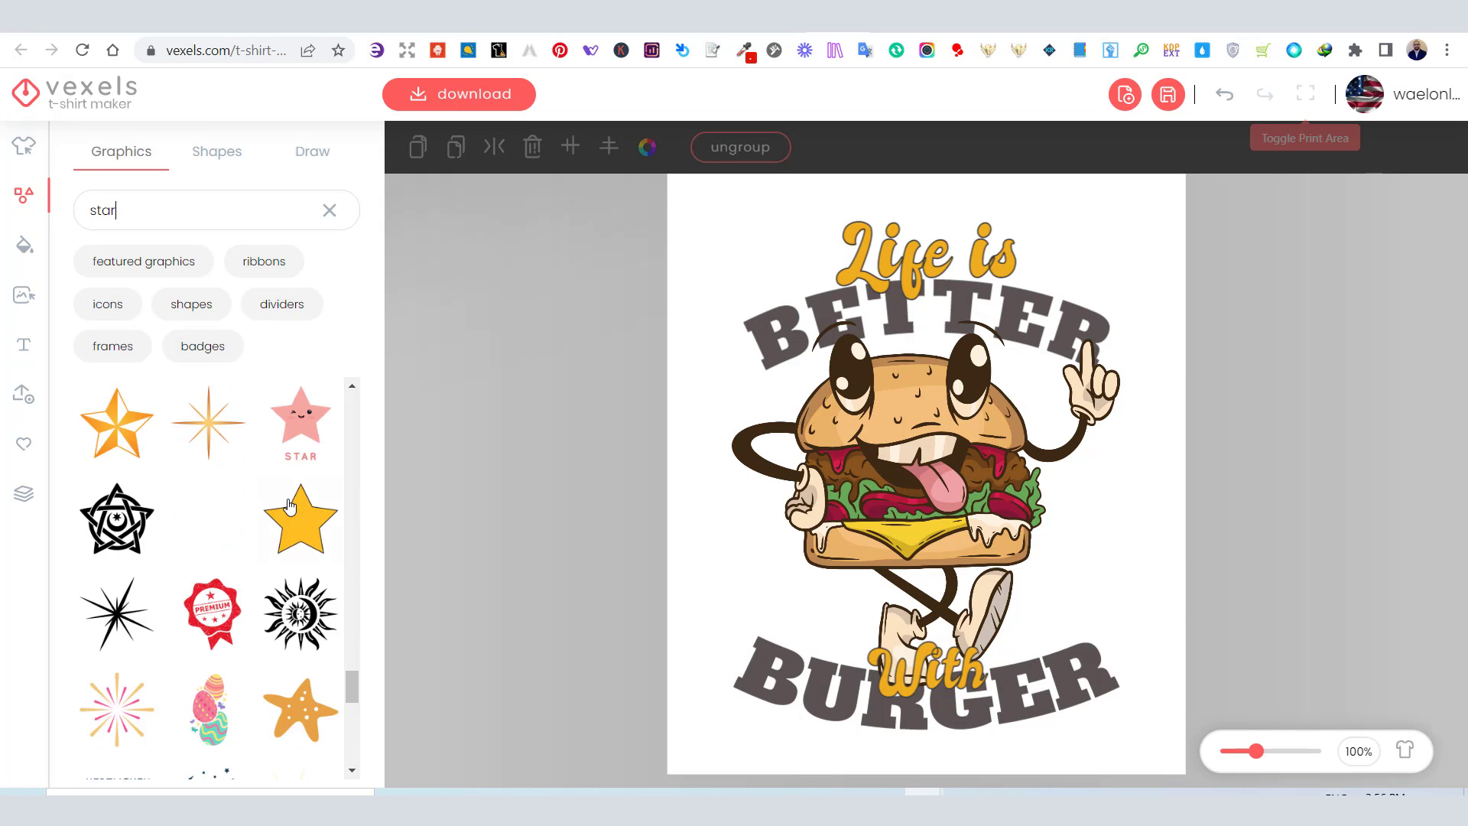
scroll(292, 502, "down", 8)
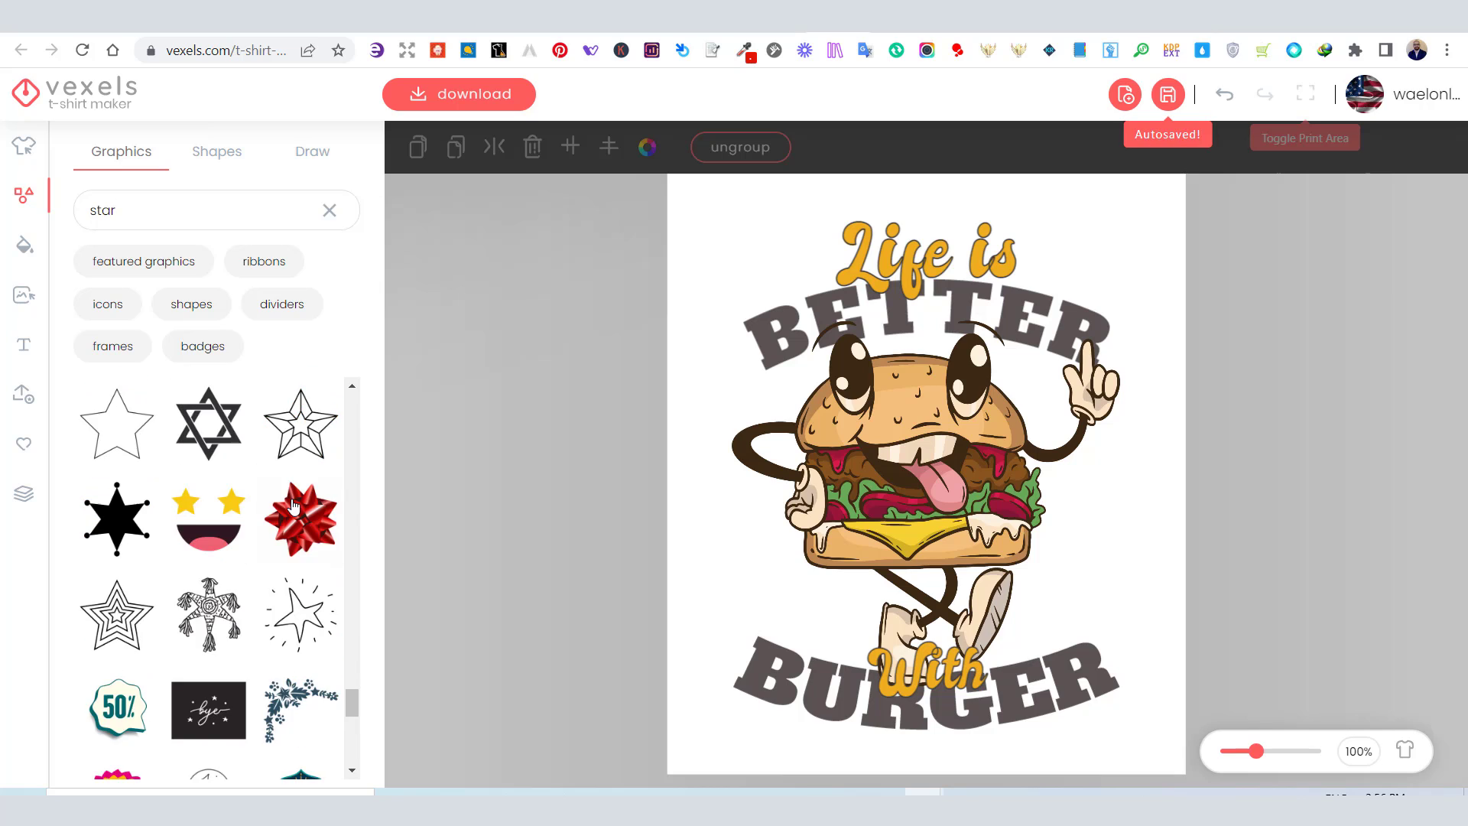
scroll(293, 504, "down", 5)
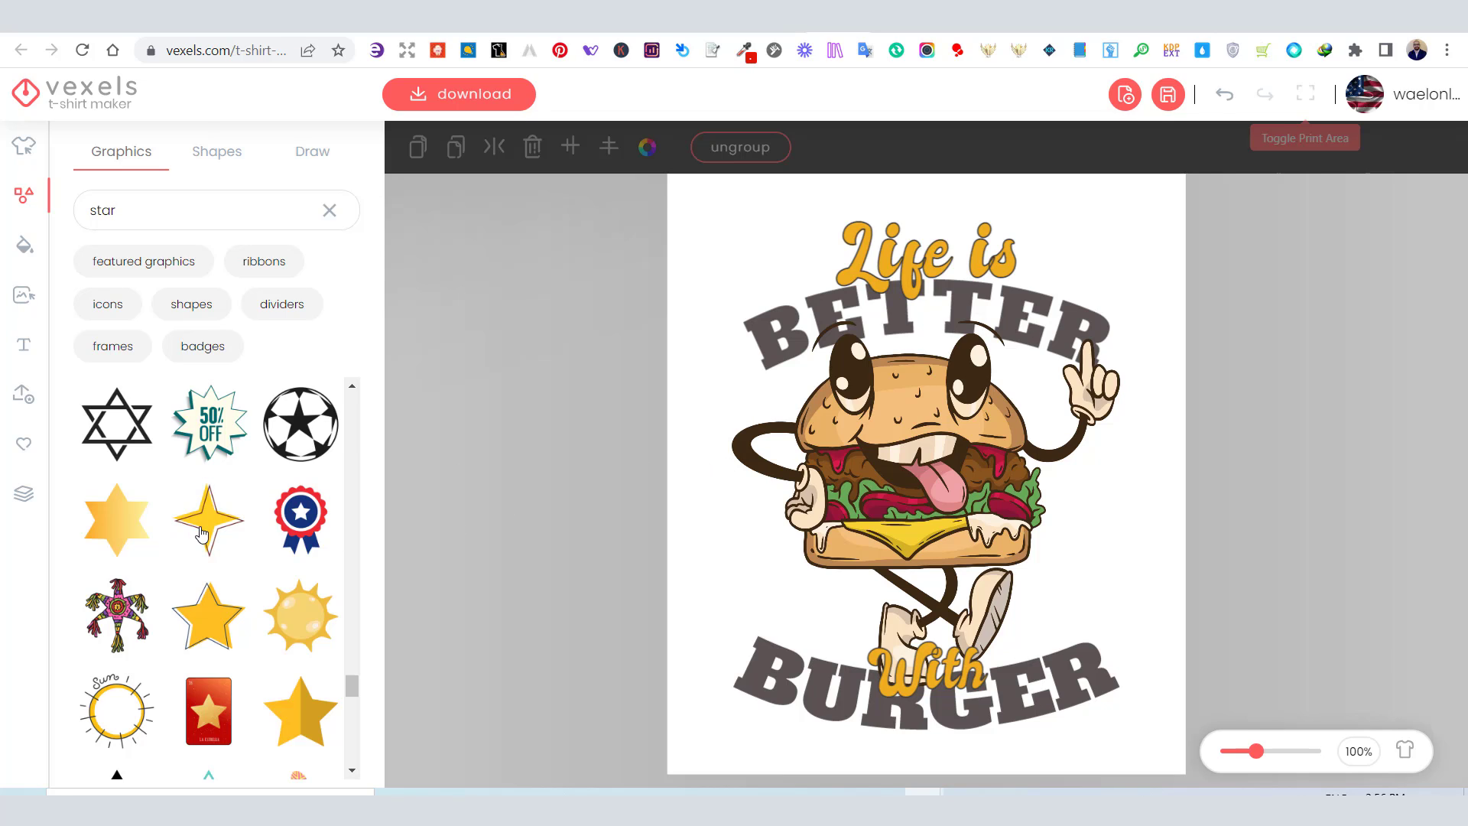
left_click(224, 527)
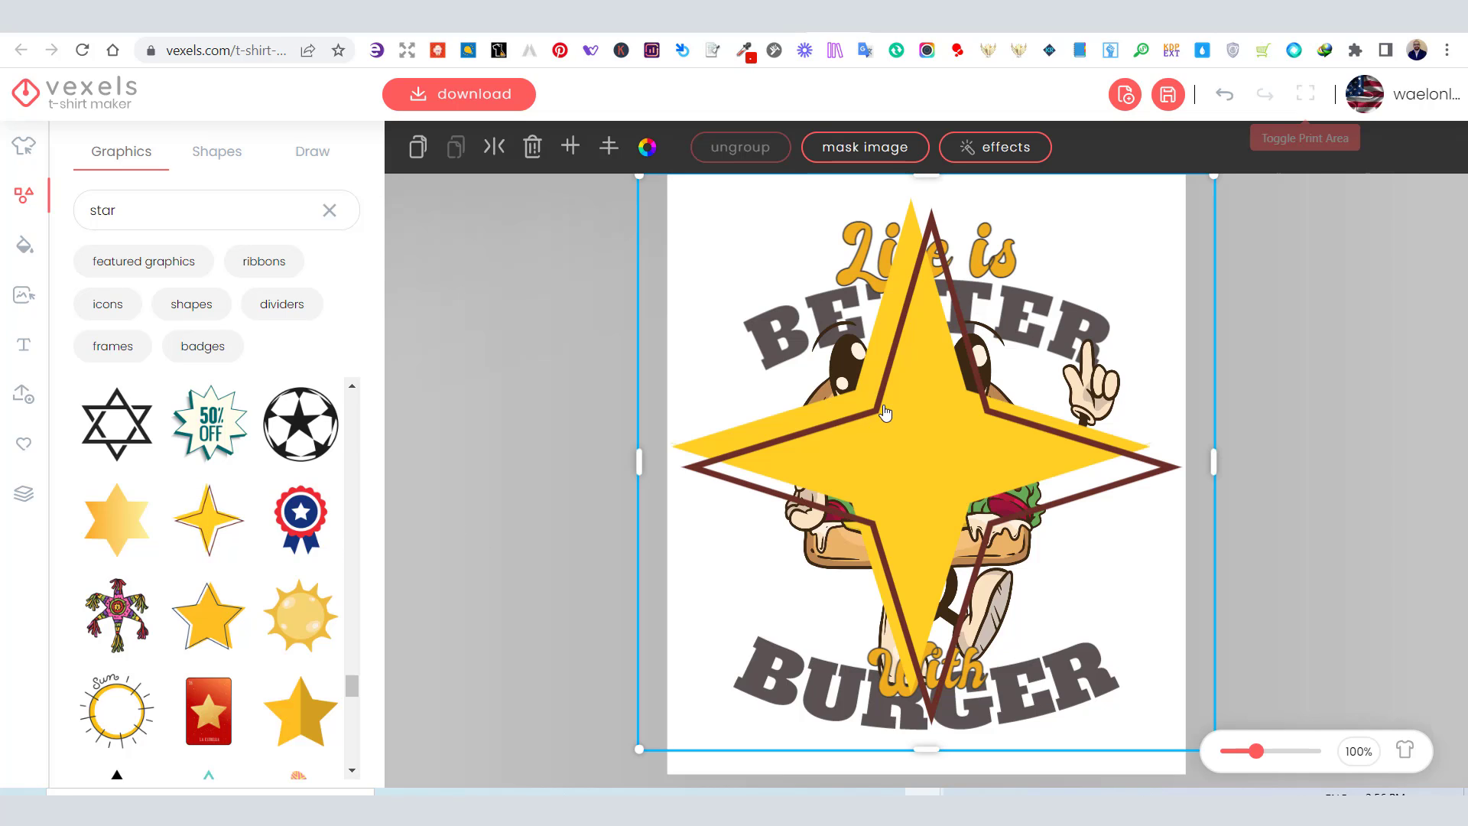
Shrink the four-pointed star and place it right of the burger's feet, above the end of "BURGER"
left_click_drag(902, 416, 868, 476)
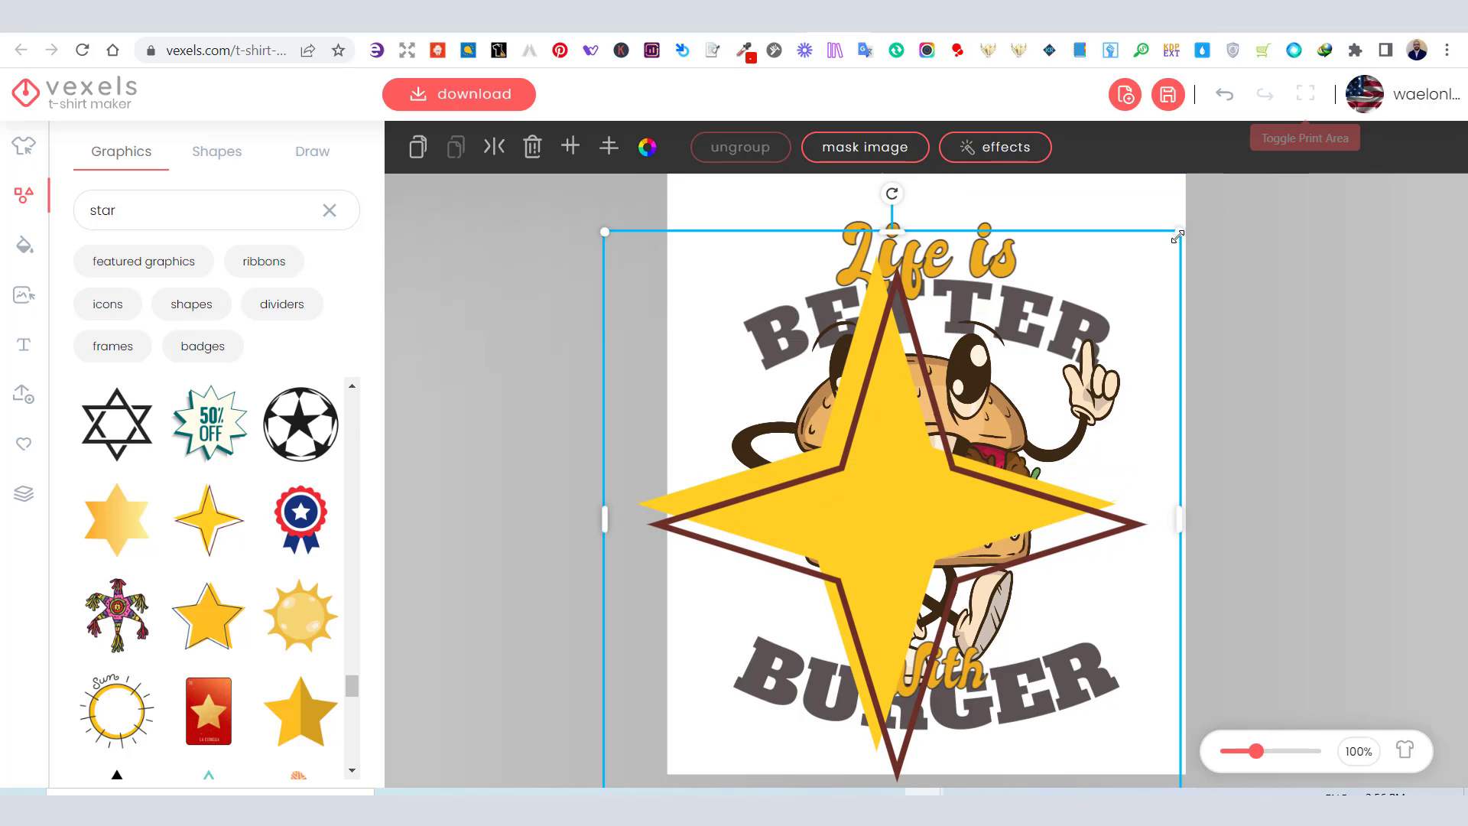
left_click_drag(1177, 237, 996, 387)
left_click_drag(891, 494, 1044, 531)
scroll(306, 612, "down", 3)
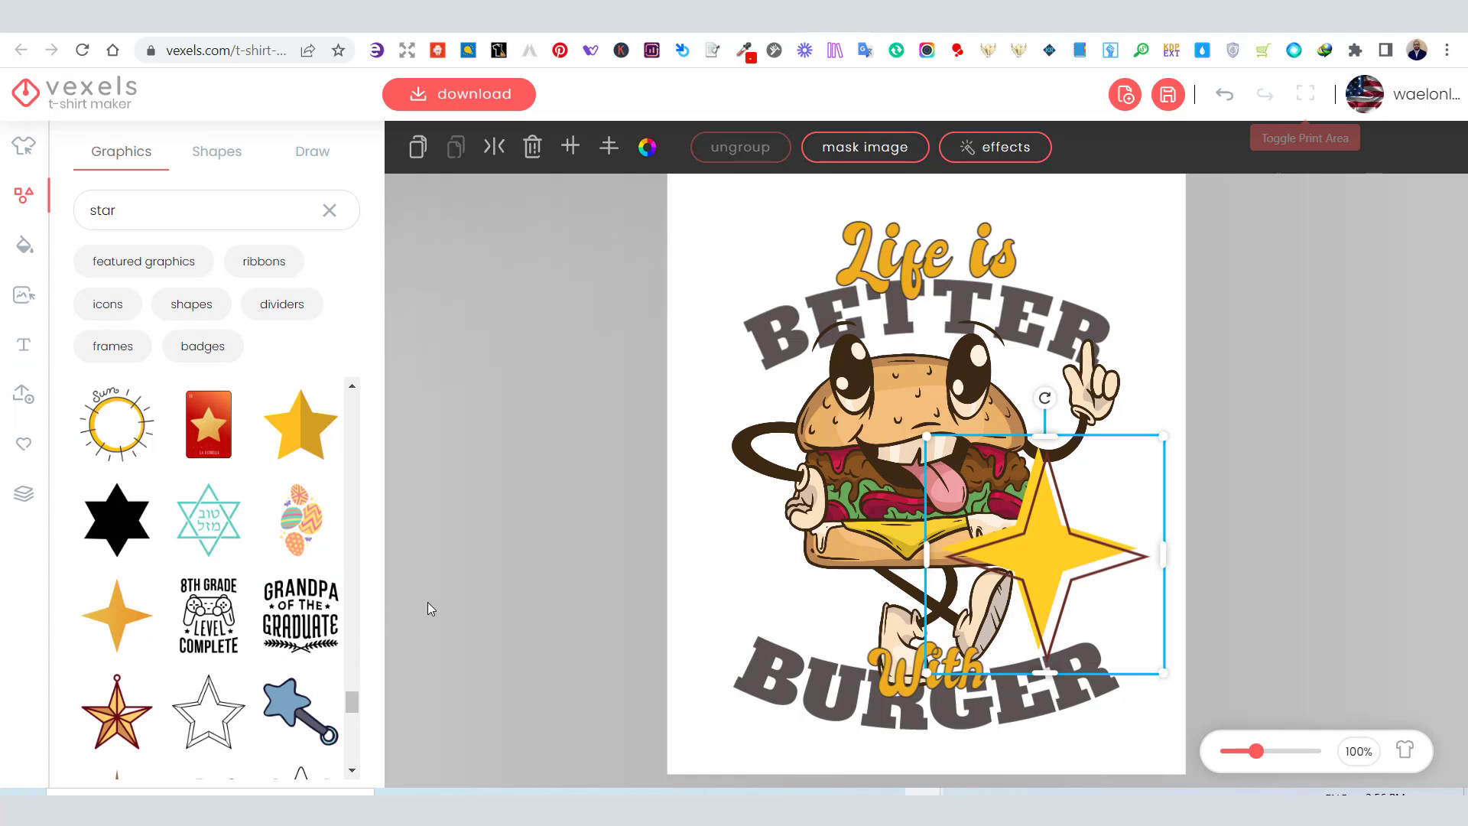
left_click_drag(927, 432, 1009, 508)
left_click_drag(1043, 558, 1064, 587)
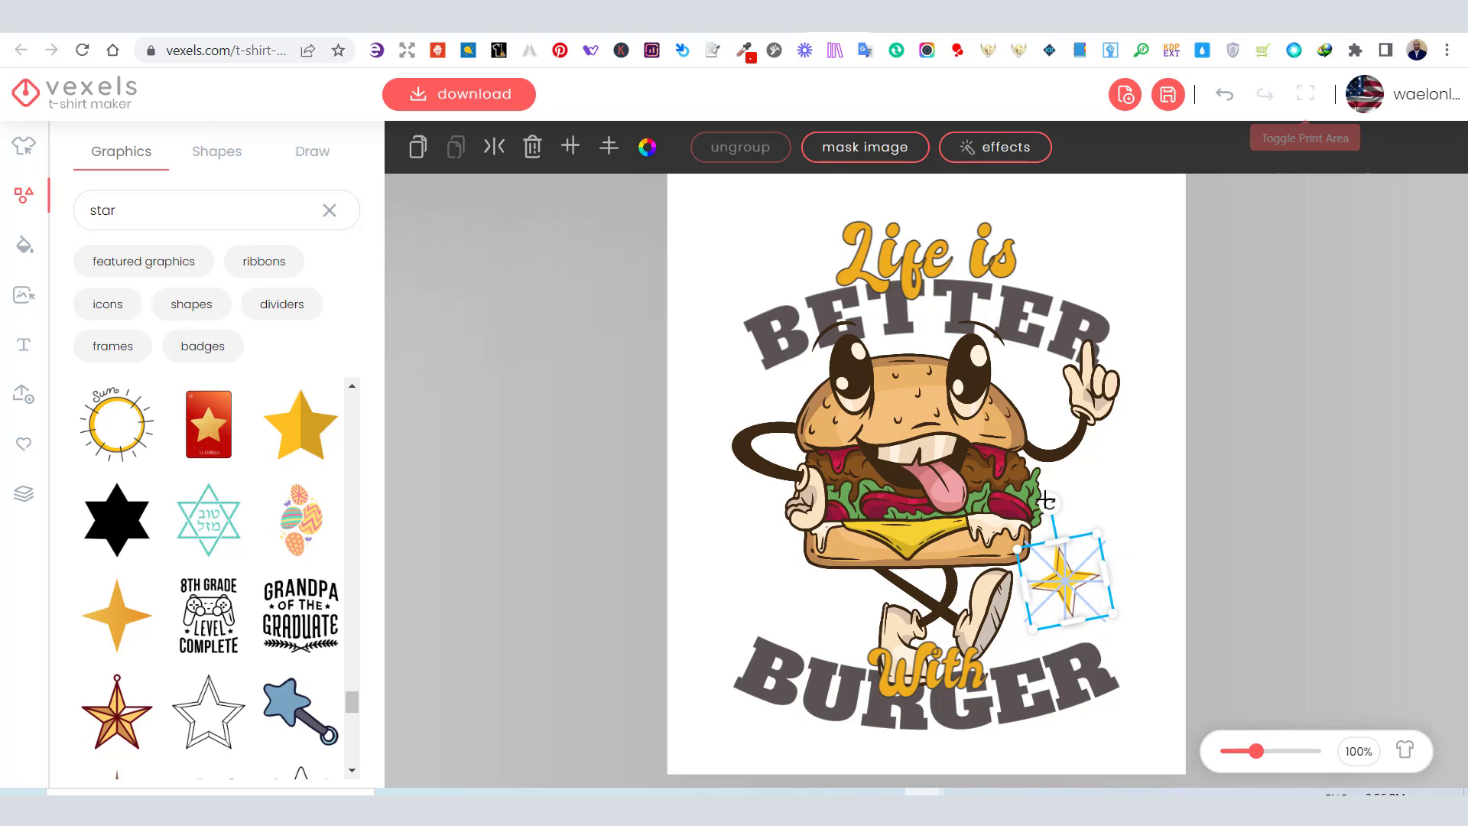
left_click(1138, 485)
left_click(1161, 498)
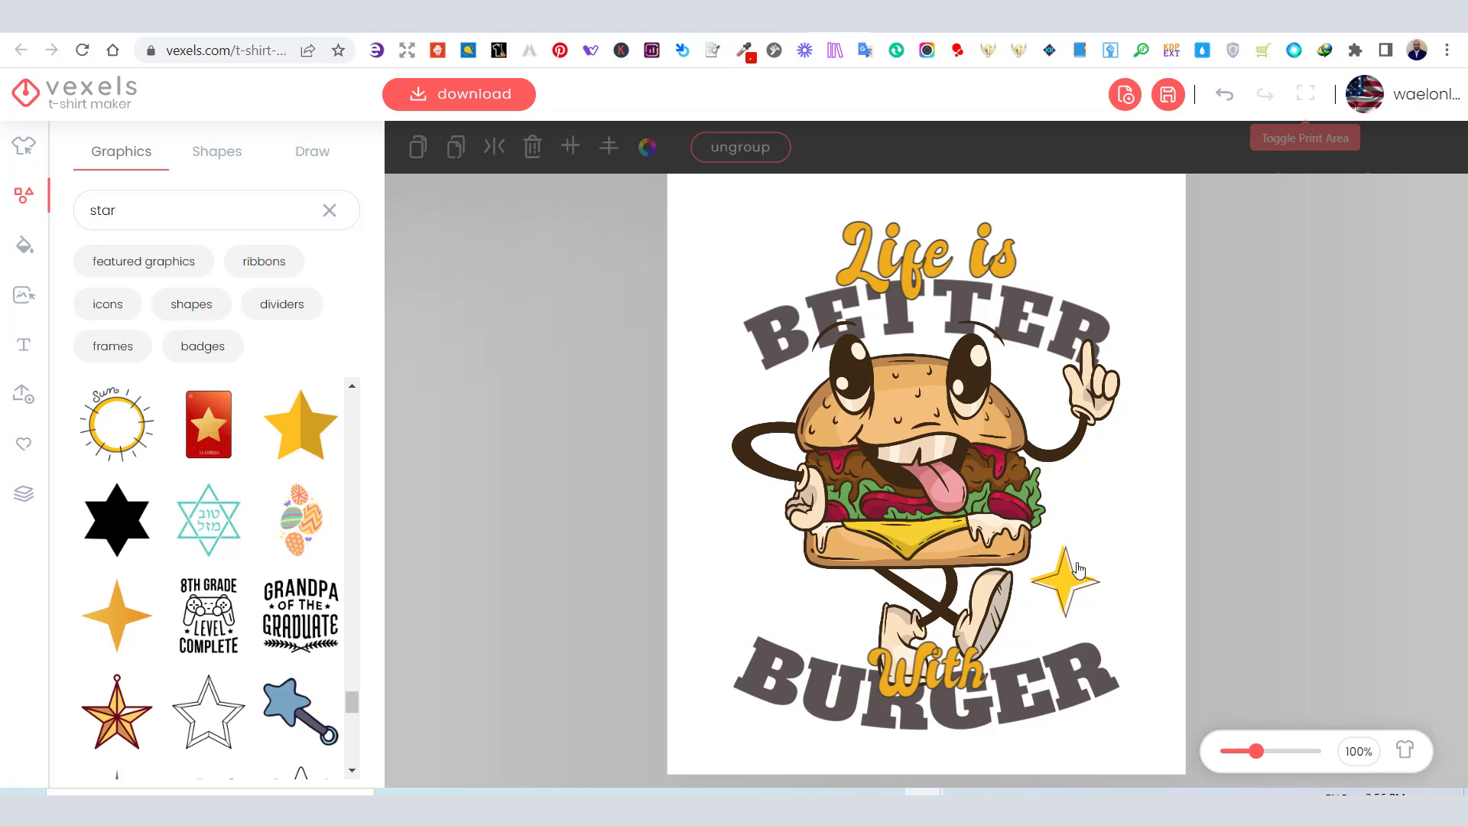
Insert a second four-pointed star, shrink it, tilt it slightly clockwise and place it left of the burger's legs
left_click(1064, 581)
scroll(318, 468, "up", 3)
left_click(208, 425)
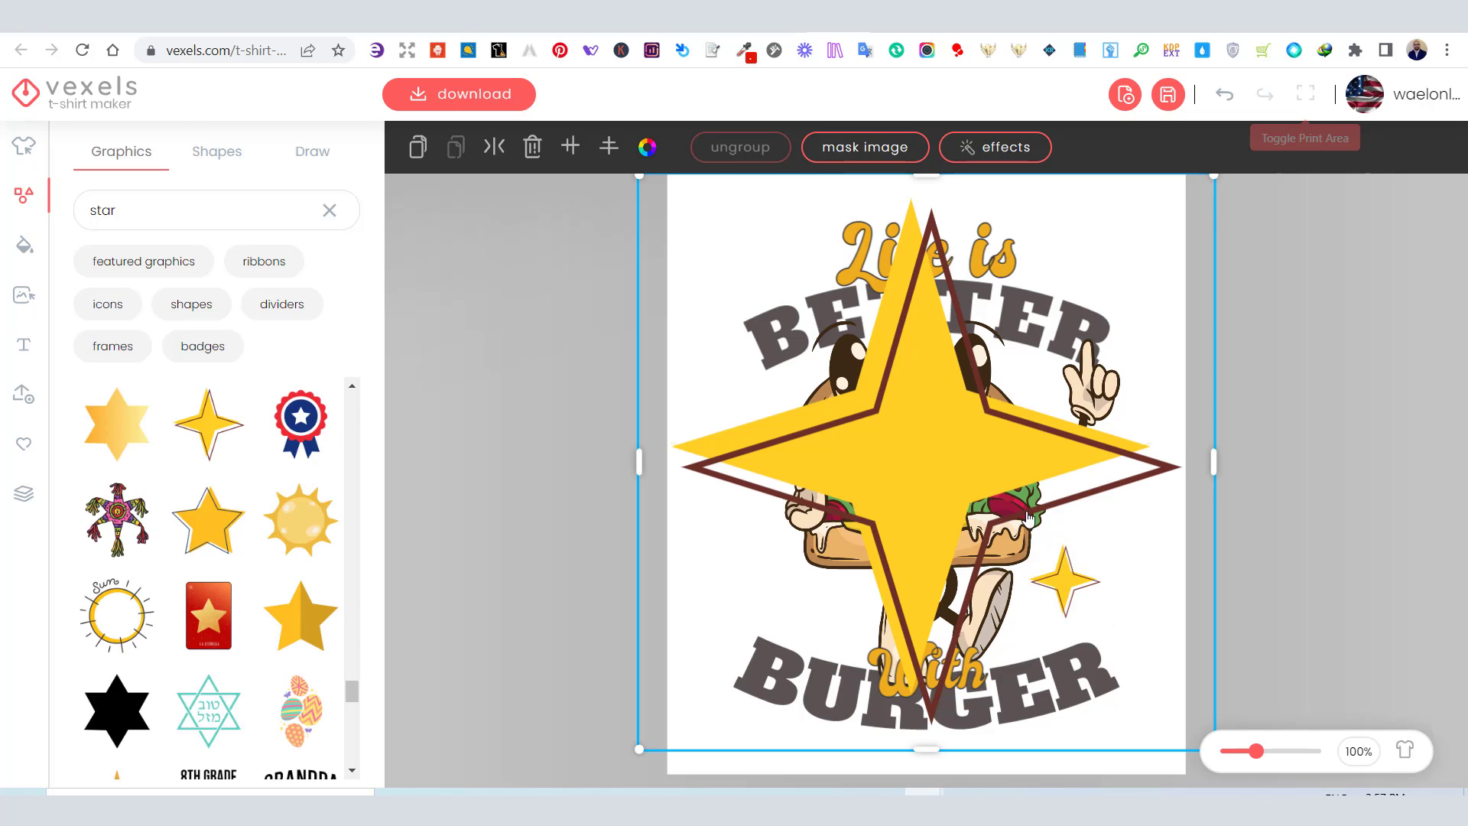
left_click_drag(1211, 179, 1015, 372)
left_click_drag(896, 496, 782, 574)
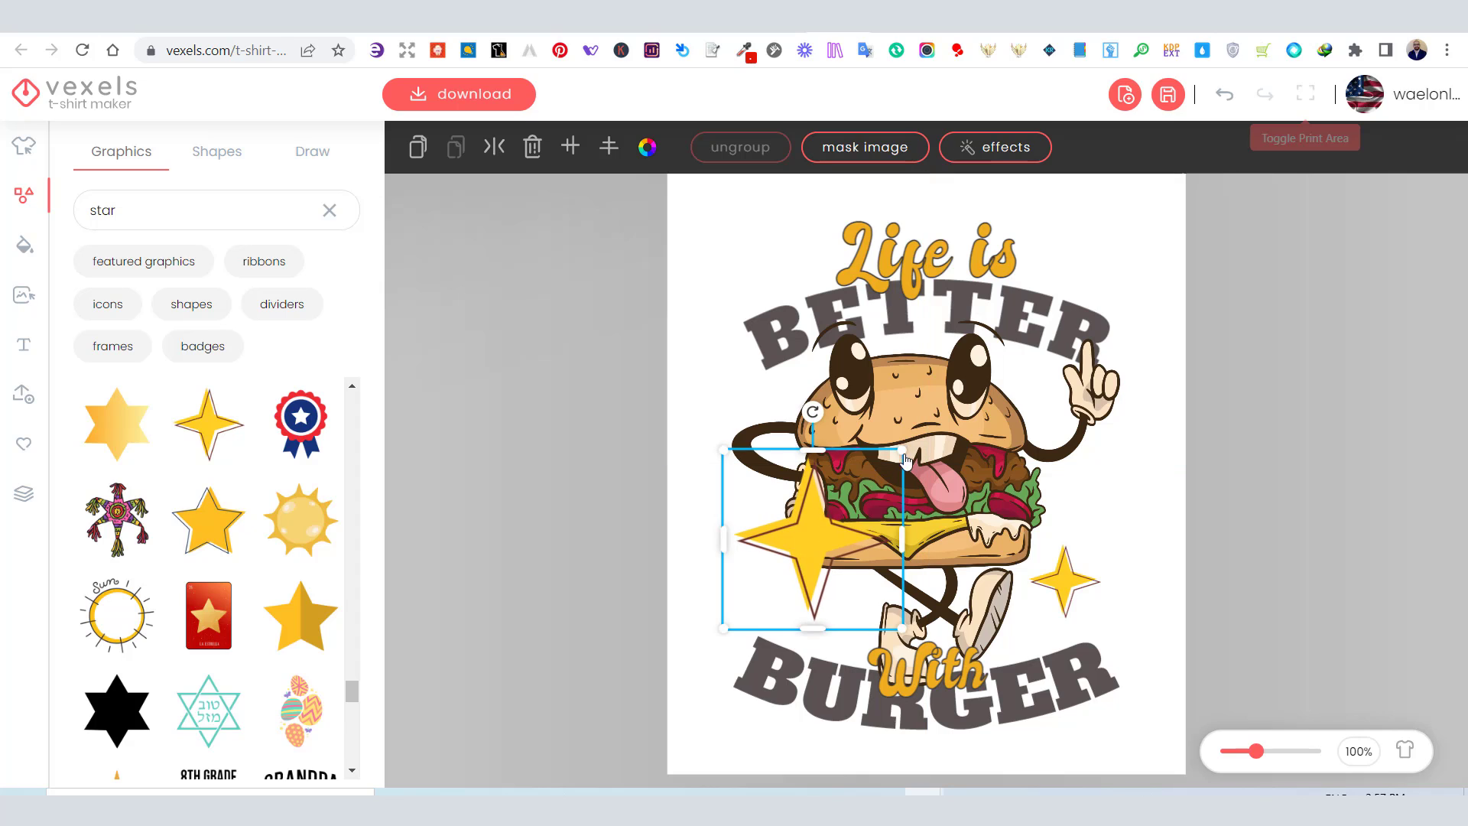
left_click_drag(815, 417, 834, 419)
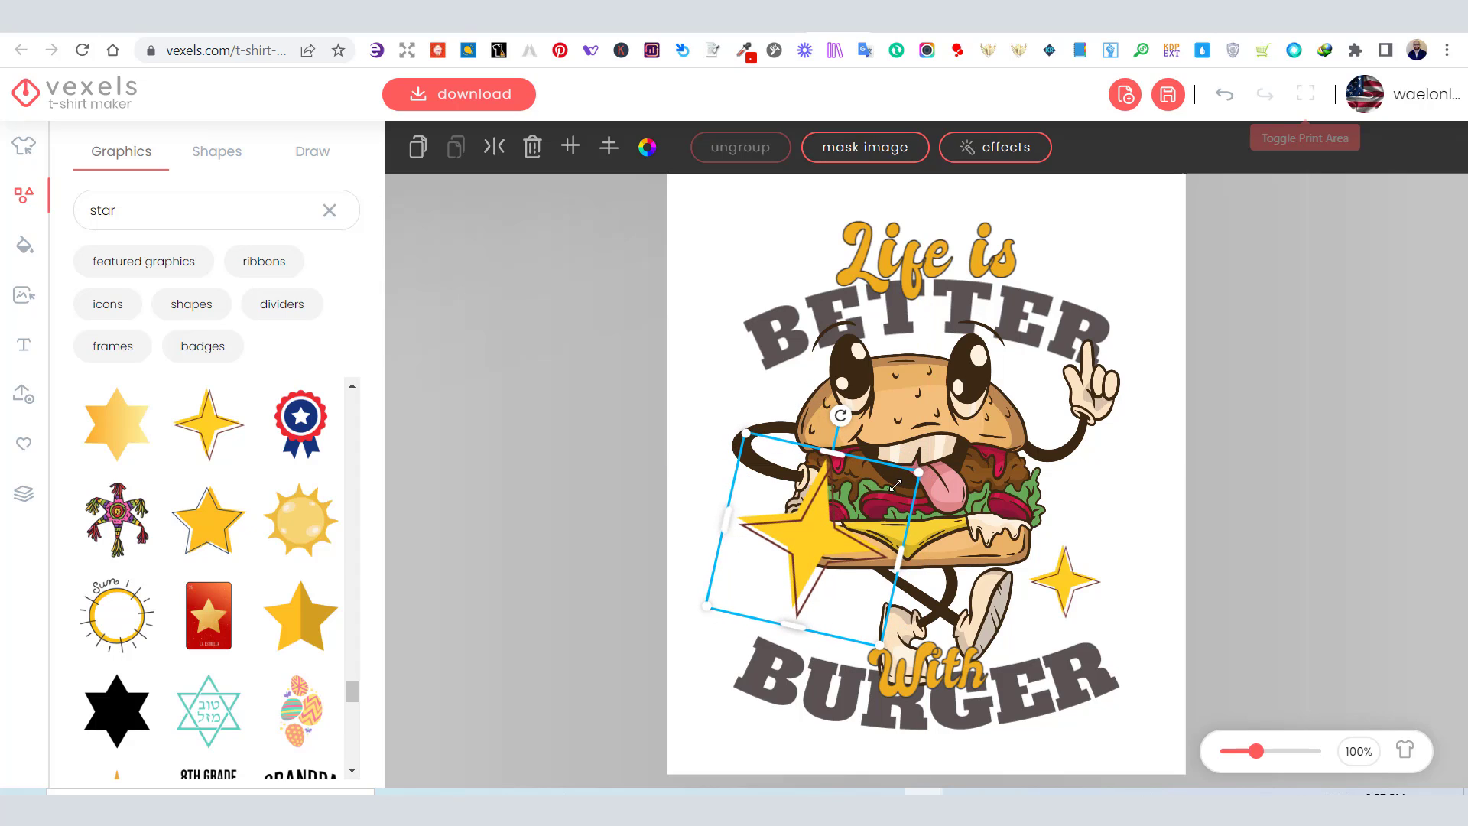
left_click_drag(918, 467, 855, 512)
left_click_drag(795, 550, 751, 590)
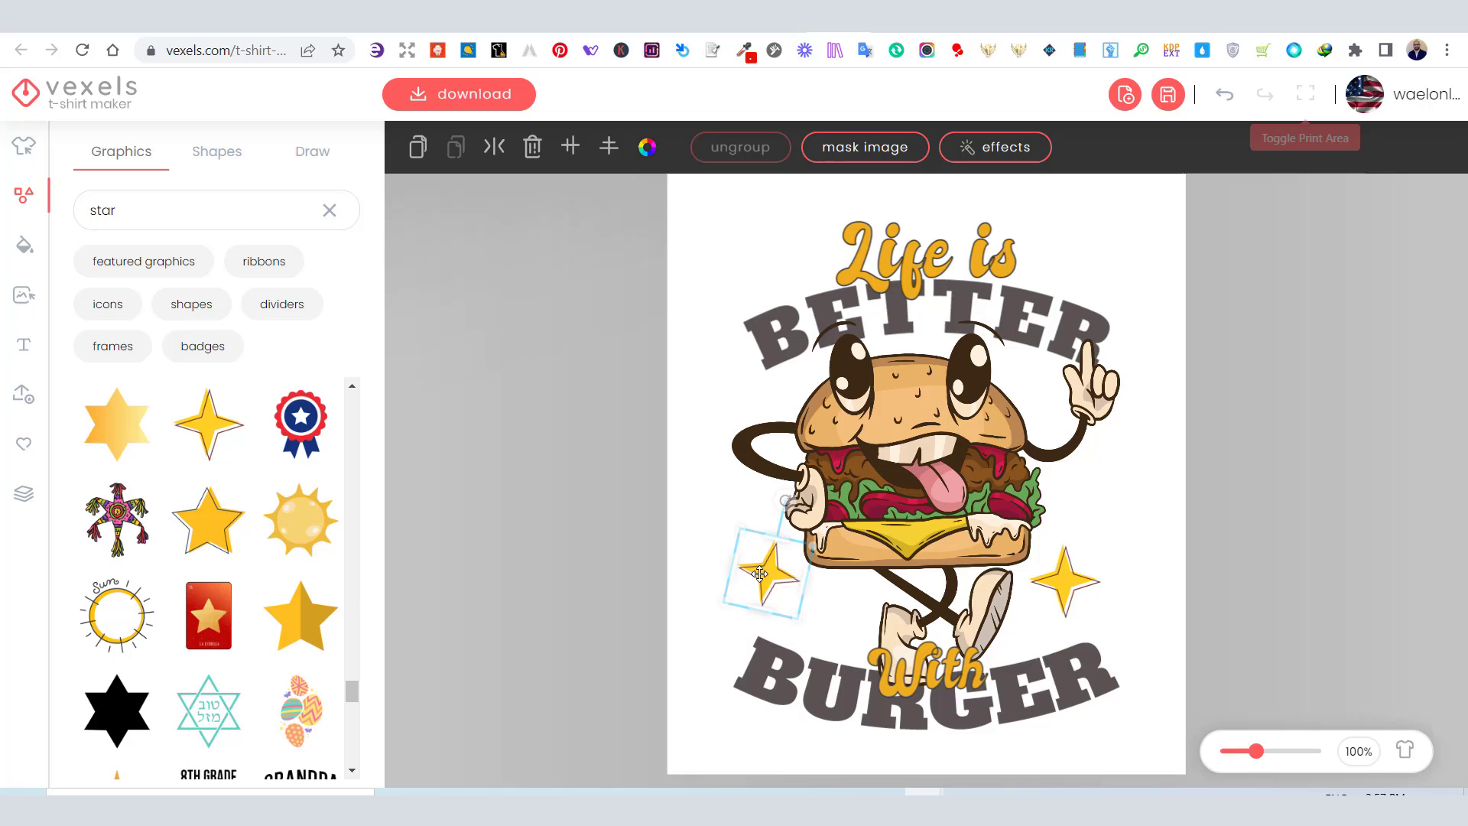
Insert a third, smaller four-pointed star between the tilted star and the burger's foot
left_click(201, 436)
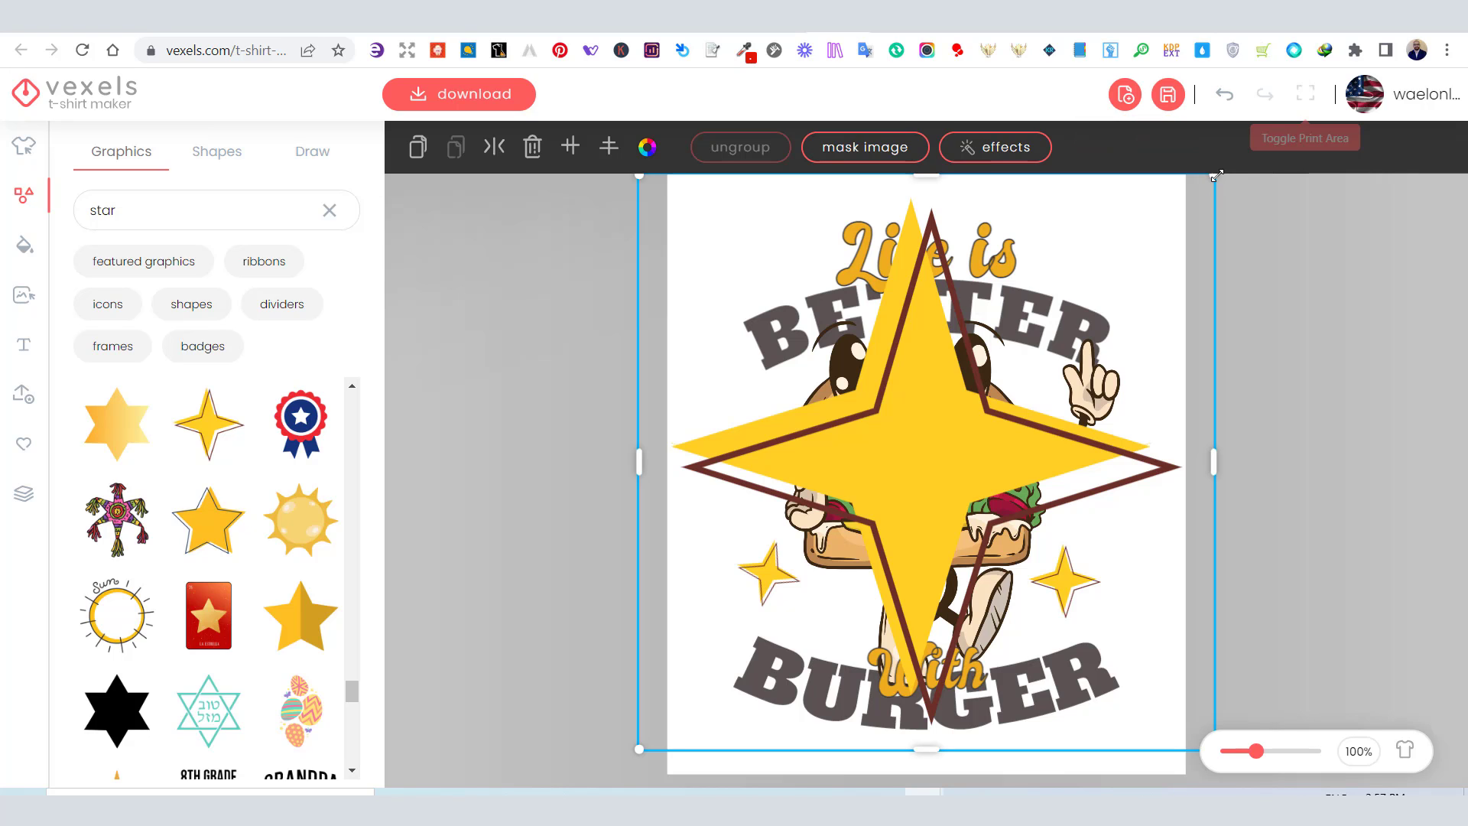
left_click_drag(1217, 176, 851, 590)
left_click(1208, 508)
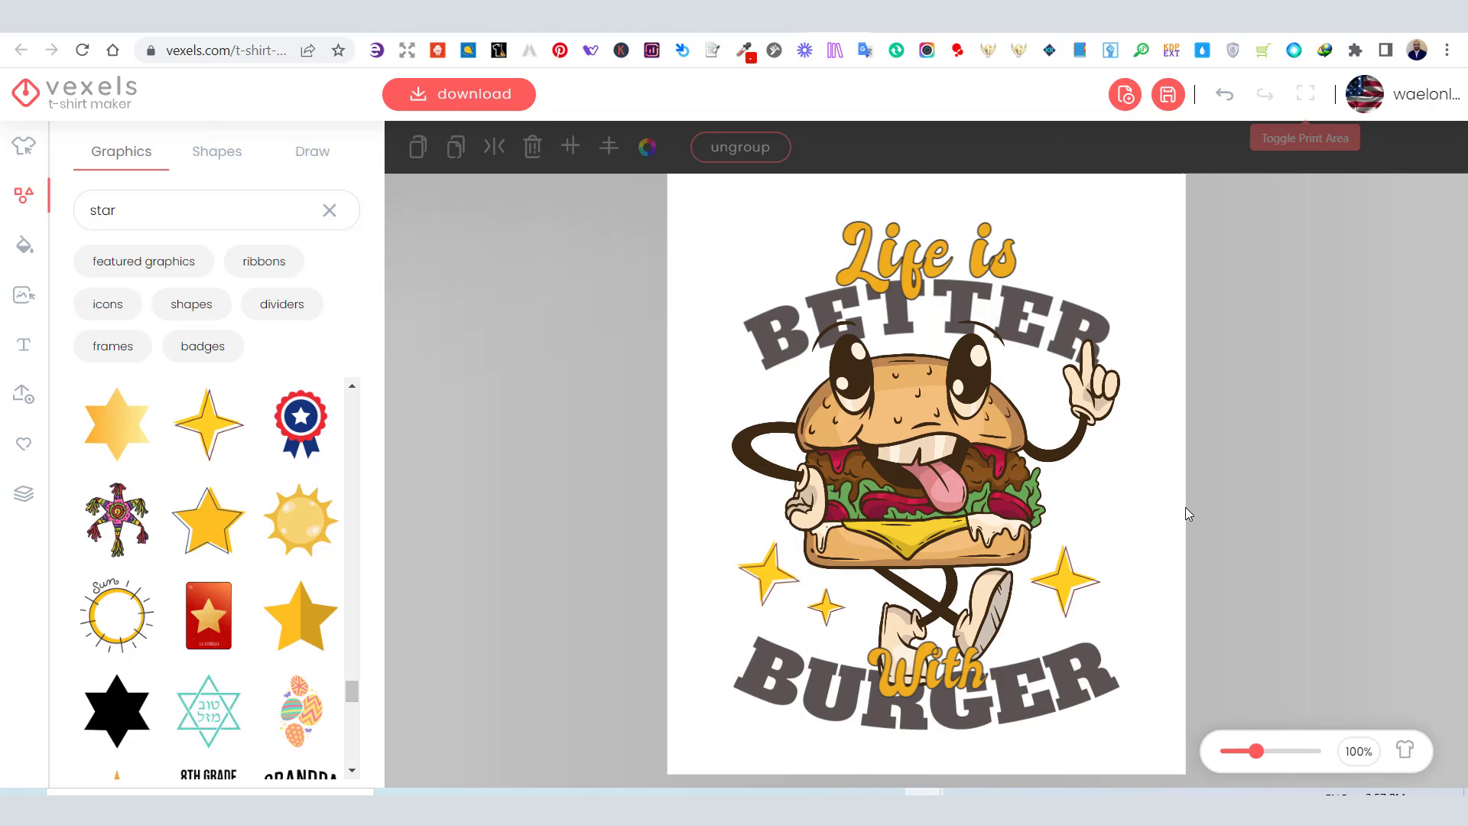
Duplicate the two stars left of the burger's legs together
left_click(826, 606)
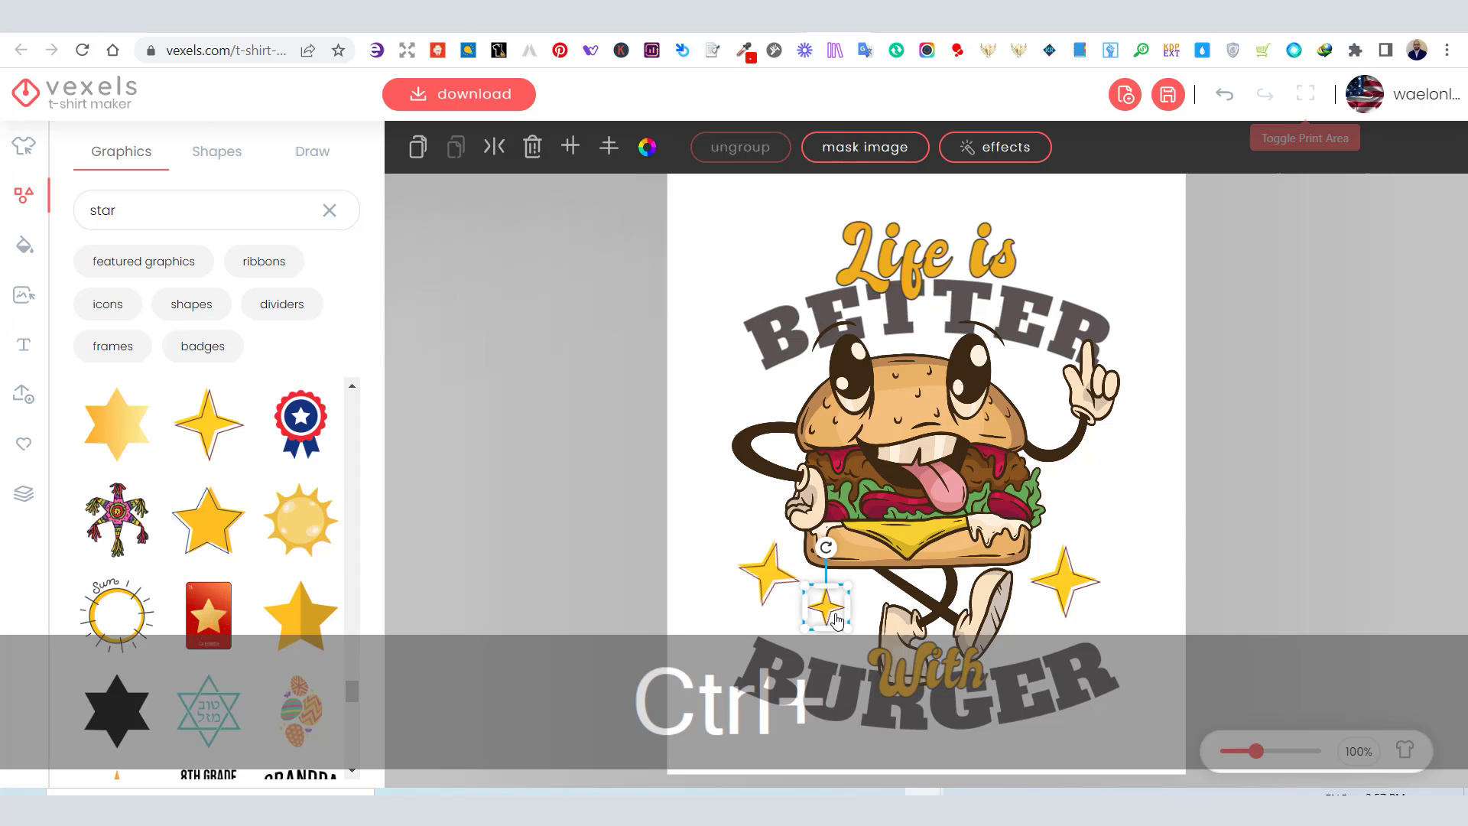
left_click(784, 585, "ctrl+shift")
key("ctrl+c")
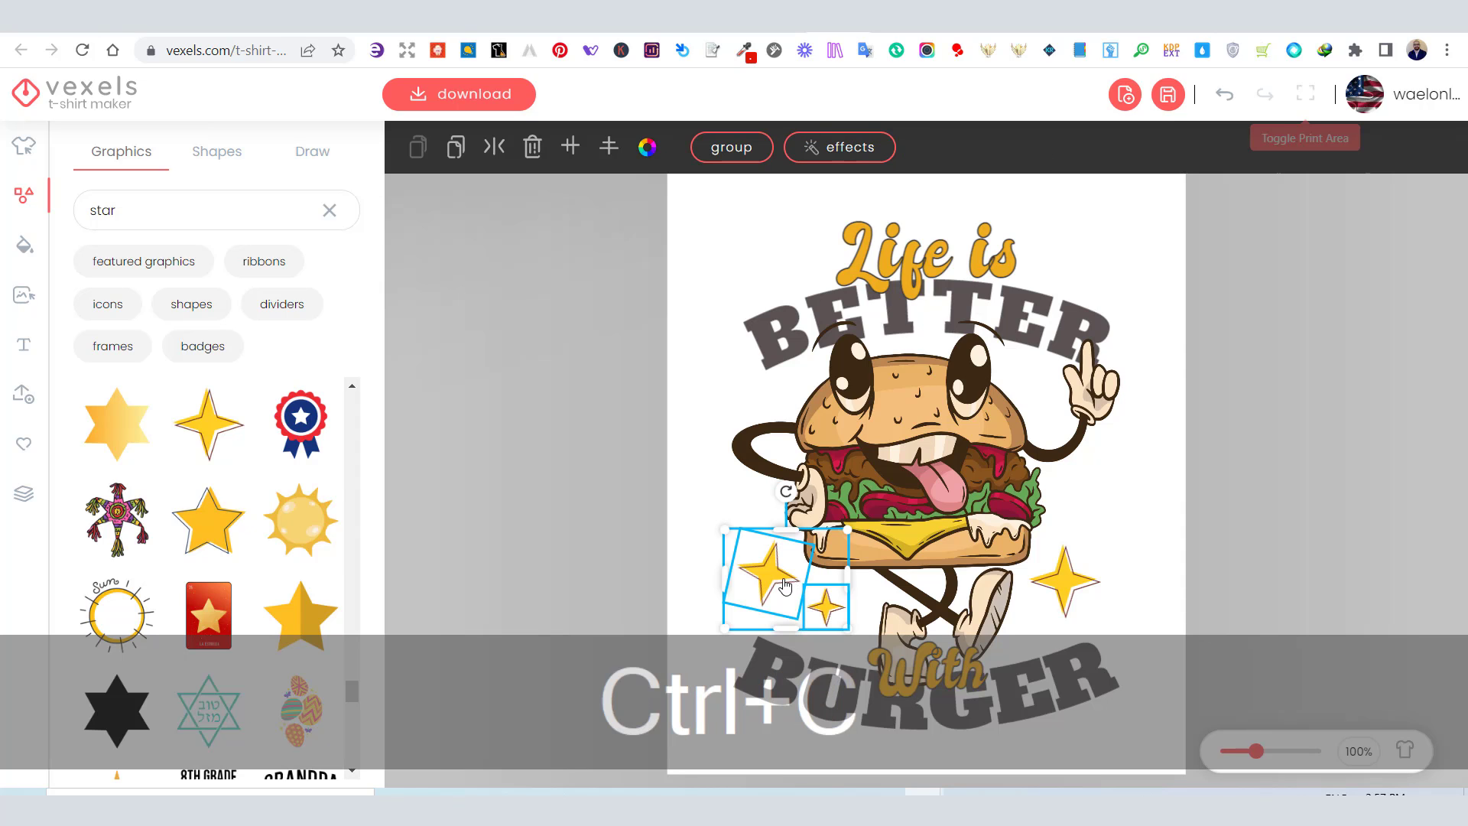
left_click(1120, 495)
left_click(1185, 490)
key("ctrl+v")
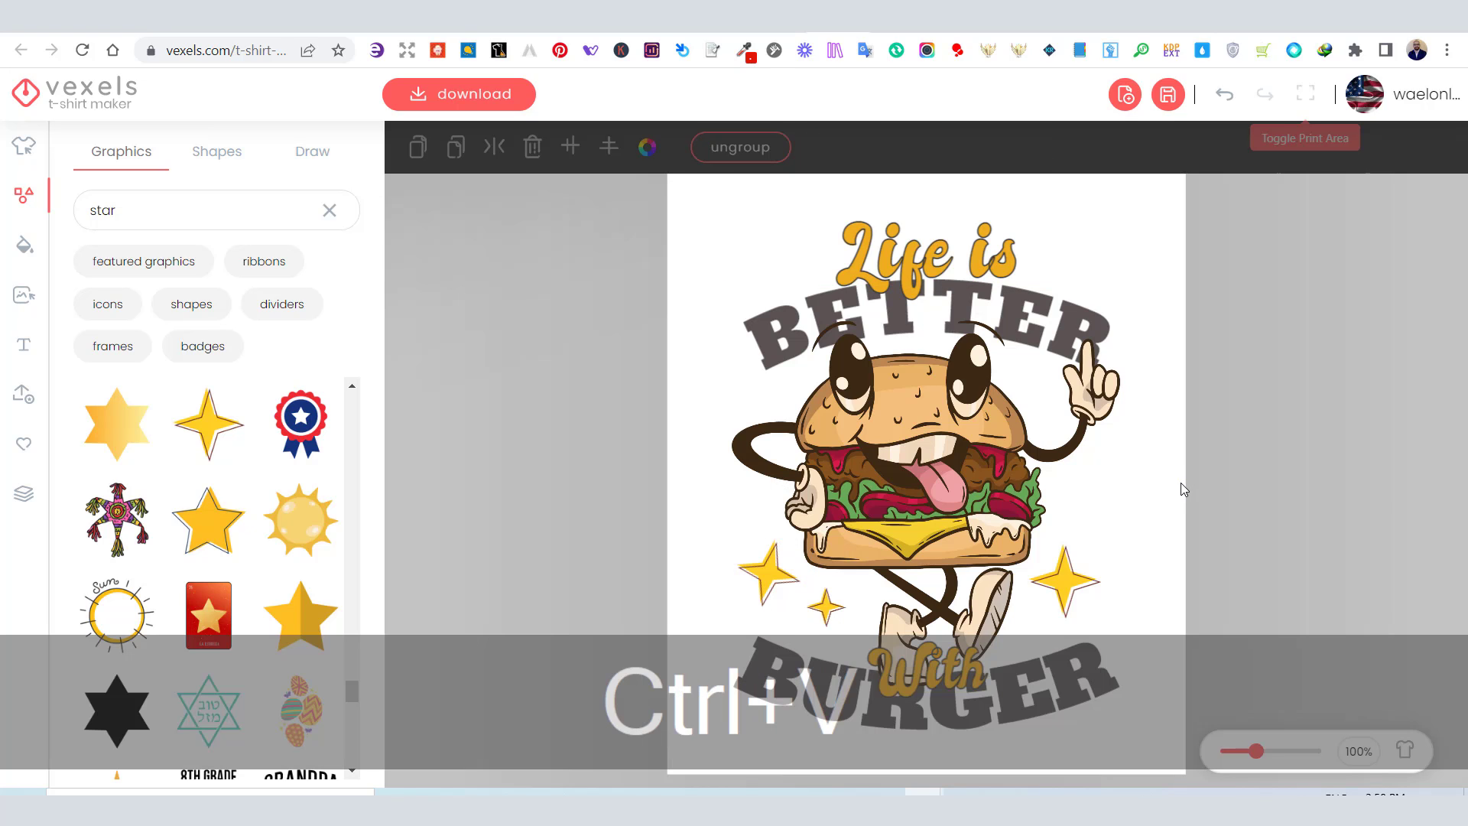
Tilt the duplicated star pair counterclockwise, shrink it and place it beside the burger's bun, below the start of "BETTER"
left_click_drag(807, 551, 821, 373)
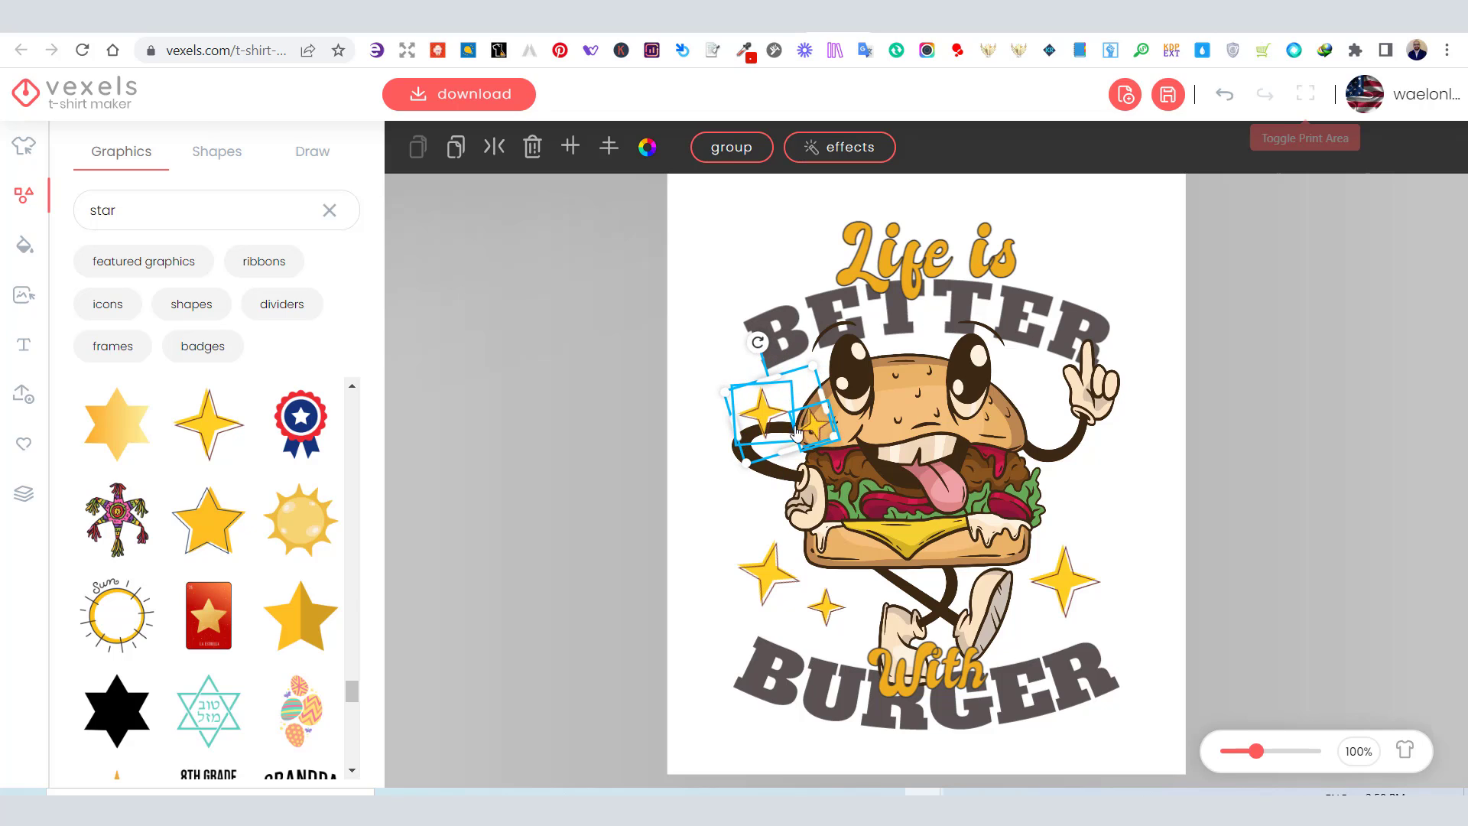
left_click_drag(781, 338, 747, 325)
left_click_drag(825, 417, 783, 409)
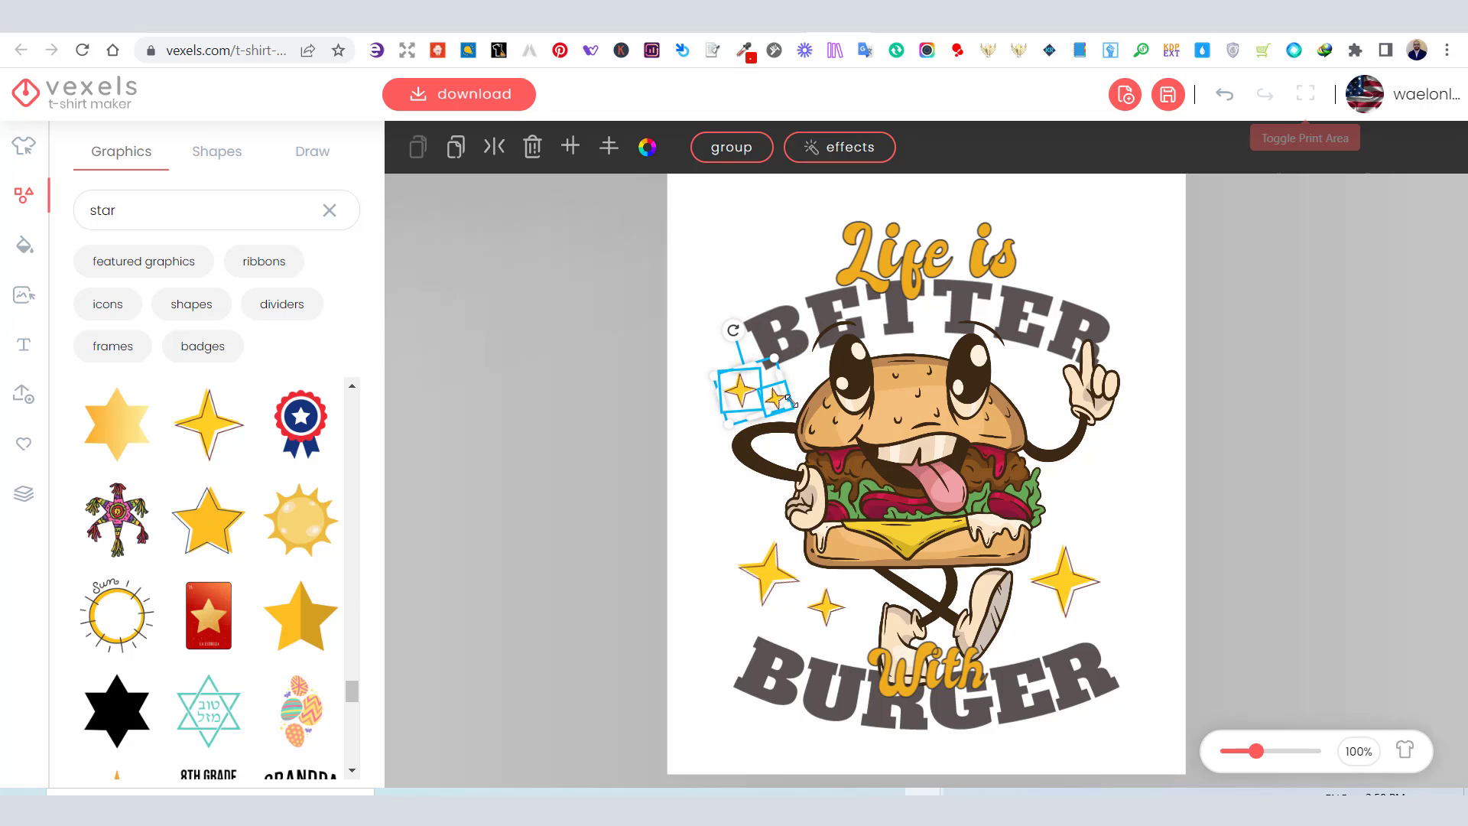
left_click(1141, 479)
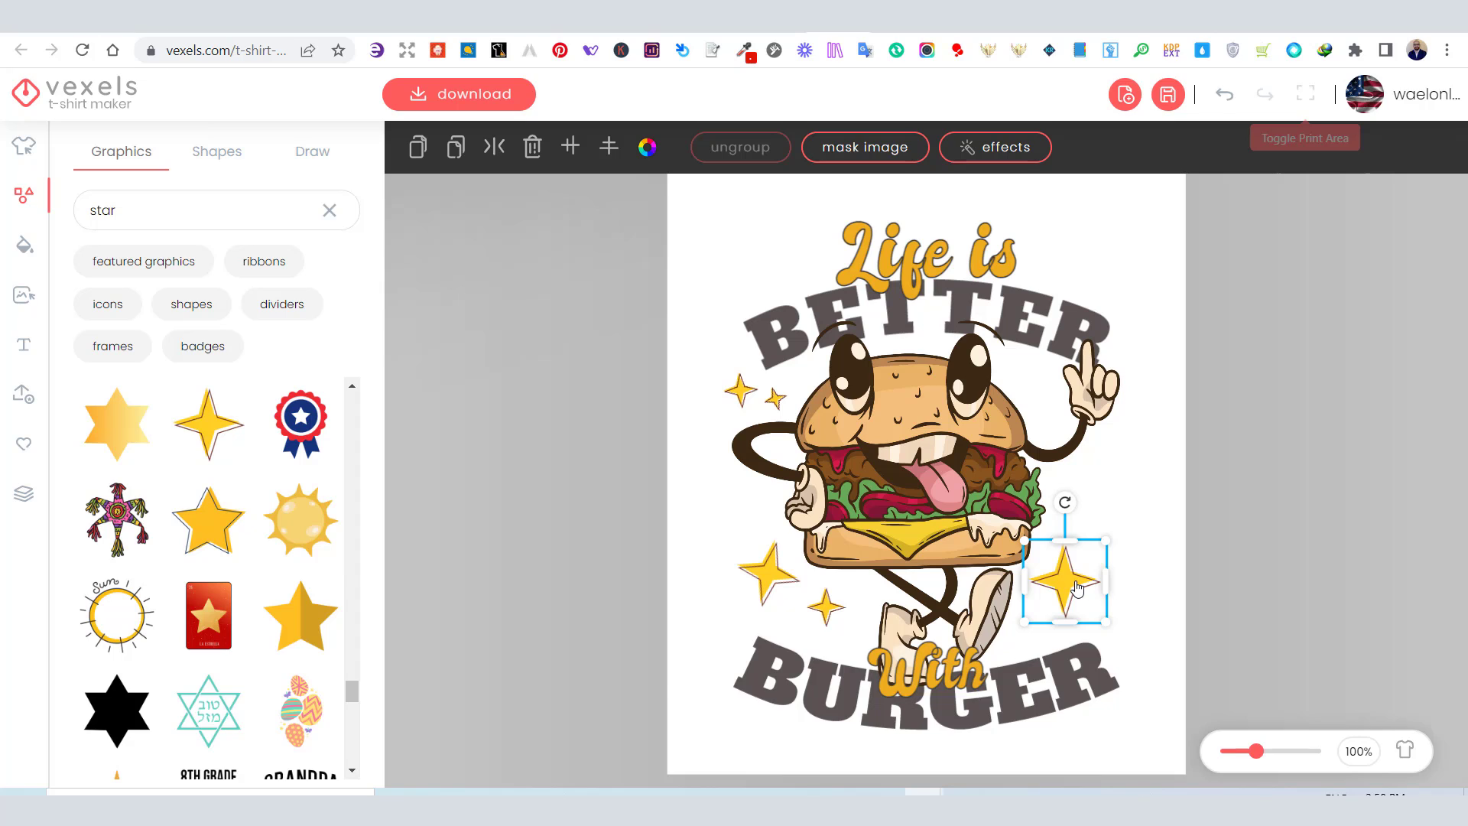
Duplicate the star right of the burger's feet, and place a smaller copy between the bun and the raised hand
key("ctrl+c")
left_click(1150, 540)
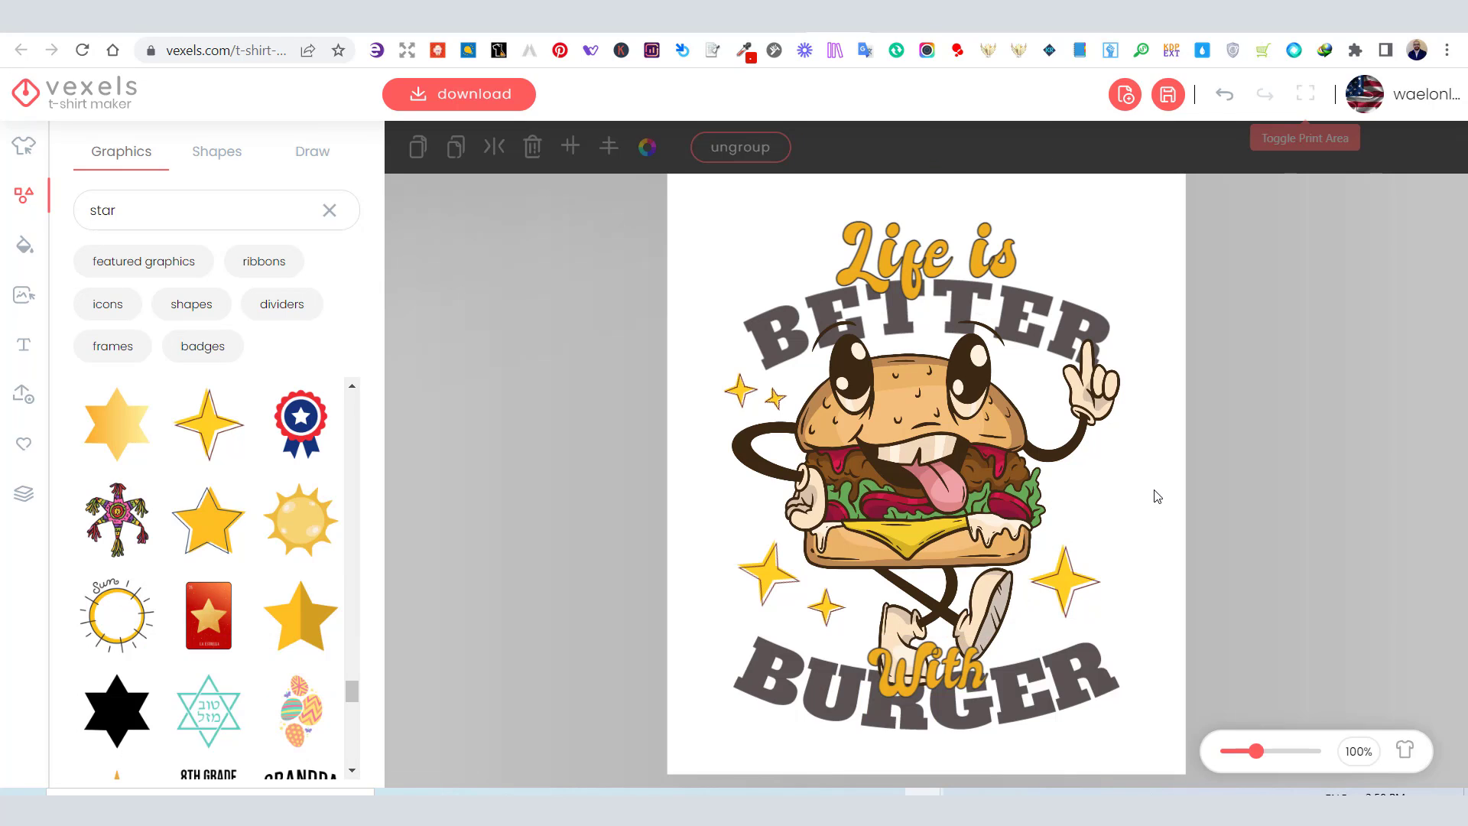
key("ctrl+v")
left_click_drag(1086, 607, 1041, 392)
left_click(837, 394)
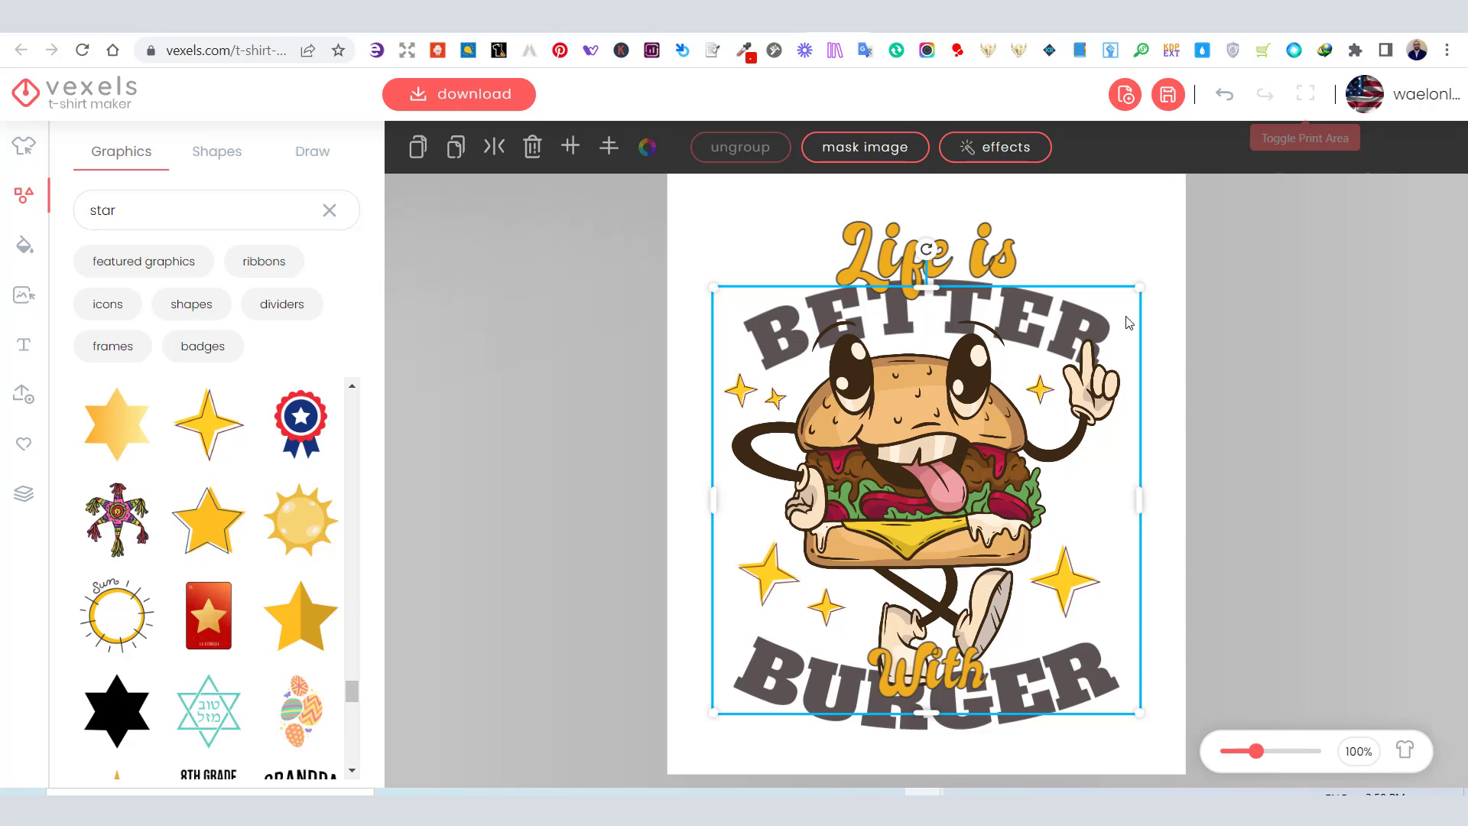
Move "Life is" up clear of the arched "BETTER" text, and enlarge "BETTER" slightly
left_click(961, 284)
left_click_drag(966, 243, 965, 217)
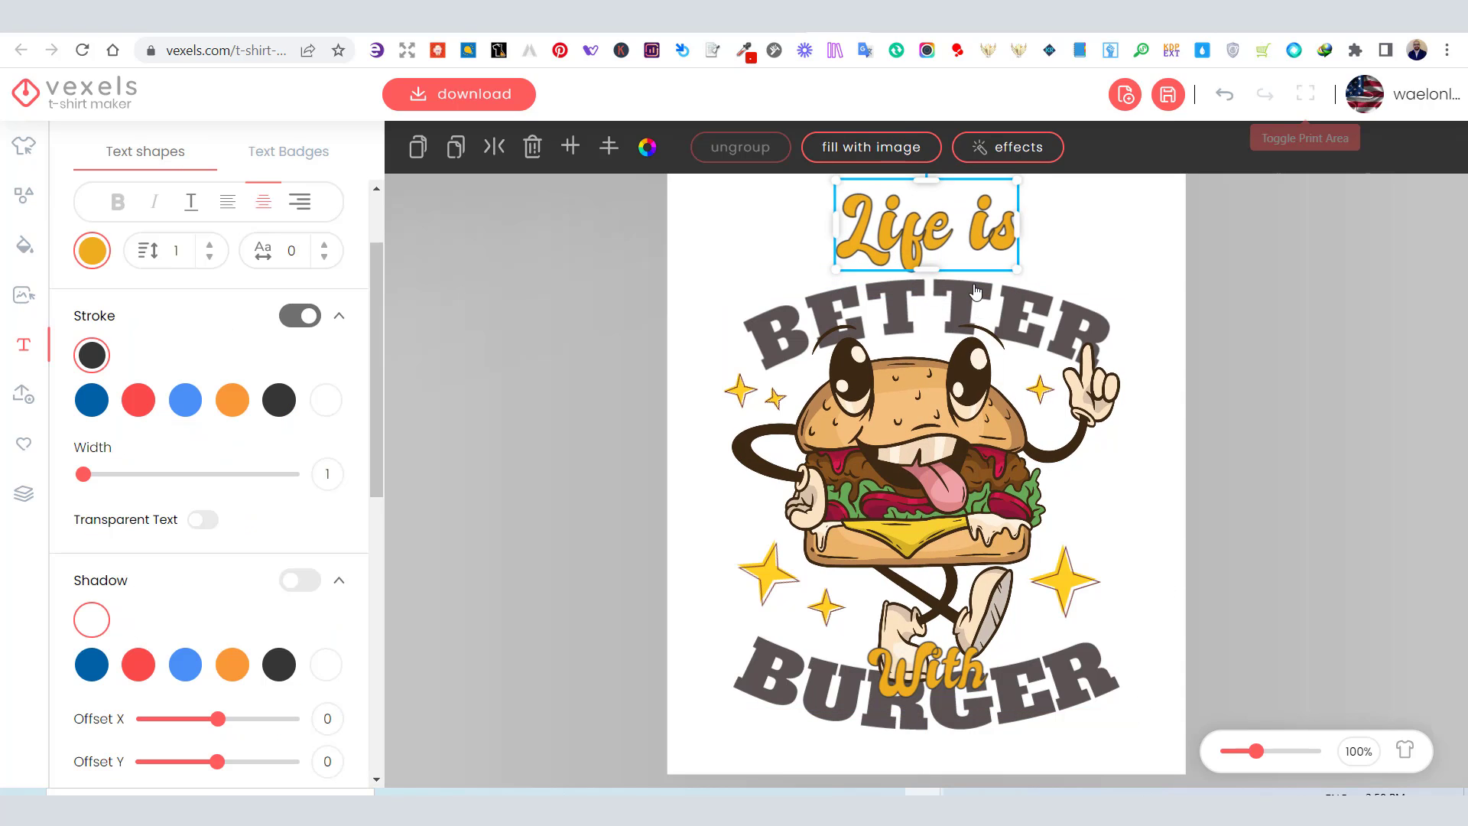
left_click(872, 290)
left_click_drag(729, 272, 723, 266)
Nudge "BETTER" left and down, and lower "Life is" so it overlaps the top of "BETTER"
left_click(967, 243)
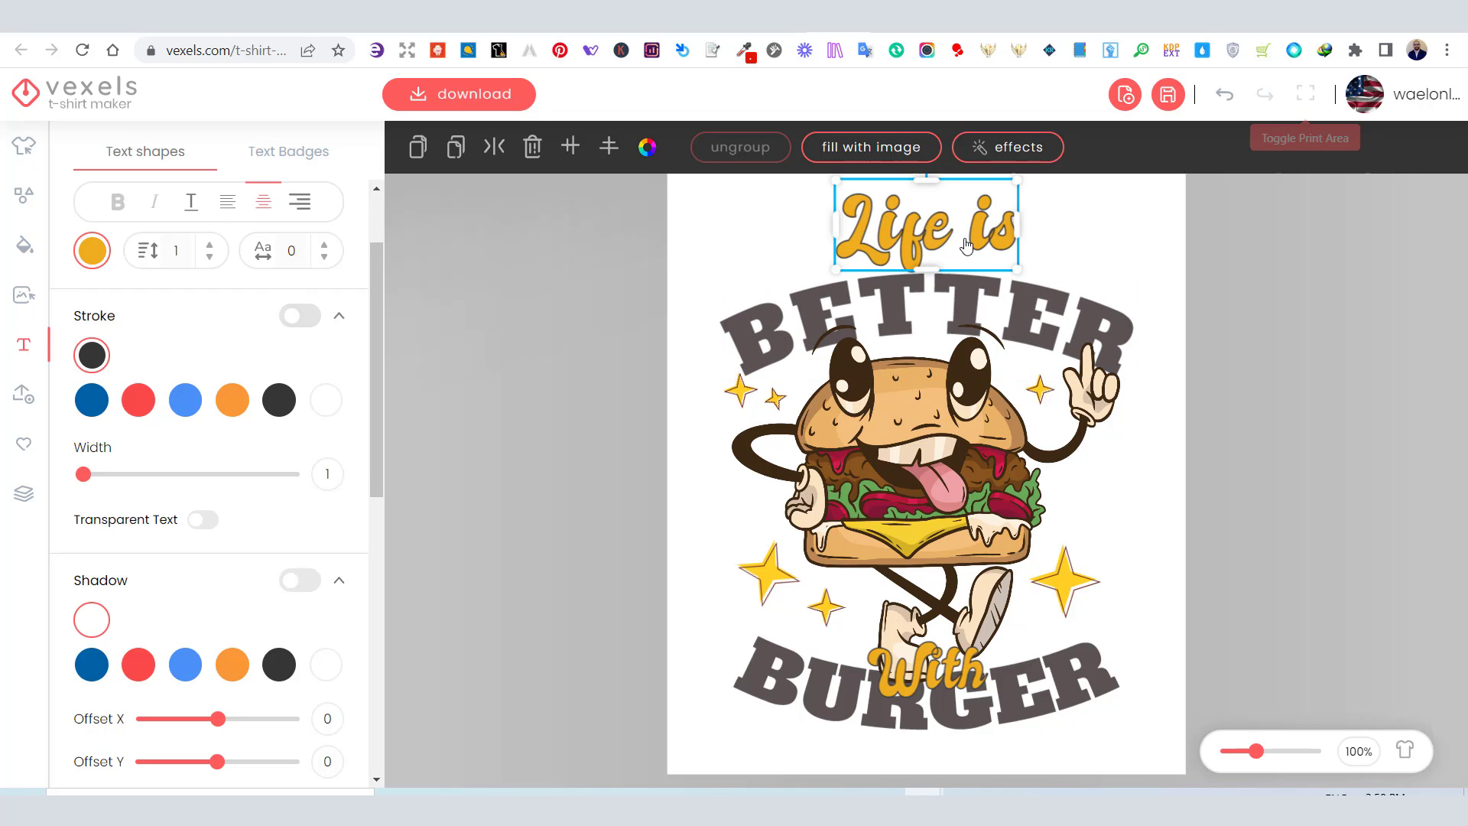
left_click_drag(929, 243, 928, 265)
left_click(1083, 285)
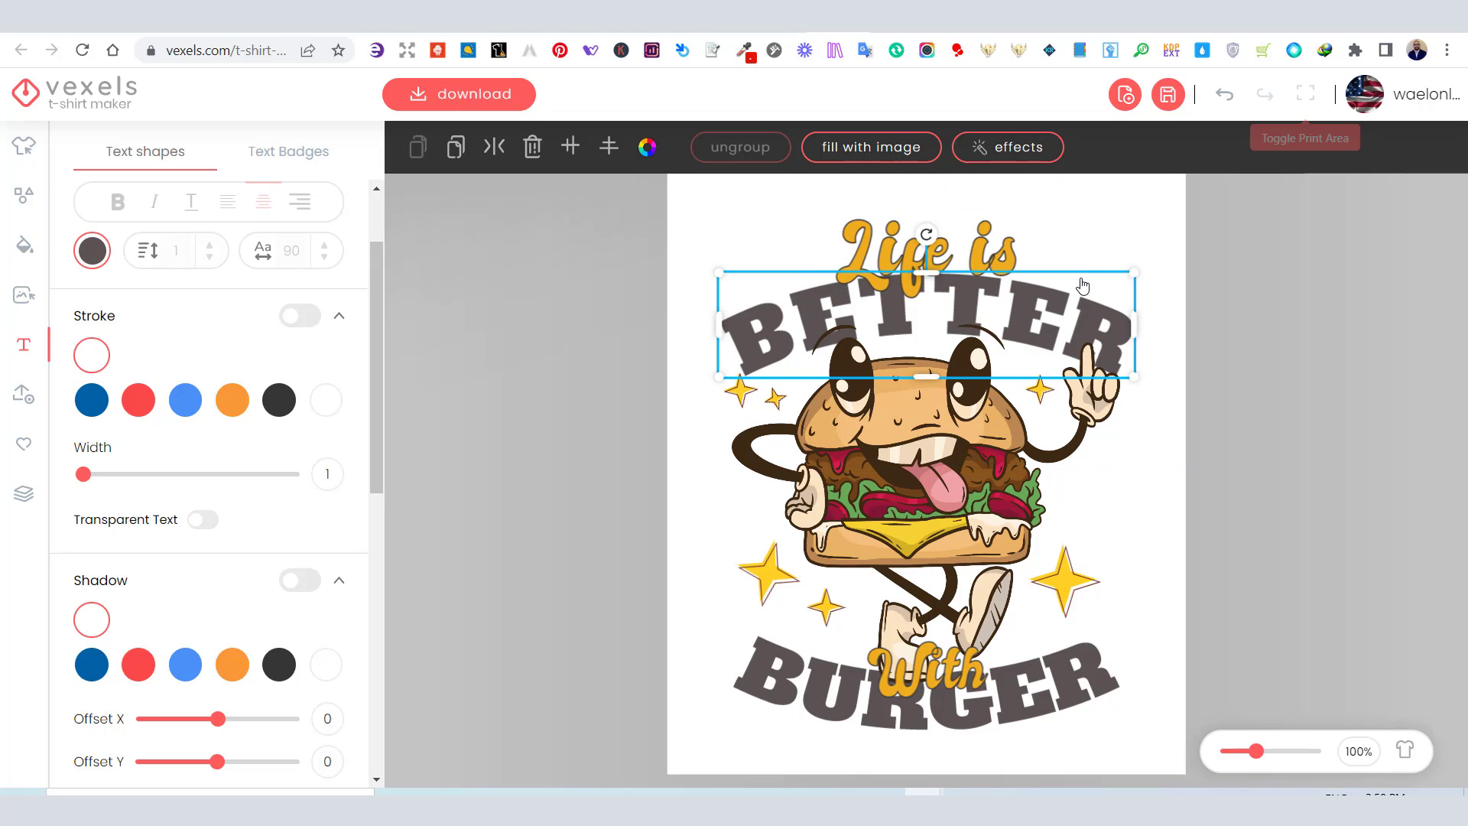
key("Down")
key("Left")
key("Left")
key("Down")
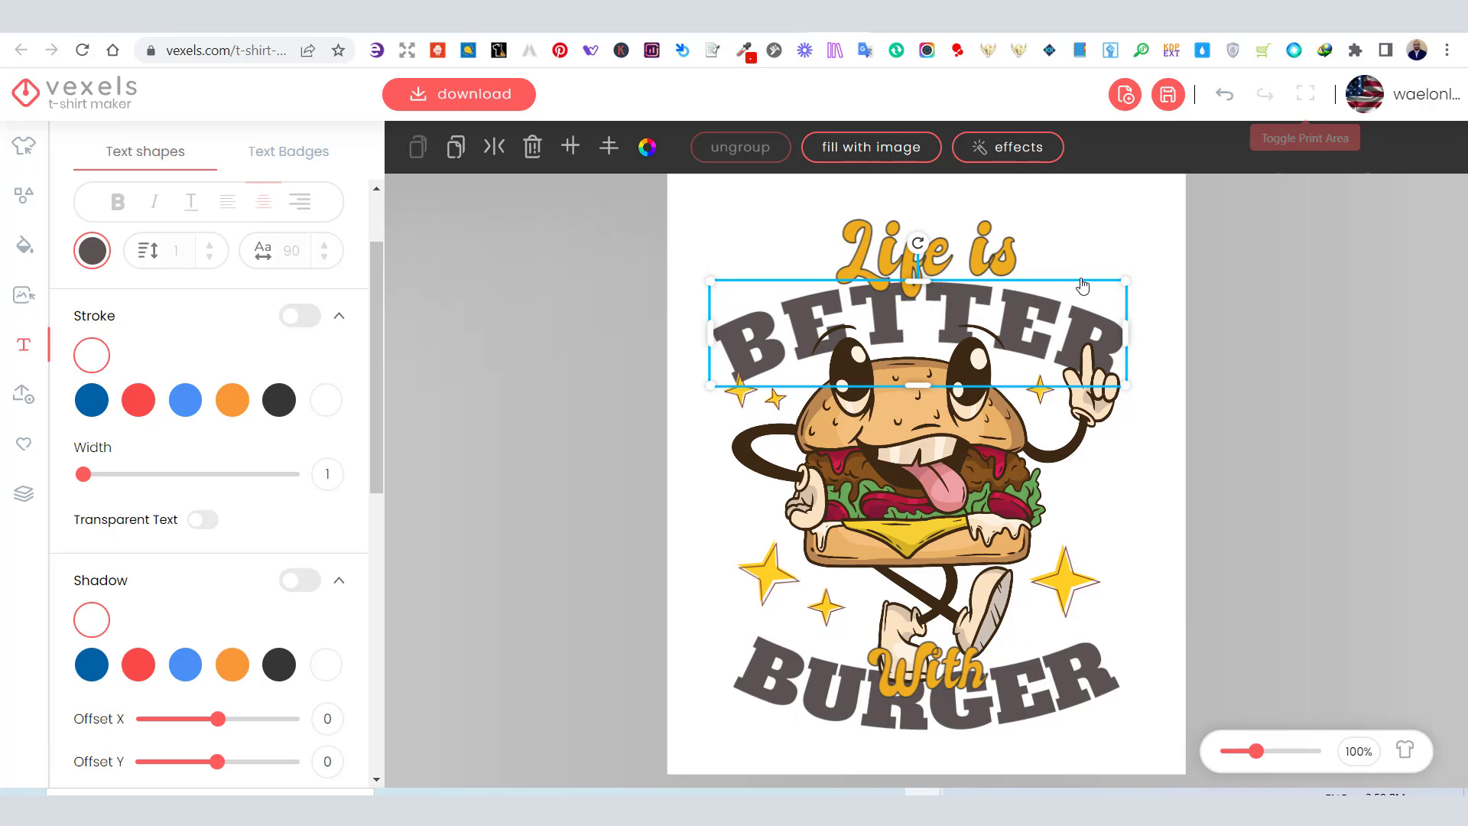
key("Down")
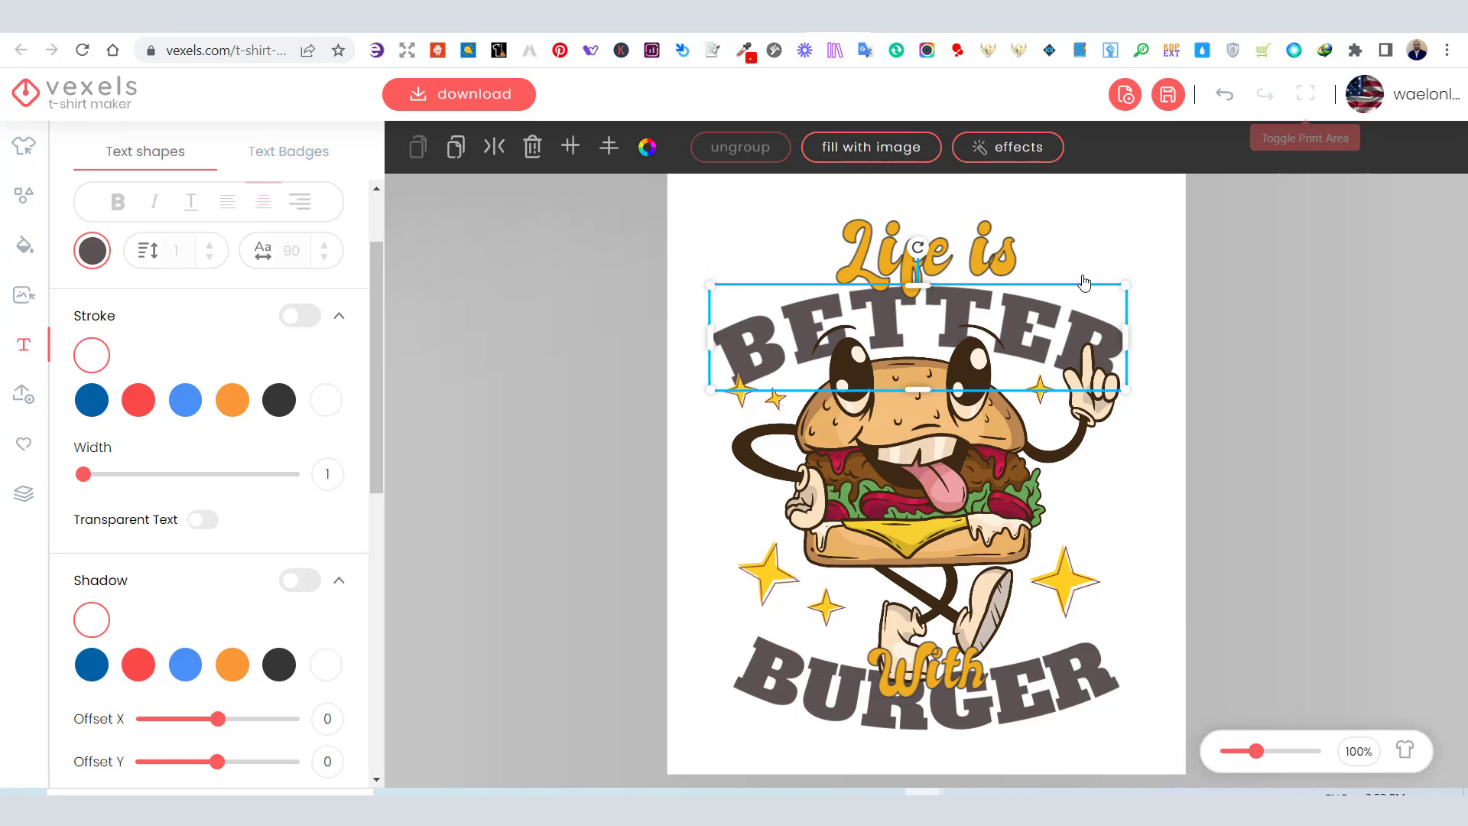
left_click_drag(932, 243, 928, 254)
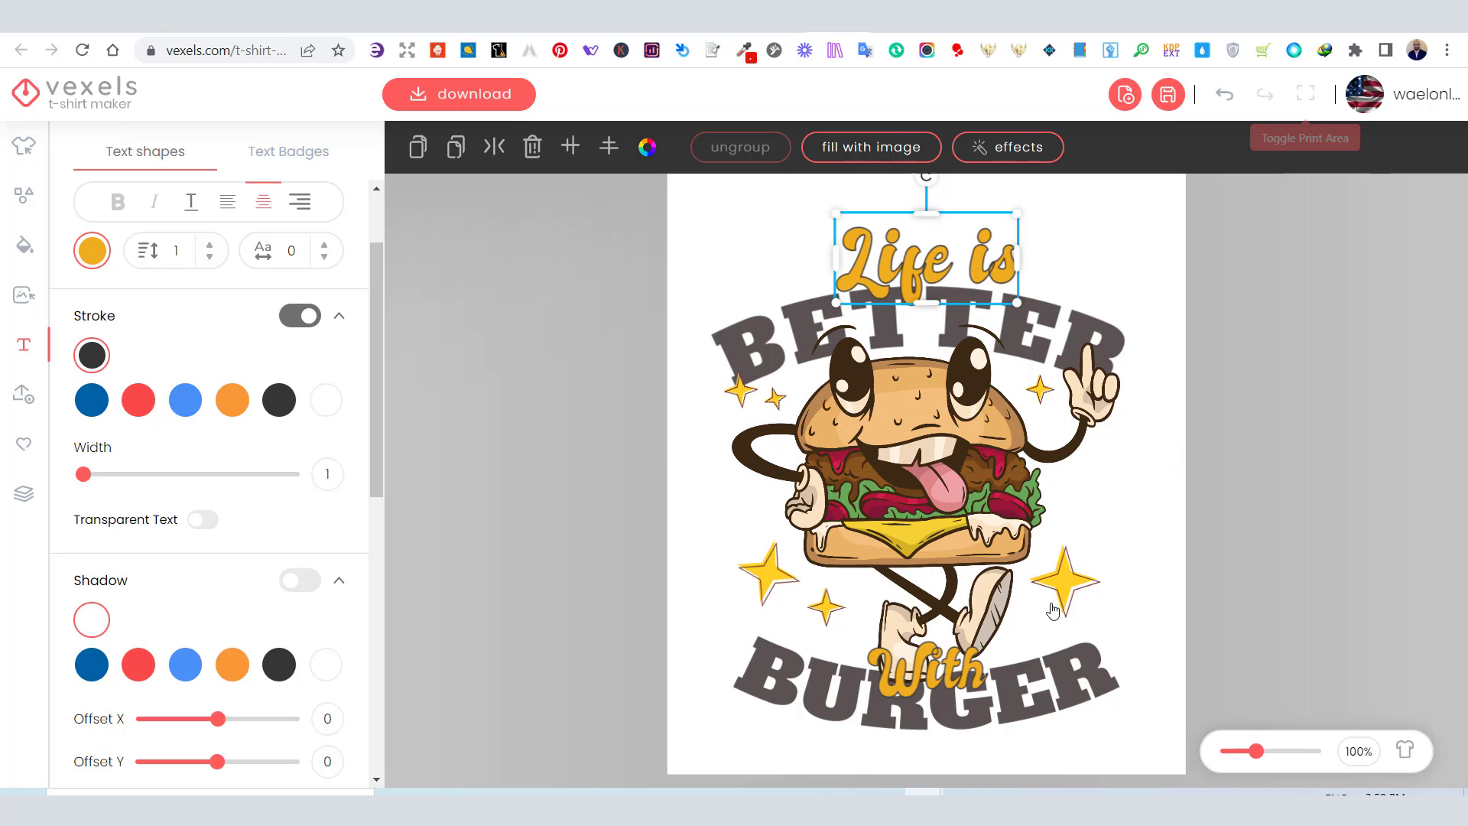
Reduce the burger artwork's height slightly and move the "BURGER" text up toward its feet
left_click(1069, 688)
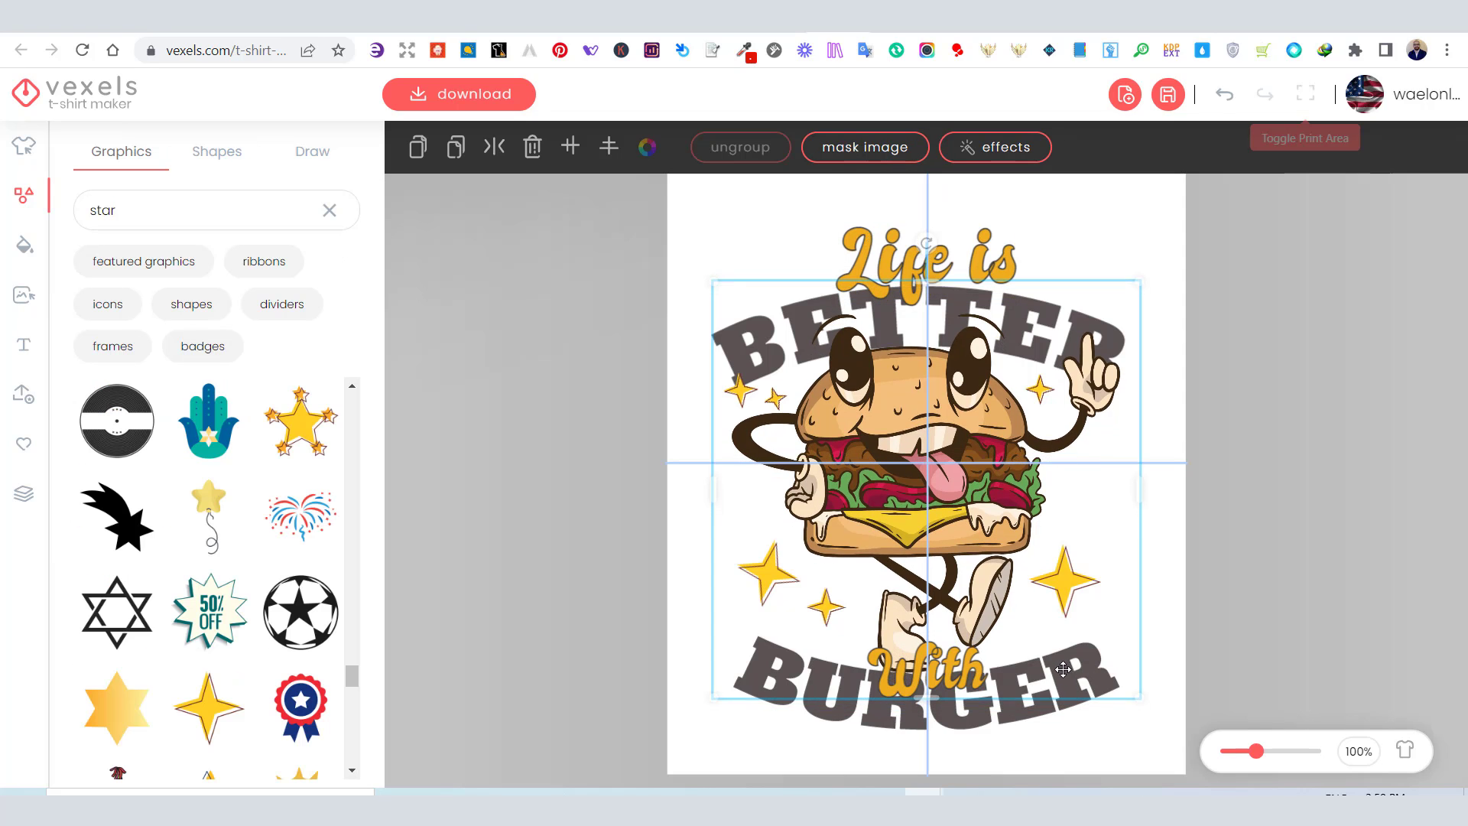
left_click_drag(904, 740, 891, 716)
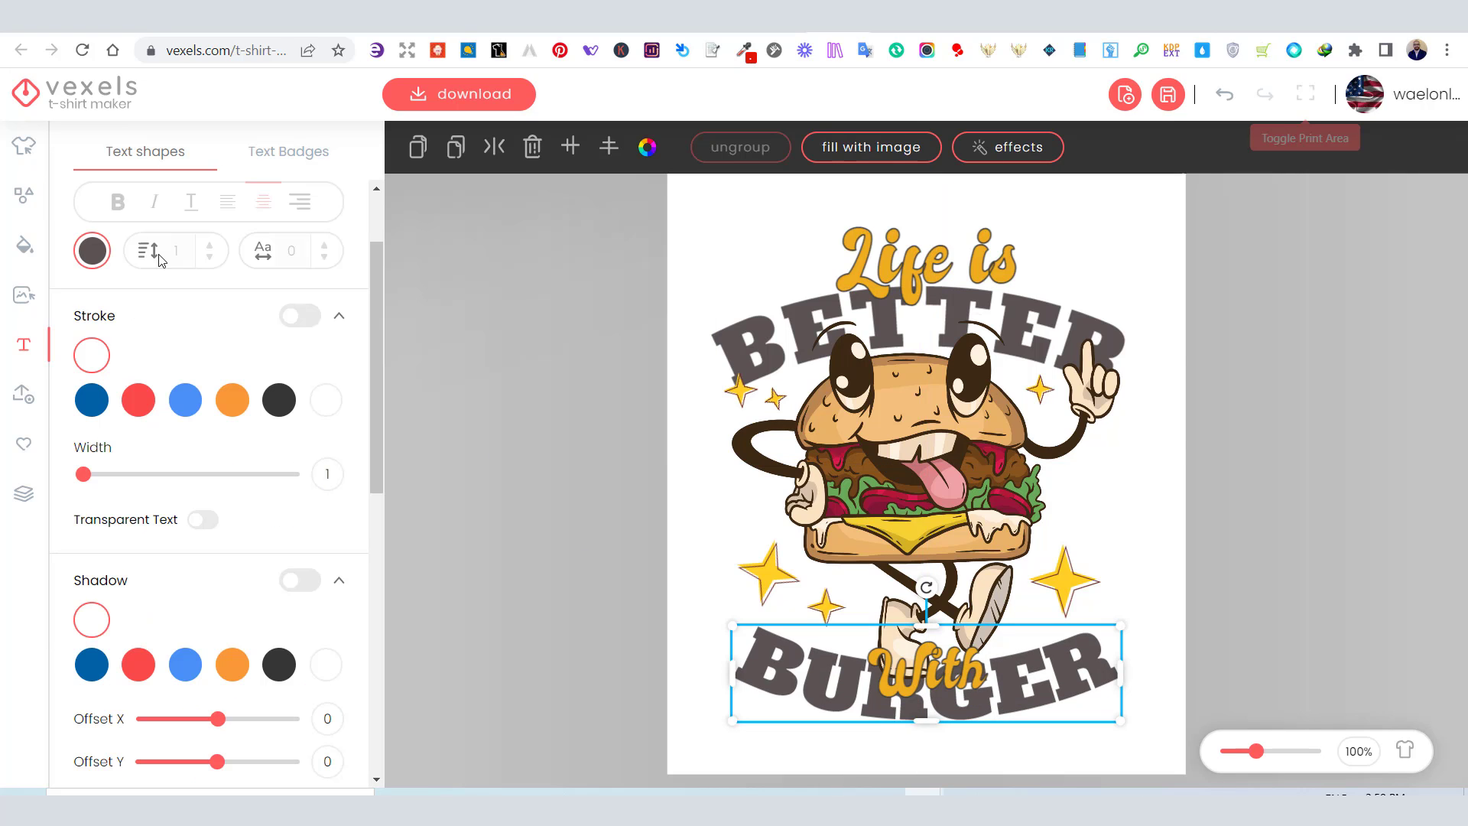
scroll(287, 309, "up", 2)
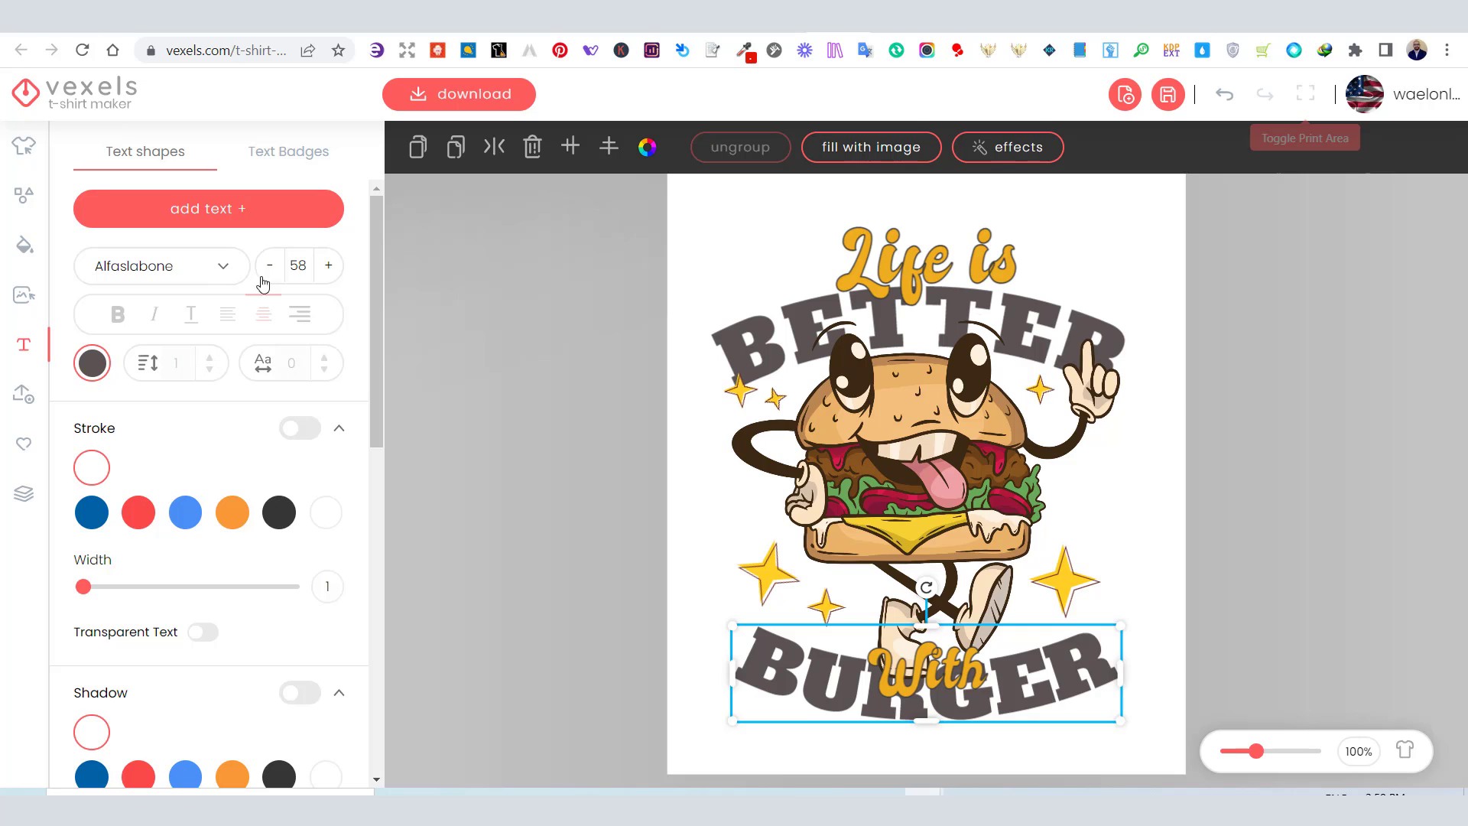
scroll(337, 593, "down", 2)
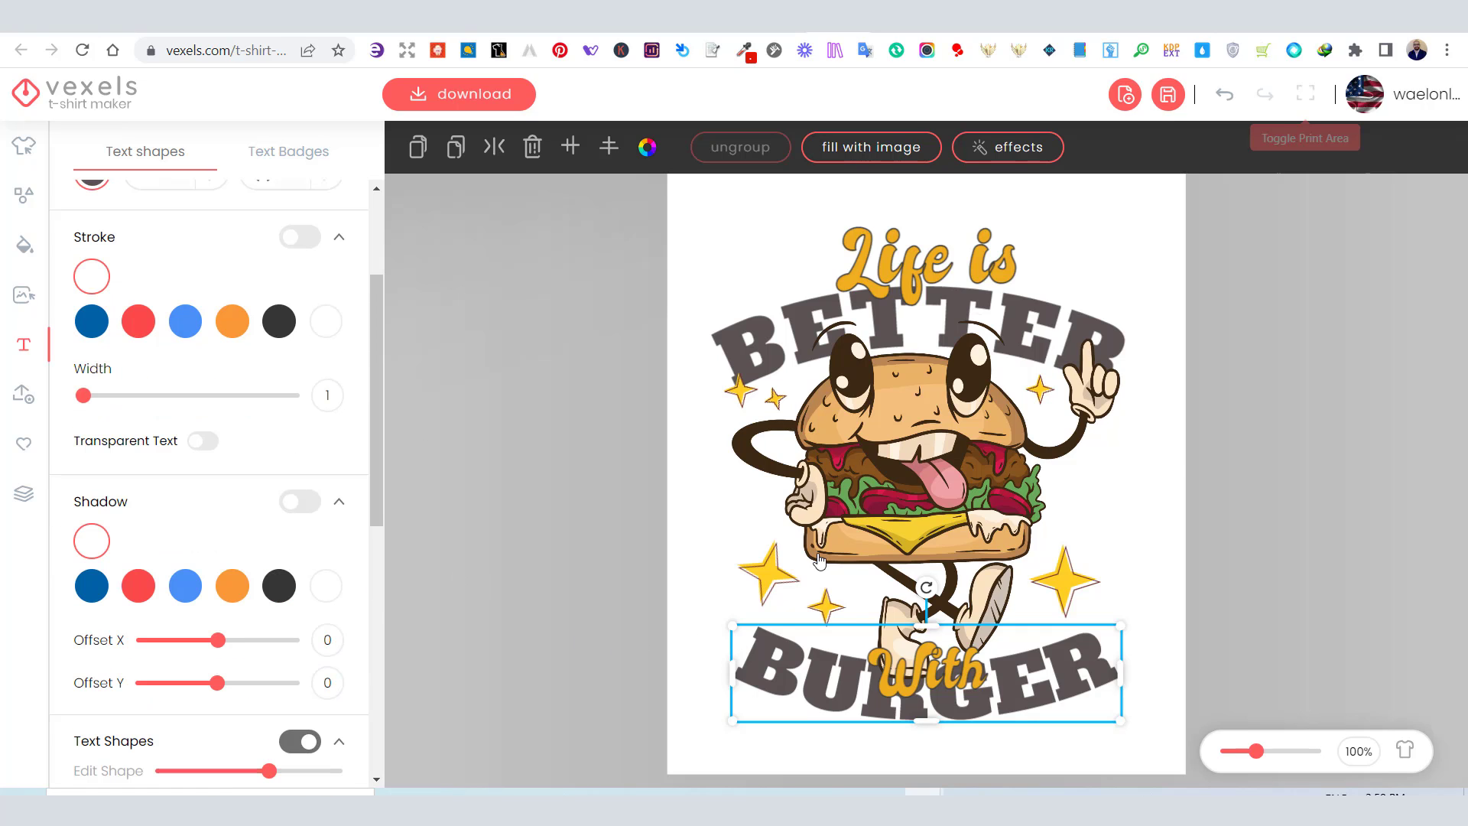
Tilt "Life is" slightly clockwise and shift it left, and lower the star beneath the "B" of "BETTER" slightly
left_click(933, 268)
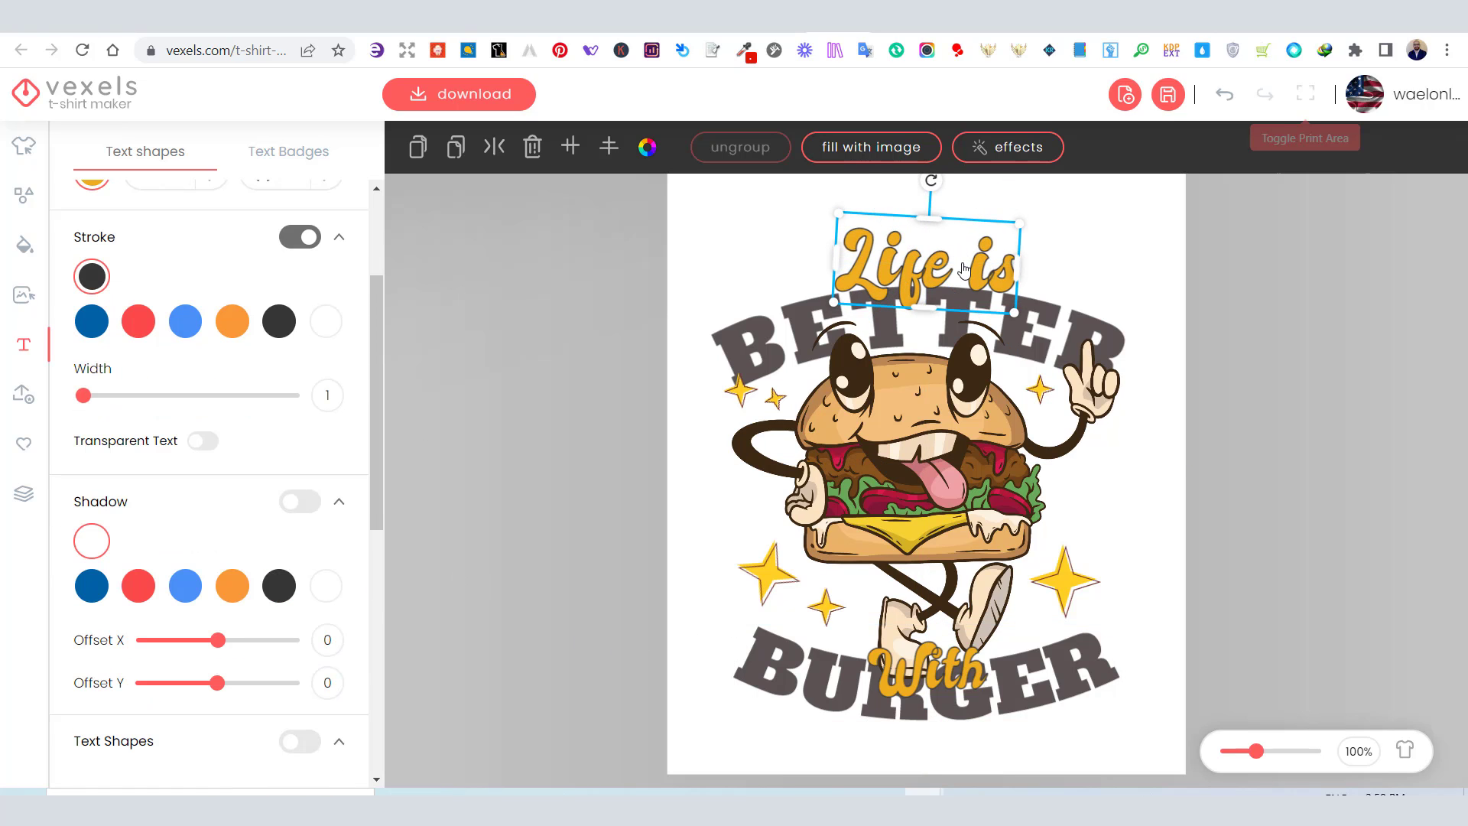
left_click_drag(964, 269, 877, 267)
left_click_drag(740, 391, 744, 406)
left_click(1067, 600)
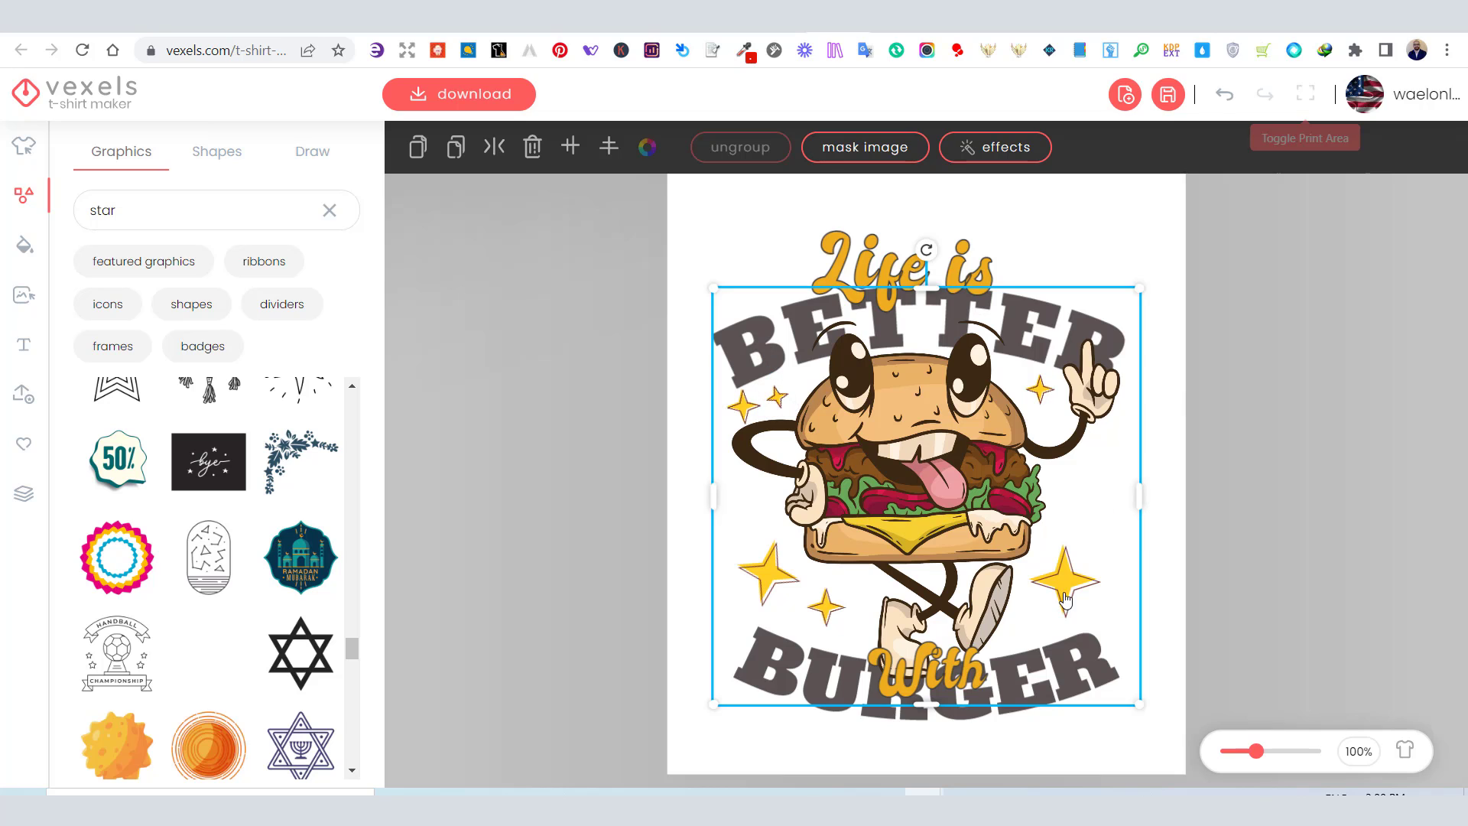
Group the burger artwork with all the texts and stars
left_click_drag(1134, 239, 692, 732)
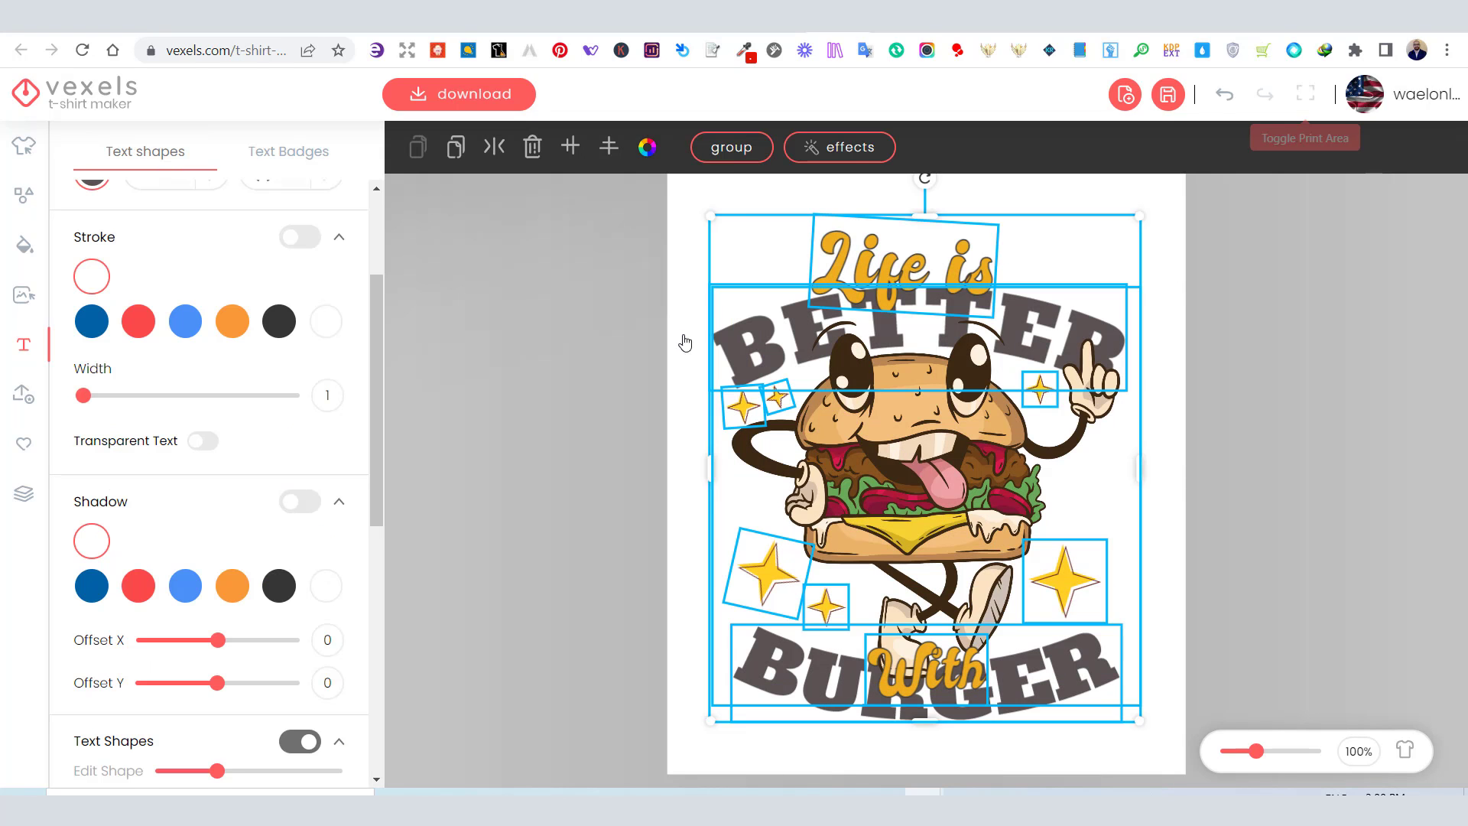
left_click(730, 147)
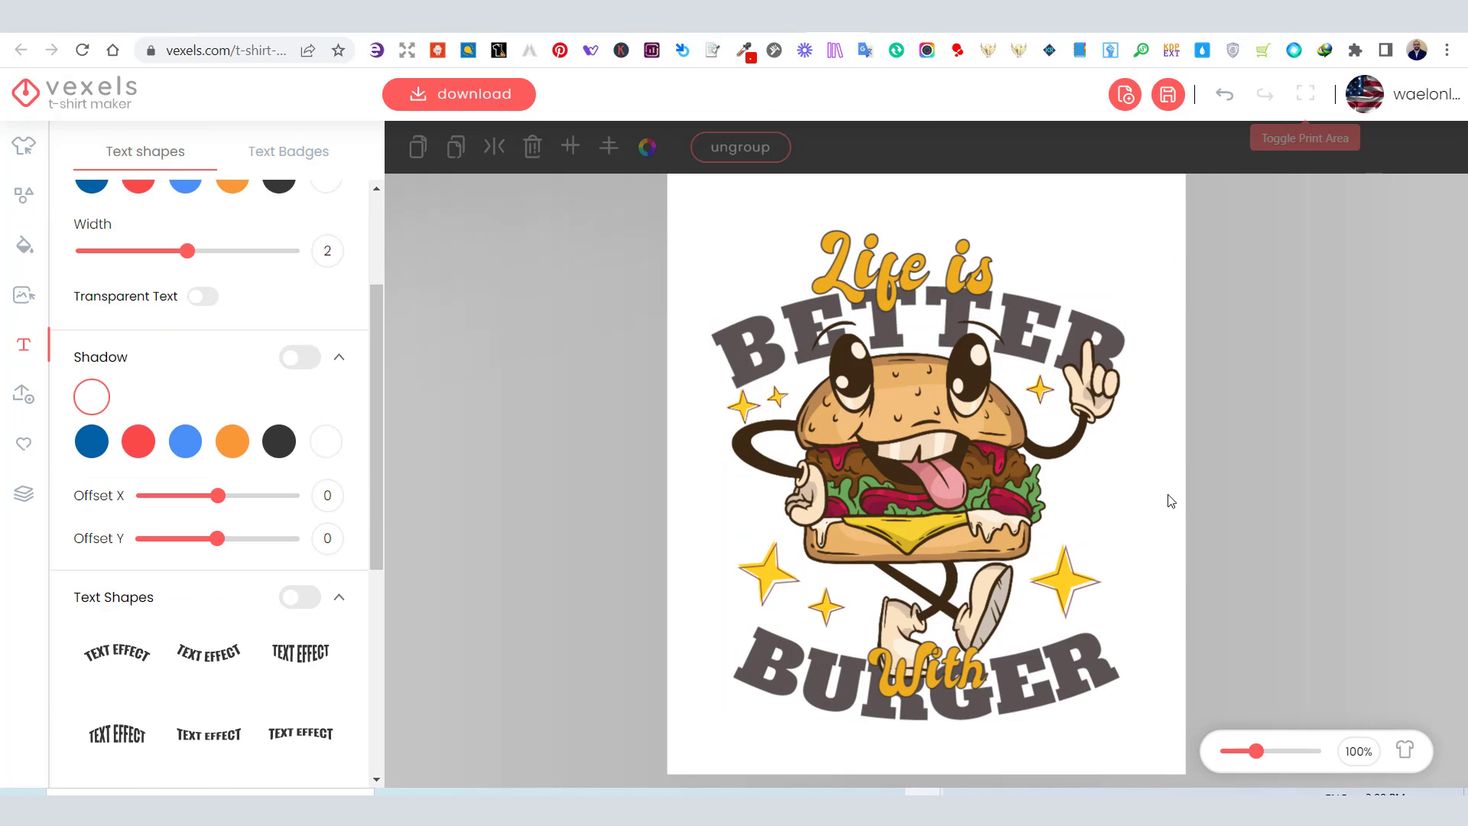
left_click(695, 282)
left_click(1168, 471)
Nudge the "BURGER" text down slightly and group all the design elements together
left_click(923, 726)
key("Down")
key("Down")
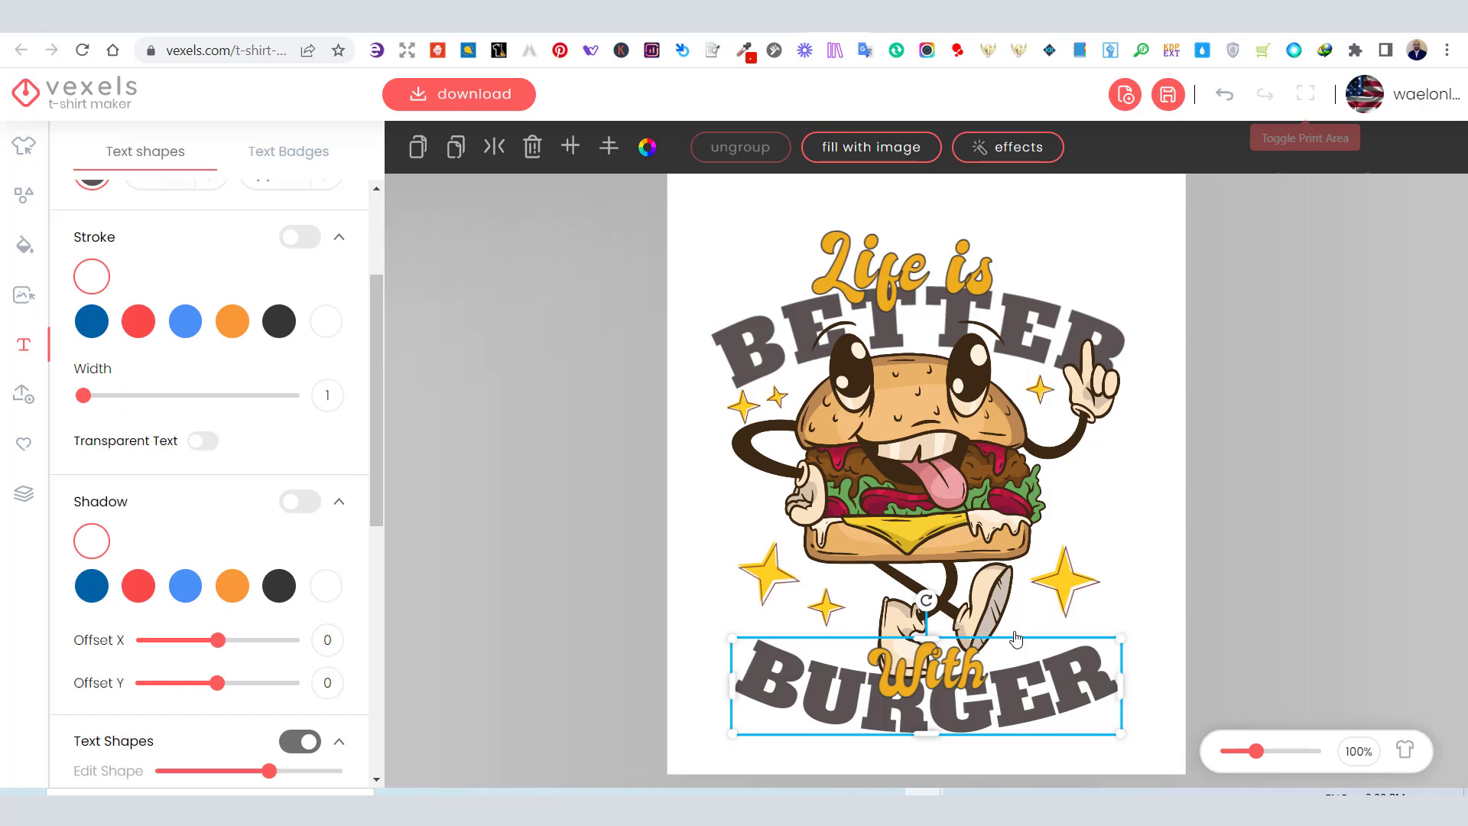
left_click(1145, 251)
left_click_drag(1141, 239, 724, 708)
left_click(734, 147)
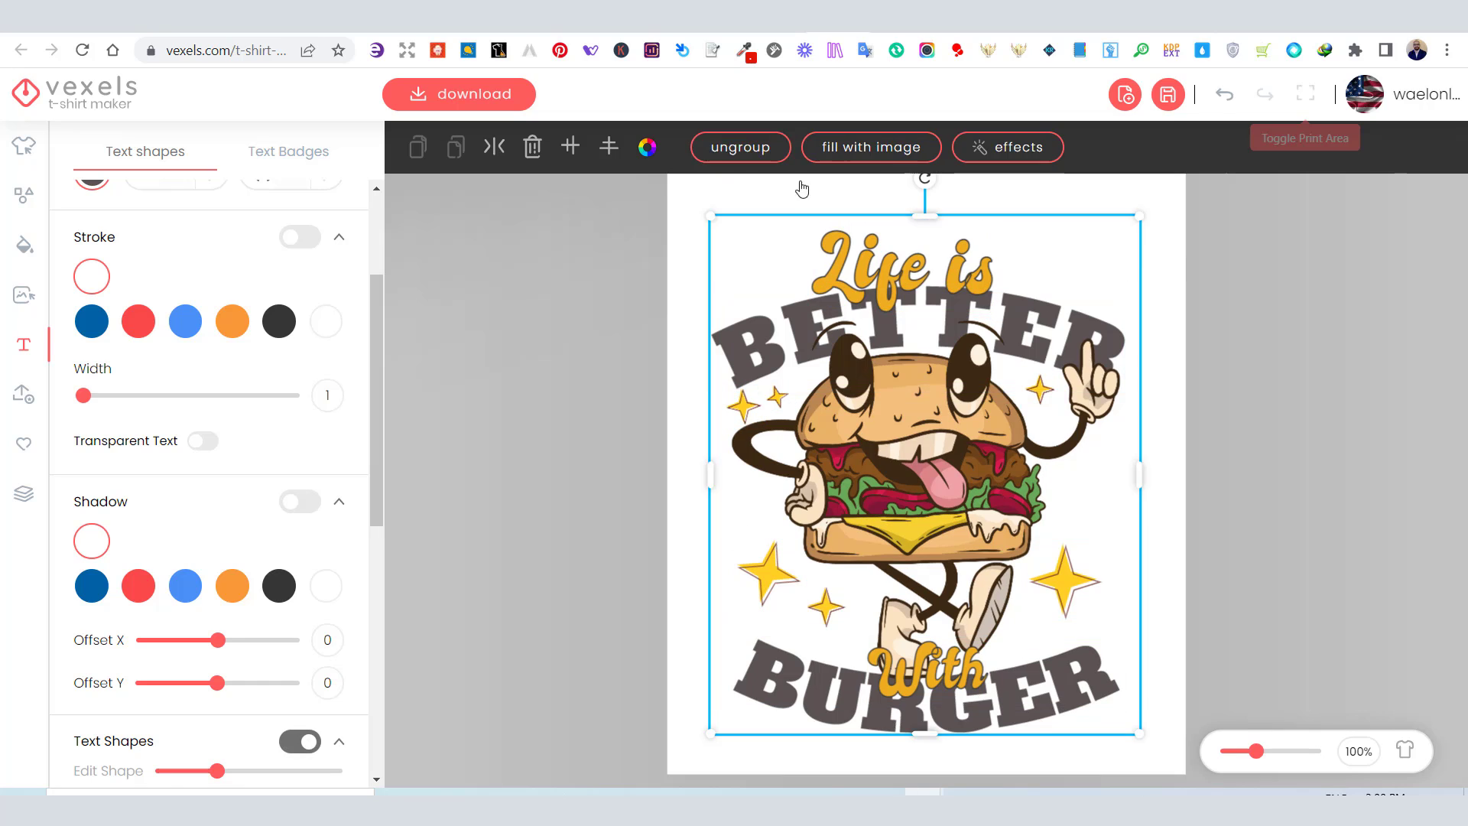
left_click(1175, 246)
Turn on the T-shirt mockup and switch it to the front view of the bearded man in a white tee
left_click(1405, 750)
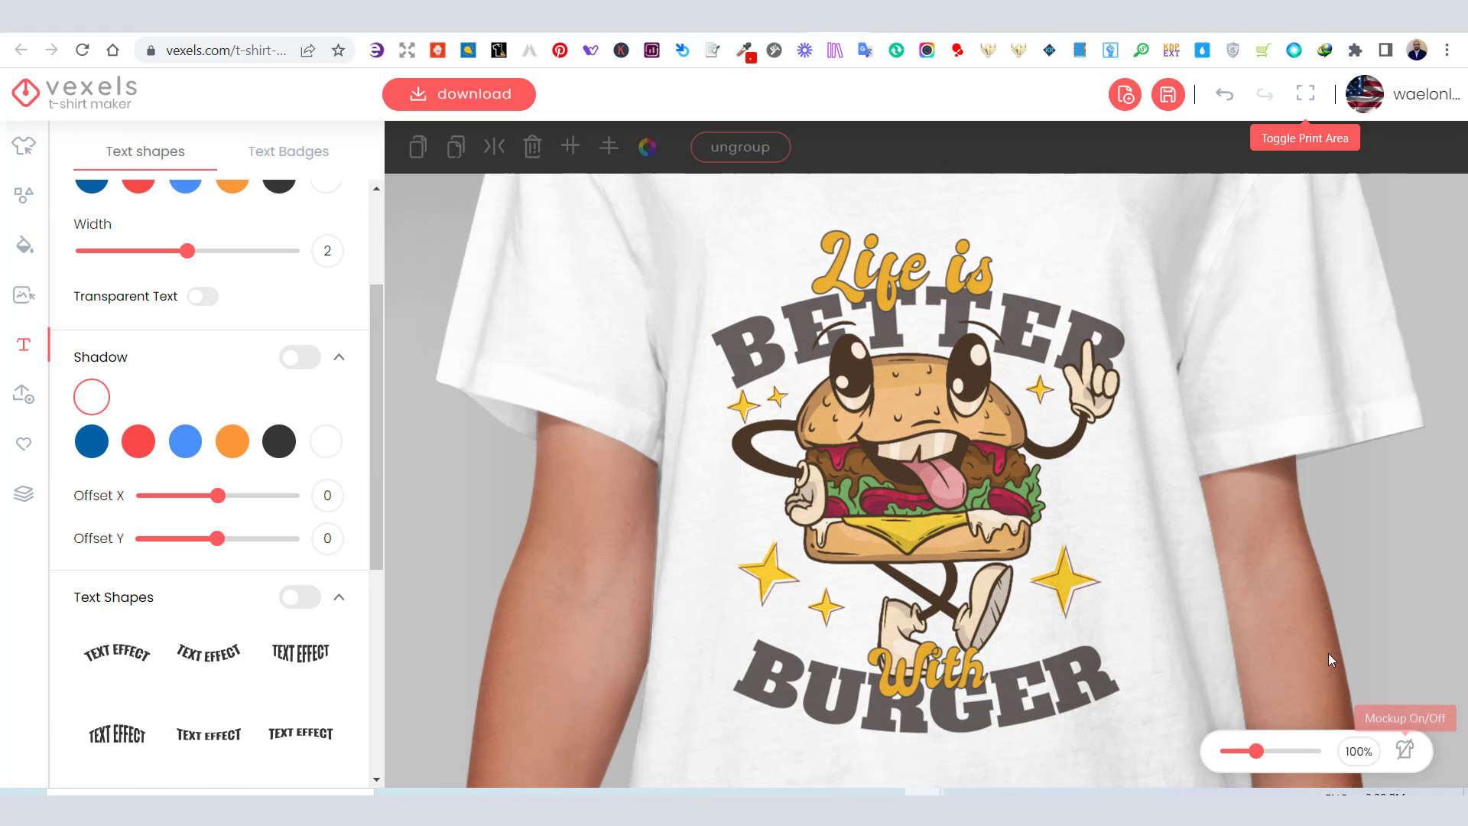
left_click(978, 506)
left_click(24, 145)
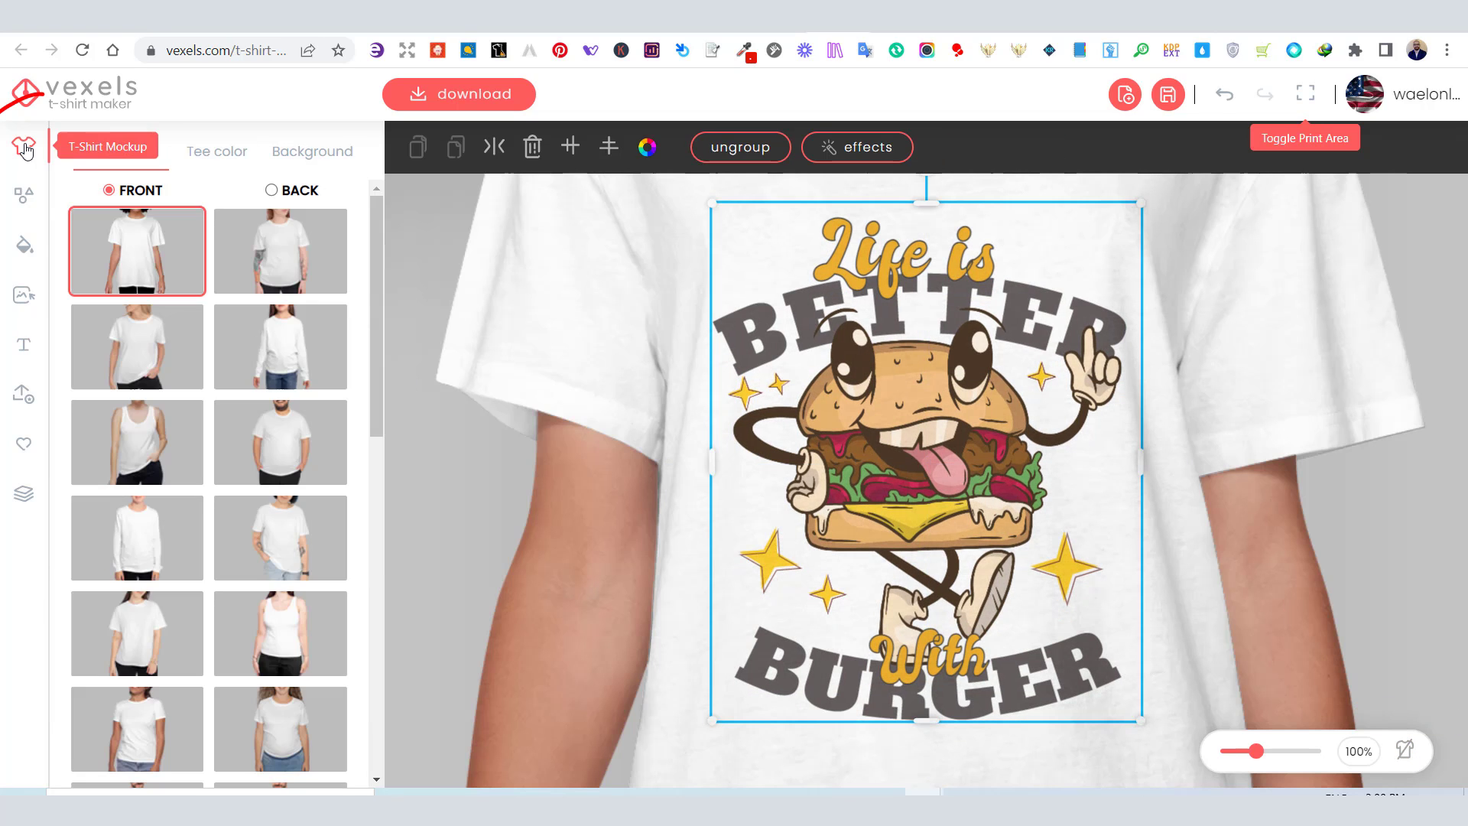
left_click(280, 442)
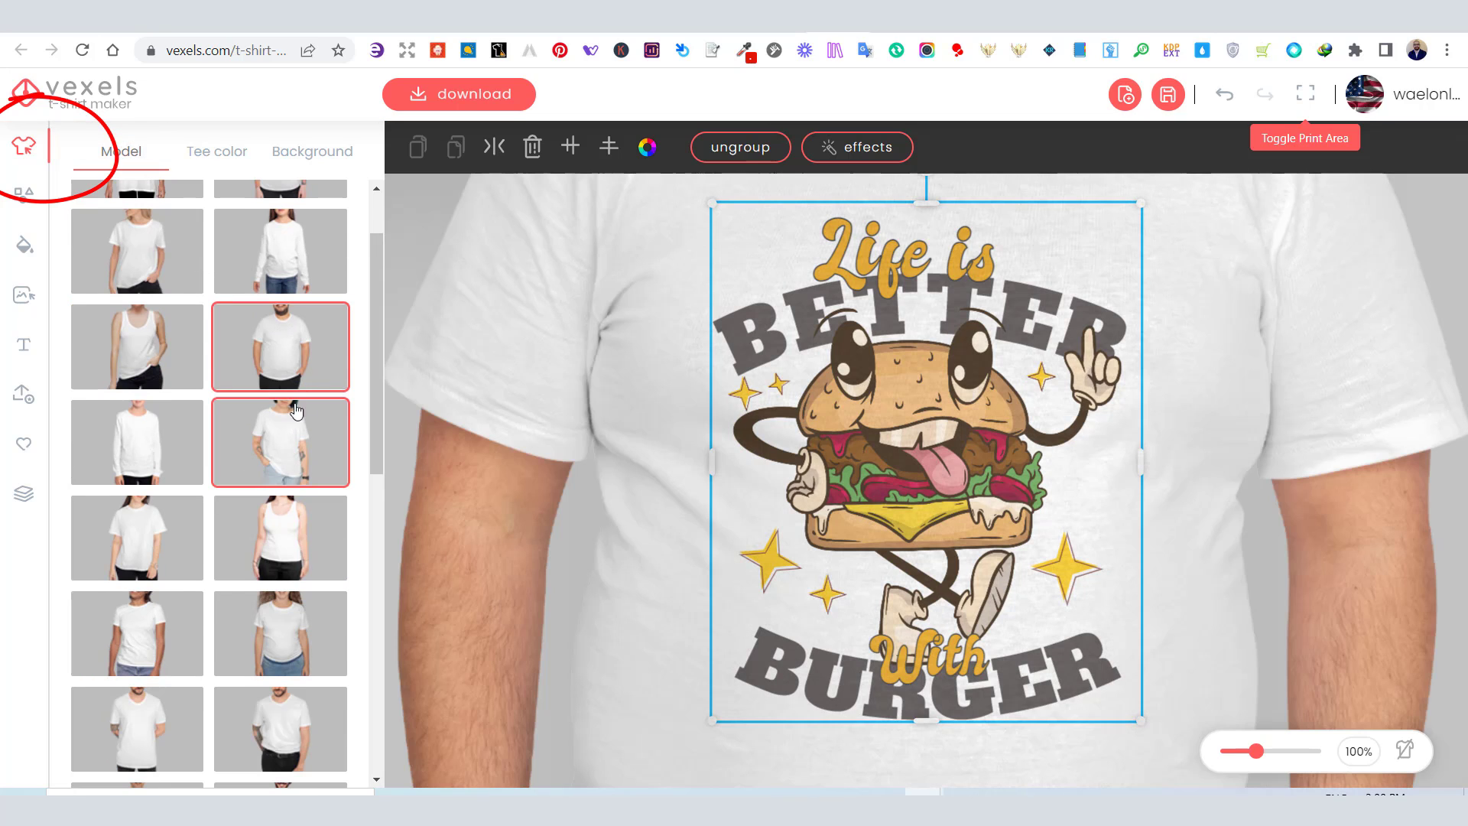
Move the grouped design up the shirt's chest, keeping it horizontally centred below the collar
left_click_drag(1258, 751, 1240, 753)
left_click(1287, 332)
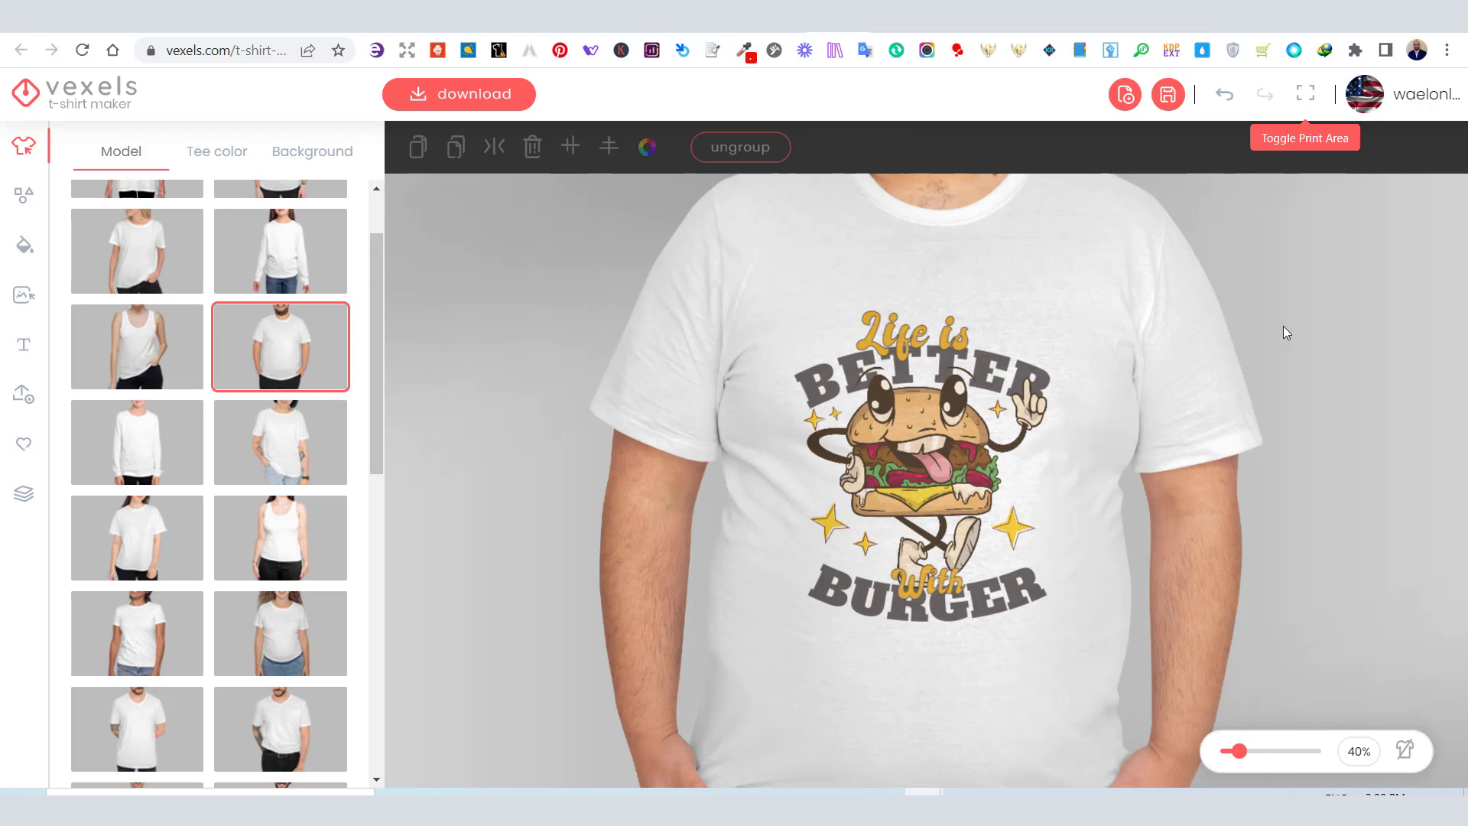
left_click_drag(923, 413, 923, 386)
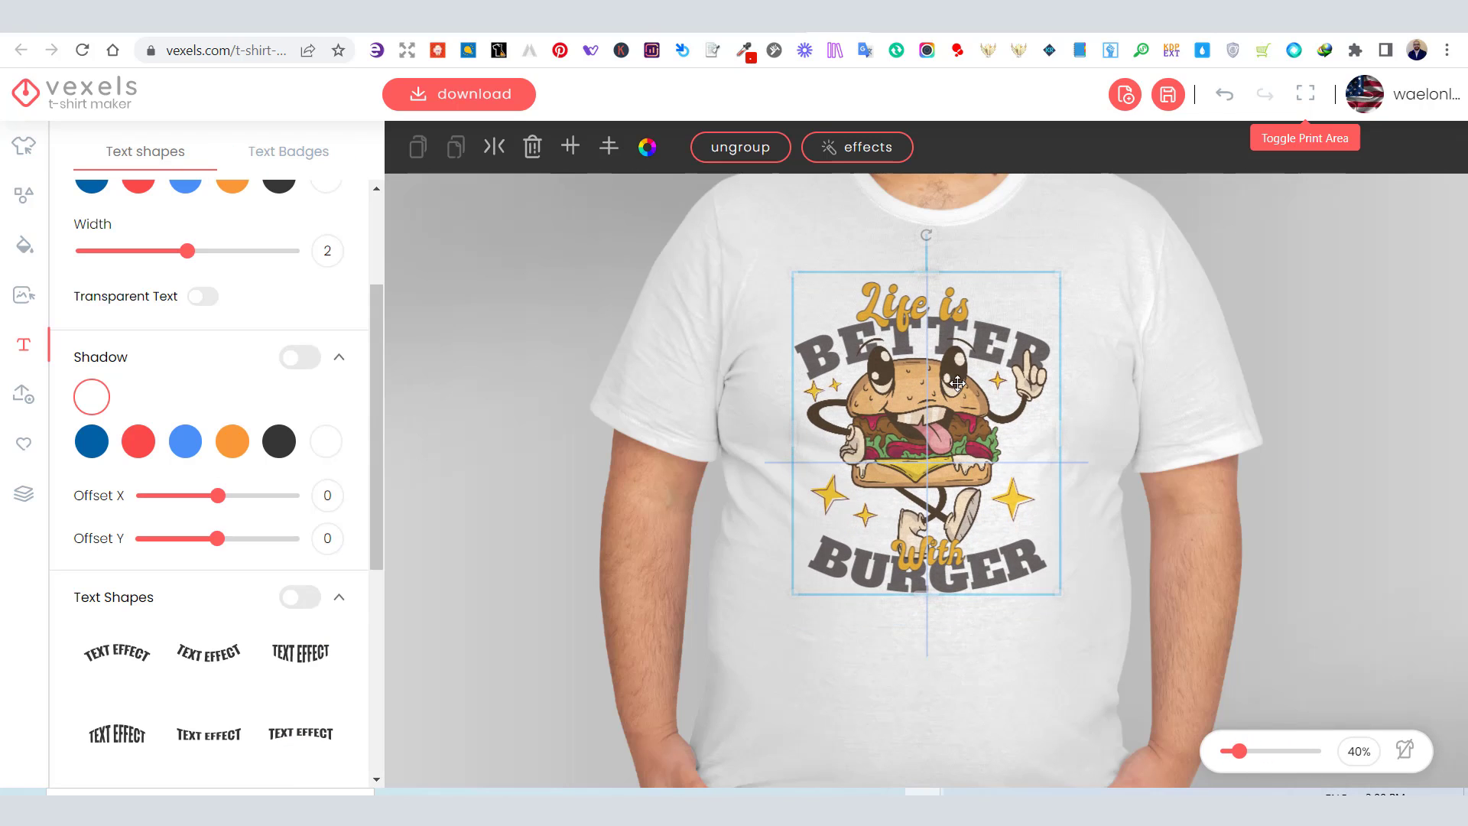
left_click(1360, 487)
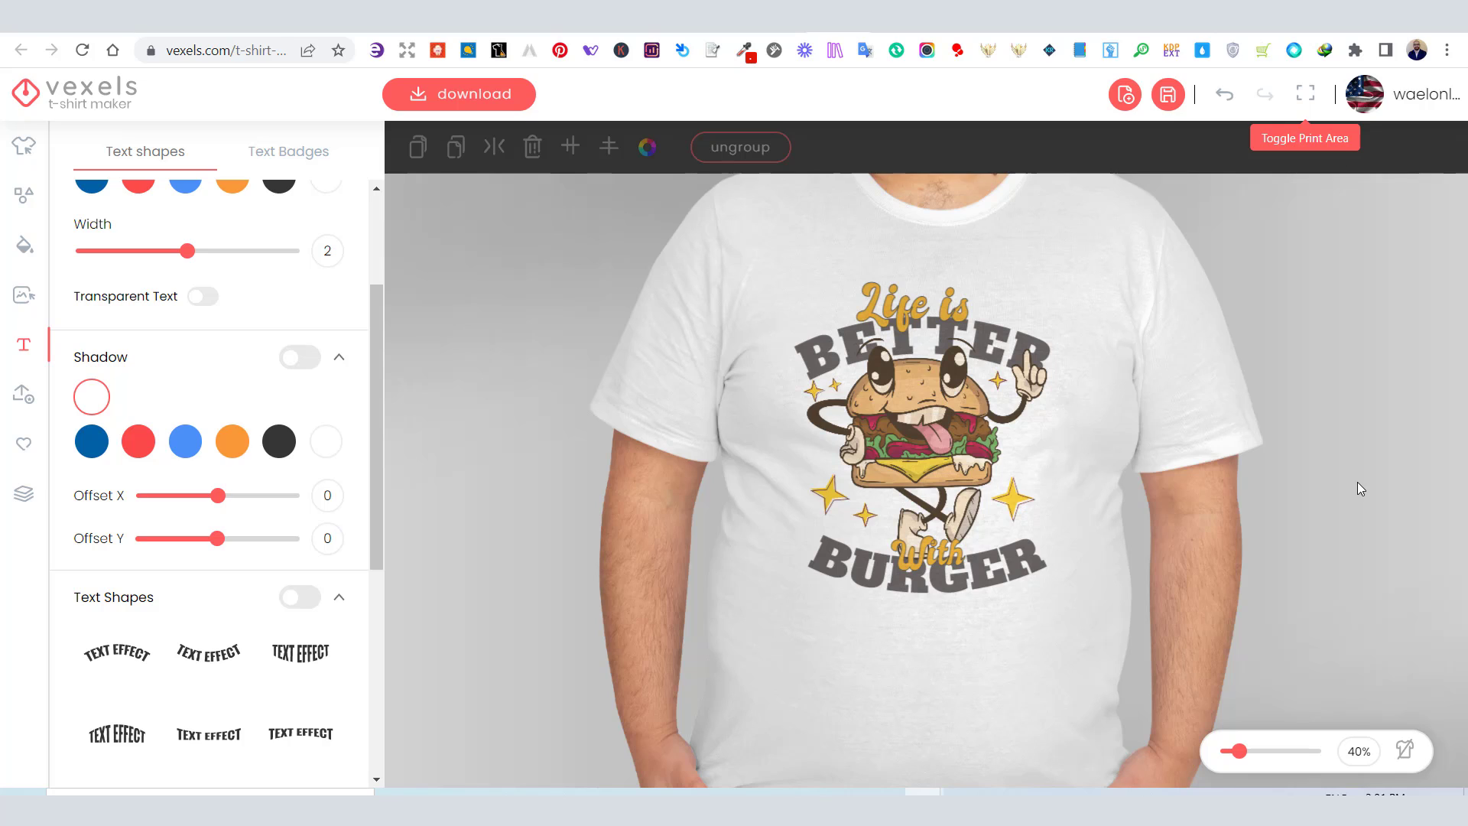
Change the mockup model to the short-sleeved white T-shirt on a wooden hanger and show the whole shirt
left_click(33, 157)
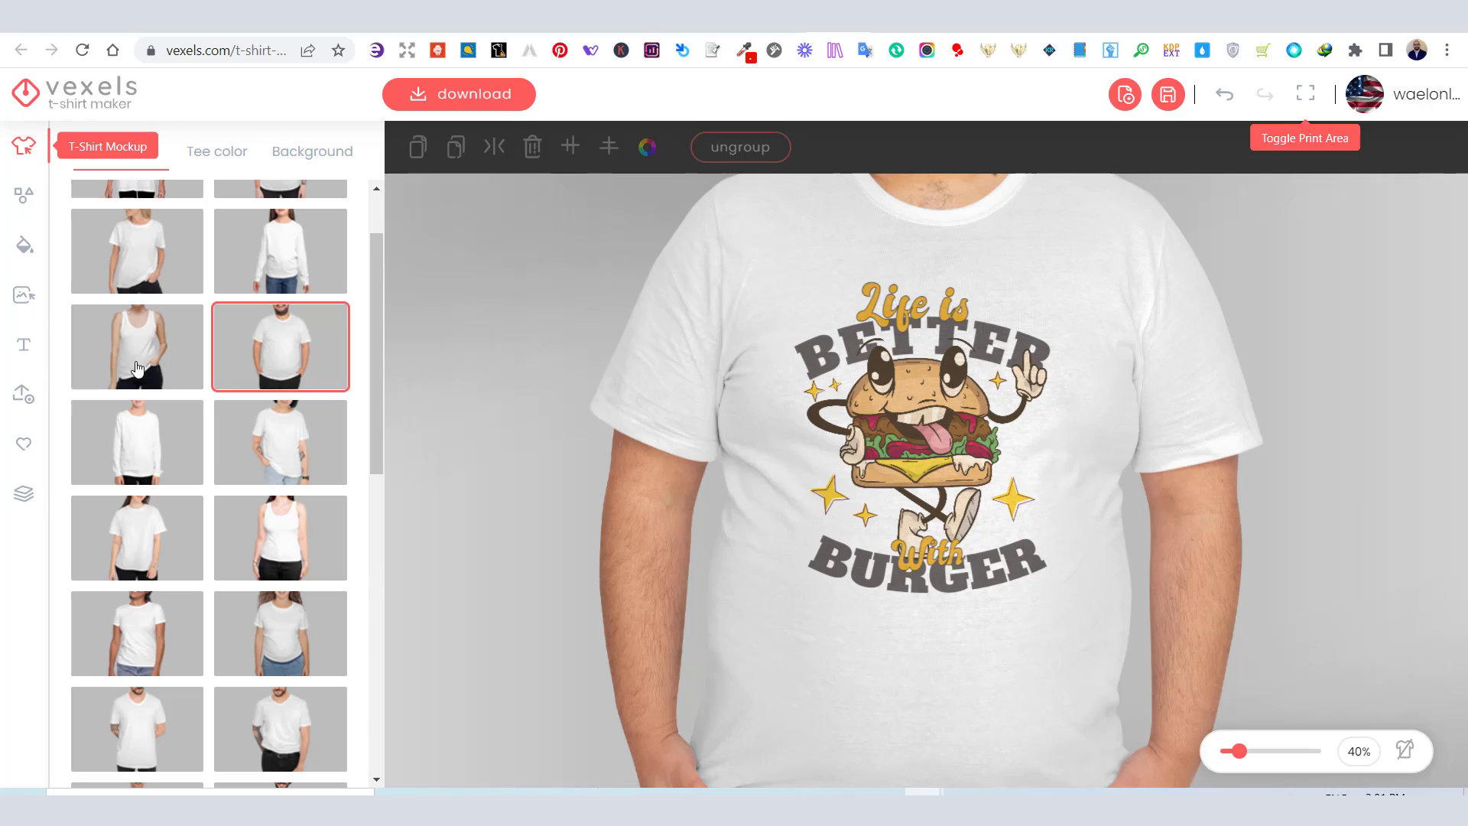
scroll(318, 534, "down", 5)
left_click(131, 545)
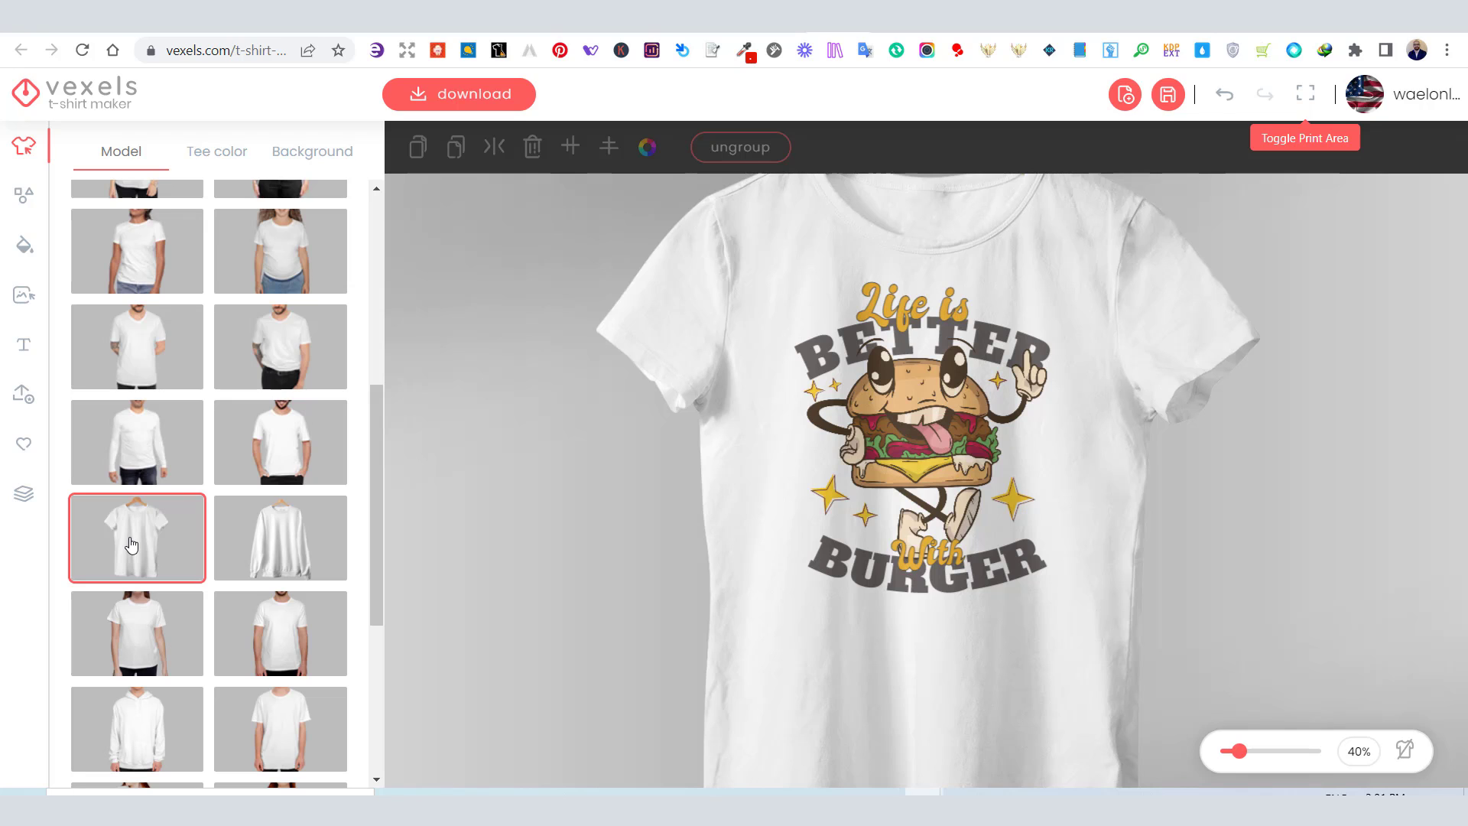
left_click_drag(1239, 751, 1227, 751)
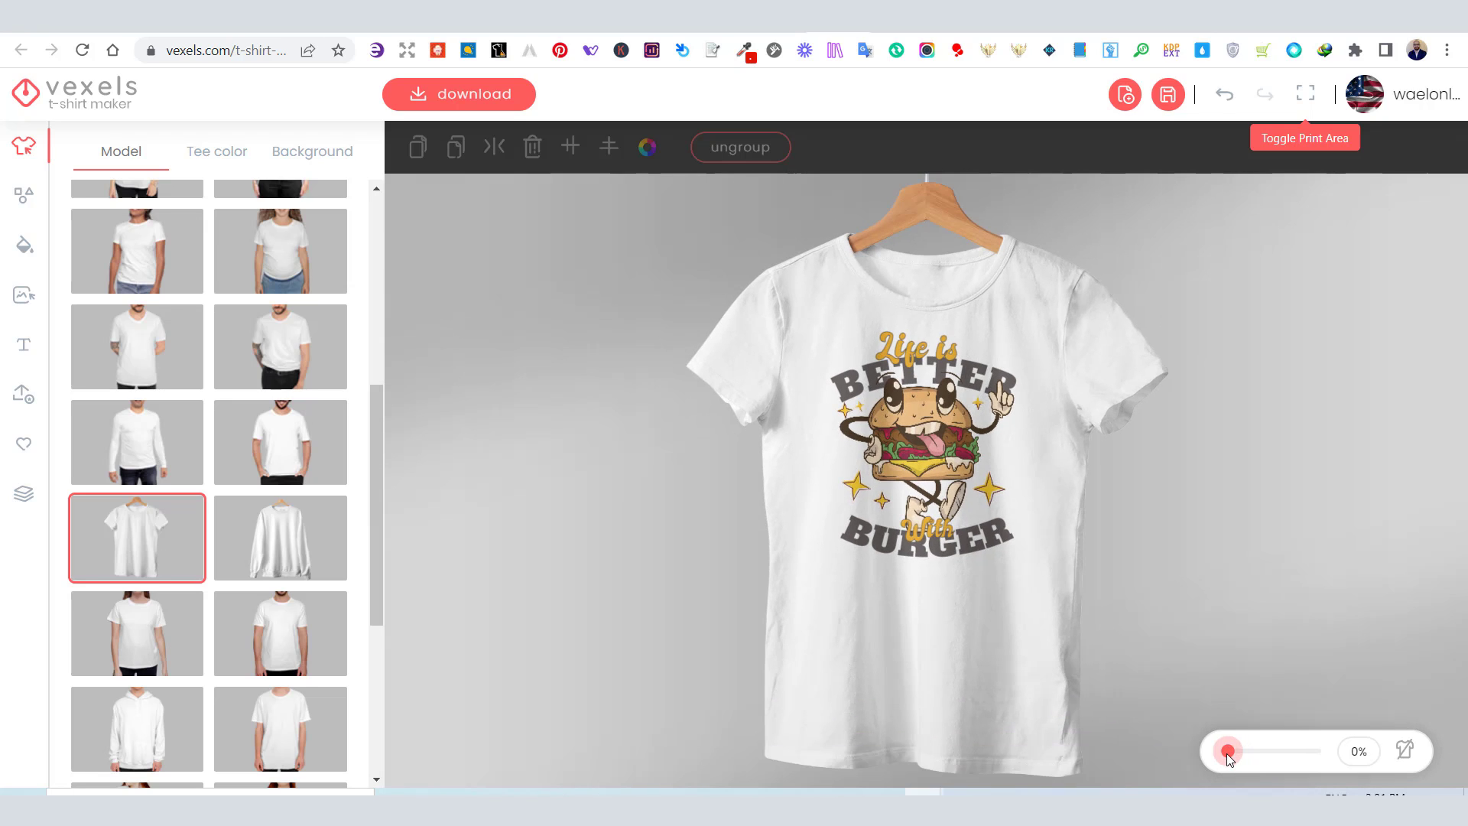
Download the finished T-shirt design together with its licence PDF
left_click(463, 94)
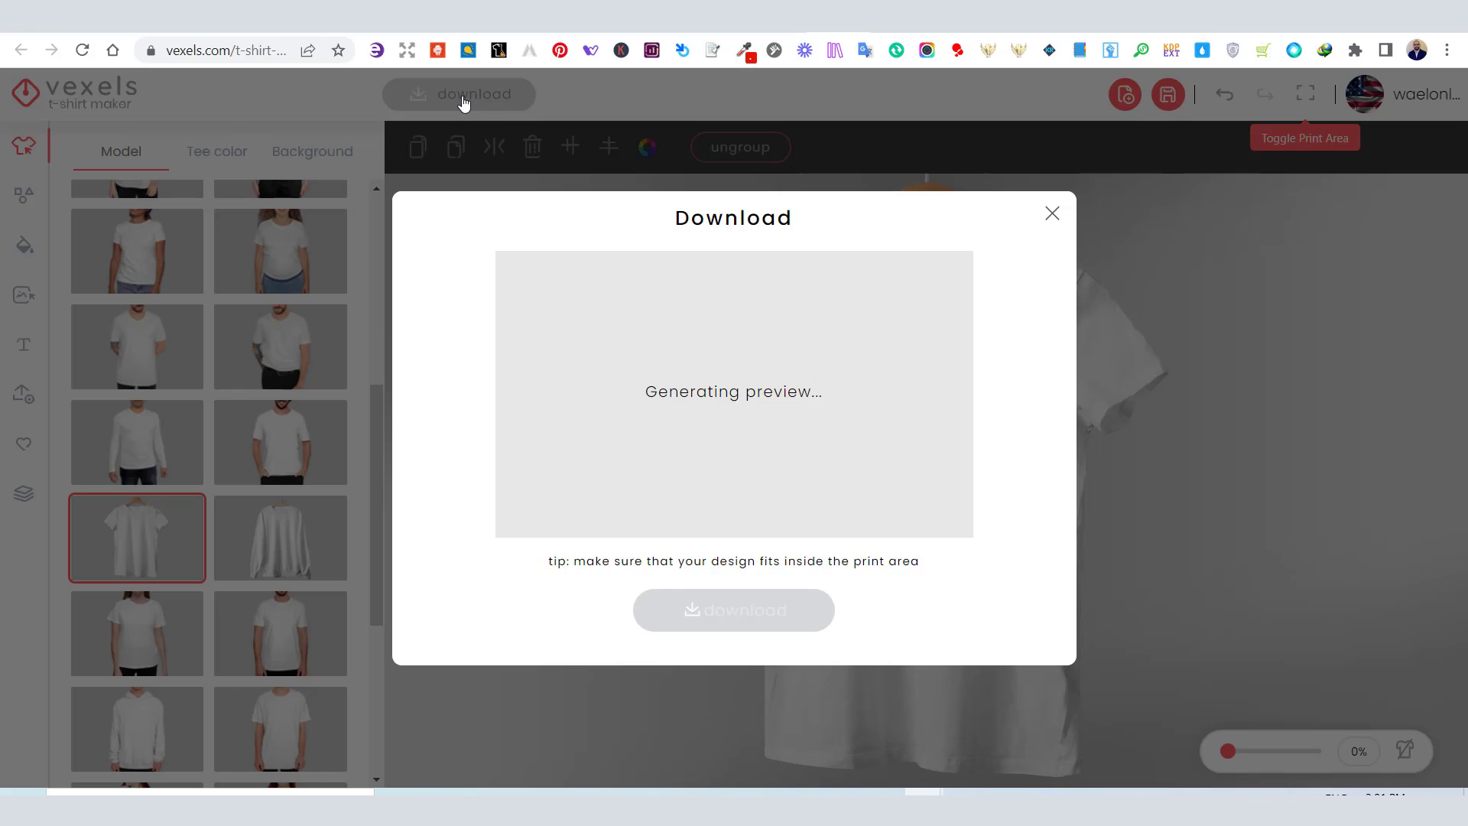
left_click(750, 629)
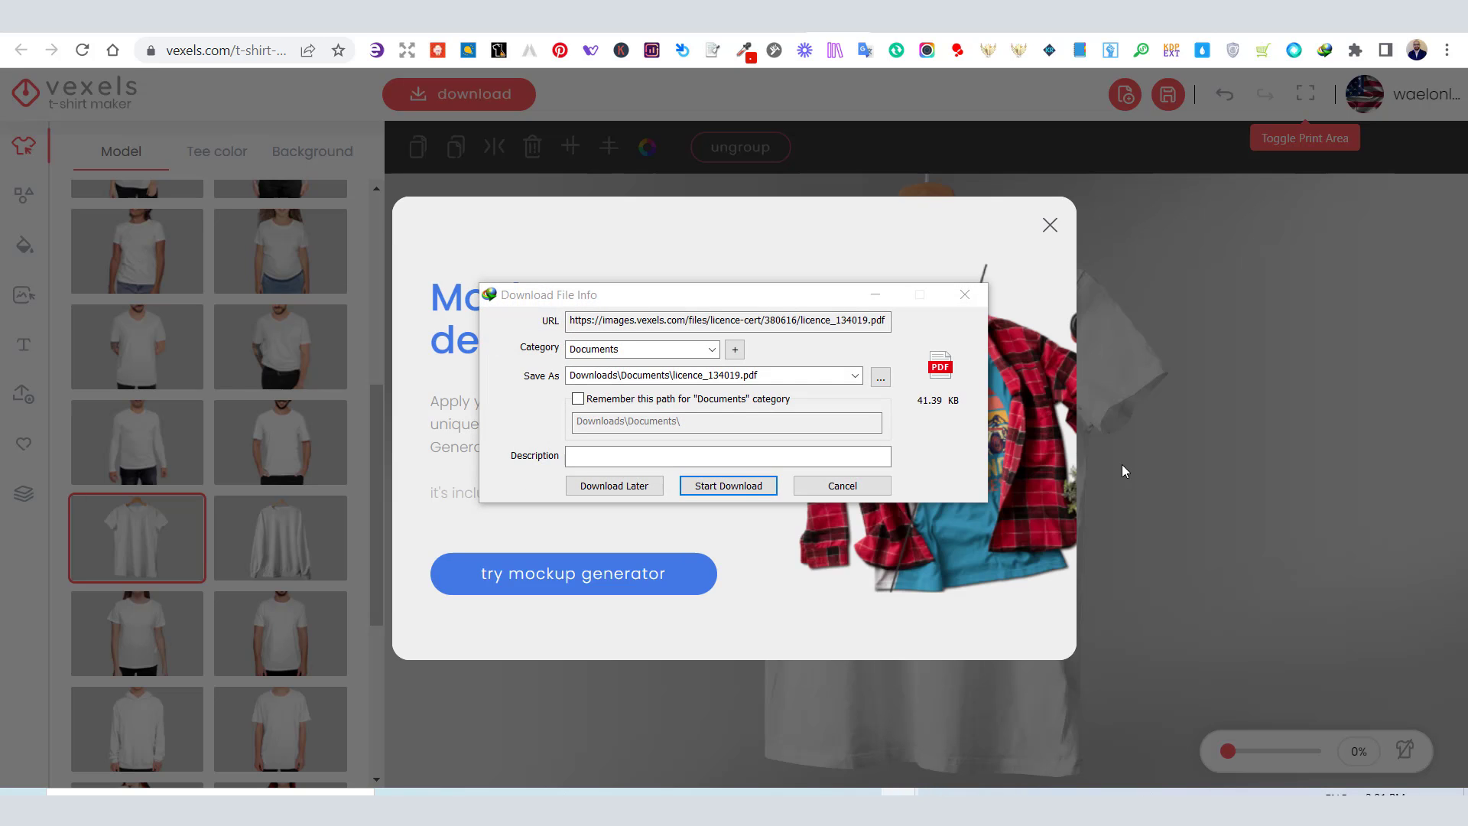
left_click(725, 482)
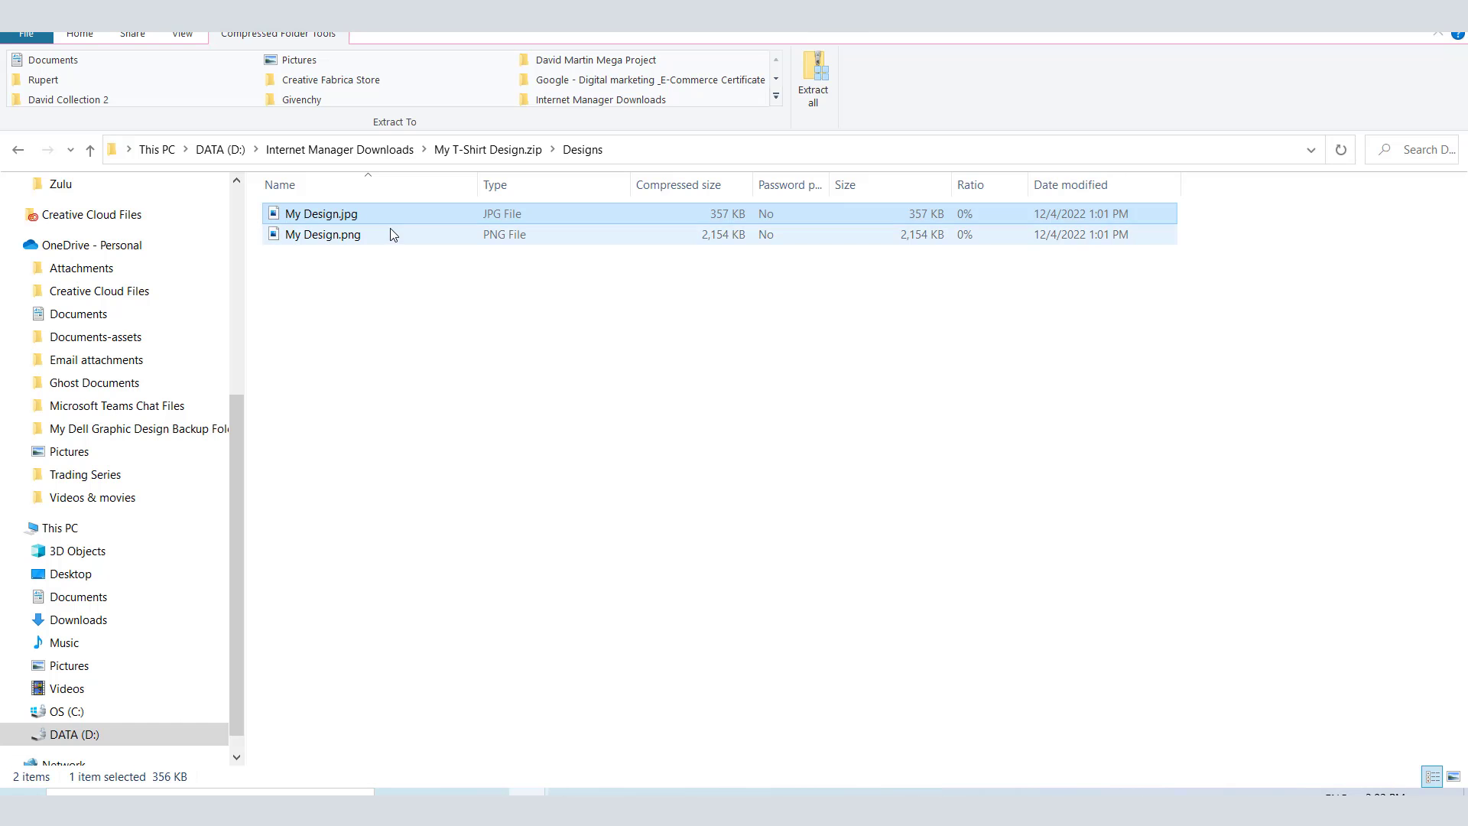
View the downloaded hanger mockup image and My Design.png, and close each image after checking it
double_click(390, 232)
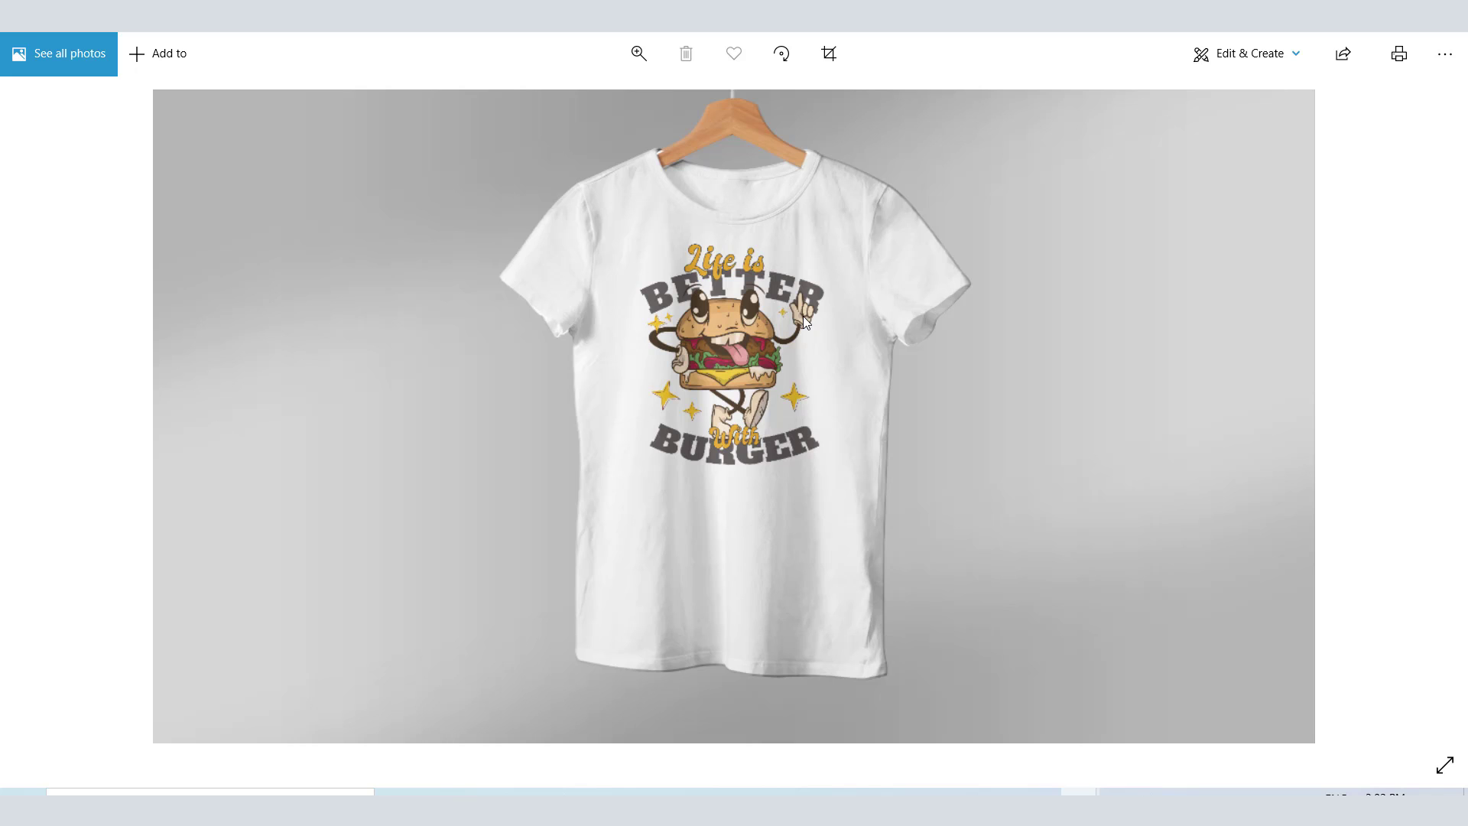
left_click(1430, 35)
left_click(351, 236)
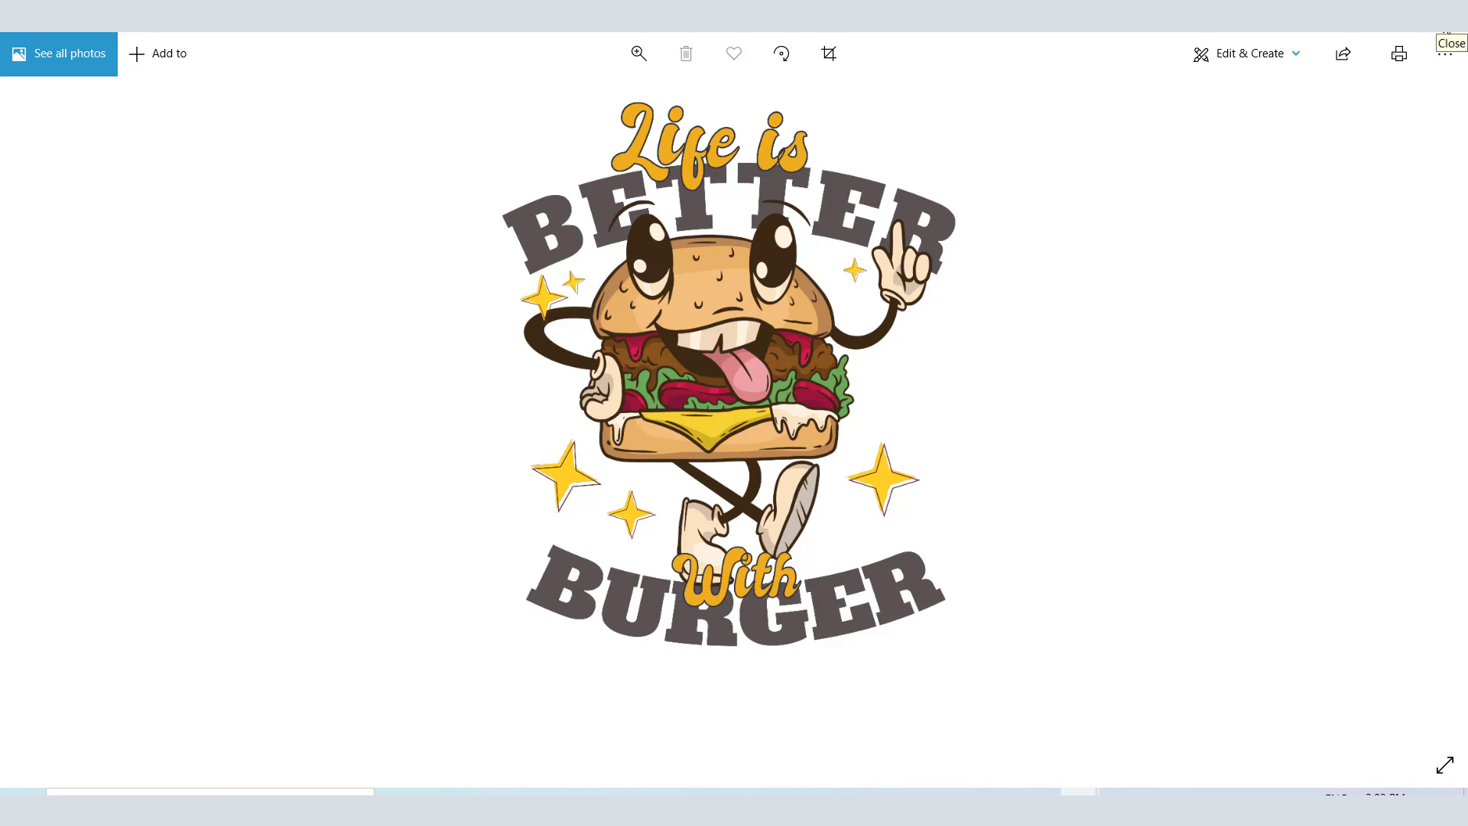
left_click(1444, 35)
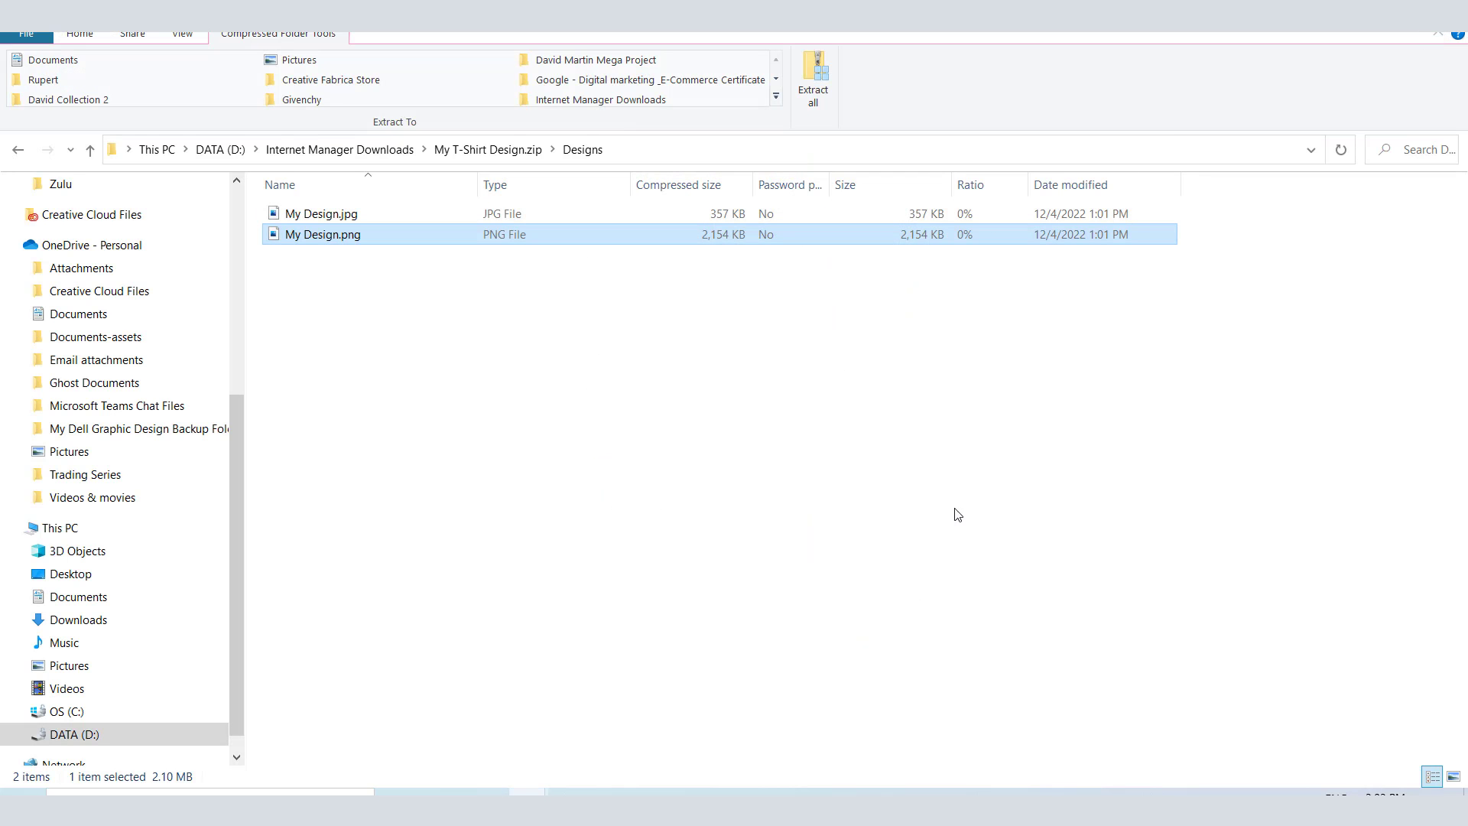
Switch to the browser window with the Vexels home page
mouse_move(922, 792)
left_click(873, 747)
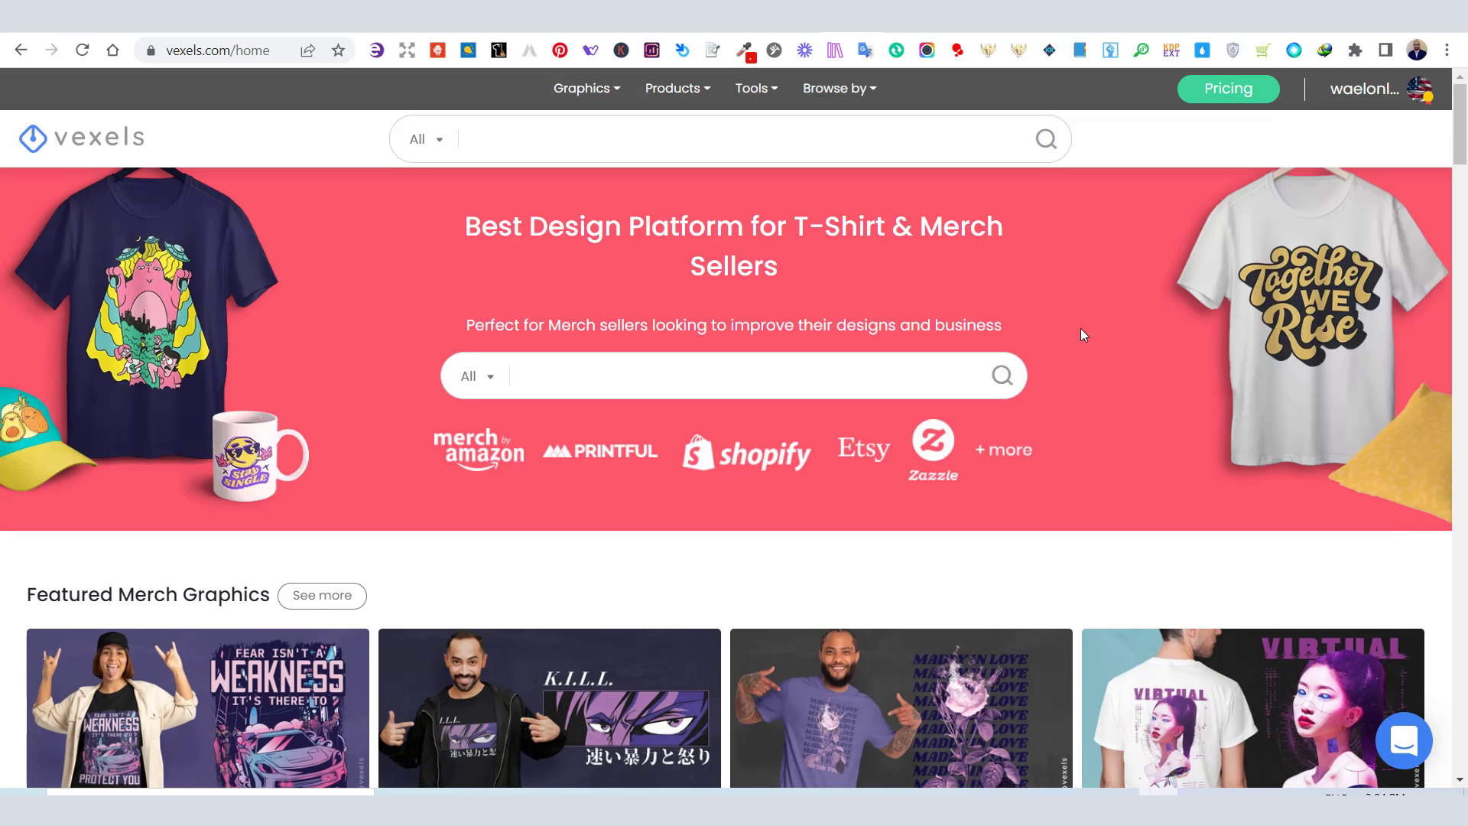